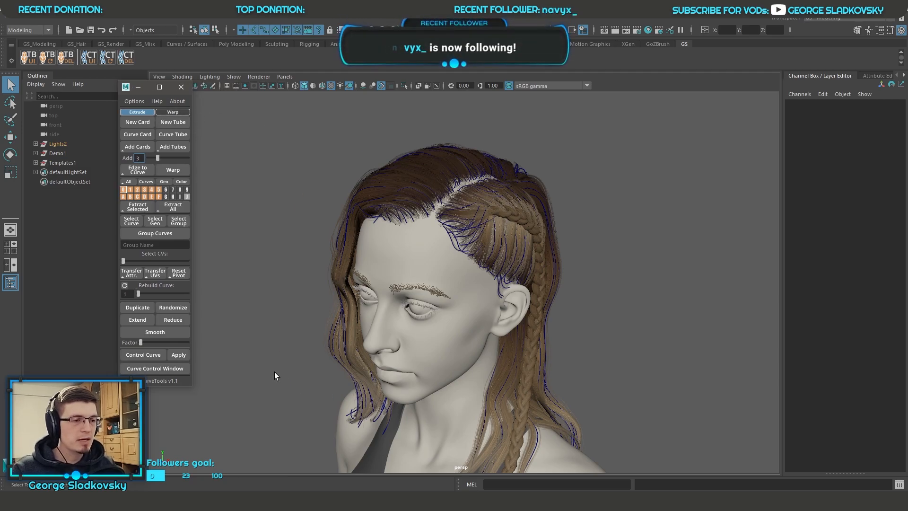
Step: Open the CurveTools v1.1 task list in Microsoft To Do and look through its topics
left_click(218, 499)
scroll(685, 238, "down", 2)
scroll(685, 239, "up", 2)
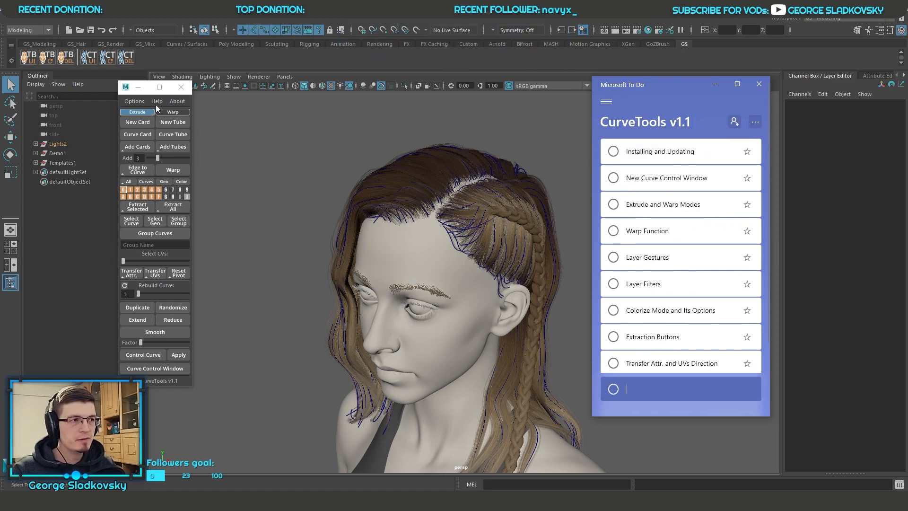
Step: Dock the GS CurveTools window beside the Outliner and float it again over the viewport
left_click_drag(128, 89, 146, 94)
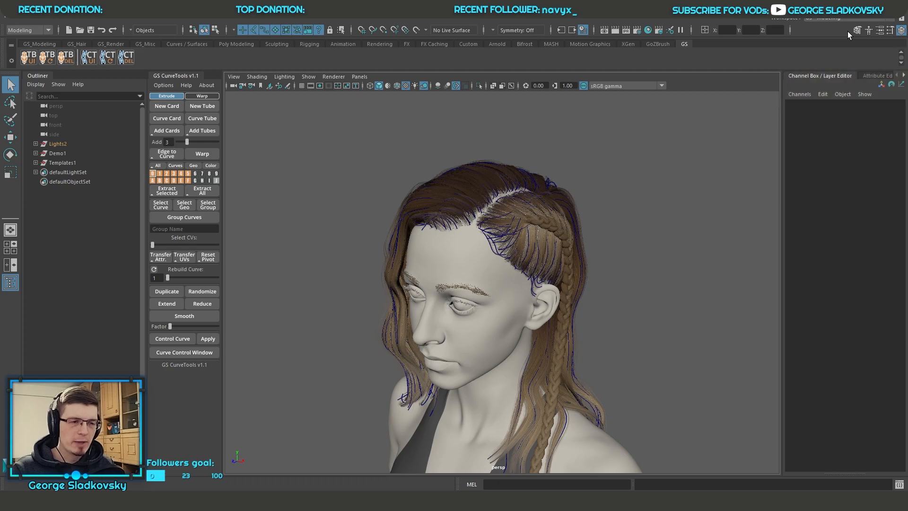
left_click_drag(179, 75, 199, 118)
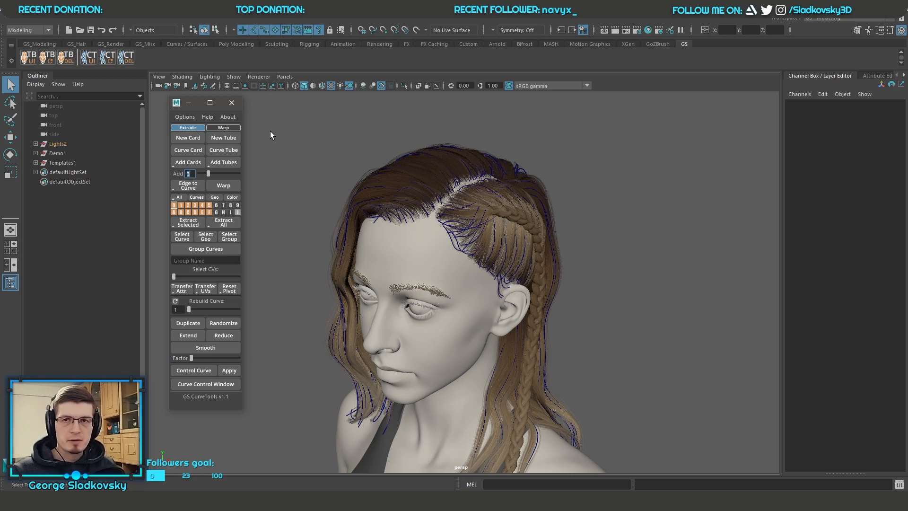
Step: Bring the CurveTools v1.1 task list in Microsoft To Do forward and move it clear of the head model
key("alt+Tab")
left_click_drag(652, 86, 722, 87)
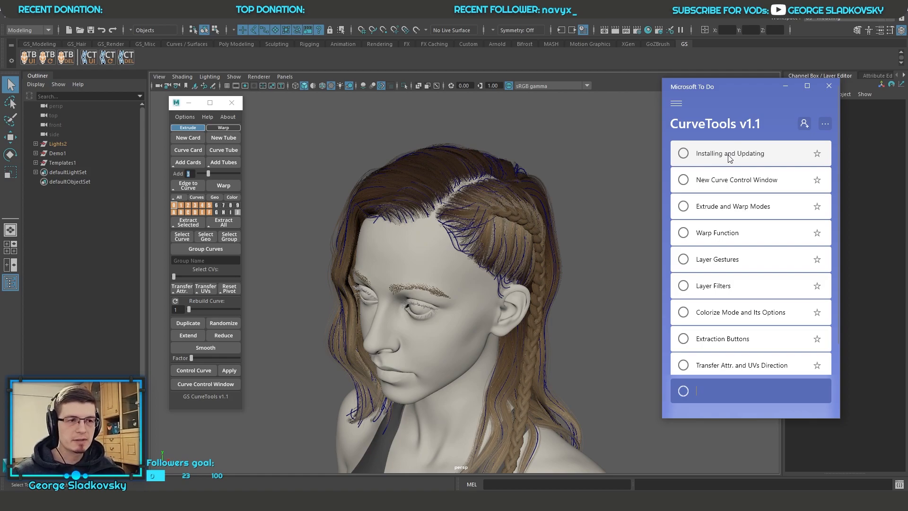
Step: Open gs_curvetools.rar from the Desktop's v1.1 Livestream folder in File Explorer and view the contents of its gs_curvetools folder
key("super+e")
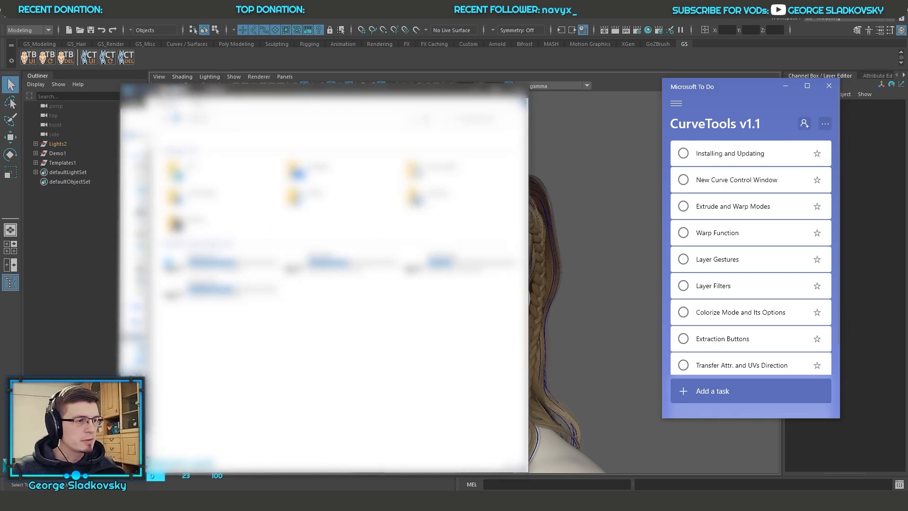
left_click(136, 360)
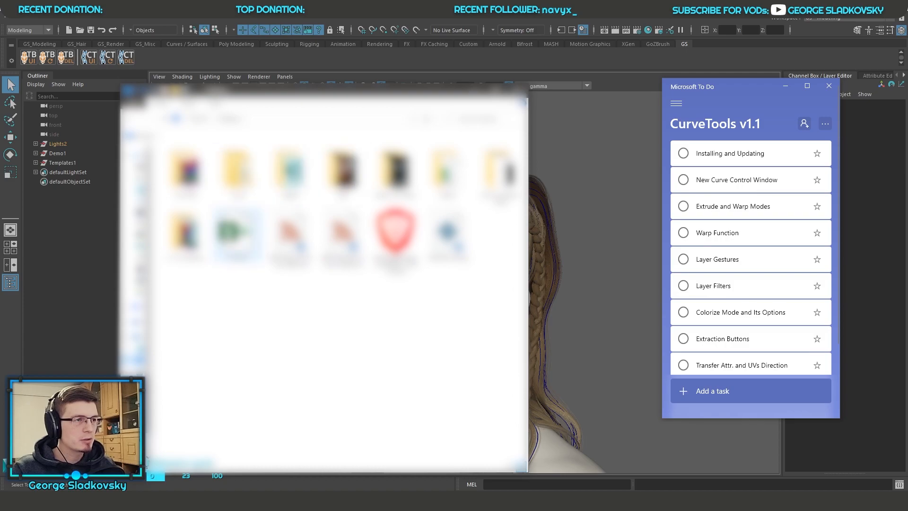
double_click(187, 234)
double_click(193, 162)
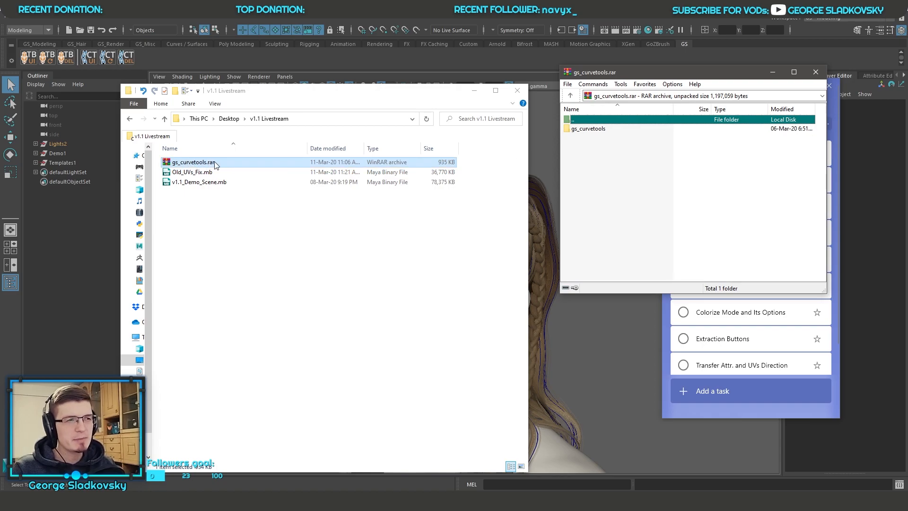
double_click(590, 129)
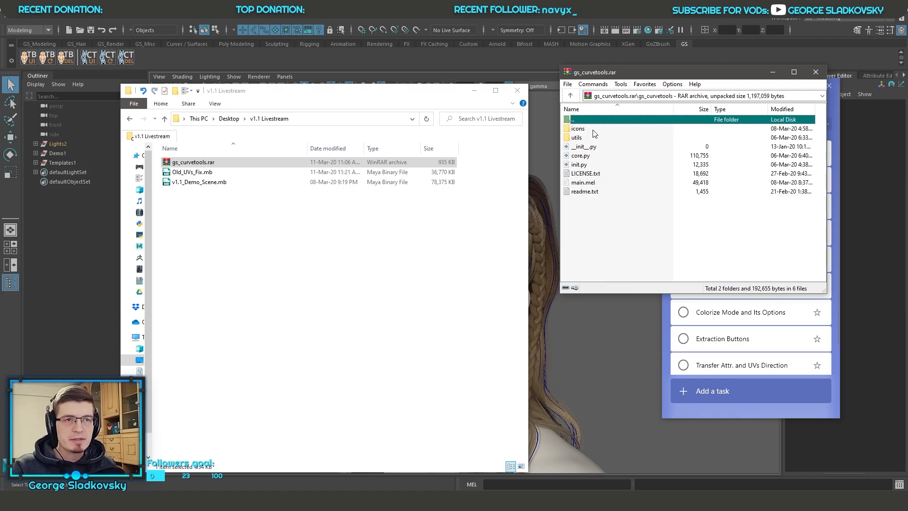
double_click(585, 121)
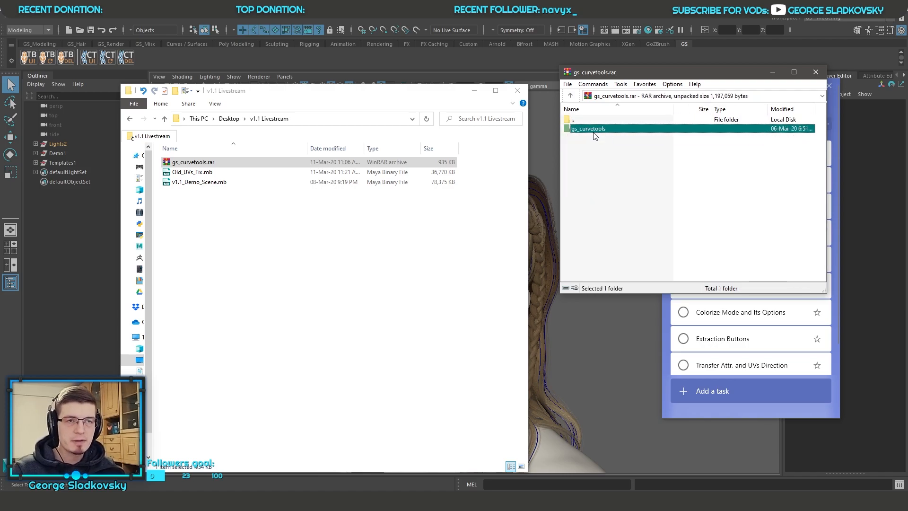
double_click(594, 131)
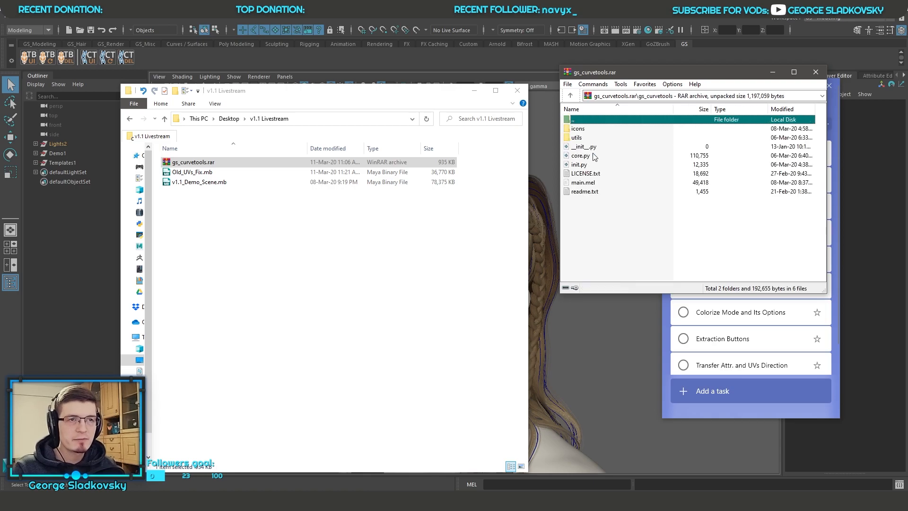
Step: Copy the command from the archive's readme.txt and run it as Python in Maya: import gs_curvetools.init as ct_init;reload(ct_init);ct_init.Init();
double_click(591, 192)
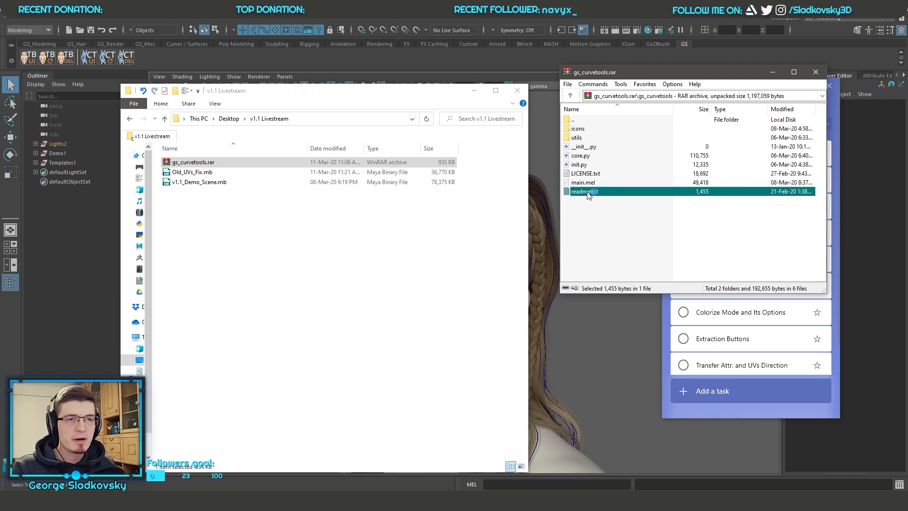
left_click_drag(58, 181, 322, 182)
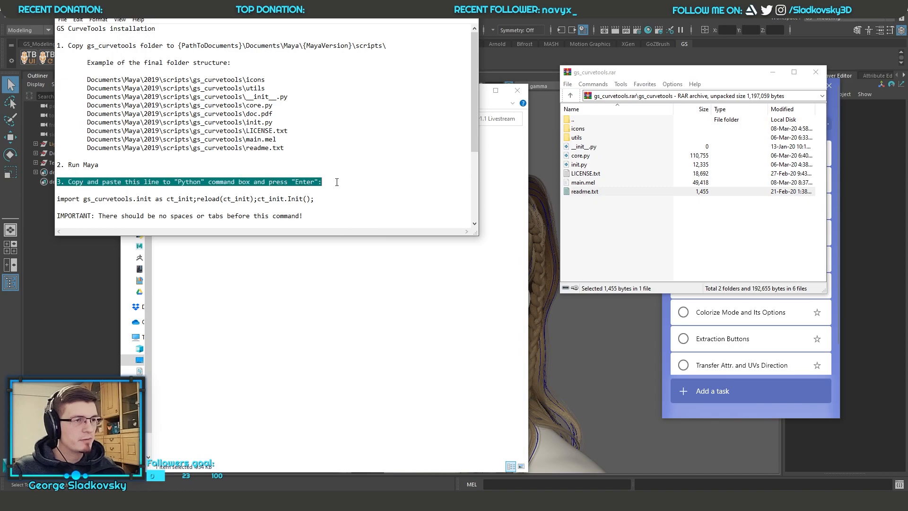
scroll(322, 182, "down", 2)
left_click_drag(314, 148, 63, 148)
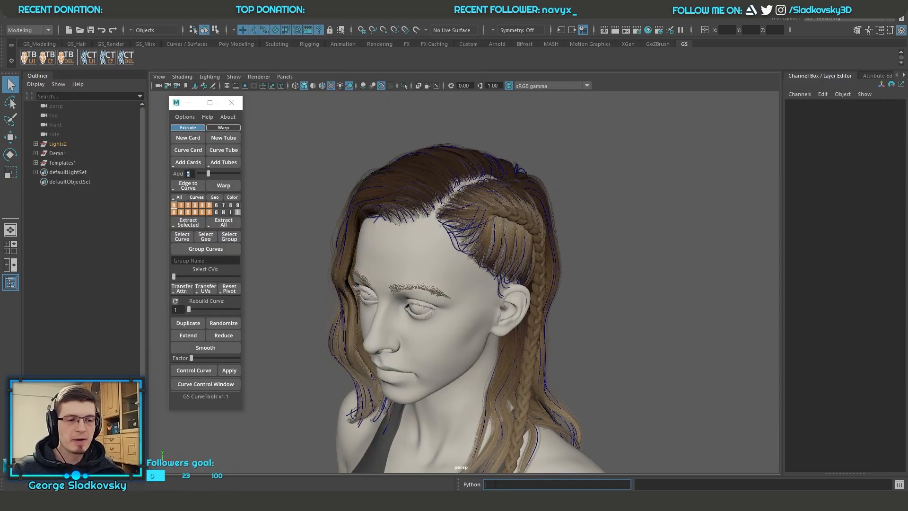
type("import gs_curvetools.init as ct_init;reload(ct_init);ct_init.Init()")
key("Return")
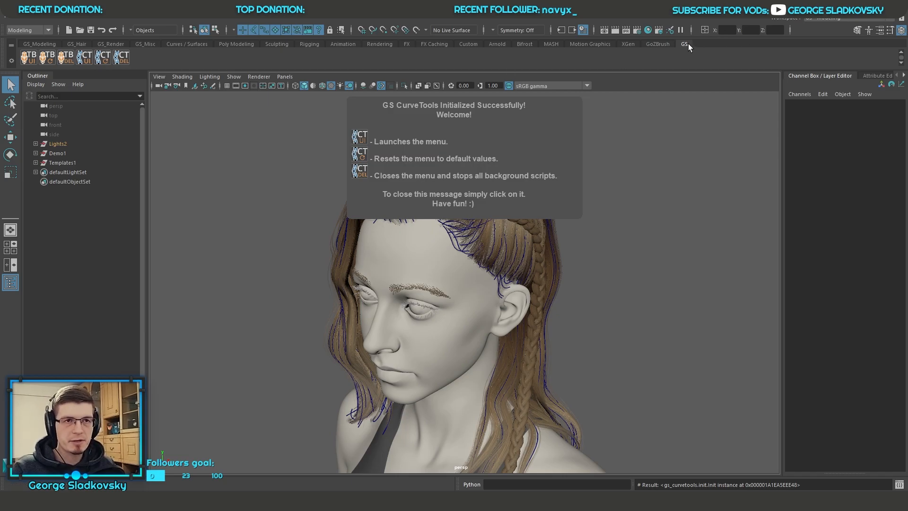
Step: Launch the GS CurveTools menu, reset it to defaults, and close and relaunch it
left_click(87, 58)
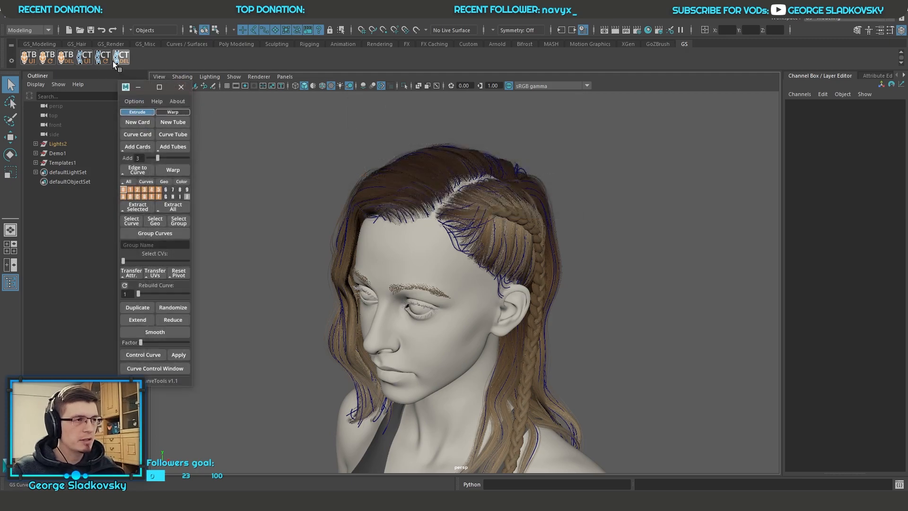
left_click(106, 59)
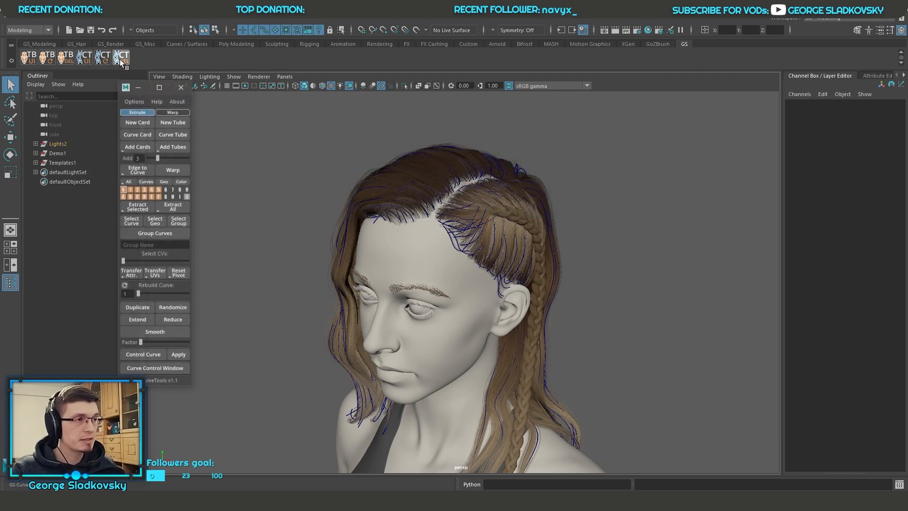
left_click(121, 59)
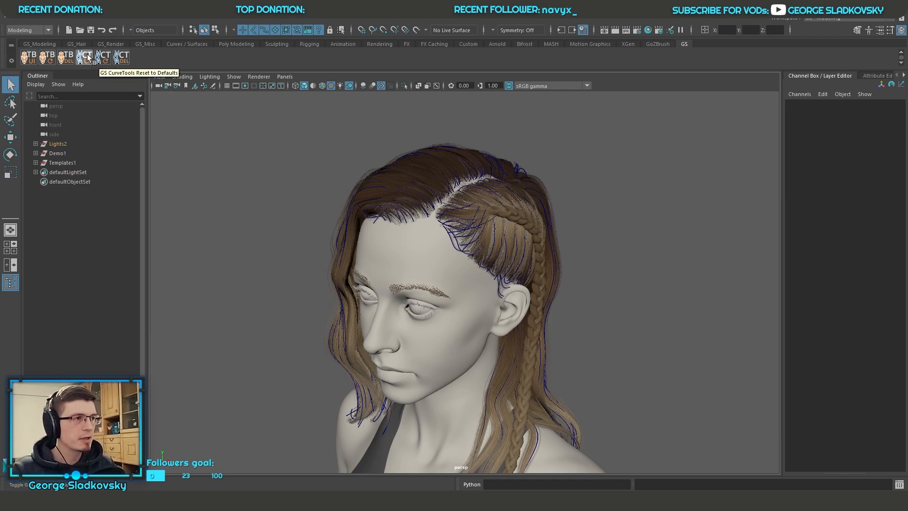
left_click(85, 58)
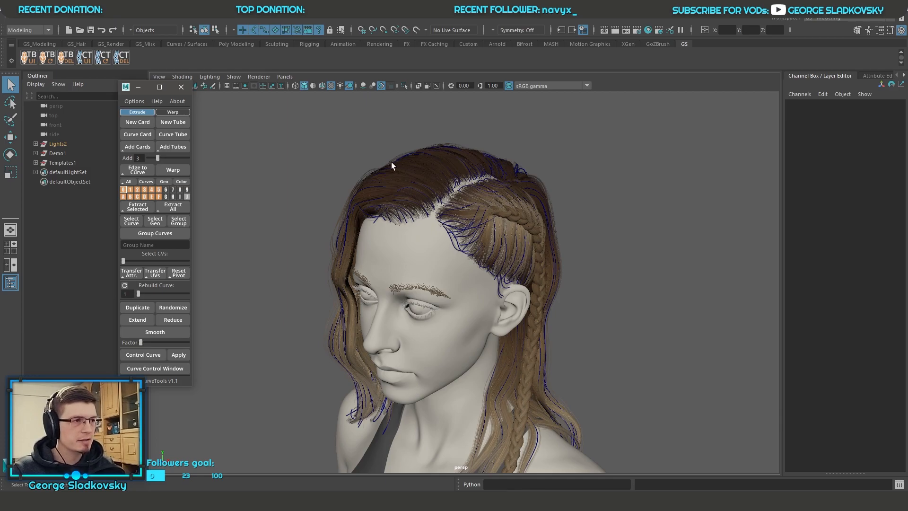
Step: Select the hair curves all around the head to view their attributes, and clear the selection
left_click_drag(451, 184, 439, 179, "alt")
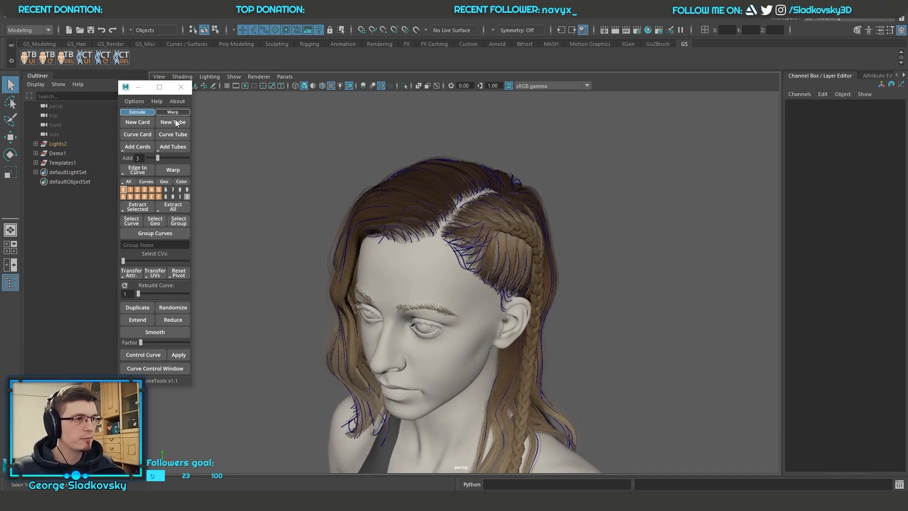
left_click_drag(264, 117, 460, 187, "alt")
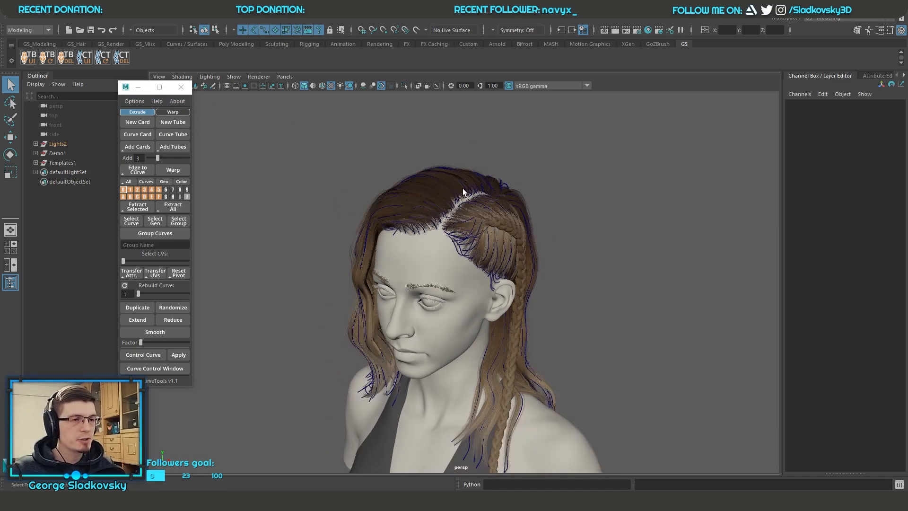
scroll(460, 188, "down", 2)
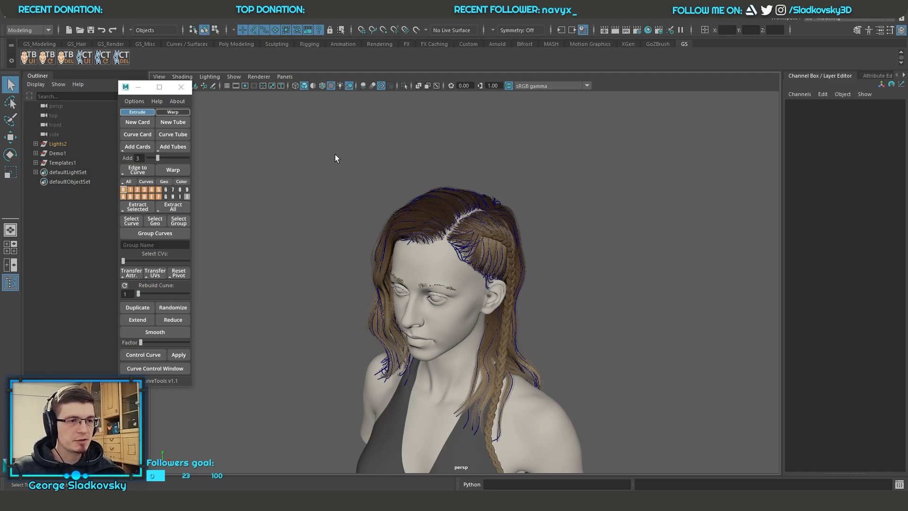
left_click_drag(353, 166, 615, 322)
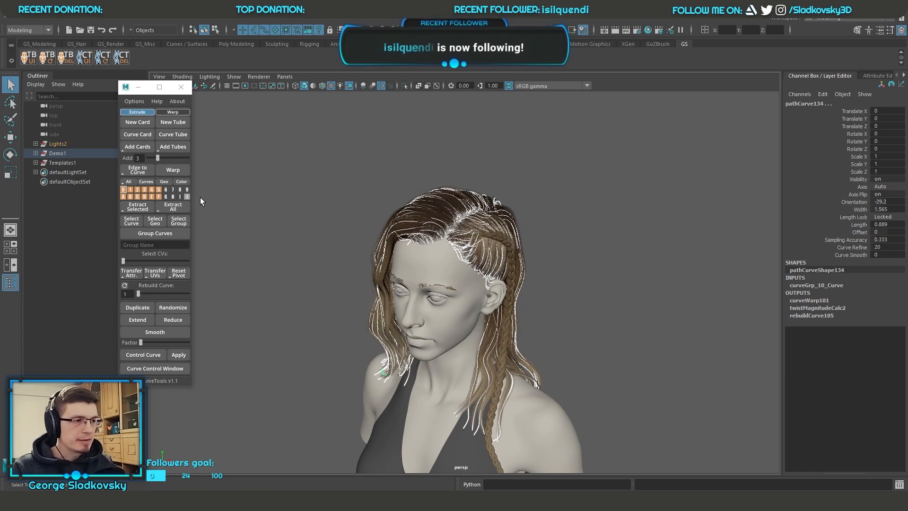
left_click(372, 208)
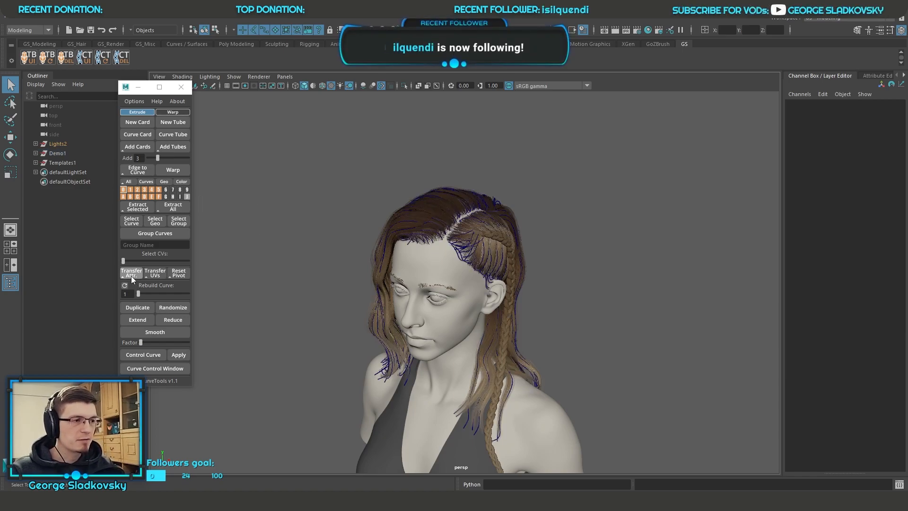
middle_click_drag(426, 204, 415, 218, "alt")
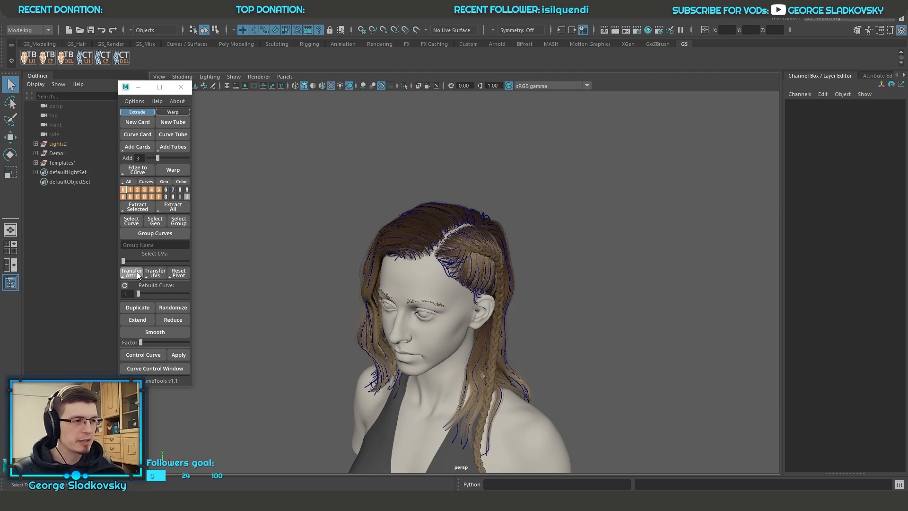
Step: Open the Curve Control window and place it beside the head model
left_click(137, 371)
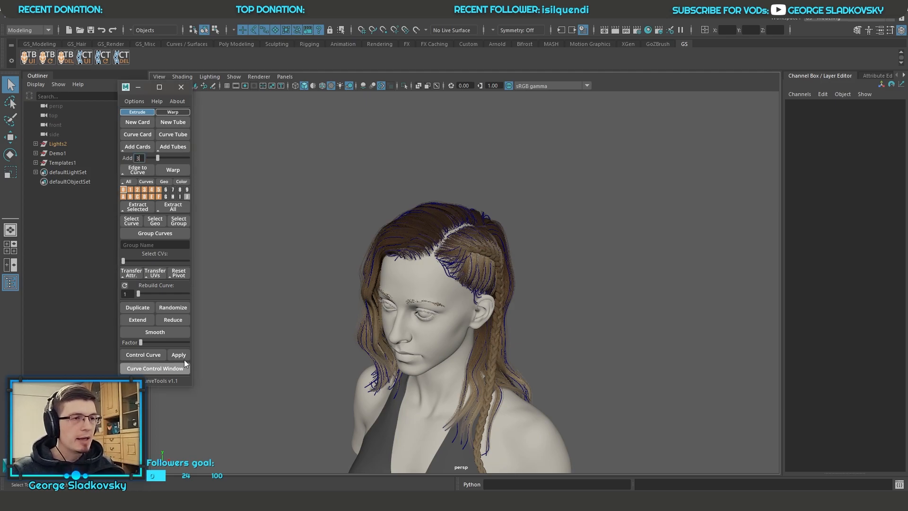
left_click_drag(589, 102, 645, 104)
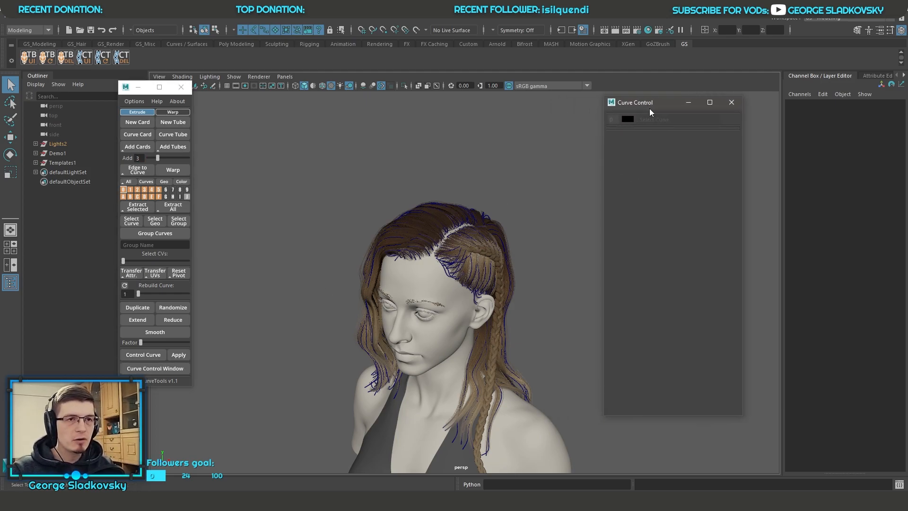
left_click_drag(486, 137, 507, 144, "alt")
right_click_drag(507, 144, 539, 233, "alt")
left_click_drag(539, 233, 501, 185, "alt")
Step: Collapse the Channel Box and the Outliner to enlarge the viewport, and shift the Curve Control window farther from the head
left_click(825, 76)
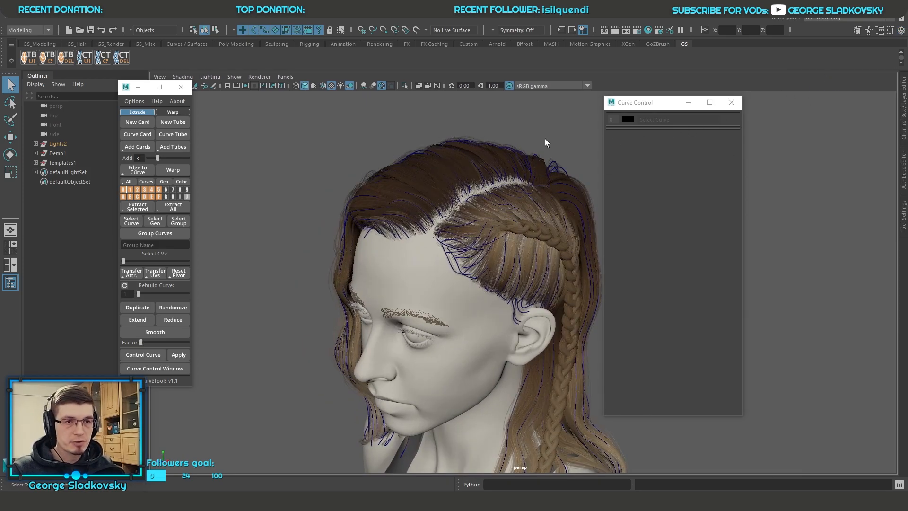
middle_click_drag(550, 138, 510, 158, "alt")
left_click_drag(663, 104, 702, 104)
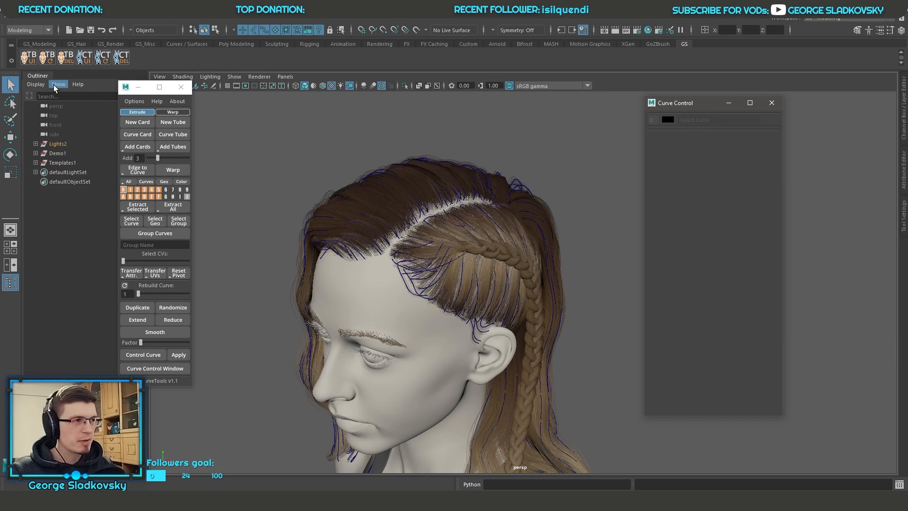
left_click(42, 76)
Step: Select all the hair curves, a single card curve and a warp group curve in turn to compare their Curve Control settings
middle_click_drag(284, 126, 379, 145, "alt")
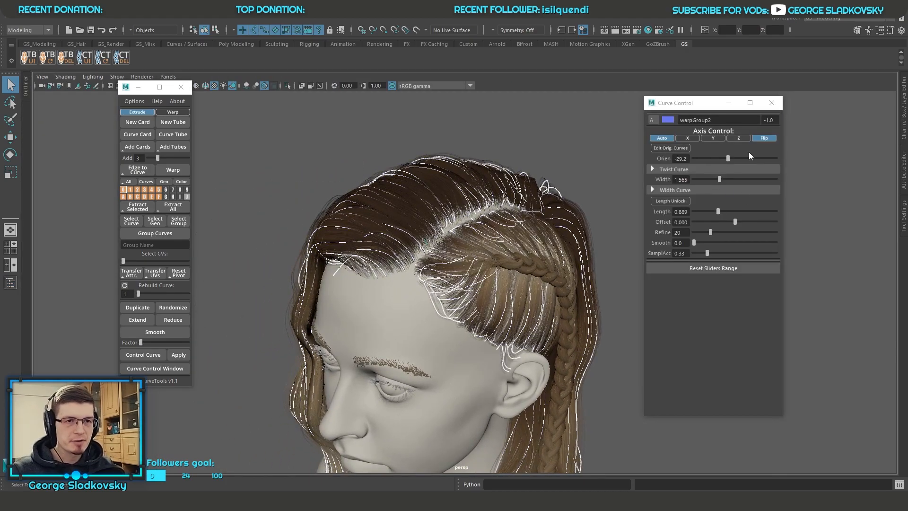
left_click(518, 190)
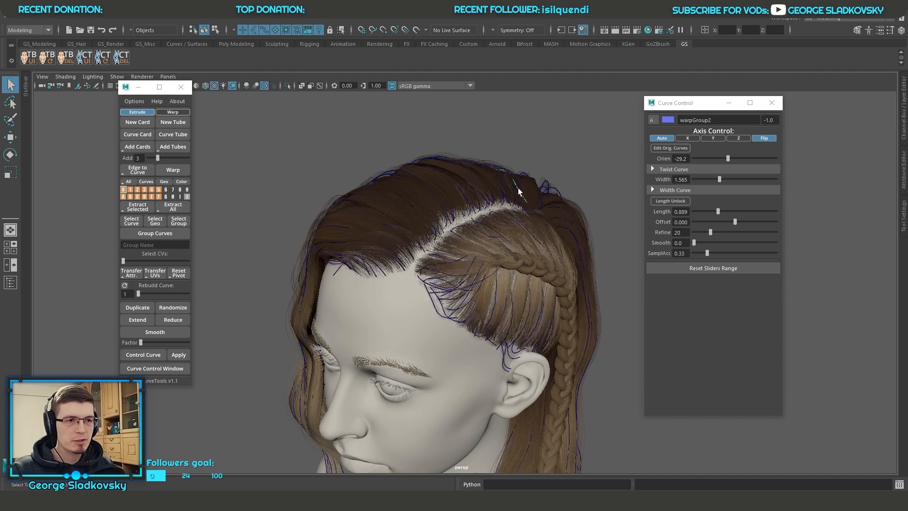
left_click(406, 220)
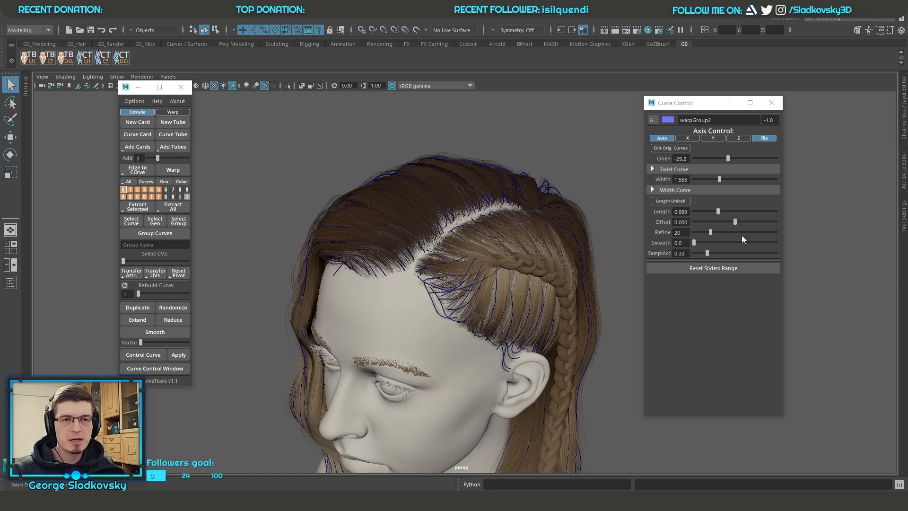
left_click_drag(578, 249, 486, 193, "alt")
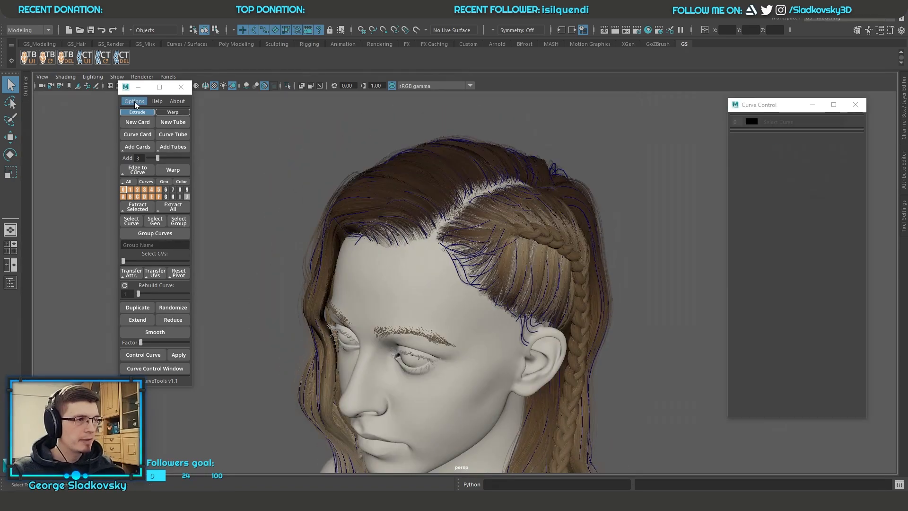
Step: Review the GS CurveTools options and switch the creation mode from Extrude to Warp
left_click(135, 101)
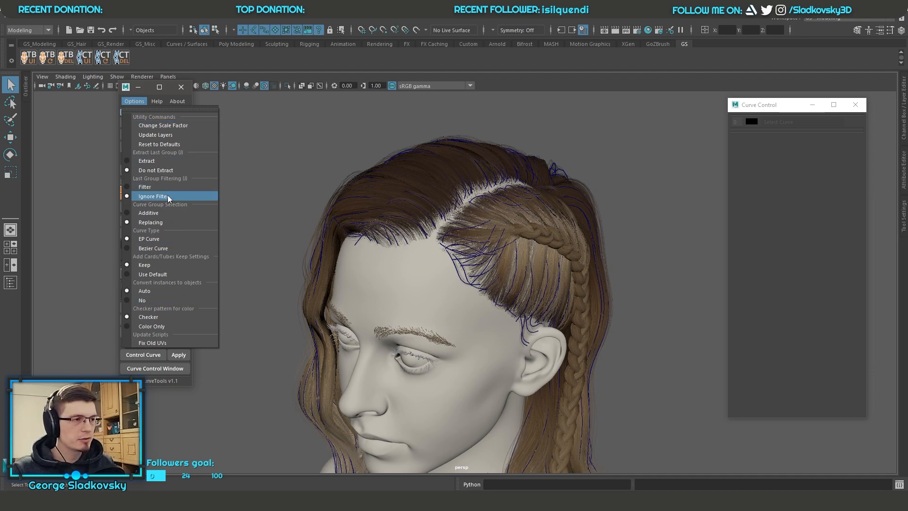
left_click(141, 102)
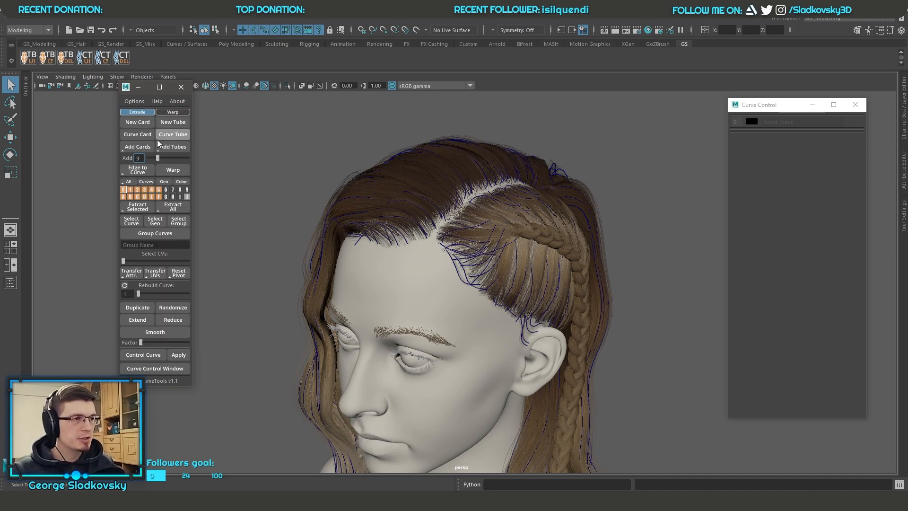
left_click(166, 111)
scroll(578, 274, "down", 3)
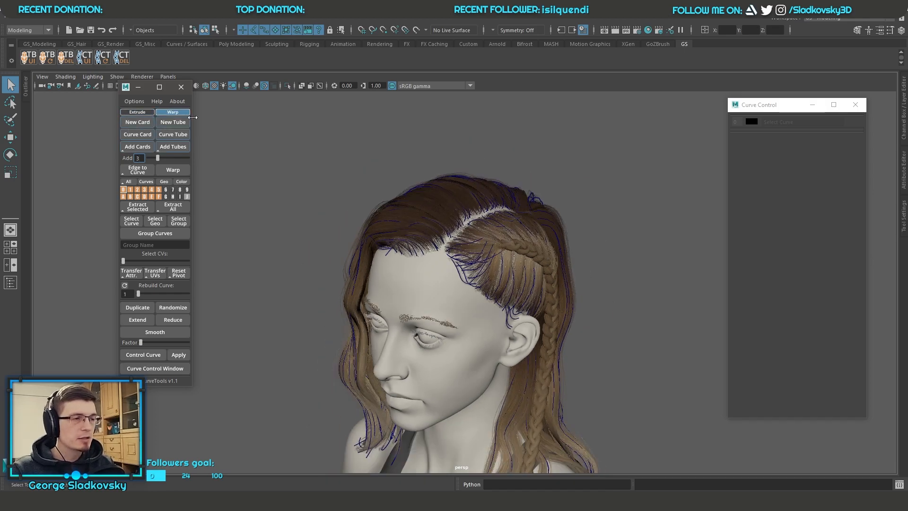
Step: Switch the creation mode back to Extrude and frame the whole bust with nothing selected
middle_click_drag(397, 172, 386, 169, "alt")
left_click(147, 114)
middle_click_drag(490, 184, 464, 165, "alt")
scroll(494, 201, "down", 10)
middle_click_drag(479, 201, 499, 240, "alt")
key("f")
left_click_drag(380, 181, 443, 174)
left_click(552, 239)
left_click(577, 259)
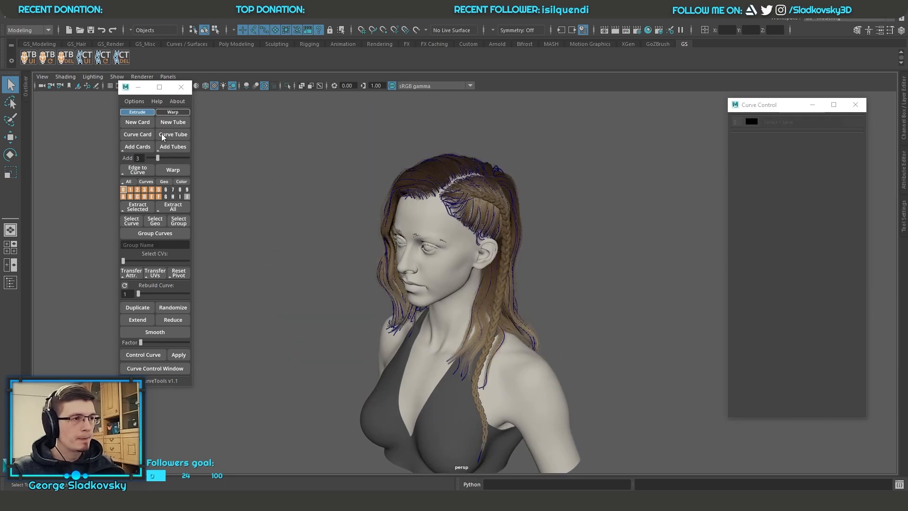
Step: Create a new Extrude card and try moving it from below the bust to beside the head
left_click(146, 124)
scroll(520, 264, "down", 2)
middle_click_drag(591, 305, 557, 232, "alt")
left_click_drag(557, 232, 578, 227, "alt")
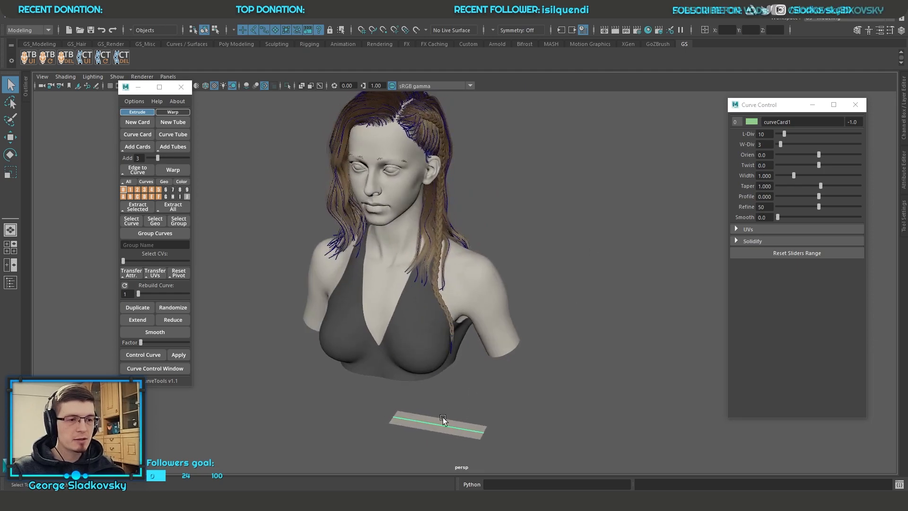
key("w")
left_click_drag(393, 421, 567, 205)
left_click_drag(579, 272, 477, 192)
left_click(517, 182)
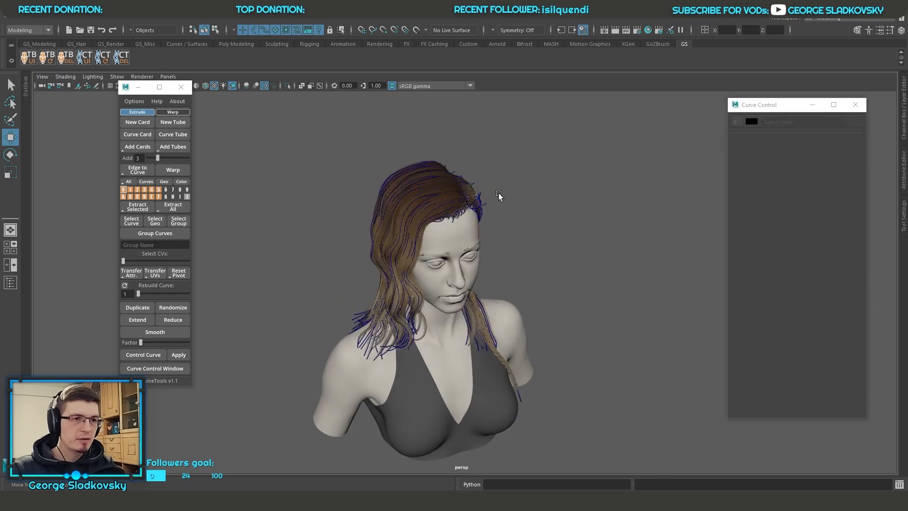
Step: Create a new card in Warp mode and move it up beside the head
left_click(167, 114)
left_click_drag(563, 314, 483, 307, "alt")
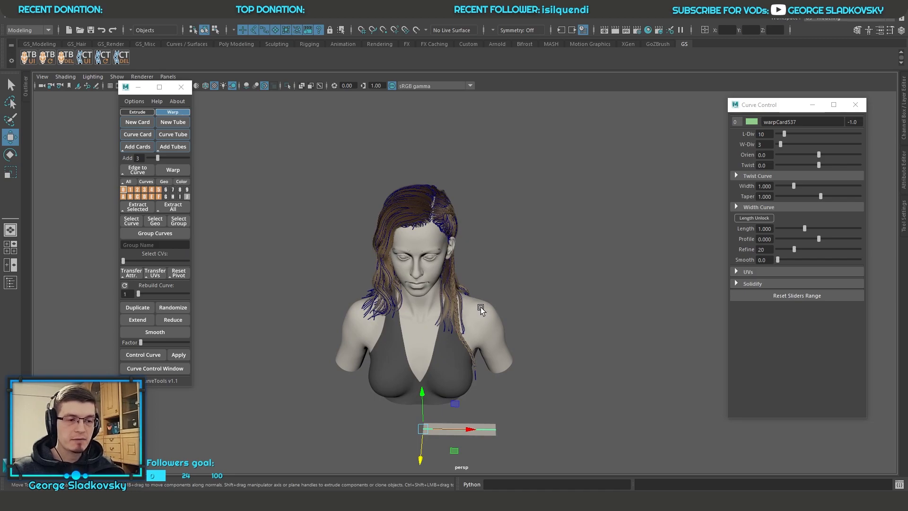
left_click_drag(454, 403, 577, 175)
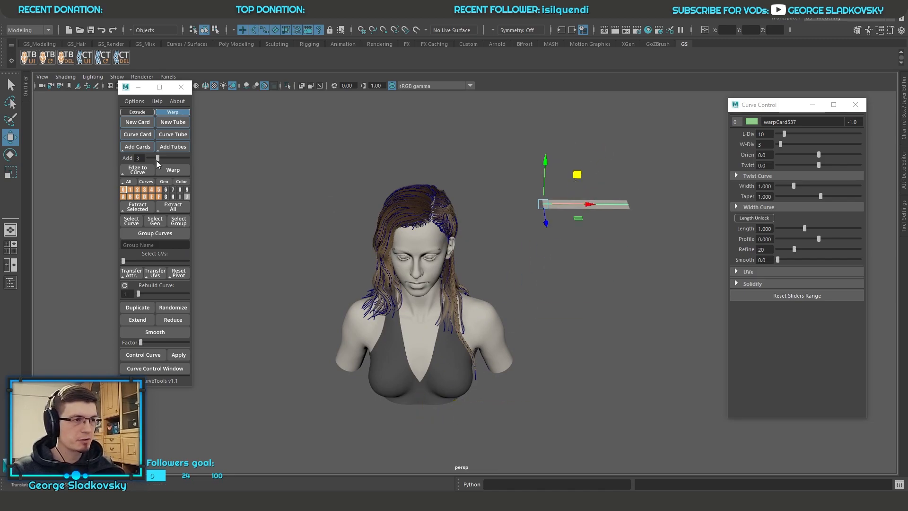
Step: Create a new card in Extrude mode and move it up next to the warp card
left_click(137, 112)
left_click(137, 122)
left_click_drag(478, 265, 529, 263, "alt")
left_click_drag(487, 428, 602, 163)
Step: Position the warp card and the extrude card parallel, side by side, with a narrow gap between them
key("f")
left_click_drag(614, 200, 504, 248, "alt")
scroll(504, 246, "down", 10)
middle_click_drag(504, 246, 452, 275, "alt")
left_click_drag(375, 319, 525, 267)
key("f")
scroll(525, 267, "down", 8)
left_click(582, 308)
left_click_drag(519, 236, 522, 169)
left_click_drag(550, 197, 470, 214, "alt")
left_click_drag(386, 221, 446, 220)
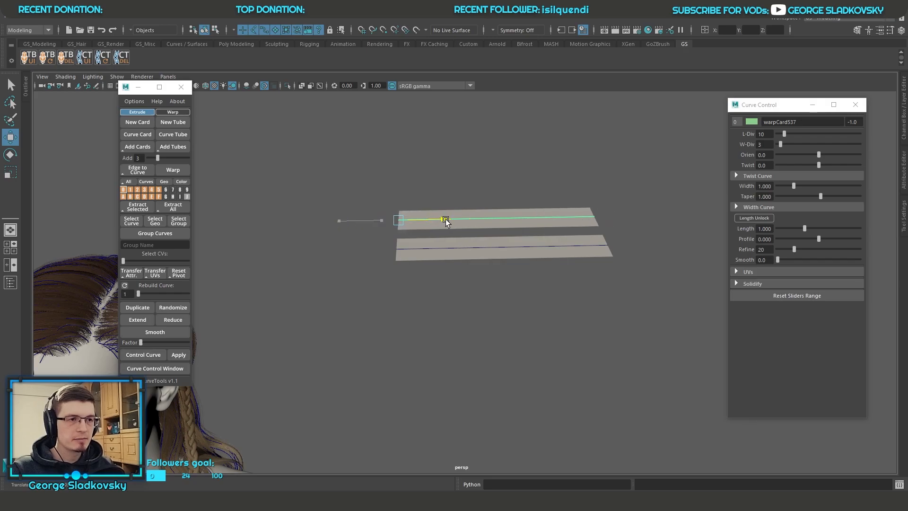
left_click(562, 168)
left_click_drag(561, 168, 820, 193, "alt")
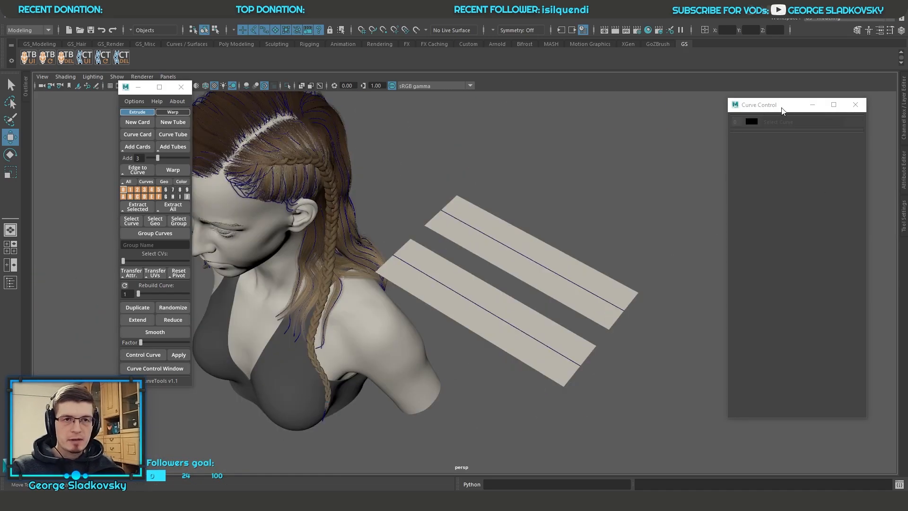
Step: Set the extrude card's Twist to 94.2 and undo its trial orientation of 73.3
left_click(612, 286)
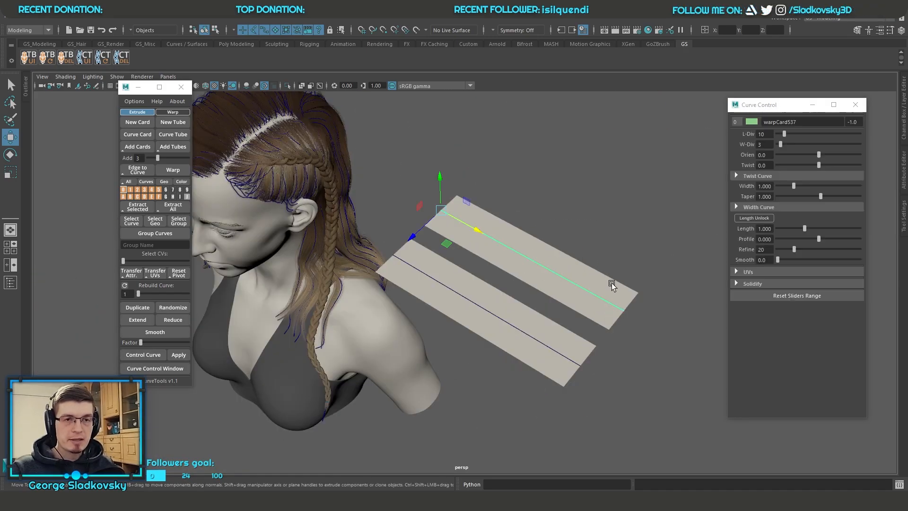
left_click(535, 350)
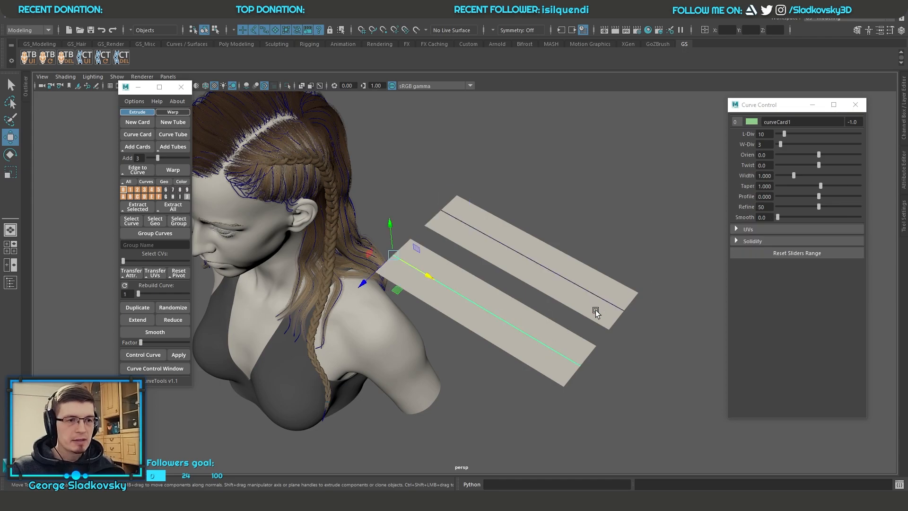
mouse_move(818, 165)
left_mouse_down()
mouse_move(859, 166)
mouse_move(812, 167)
mouse_move(840, 165)
mouse_move(833, 156)
left_mouse_up()
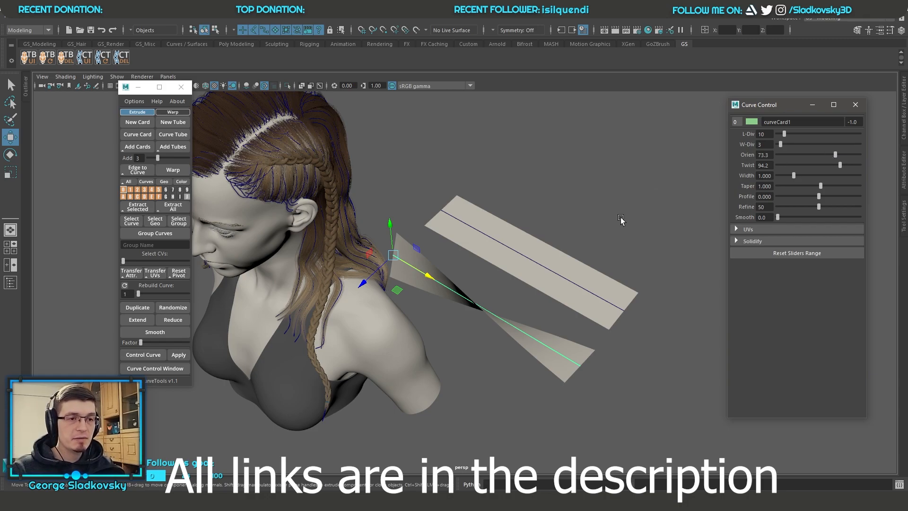
left_click_drag(623, 218, 622, 184, "alt")
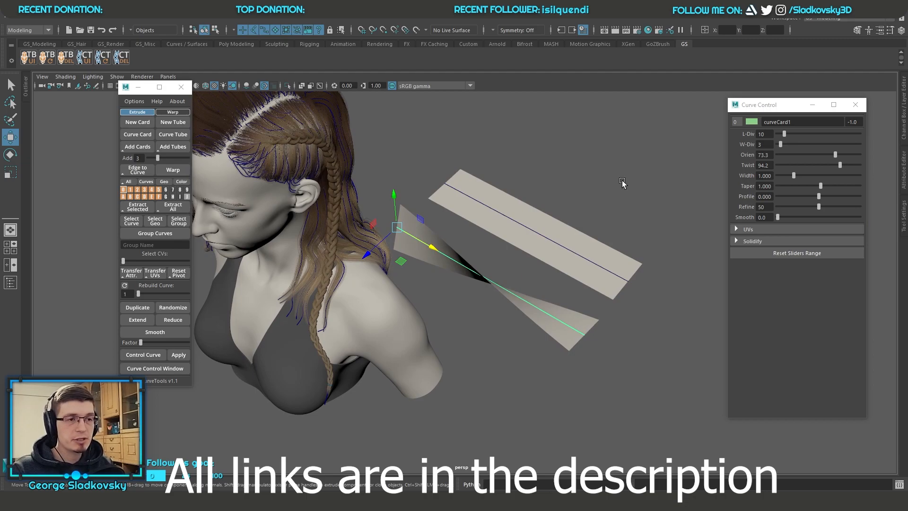
left_click_drag(623, 183, 572, 199, "alt")
key("ctrl+z")
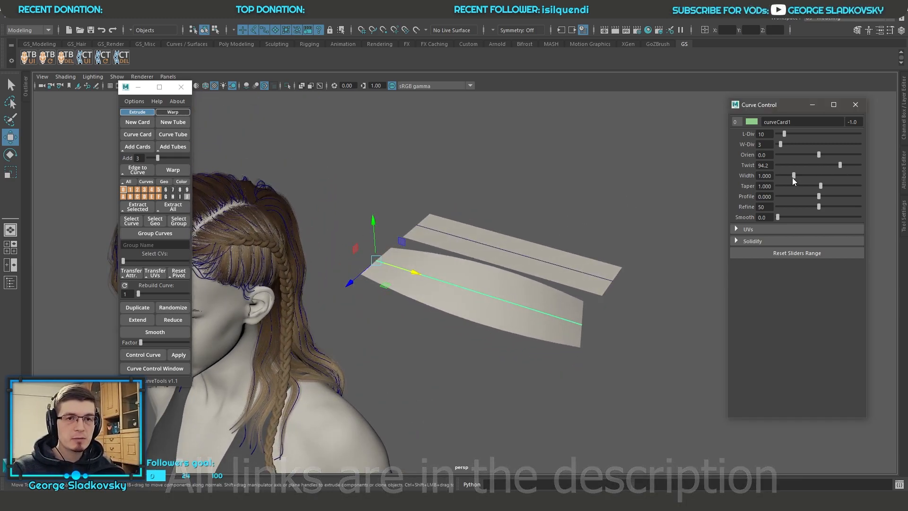
Step: Set the extrude card's Taper to 0.663 and undo its trial width change
left_click_drag(792, 177, 799, 174)
left_click_drag(657, 178, 805, 189, "alt")
key("ctrl+z")
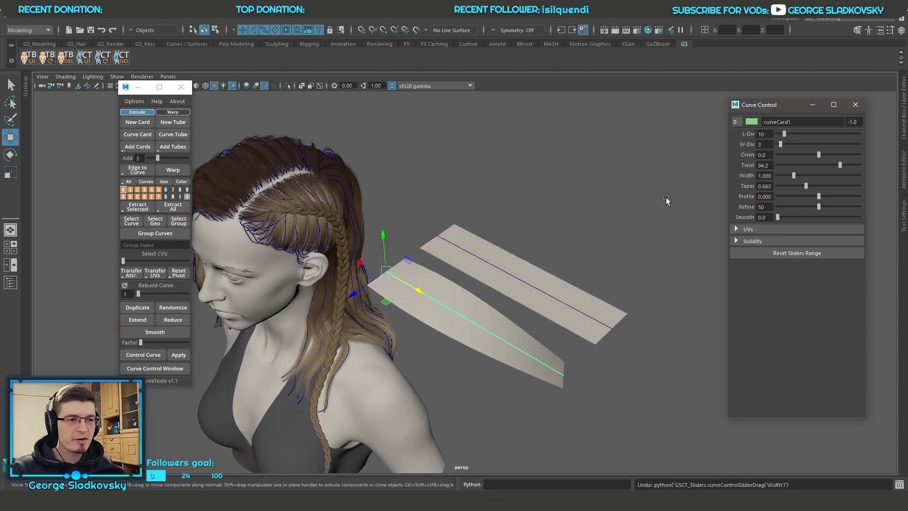
left_click_drag(612, 197, 604, 220, "alt")
Step: Select the warp card and compare its Curve Control settings with those of the extrude card
key("q")
right_click_drag(591, 186, 628, 173)
left_click(603, 208)
left_click_drag(603, 208, 644, 197, "alt")
left_click(575, 281)
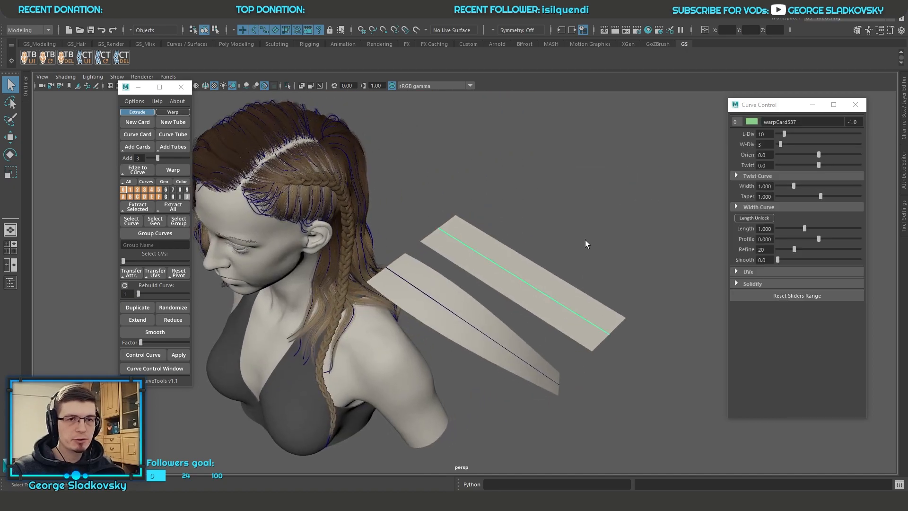
left_click_drag(585, 221, 613, 186, "alt")
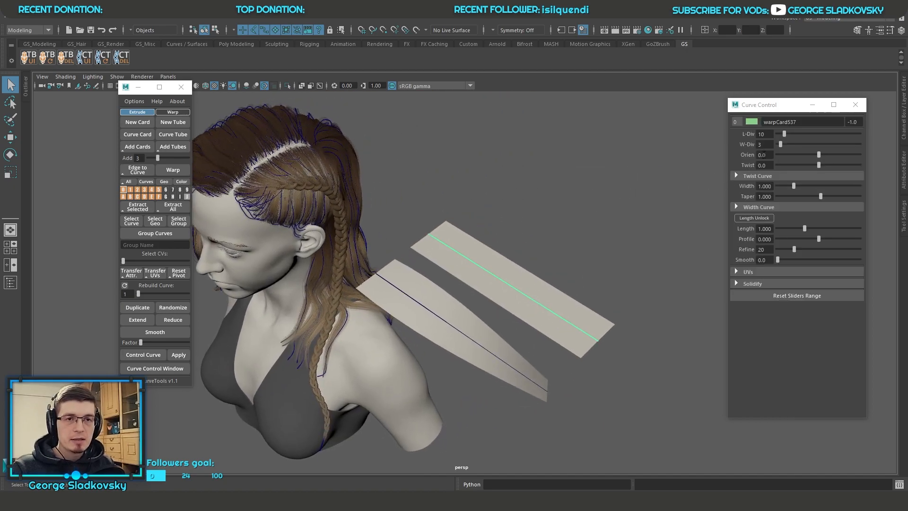
Step: Try a strong Twist on the warp card and undo it
left_click_drag(819, 165, 865, 168)
left_click_drag(695, 163, 662, 166, "alt")
key("ctrl+z")
Step: Show the twist graph in a resized Curve Control window and set the warp card's L-Div to 24
left_click(777, 175)
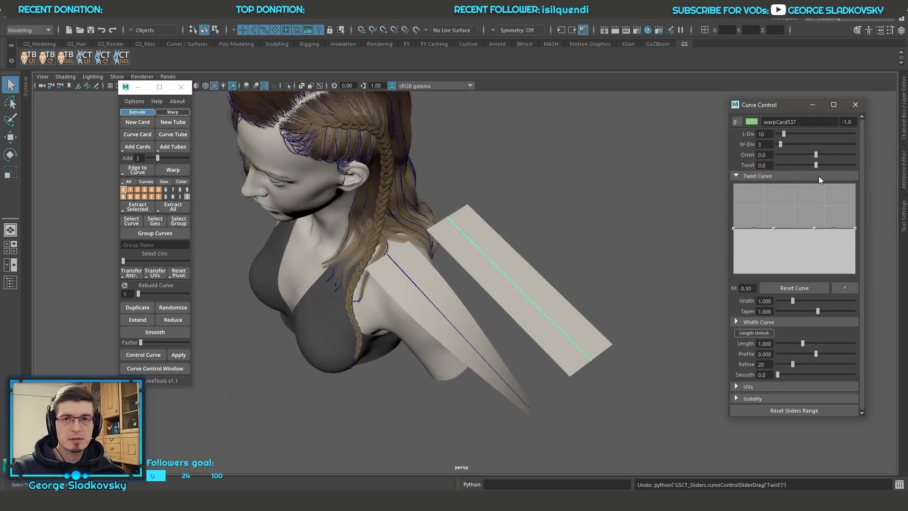
left_click_drag(802, 418, 809, 445)
left_click_drag(868, 222, 861, 224)
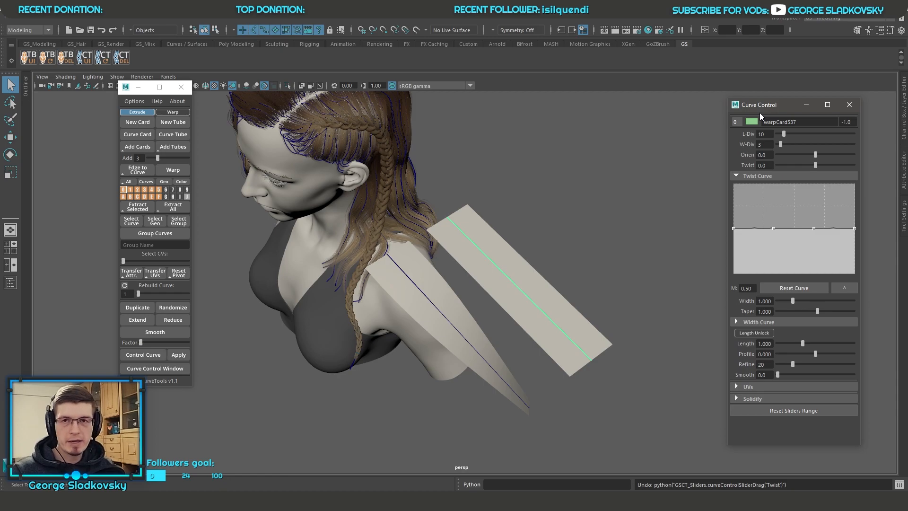
left_click_drag(784, 134, 795, 135)
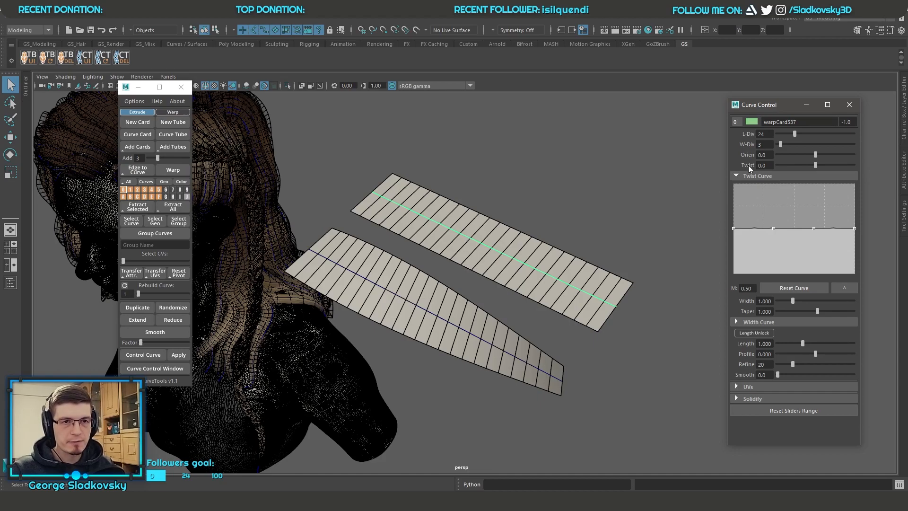
Step: Try adding, moving and deleting points on the warp card's twist graph to form a single hump
left_click_drag(854, 228, 787, 194)
mouse_move(734, 227)
left_mouse_down()
mouse_move(735, 191)
mouse_move(735, 230)
left_mouse_up()
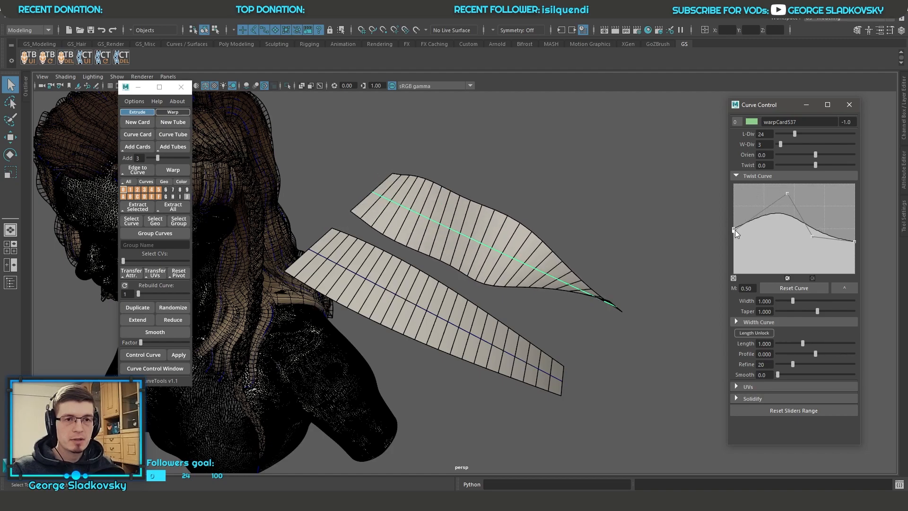
left_click(734, 278)
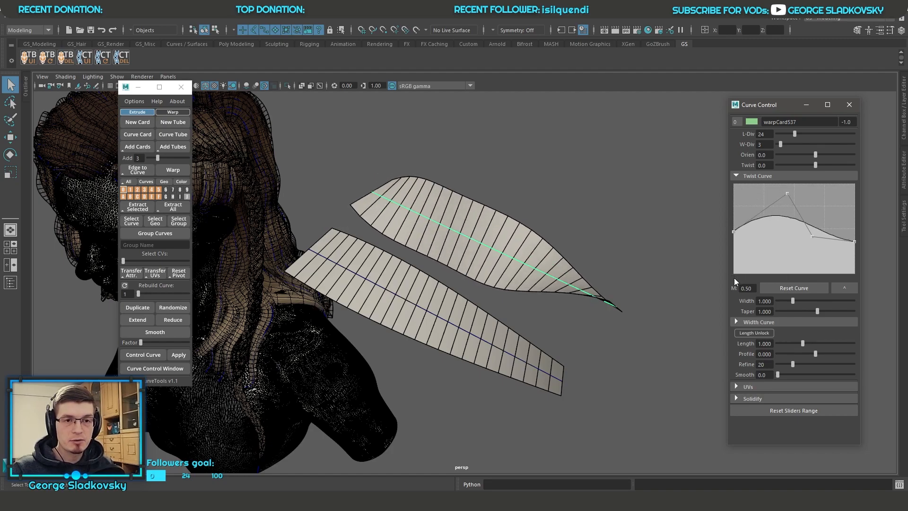
left_click_drag(736, 231, 798, 199)
left_click(758, 229)
left_click_drag(811, 239, 817, 229)
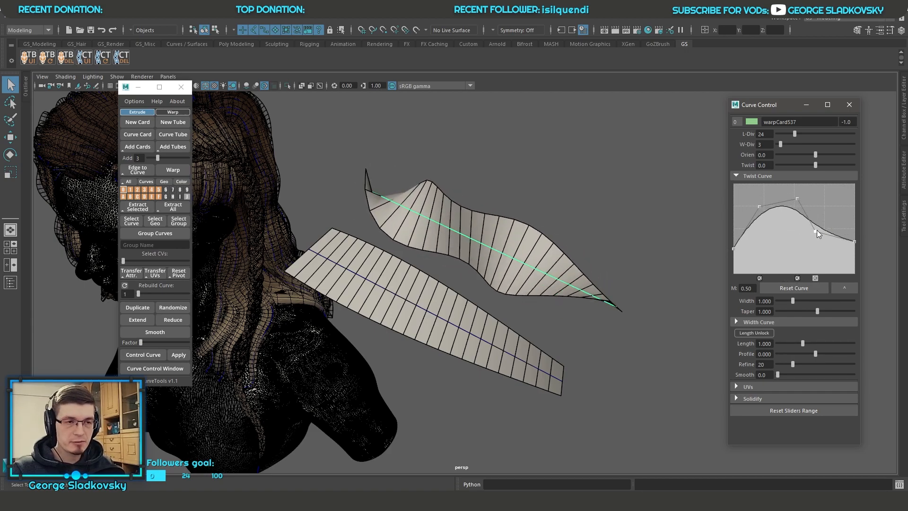
mouse_move(572, 234)
left_mouse_down("alt")
mouse_move(507, 241)
mouse_move(575, 234)
left_mouse_up("alt")
Step: Reset the twist graph and shape it into a wave with peaks near both ends and a central dip
left_click_drag(854, 241, 839, 205)
left_click(778, 289)
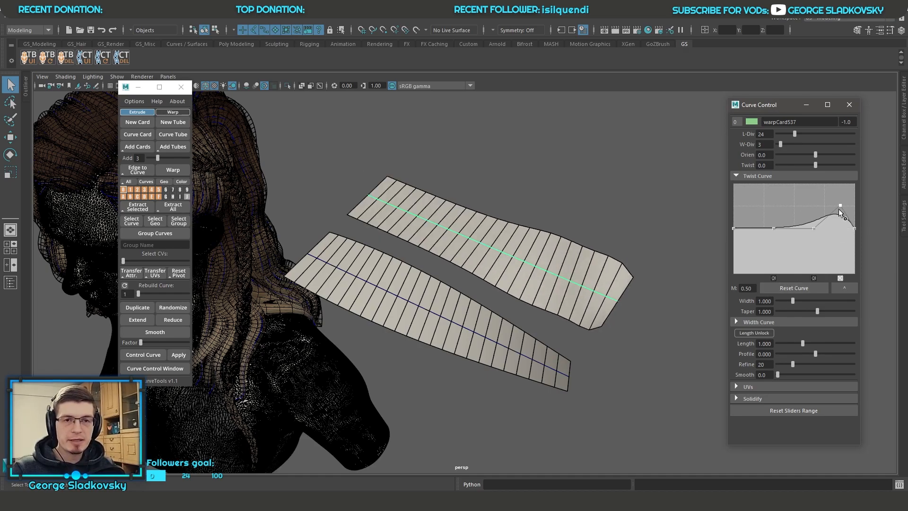
left_click_drag(790, 229, 772, 230)
left_click(817, 226)
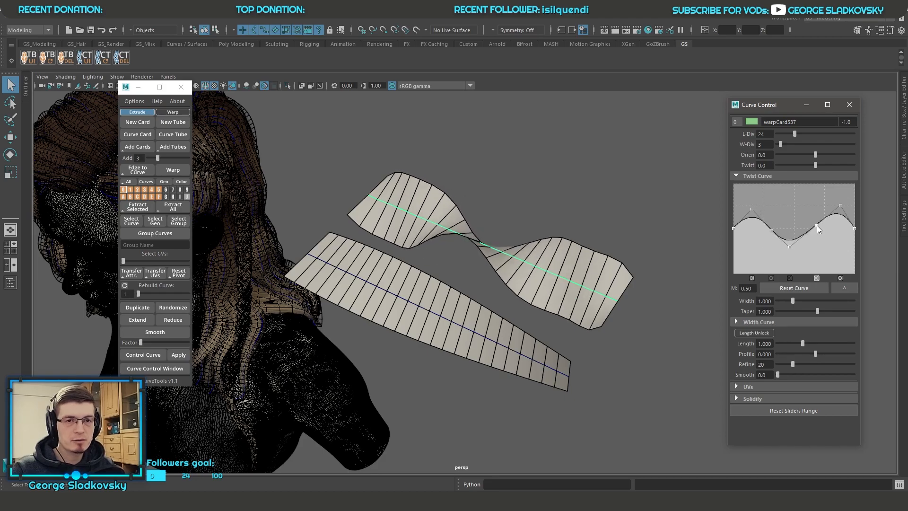
Step: Undo the twist magnitude change and set the warp card's L-Div to 51
left_click_drag(601, 204, 593, 239, "alt")
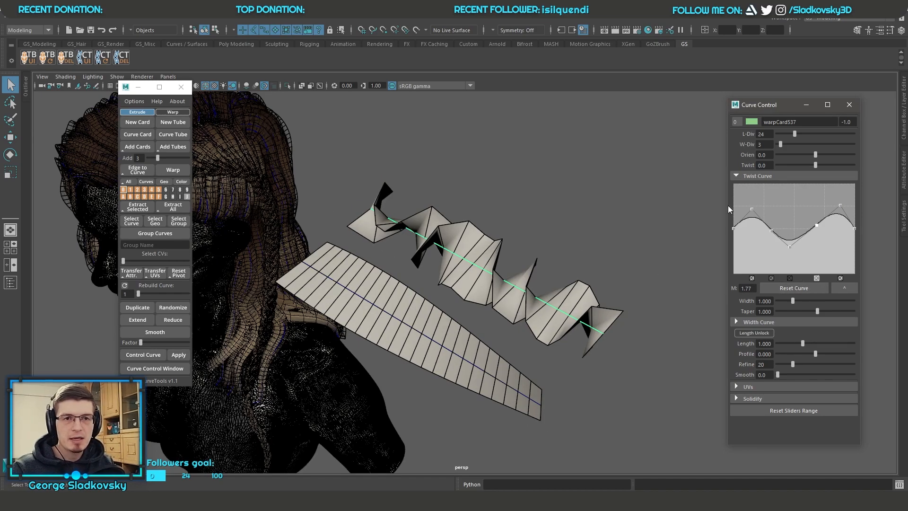
key("ctrl+z")
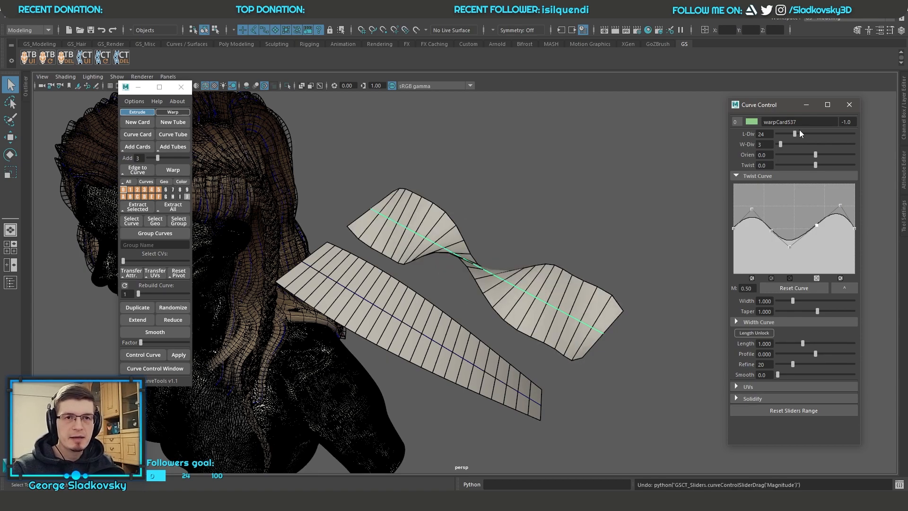
left_click_drag(799, 132, 817, 134)
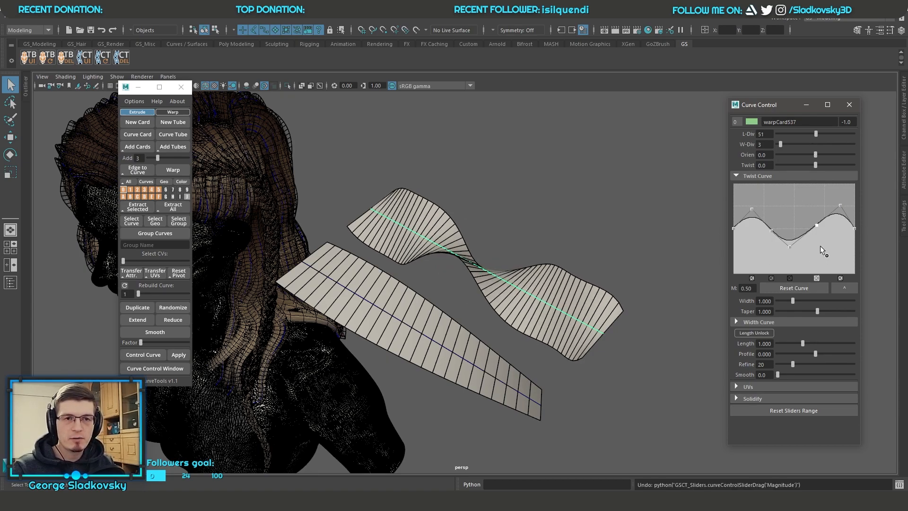
Step: Reset the twist graph and shape it into a straight diagonal from full height at the start to zero at the end
left_click(793, 288)
left_click_drag(853, 229, 861, 279)
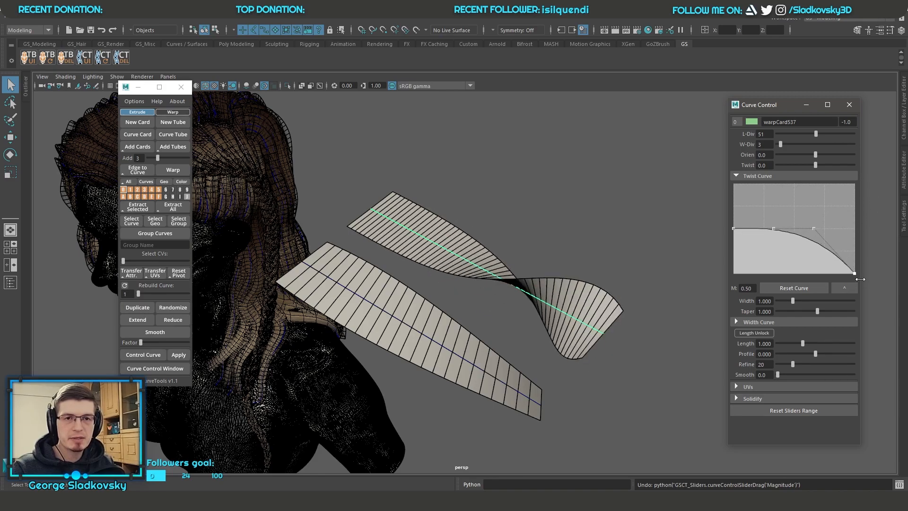
left_click_drag(734, 230, 728, 165)
left_click_drag(774, 228, 762, 205)
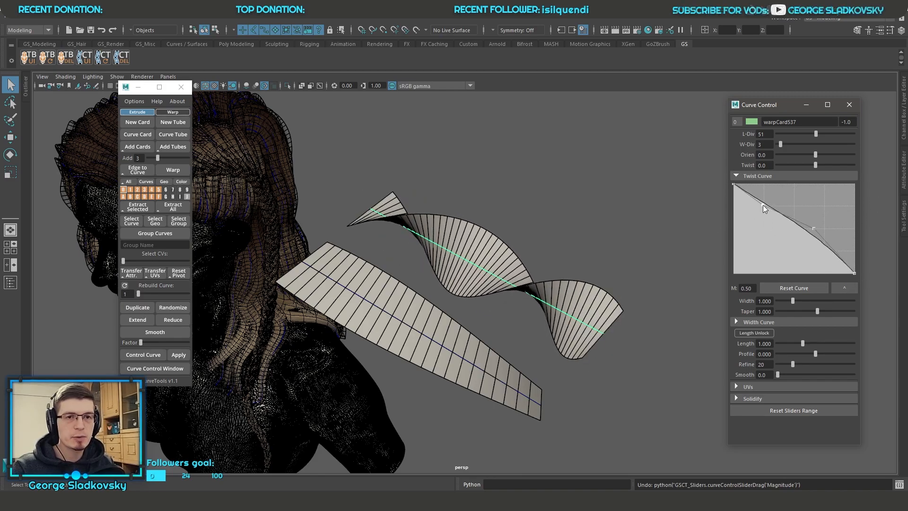
left_click_drag(814, 228, 826, 251)
left_click_drag(617, 204, 644, 253, "alt")
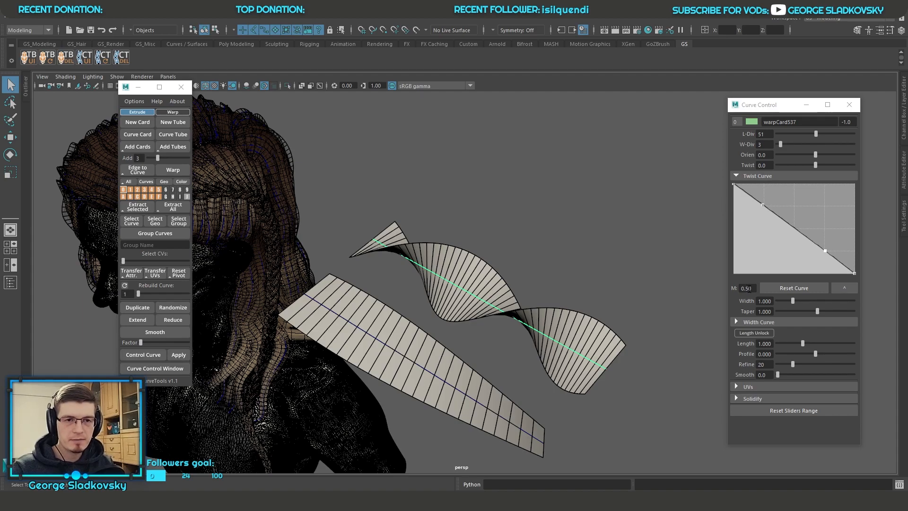
Step: Try different twist magnitudes and Twist values on the warp card, returning Twist to 0
left_click_drag(749, 288, 873, 280, "ctrl")
left_click_drag(815, 165, 723, 165)
type("0")
key("Return")
left_click_drag(747, 287, 561, 272, "ctrl")
Step: Bend the twist graph's two inner points into an S shape and set the magnitude to 0.81
left_click_drag(825, 251, 820, 210)
left_click_drag(763, 208, 762, 250)
left_click_drag(755, 289, 785, 288, "ctrl")
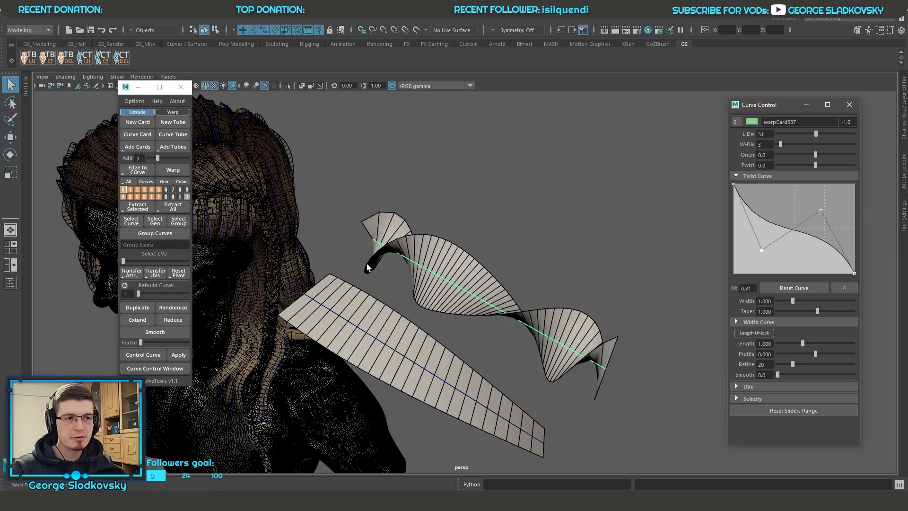
left_click_drag(591, 296, 492, 248, "alt")
left_click(738, 176)
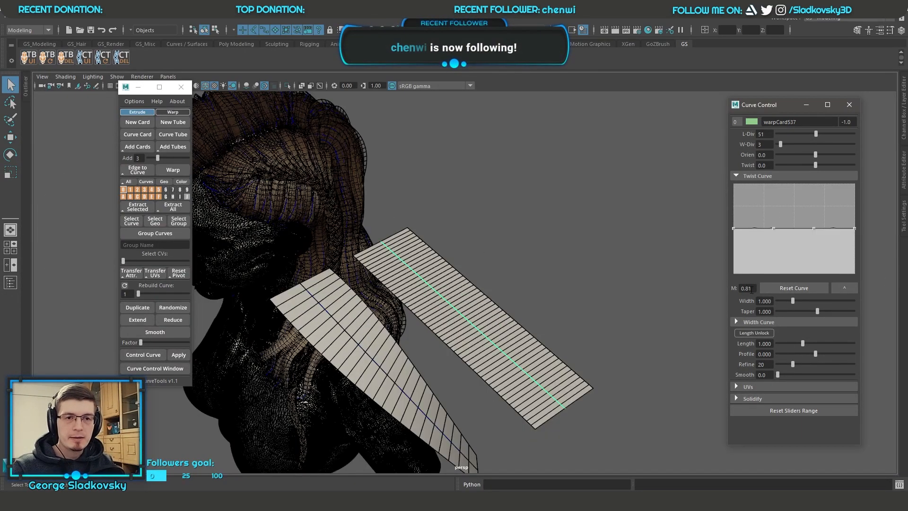
Step: Set the warp card's twist magnitude to 0.5
left_click_drag(753, 288, 698, 289)
type(".5")
key("Return")
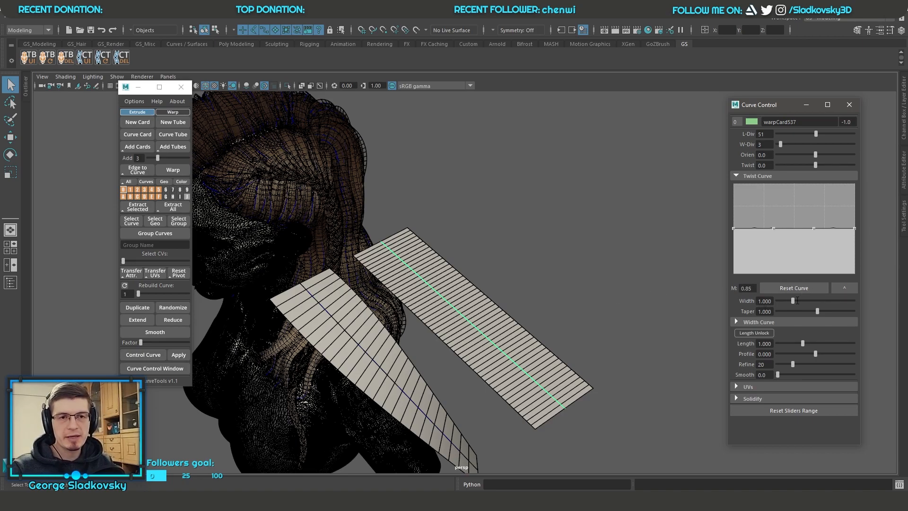
left_click_drag(752, 288, 599, 282)
type(".5")
key("Return")
Step: Try moving the twist graph's end point and start point, resetting the graph after each change
left_click_drag(855, 228, 860, 246)
left_click(805, 287)
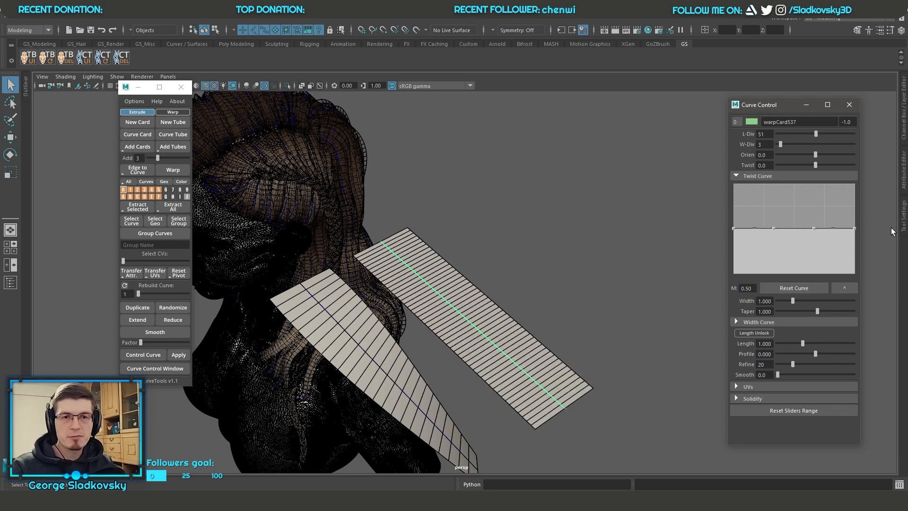
left_click_drag(734, 227, 734, 208)
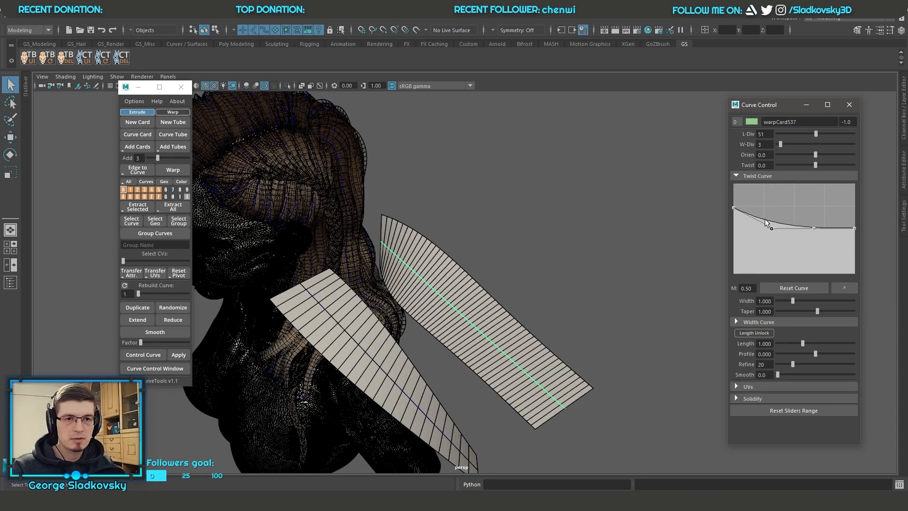
left_click(804, 288)
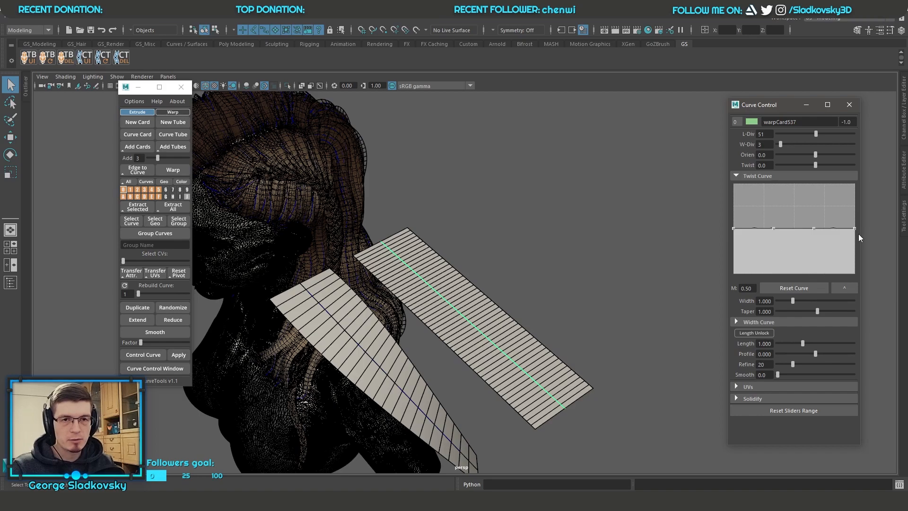
Step: Try lowering the end point of the warp card's twist graph, and reset the graph
left_click_drag(854, 228, 854, 252)
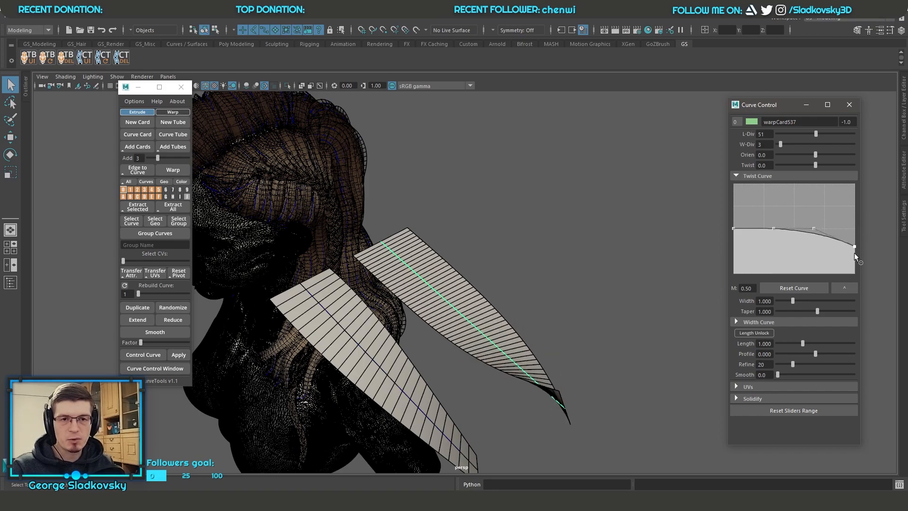
left_click(804, 289)
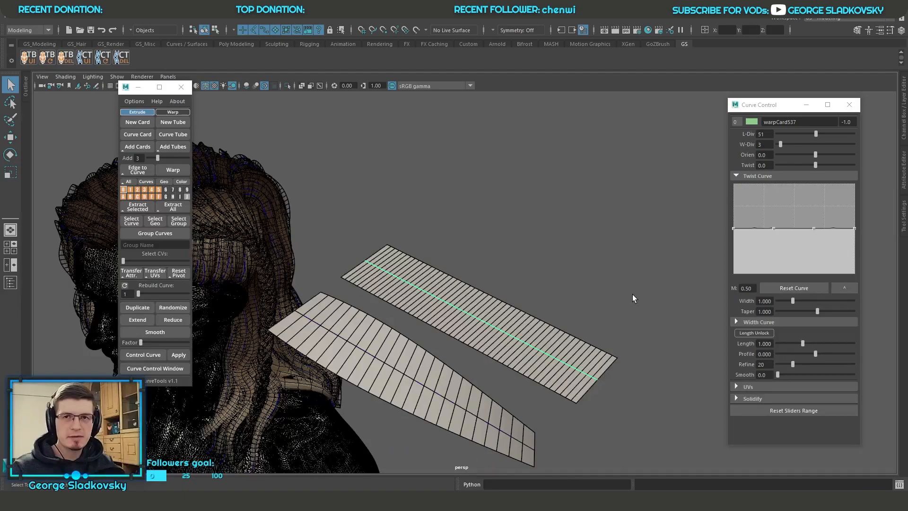
Step: Turn off the wireframe overlay, select the braid's warp curve at its tip and frame the braid up close
left_click_drag(569, 328, 401, 208, "alt")
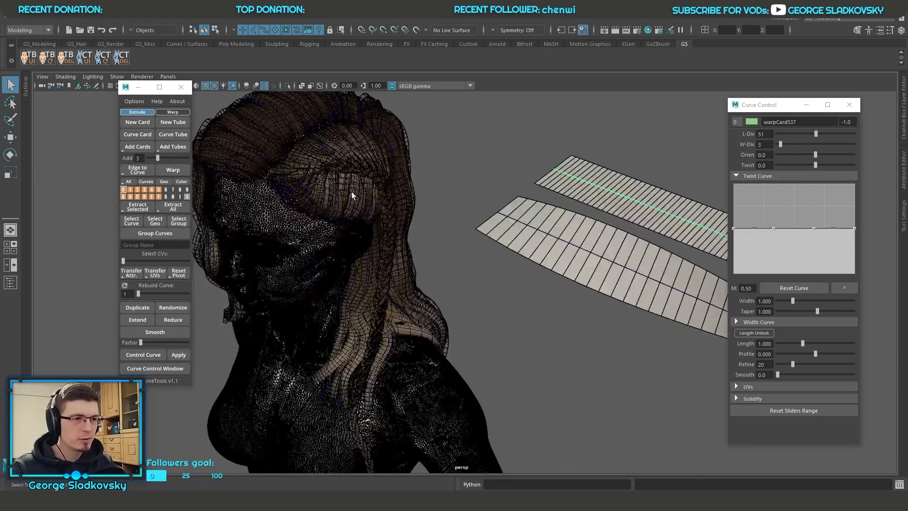
left_click(206, 86)
left_click_drag(274, 157, 378, 316, "alt")
left_click(412, 313)
key("f")
scroll(489, 308, "down", 5)
left_click_drag(489, 308, 461, 387, "alt")
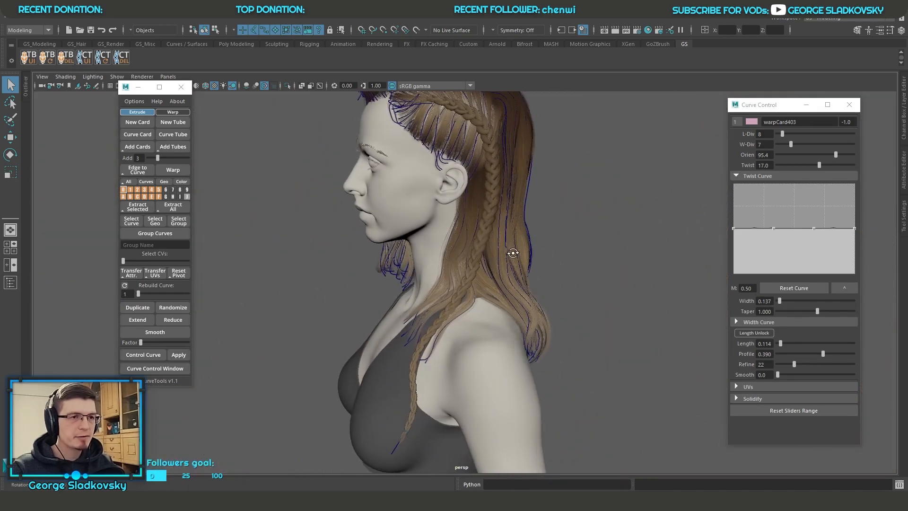
left_click(461, 388)
mouse_move(526, 325)
left_mouse_down("alt")
mouse_move(518, 308)
mouse_move(525, 326)
left_mouse_up("alt")
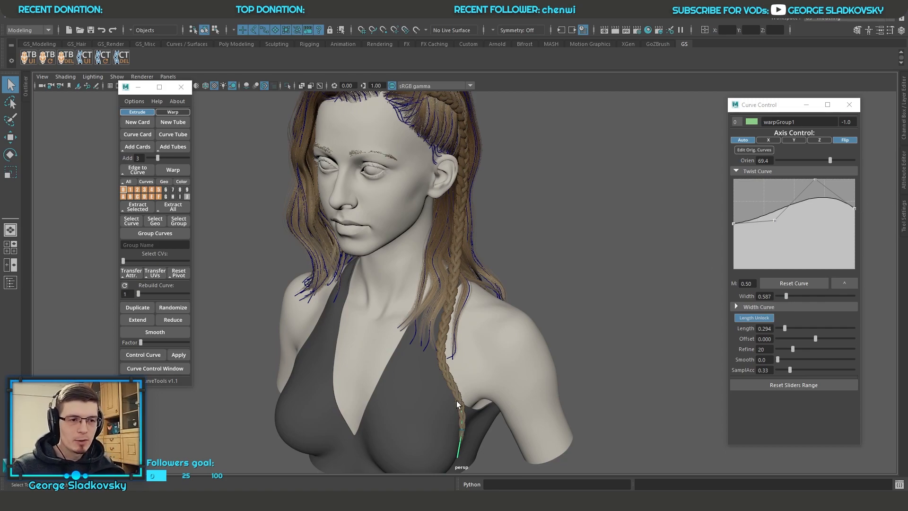
scroll(457, 405, "up", 10)
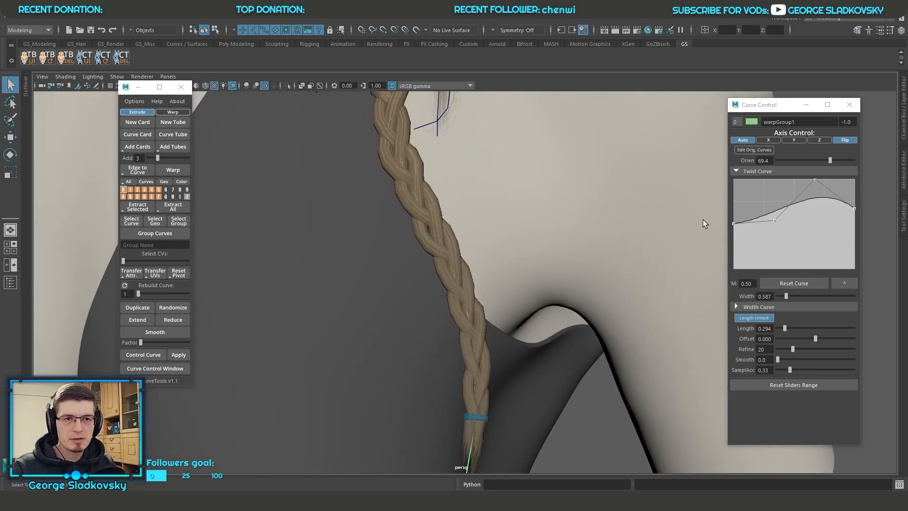
mouse_move(727, 227)
left_mouse_down()
mouse_move(534, 225)
mouse_move(735, 229)
left_mouse_up()
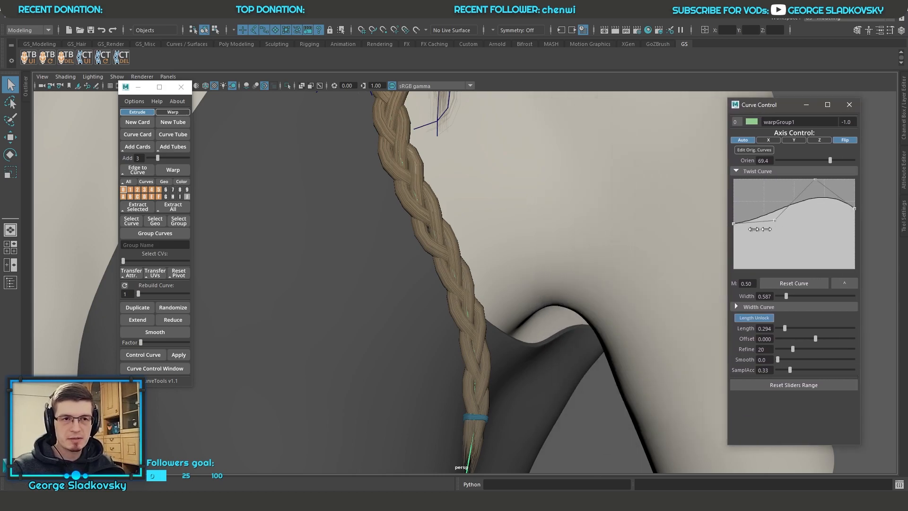
Step: Open the braid's twist graph in the large window, try maximizing and resizing that window, and close it
left_click(846, 283)
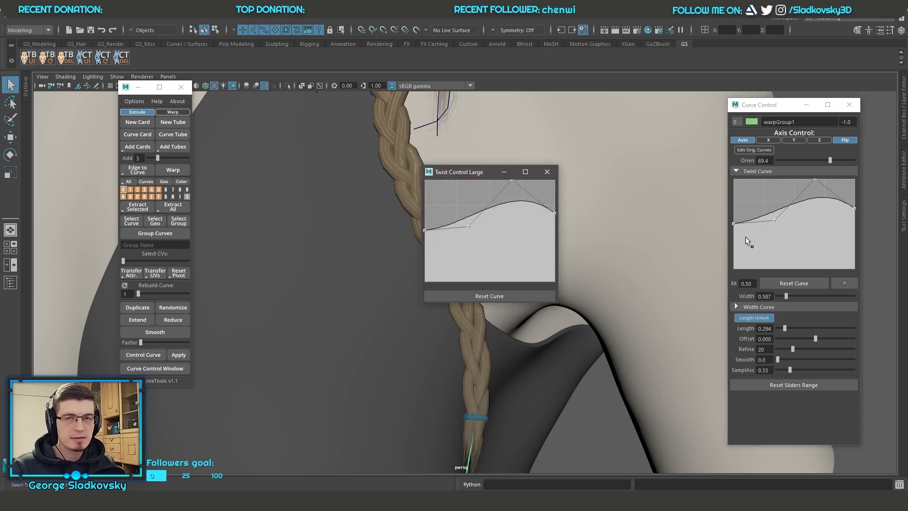
left_click_drag(558, 302, 730, 393)
left_click(699, 172)
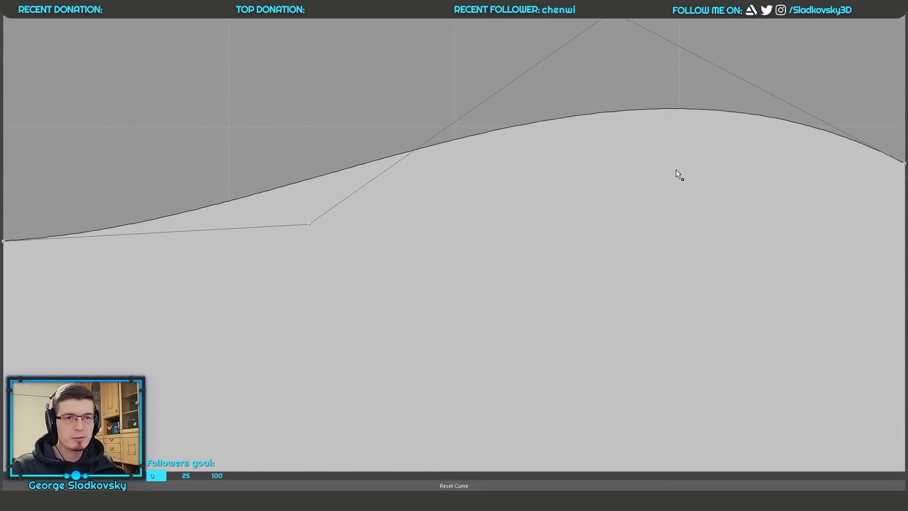
left_click_drag(447, 7, 434, 96)
left_click_drag(589, 319, 496, 270)
left_click_drag(408, 103, 518, 129)
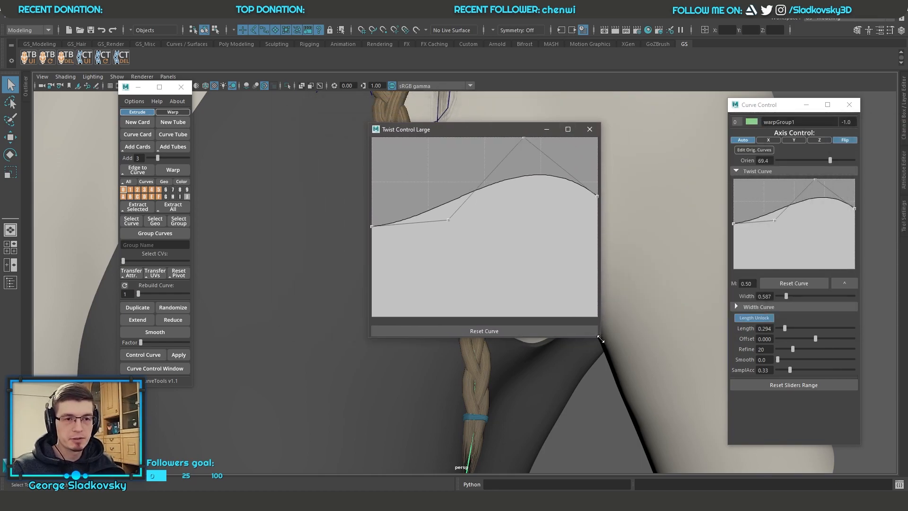
left_click_drag(600, 339, 496, 246)
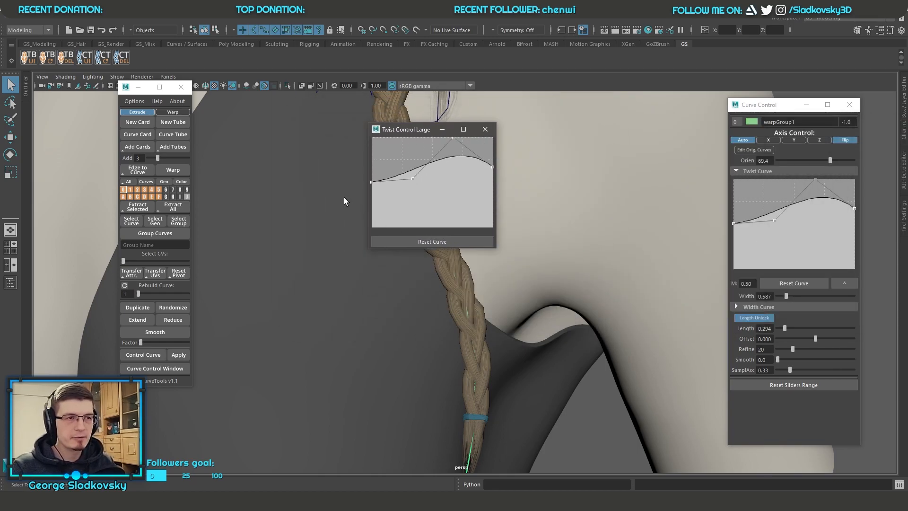
left_click(493, 132)
Step: Reopen the large twist graph window, enlarge it and place it beside the braid's lower end
left_click(844, 284)
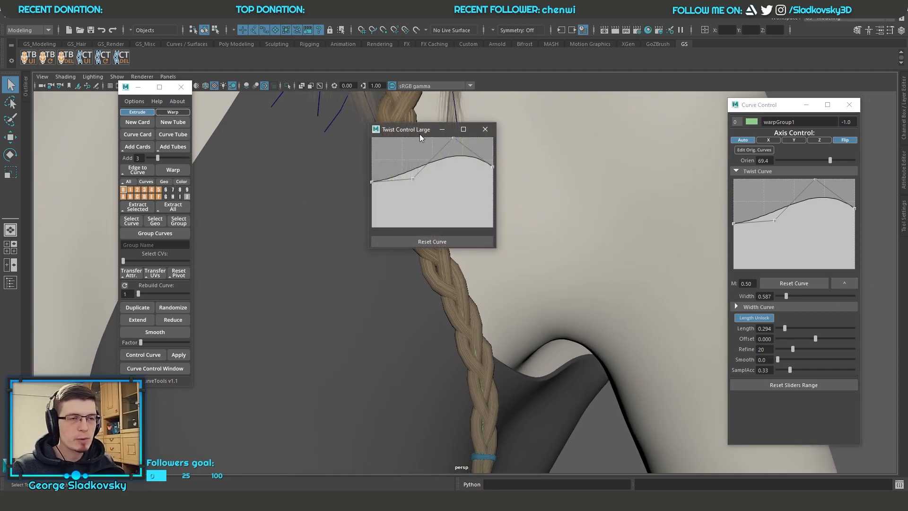
left_click_drag(496, 248, 785, 433)
left_click_drag(645, 131, 605, 157)
left_click(579, 175)
scroll(634, 154, "down", 5)
left_click_drag(285, 149, 499, 292)
middle_click_drag(500, 247, 457, 245, "alt")
Step: Try adding points near the end of the braid's twist graph and lowering its end point, and close the large graph
left_click_drag(691, 351, 691, 377)
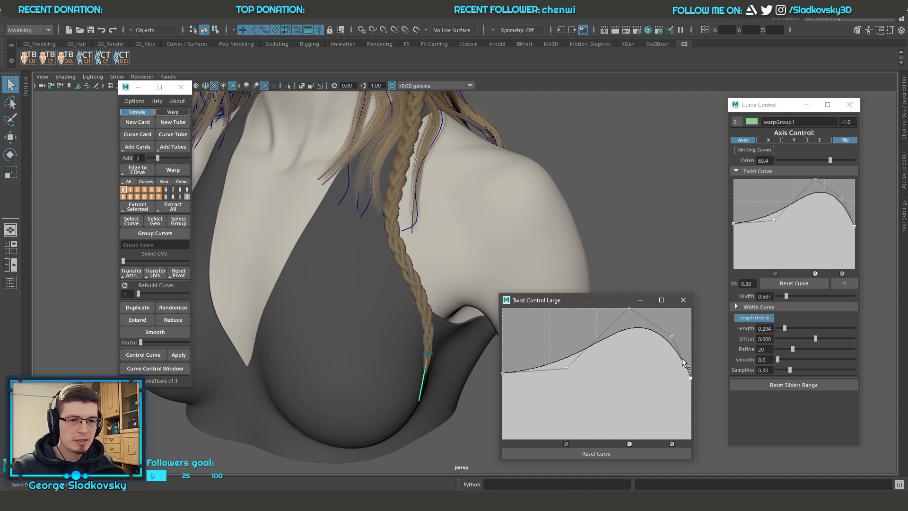
left_click(682, 357)
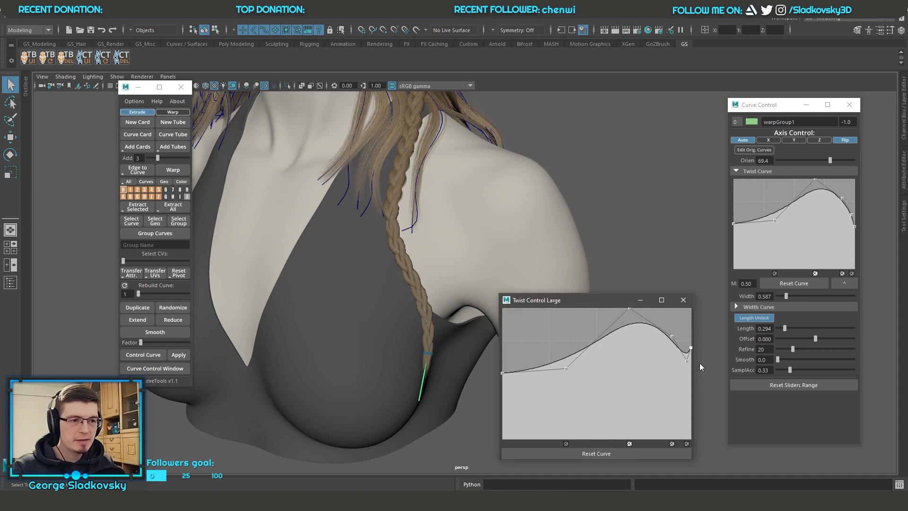
right_click_drag(450, 382, 460, 323, "alt")
middle_click_drag(461, 323, 511, 132, "alt")
right_click_drag(510, 132, 482, 245, "alt")
middle_click_drag(482, 246, 492, 296, "alt")
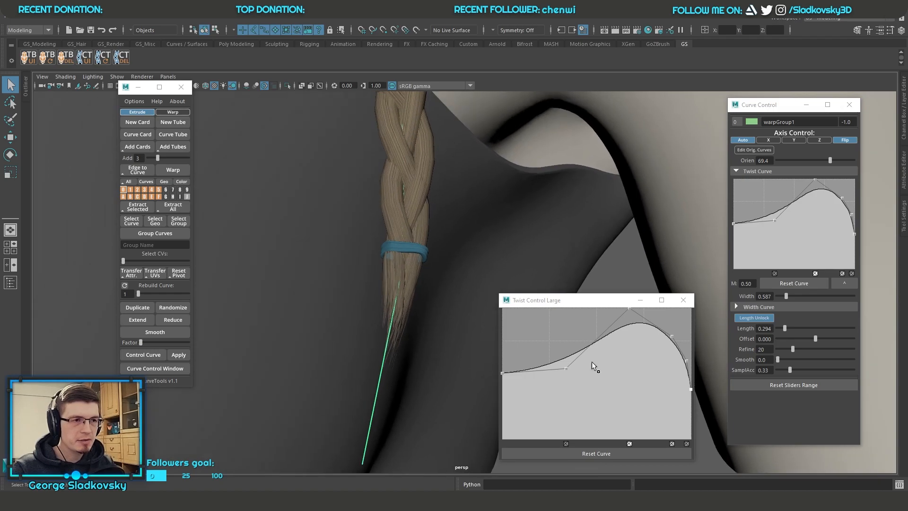
mouse_move(690, 390)
left_mouse_down()
mouse_move(693, 413)
mouse_move(694, 405)
left_mouse_up()
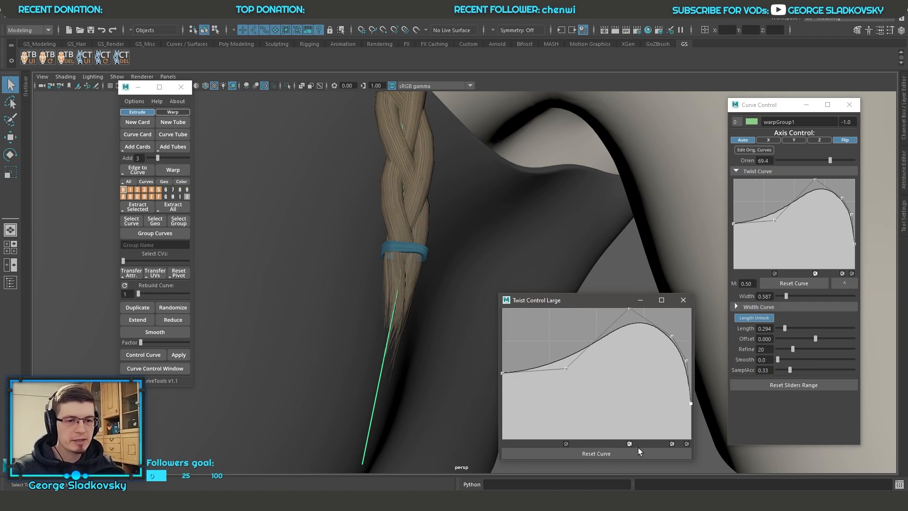
left_click(679, 298)
Step: Undo the braid's twist graph edits and the selection changes back to the warp card
right_click_drag(652, 277, 582, 217, "alt")
middle_click_drag(581, 217, 579, 343, "alt")
key("ctrl+z")
key("ctrl+z")
key("ctrl+z")
key("ctrl+z")
key("ctrl+z")
key("ctrl+z")
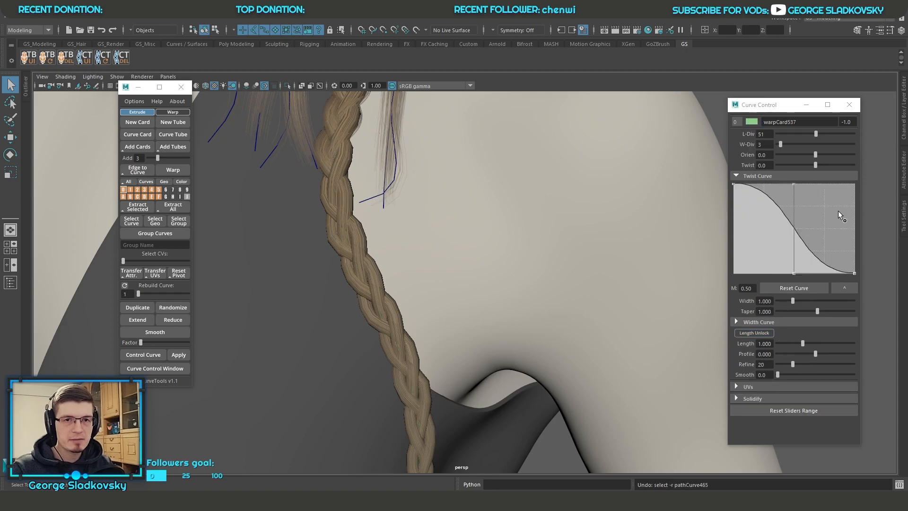
Step: Frame the warp card, collapse the Twist Curve section and expand the Width Curve section
scroll(589, 235, "down", 10)
scroll(598, 251, "down", 4)
middle_click_drag(478, 253, 286, 304, "alt")
scroll(442, 291, "down", 5)
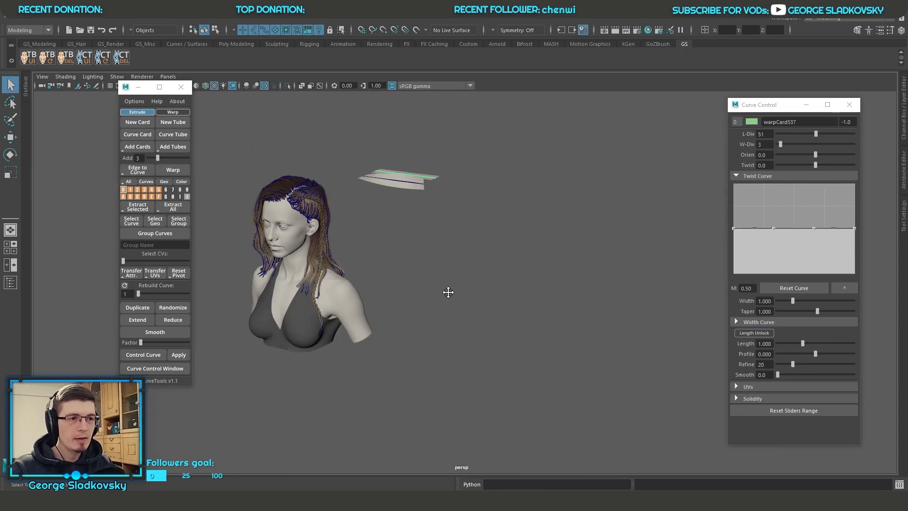
middle_click_drag(442, 290, 524, 355, "alt")
key("f")
left_click_drag(472, 218, 599, 263)
left_click(737, 175)
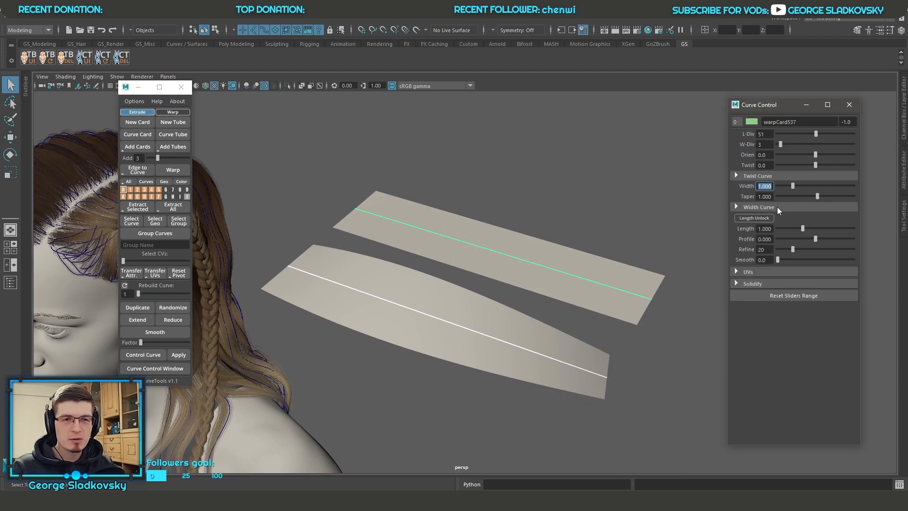
left_click(778, 208)
Step: Try shaping the warp card's width graph into an arch that narrows both ends, removing the extra middle point
left_click_drag(645, 212, 682, 294, "alt")
left_click_drag(854, 259, 854, 298)
left_click_drag(813, 260, 815, 231)
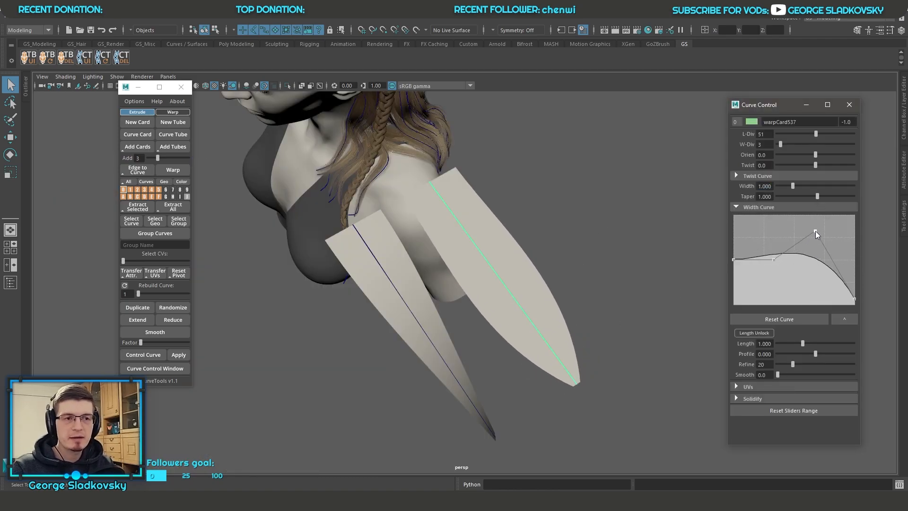
mouse_move(772, 261)
left_mouse_down()
mouse_move(773, 244)
mouse_move(773, 269)
left_mouse_up()
mouse_move(814, 232)
left_mouse_down()
mouse_move(804, 290)
mouse_move(810, 234)
left_mouse_up()
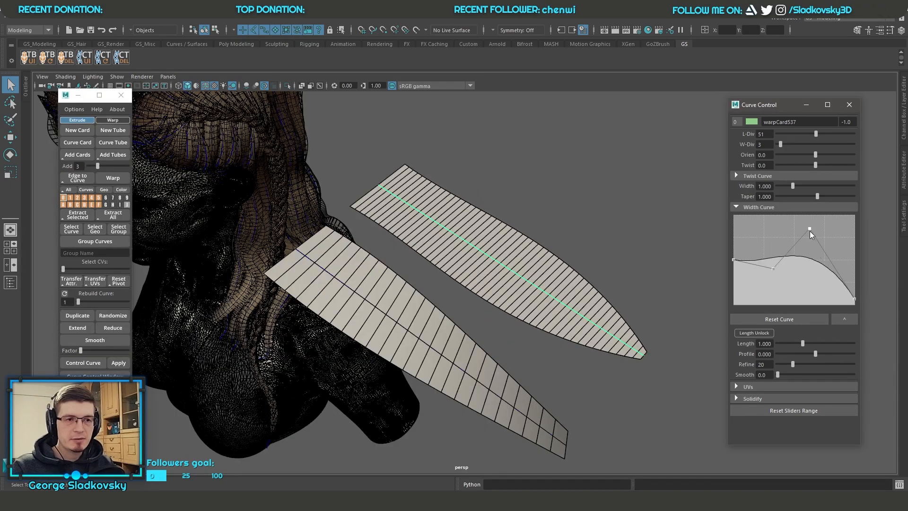
mouse_move(809, 232)
left_mouse_down()
mouse_move(810, 254)
mouse_move(818, 237)
left_mouse_up()
left_click_drag(771, 270, 784, 244)
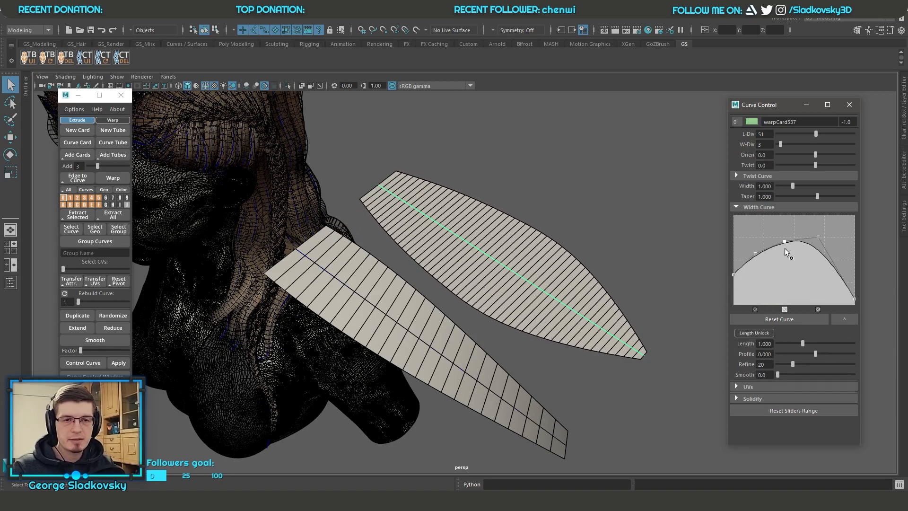
left_click(785, 309)
Step: Open the large width graph window, resize and close it, and reset the width graph
left_click(844, 319)
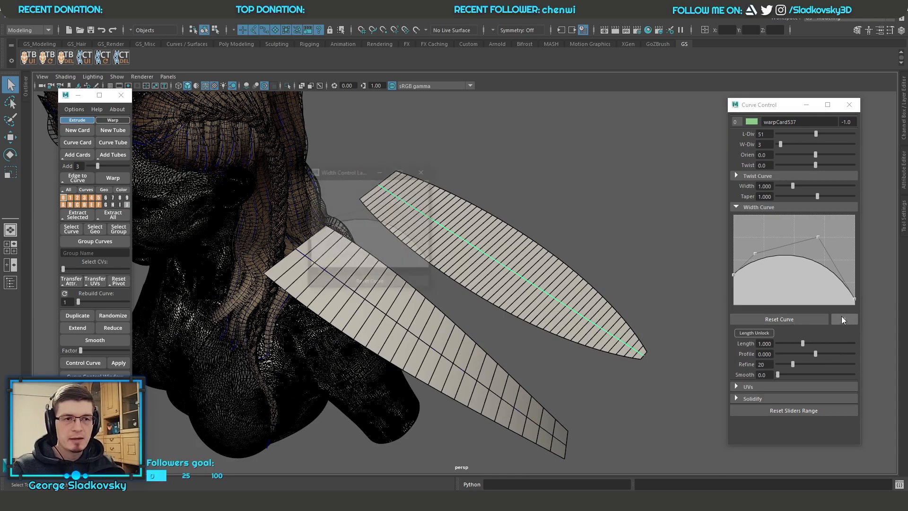
left_click_drag(434, 291, 352, 214)
left_click(419, 173)
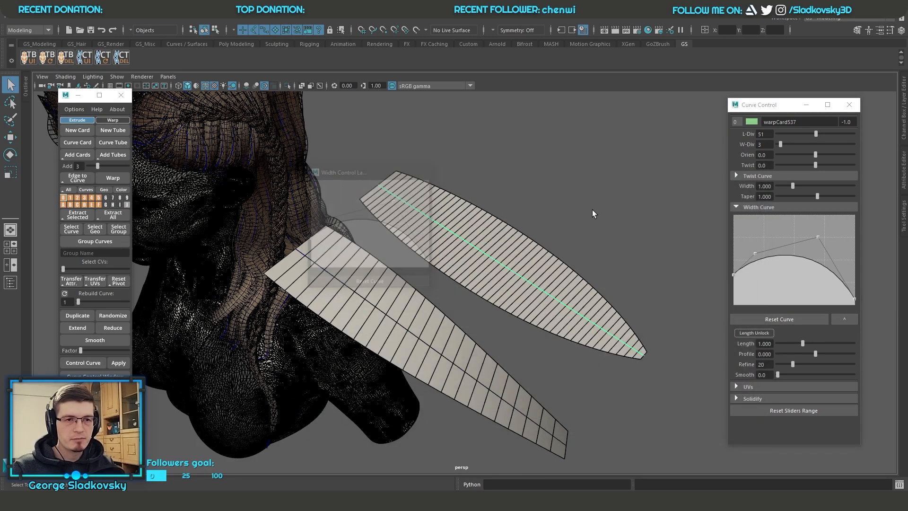
left_click(793, 319)
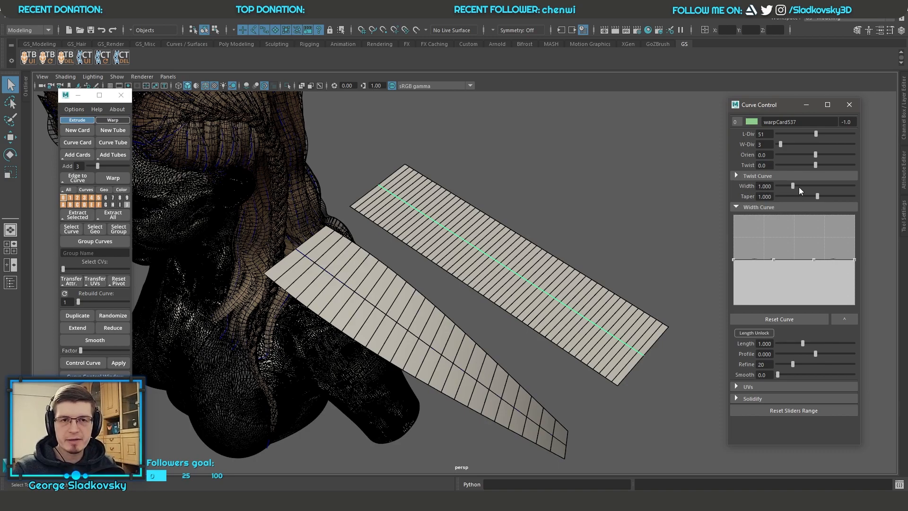
Step: Try Width values of 1.227 and 2.202 on the warp card while lowering the width graph's end point to the minimum
mouse_move(791, 185)
left_mouse_down()
mouse_move(829, 186)
mouse_move(796, 188)
left_mouse_up()
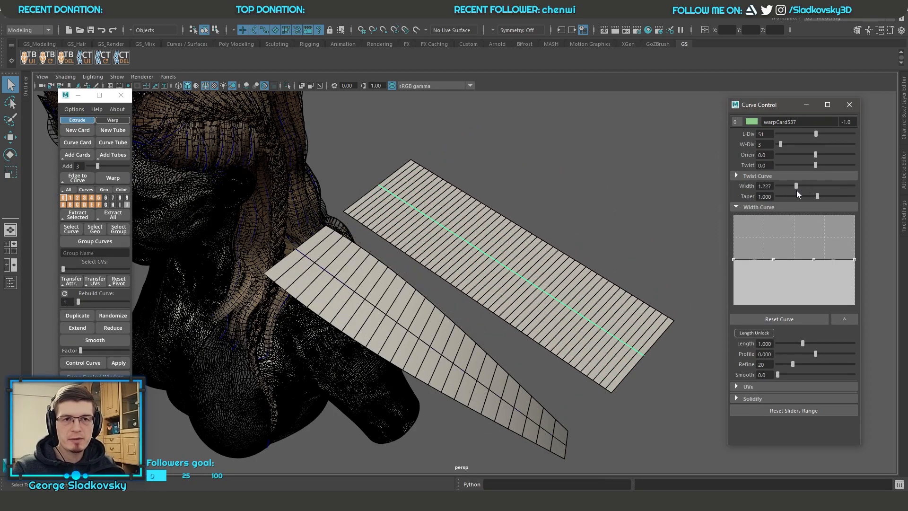
left_click_drag(854, 261, 842, 290)
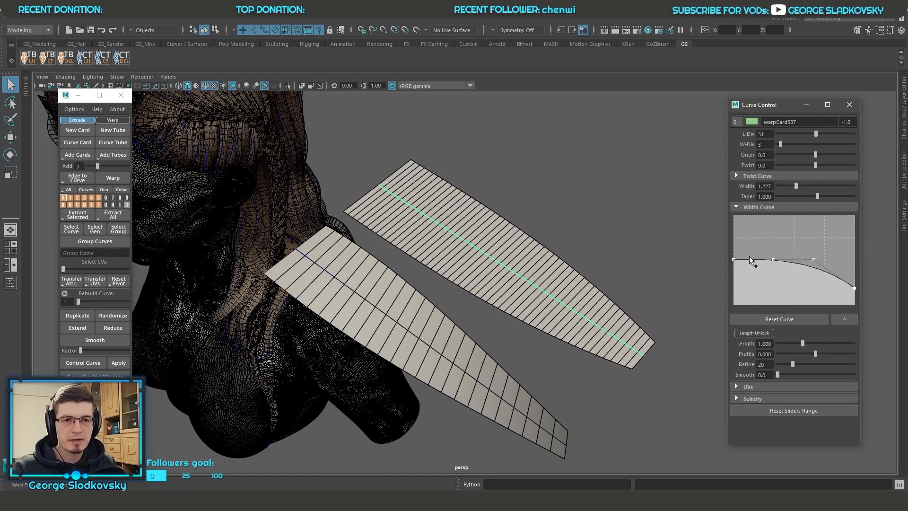
left_click_drag(799, 185, 811, 185)
left_click_drag(855, 289, 853, 308)
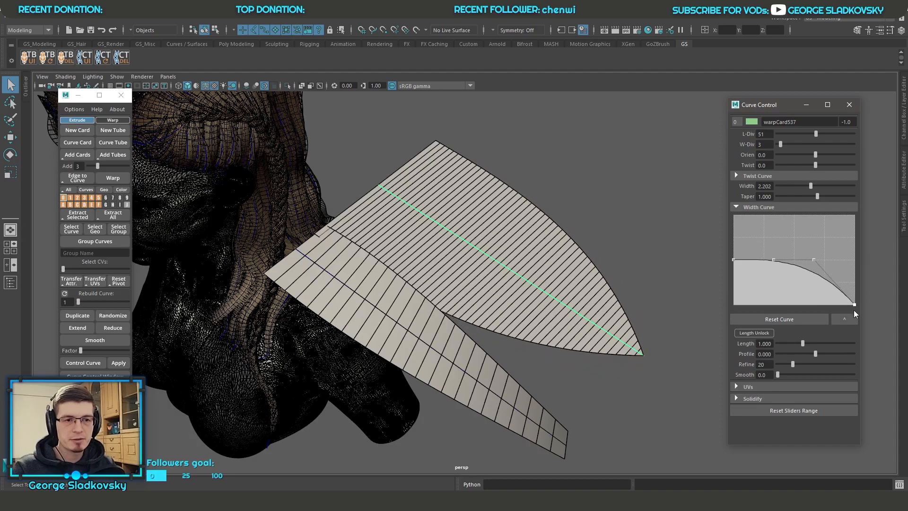
Step: Reset the width graph and set the warp card's Width to 1
left_click(790, 318)
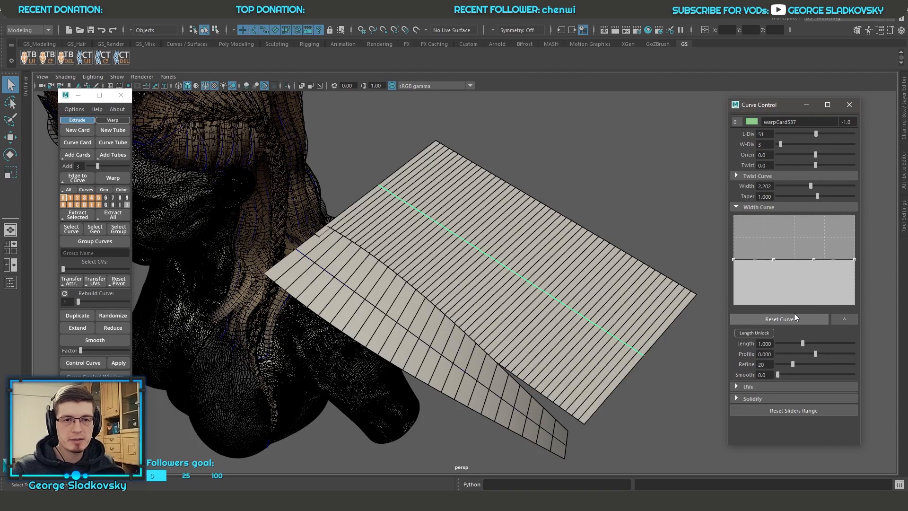
left_click_drag(811, 186, 795, 186)
double_click(764, 186)
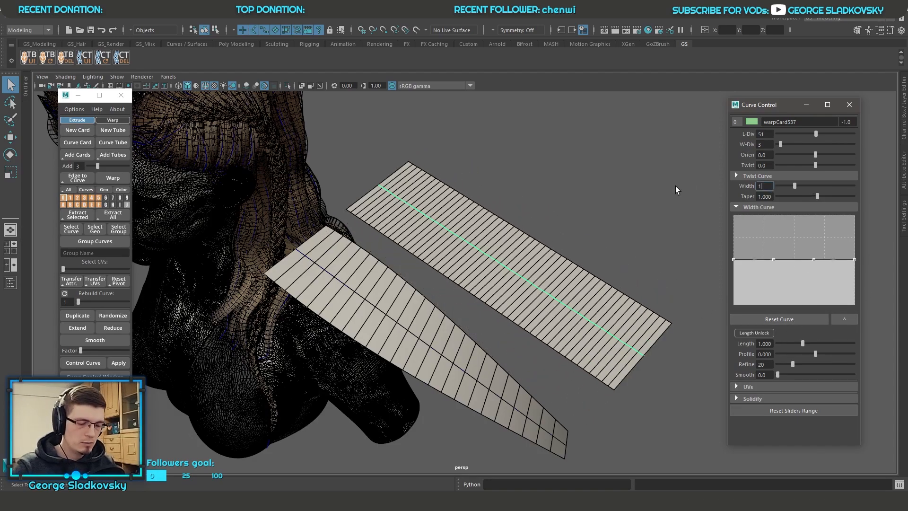
type("1")
key("Return")
Step: Move the control points of the warp card's curve to bend the card into a wavy S shape
left_click_drag(675, 185, 682, 215, "alt")
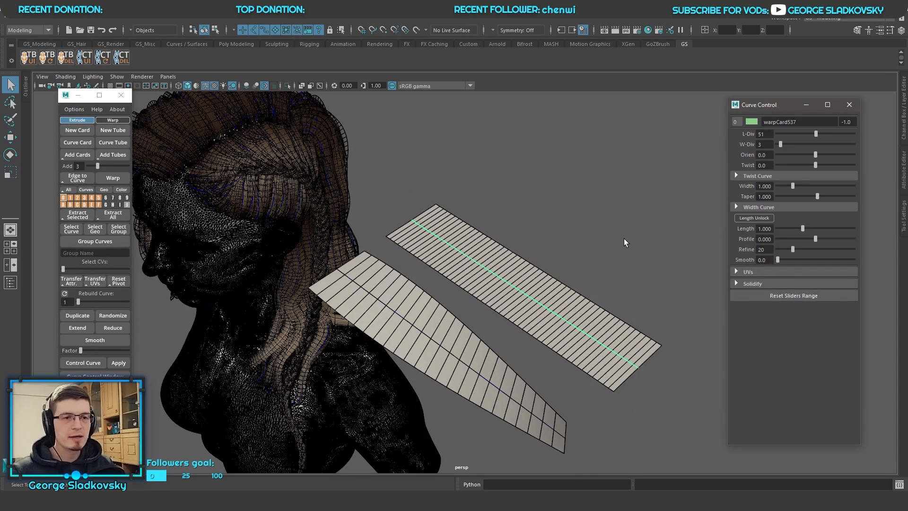
left_click_drag(622, 236, 546, 187, "alt")
key("w")
left_click(468, 276)
left_click_drag(471, 294, 450, 172)
mouse_move(405, 235)
left_mouse_down()
mouse_move(423, 261)
mouse_move(426, 187)
mouse_move(564, 256)
mouse_move(587, 289)
left_mouse_up()
right_click_drag(573, 268, 490, 267)
left_click(580, 275)
left_click_drag(580, 277, 527, 294)
left_click(627, 282)
left_click_drag(628, 281, 575, 171)
key("q")
right_click_drag(576, 170, 617, 147)
middle_click_drag(548, 189, 542, 212, "alt")
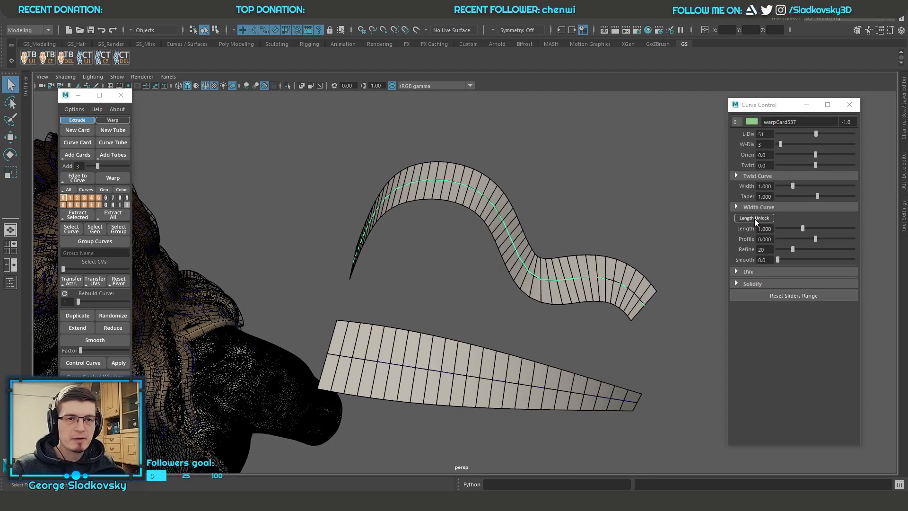
Step: Enable Length Unlock on the warp card and pull the curve's last control point outward, beyond the card's end
left_click(754, 218)
left_click_drag(724, 203, 638, 191, "alt")
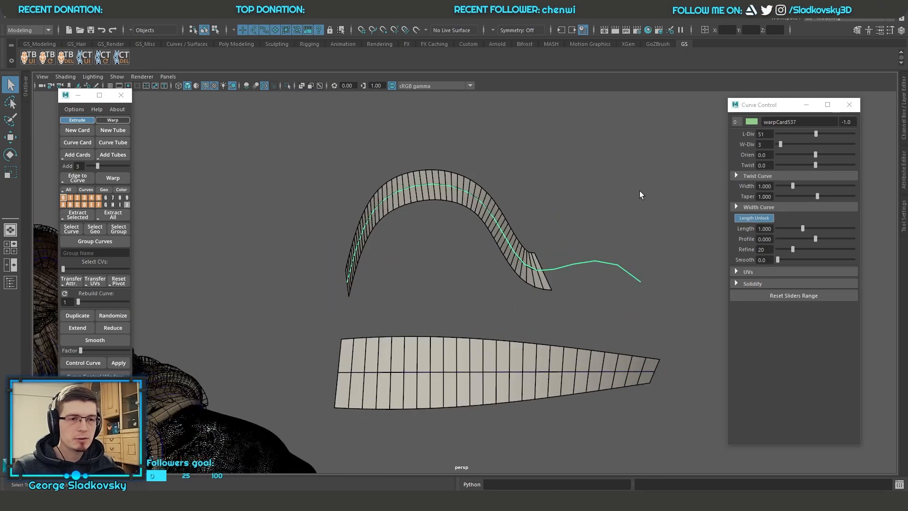
key("w")
left_click_drag(636, 264, 664, 256)
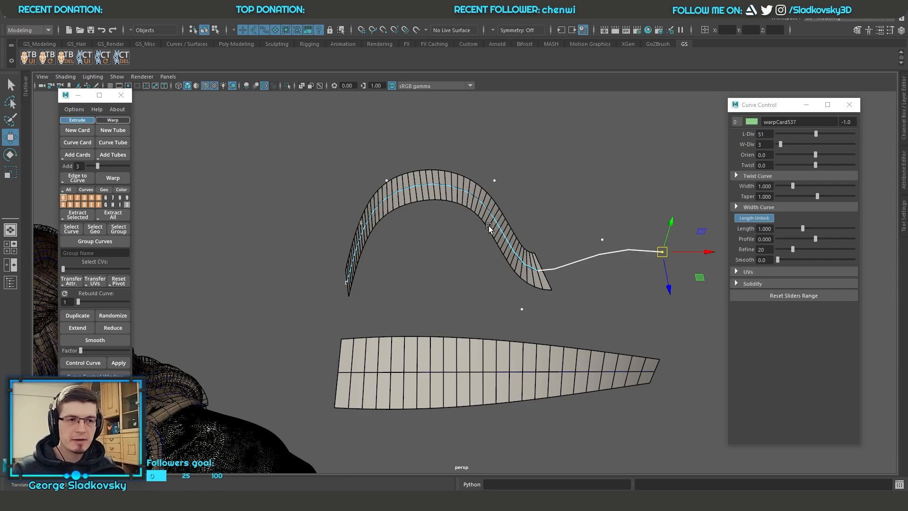
left_click_drag(684, 246, 700, 257, "alt")
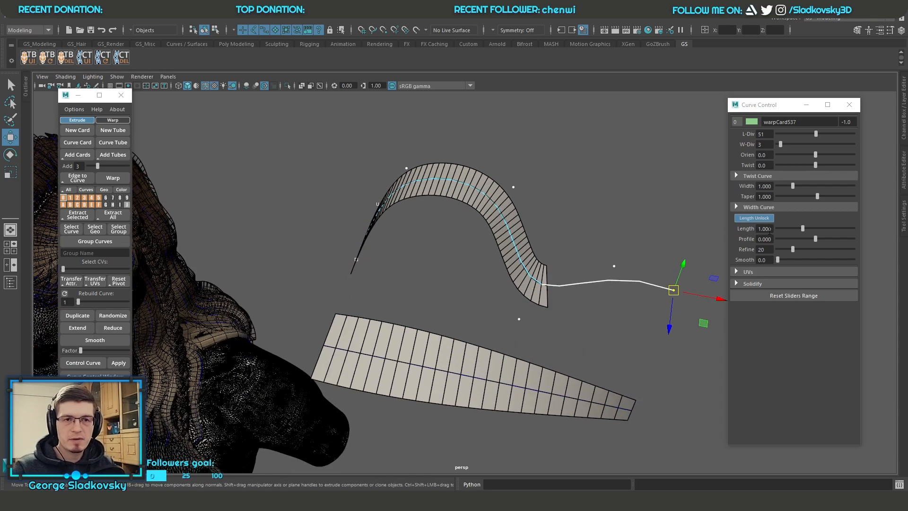
left_click_drag(600, 223, 581, 228, "alt")
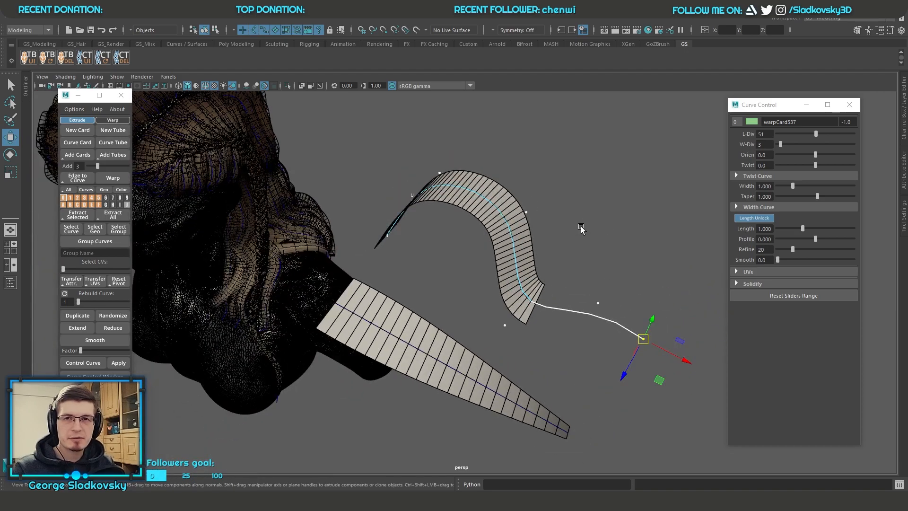
Step: Turn off the wireframe overlay and view the head and braid beside the cards
left_click(205, 86)
left_click_drag(338, 144, 361, 155, "alt")
middle_click_drag(361, 156, 493, 156, "alt")
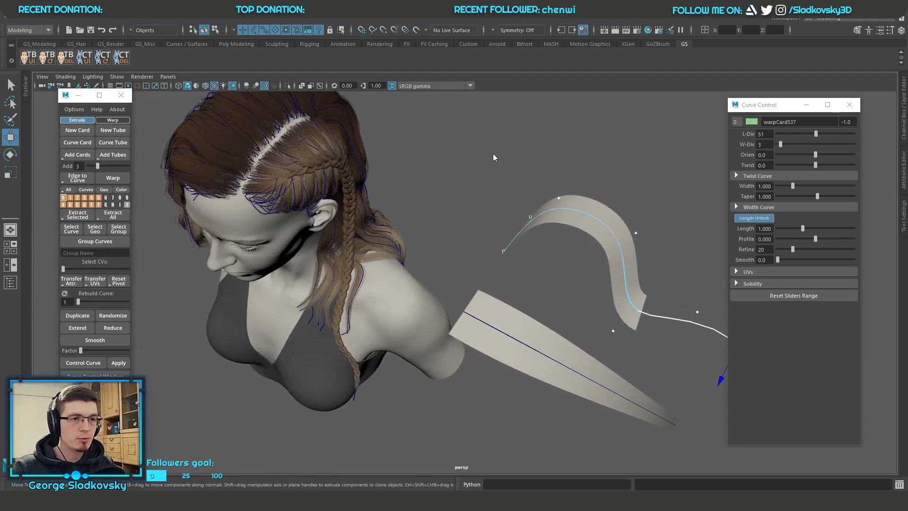
Step: Select the warp group at the braid's tip and examine the braid up close along the side of the head
left_click(462, 188)
left_click(341, 338)
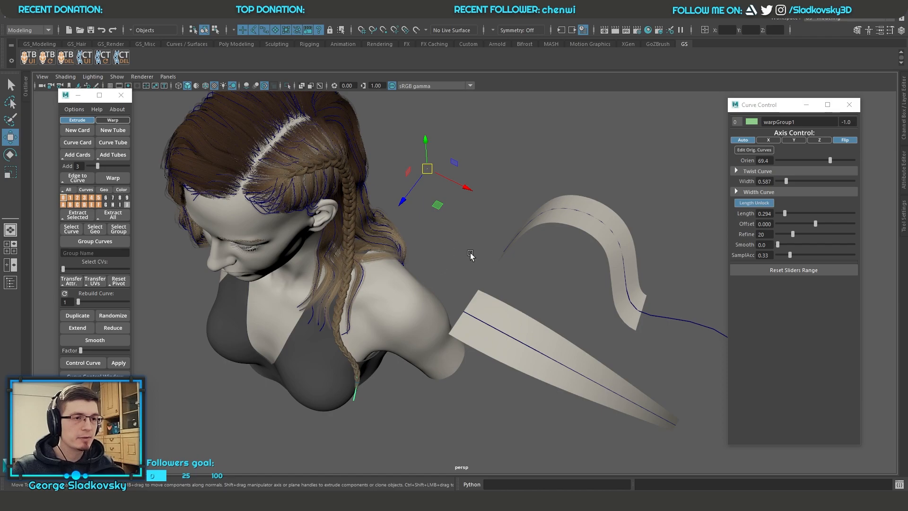
key("f")
right_click_drag(511, 221, 499, 181, "alt")
left_click_drag(470, 256, 536, 264, "alt")
right_click_drag(536, 264, 507, 260, "alt")
left_click_drag(507, 260, 476, 240, "alt")
right_click_drag(476, 240, 564, 339, "alt")
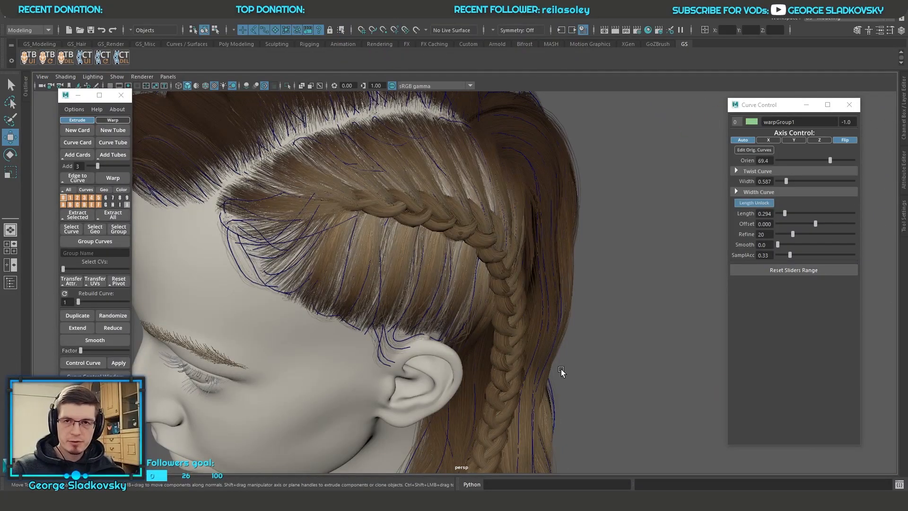
left_click_drag(454, 322, 364, 187, "alt")
Step: Show only the hair geometry without its curves and inspect the braid from the hairline down to its tip
left_click(104, 189)
left_click_drag(391, 216, 493, 263, "alt")
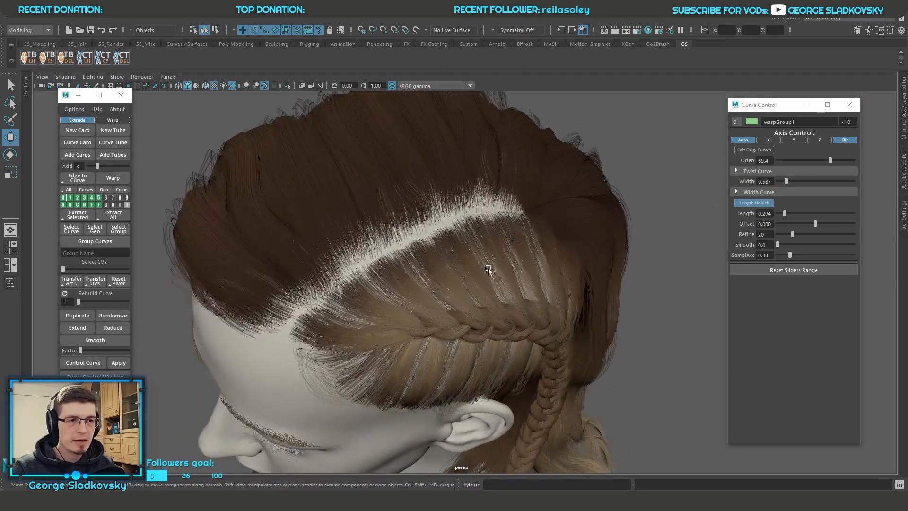
left_click_drag(449, 338, 489, 288, "alt")
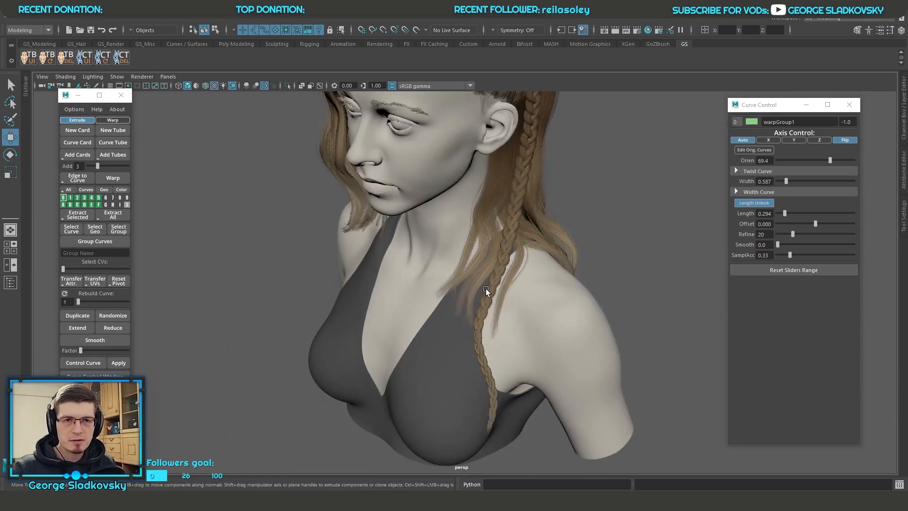
left_click(487, 411)
middle_click_drag(486, 410, 487, 348, "alt")
right_click_drag(487, 348, 514, 346, "alt")
middle_click_drag(515, 346, 510, 322, "alt")
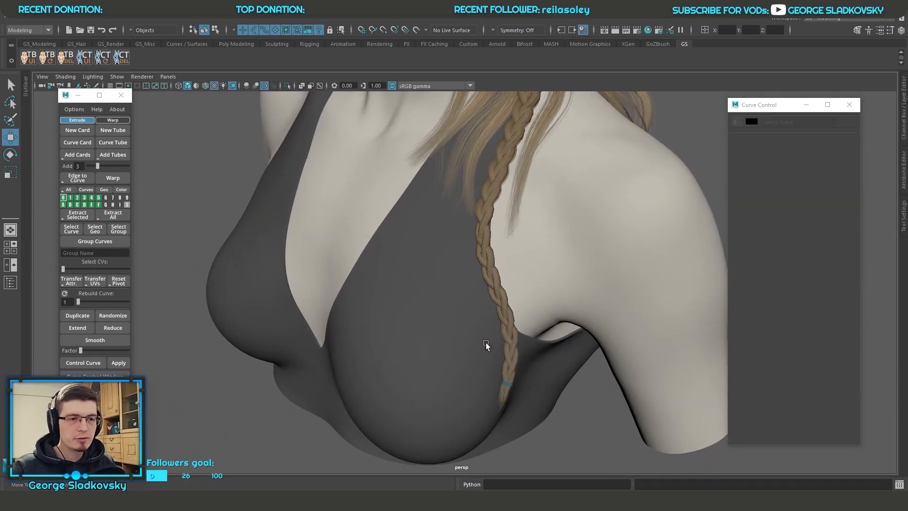
left_click_drag(558, 344, 551, 358, "alt")
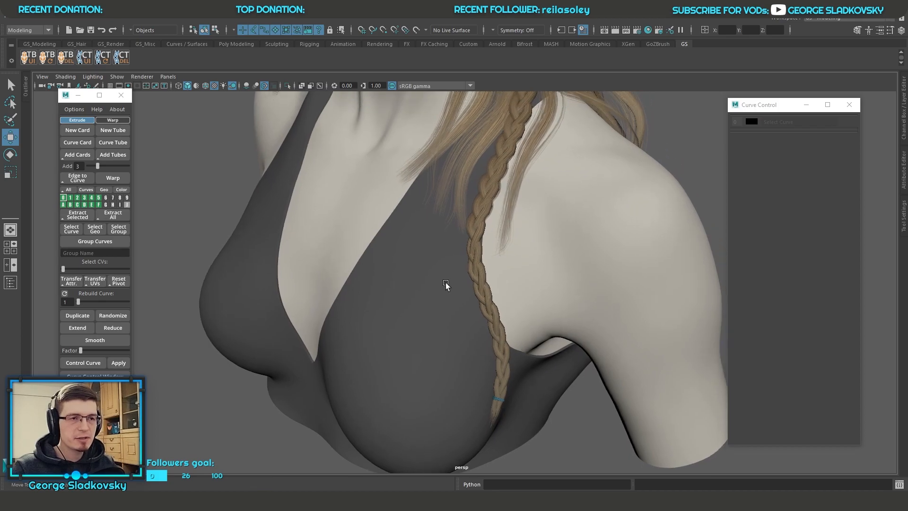
Step: Show curves and geometry again, select the braid tip's warp group and examine the braid back up to the head
left_click(73, 190)
left_click_drag(490, 348, 484, 326, "alt")
left_click(477, 373)
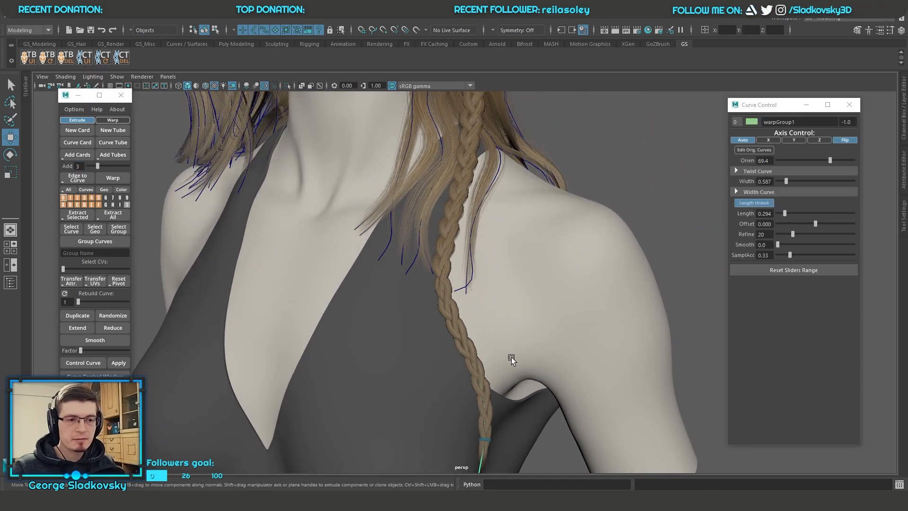
right_click_drag(515, 354, 518, 242, "alt")
middle_click_drag(517, 242, 542, 351, "alt")
left_click_drag(542, 351, 486, 285, "alt")
right_click_drag(486, 286, 525, 360, "alt")
middle_click_drag(525, 361, 519, 444, "alt")
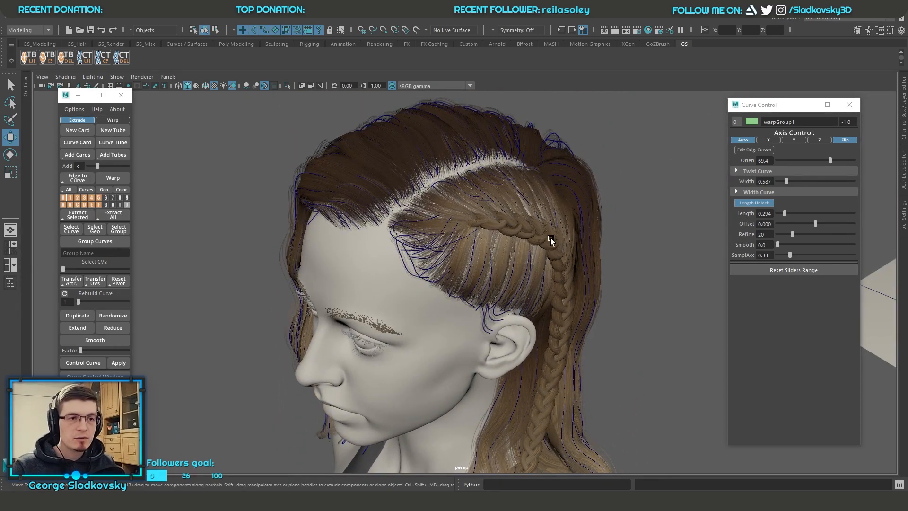
Step: Select the wavy warp card's curve and disable its Length Unlock
right_click_drag(568, 393, 558, 343, "alt")
middle_click_drag(557, 342, 556, 208, "alt")
left_click_drag(551, 298, 525, 213, "alt")
middle_click_drag(525, 213, 529, 280, "alt")
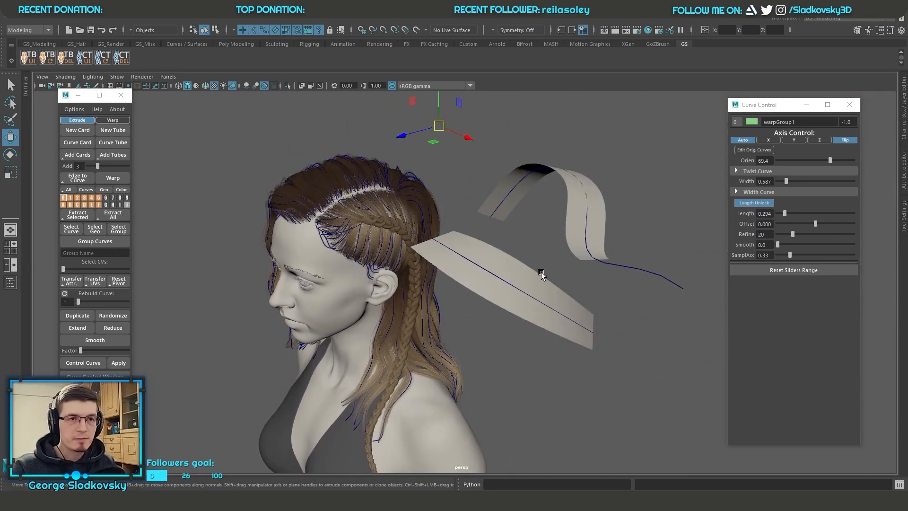
left_click_drag(624, 260, 661, 294)
left_click(758, 218)
Step: Move the last control point of the warp card's curve so the card's end follows it
left_click_drag(640, 258, 684, 300, "alt")
key("F9")
left_click(703, 373)
left_click_drag(703, 373, 708, 396)
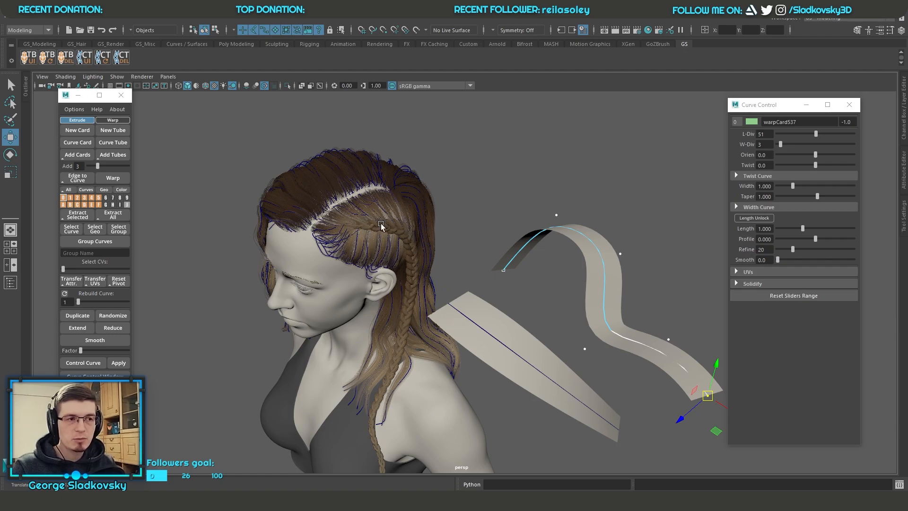
Step: Select the hair's warp group on the braided side, examine its curves around the head, and clear the selection
scroll(370, 208, "up", 5)
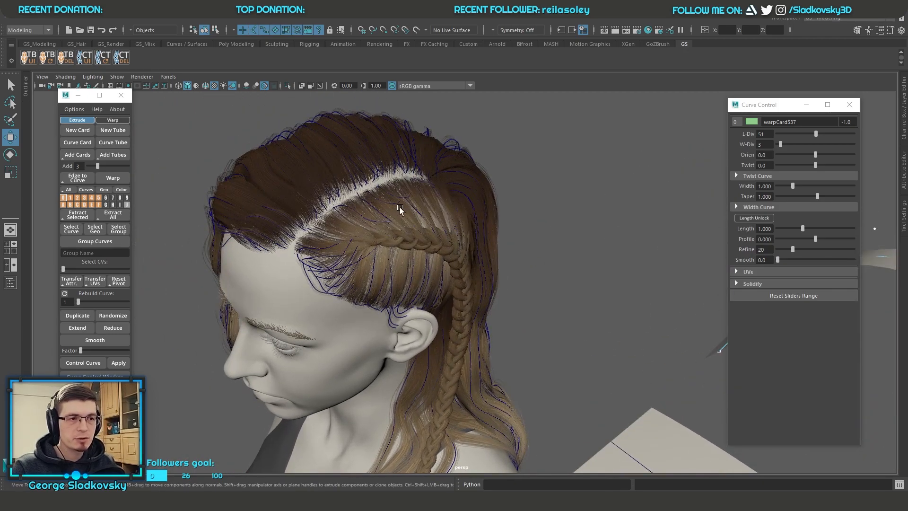
left_click(487, 282)
key("f")
scroll(506, 235, "up", 7)
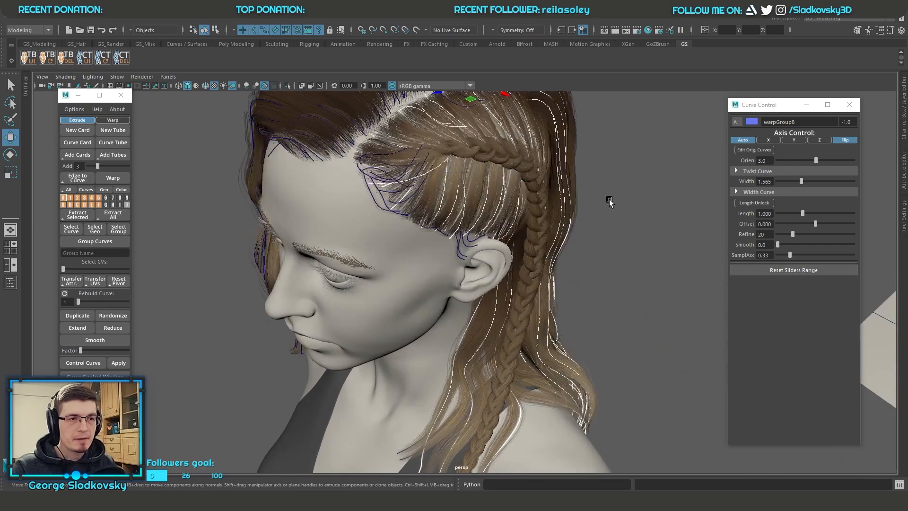
left_click(609, 202)
scroll(496, 157, "down", 4)
middle_click_drag(560, 327, 409, 391, "alt")
scroll(451, 314, "down", 4)
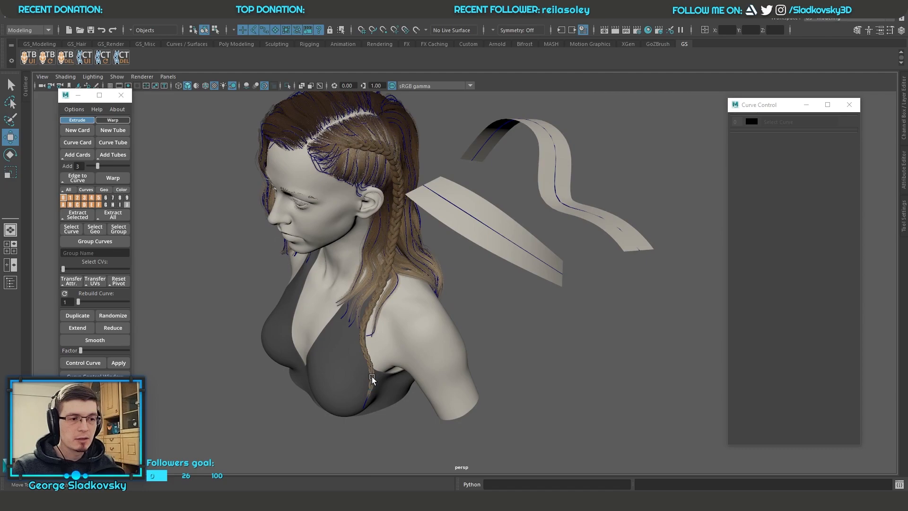
Step: Select the wavy warp card, enable Length Unlock and set its Length to 1.246
left_click(591, 208)
middle_click_drag(591, 208, 583, 272, "alt")
left_click(760, 219)
middle_click_drag(648, 232, 638, 263, "alt")
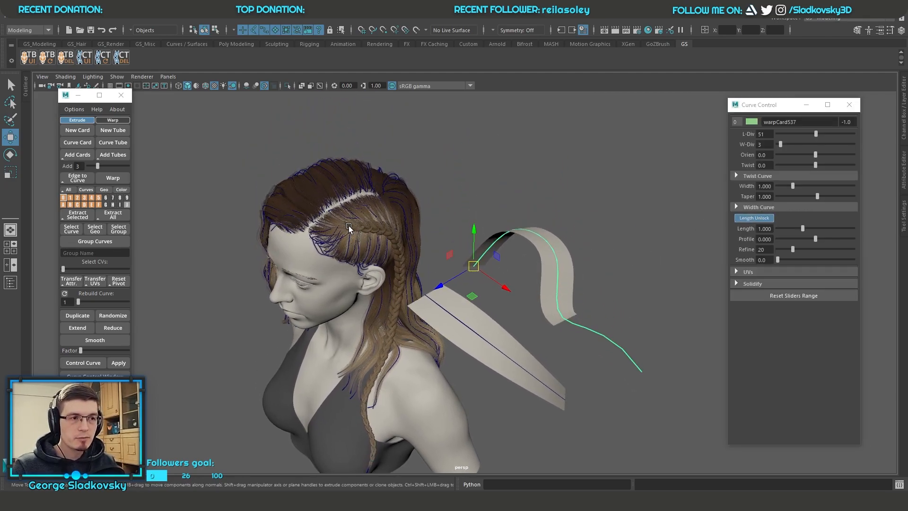
left_click_drag(803, 228, 808, 228)
Step: Reposition the end control points of the warp card's curve, leaving the curve extending slightly past the card's end
middle_click_drag(638, 310, 581, 334, "alt")
left_click(567, 327)
left_click_drag(570, 326, 586, 316)
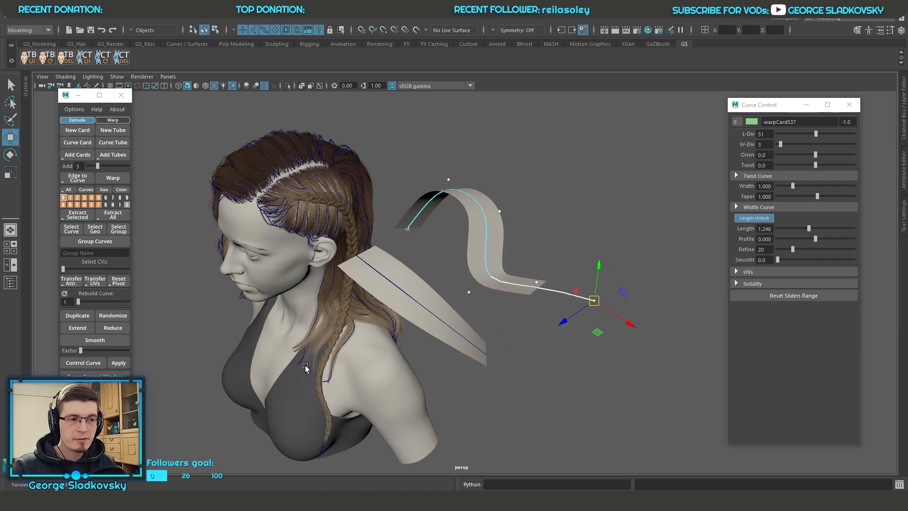
left_click_drag(596, 283, 580, 275)
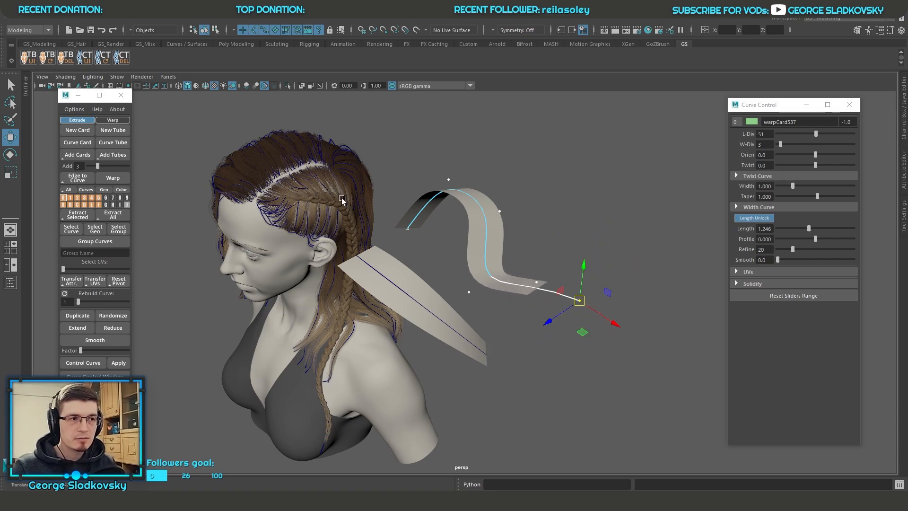
Step: Examine the braid and the surrounding hair cards up close above the ear
left_click_drag(310, 195, 426, 229, "alt")
scroll(396, 178, "up", 5)
scroll(396, 178, "up", 4)
middle_click_drag(396, 179, 473, 294, "alt")
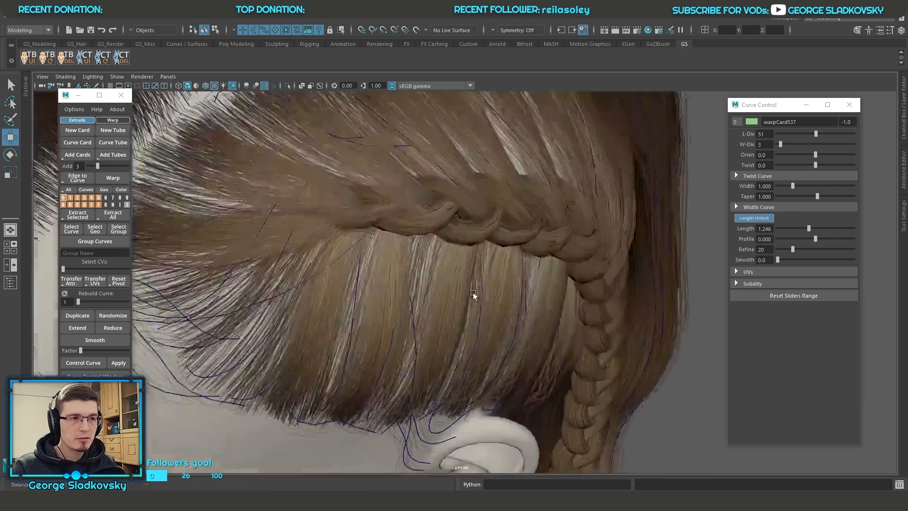
left_click_drag(474, 294, 384, 162, "alt")
scroll(478, 245, "down", 6)
left_click_drag(478, 245, 573, 311, "alt")
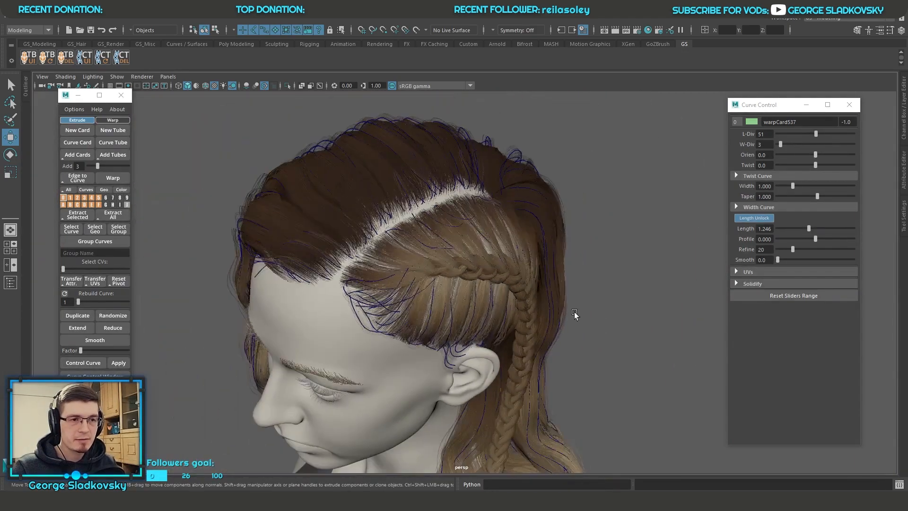
scroll(572, 311, "down", 5)
Step: Set the warp card's Profile to 1.145, L-Div to 41, W-Div to 10, Orien to 41.9 and Twist to -7.9
middle_click_drag(709, 326, 583, 258, "alt")
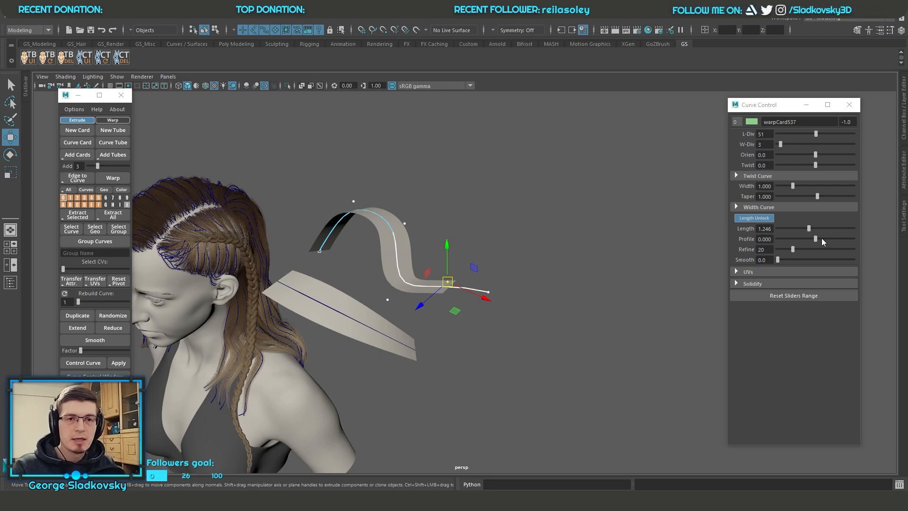
left_click_drag(815, 239, 838, 237)
mouse_move(815, 134)
left_mouse_down()
mouse_move(794, 135)
mouse_move(808, 135)
left_mouse_up()
left_click_drag(781, 145, 814, 165)
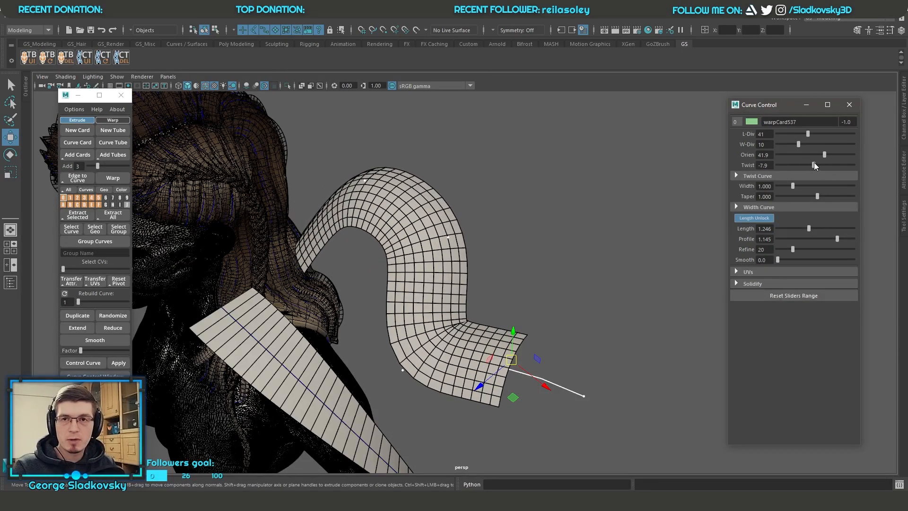
Step: Look over the warp card's Twist Curve graph and UV settings, and enable Solidify on the card
left_click(800, 174)
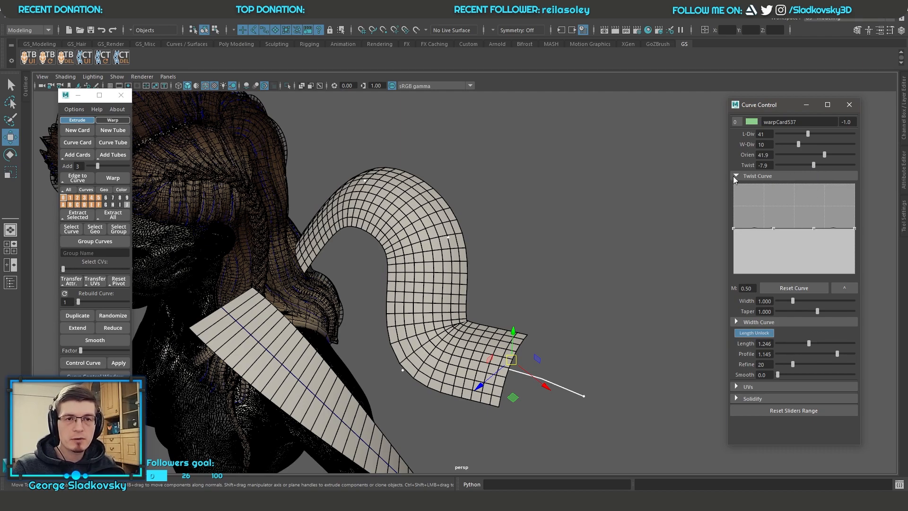
left_click(770, 177)
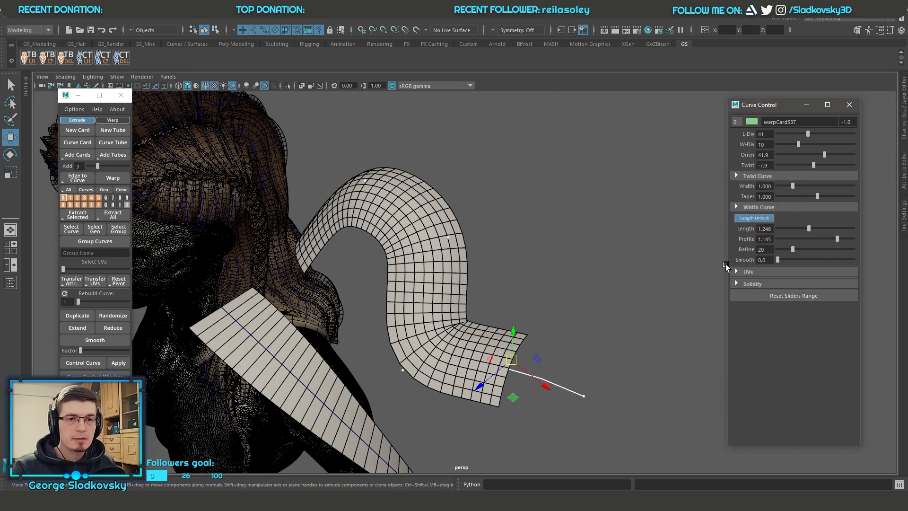
left_click(766, 272)
left_click(759, 273)
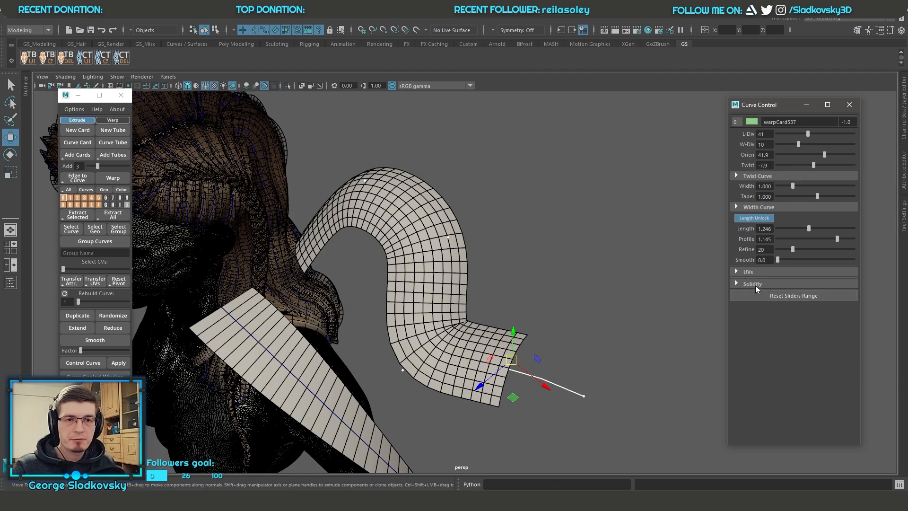
left_click(758, 273)
left_click(760, 370)
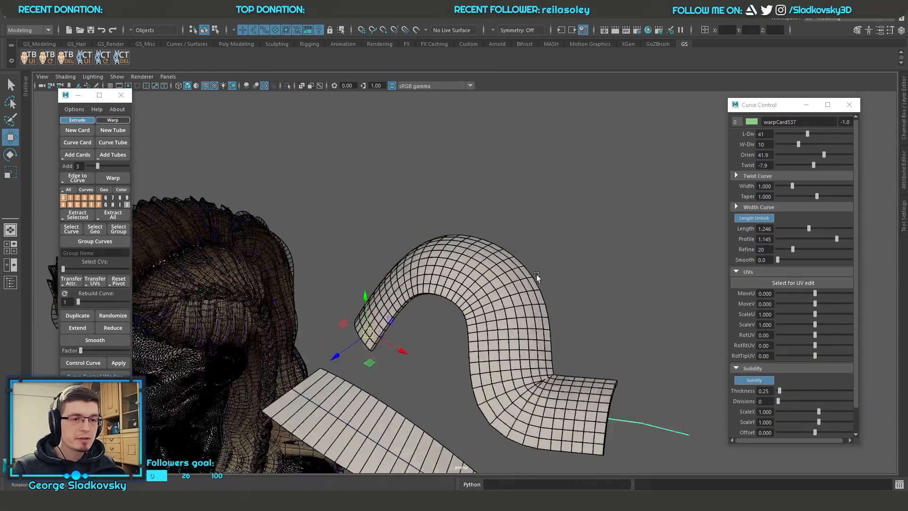
Step: Set the solidified warp card's Thickness to 1.29 and reduce its divisions to L-Div 26 and W-Div 9
left_click_drag(537, 276, 534, 256, "alt")
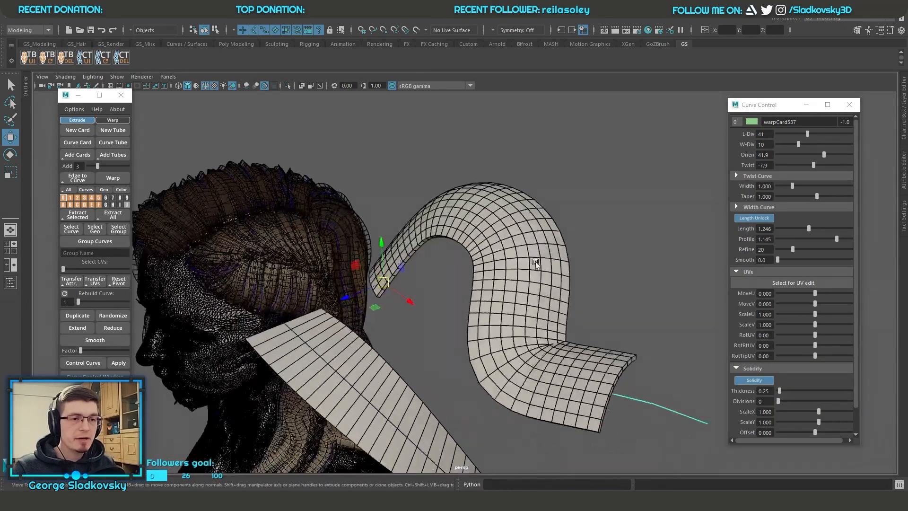
scroll(525, 263, "up", 4)
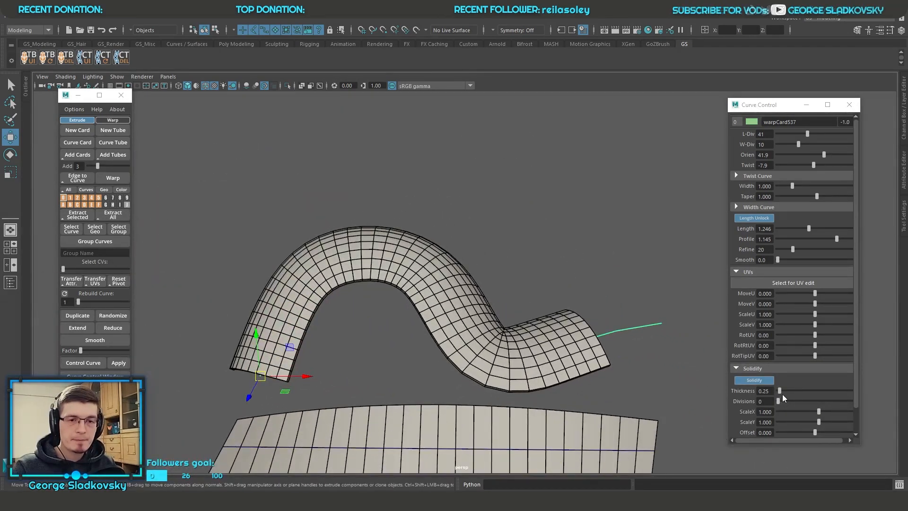
mouse_move(780, 391)
left_mouse_down()
mouse_move(800, 392)
mouse_move(788, 393)
left_mouse_up()
left_click_drag(714, 367, 627, 343, "alt")
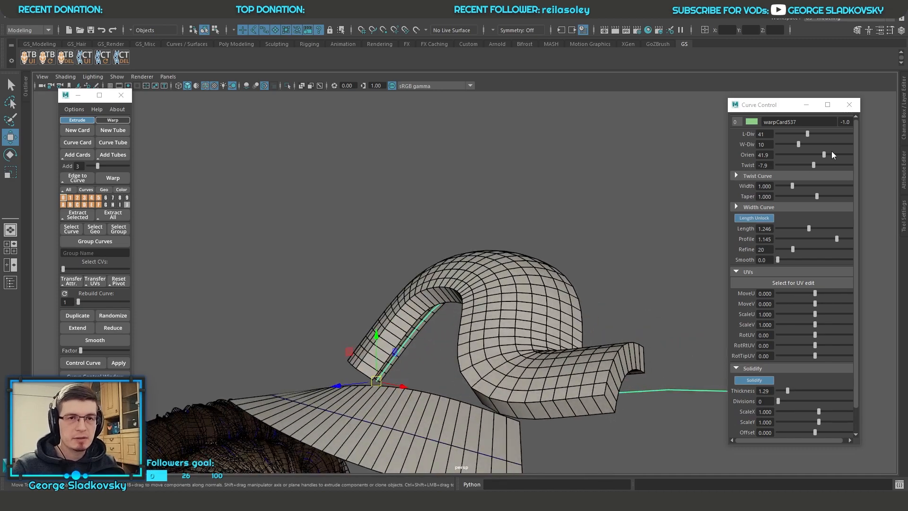
mouse_move(807, 134)
left_mouse_down()
mouse_move(793, 131)
mouse_move(818, 133)
mouse_move(796, 134)
mouse_move(806, 144)
mouse_move(795, 144)
left_mouse_up()
left_click_drag(700, 184, 668, 233, "alt")
right_click_drag(668, 233, 652, 259, "alt")
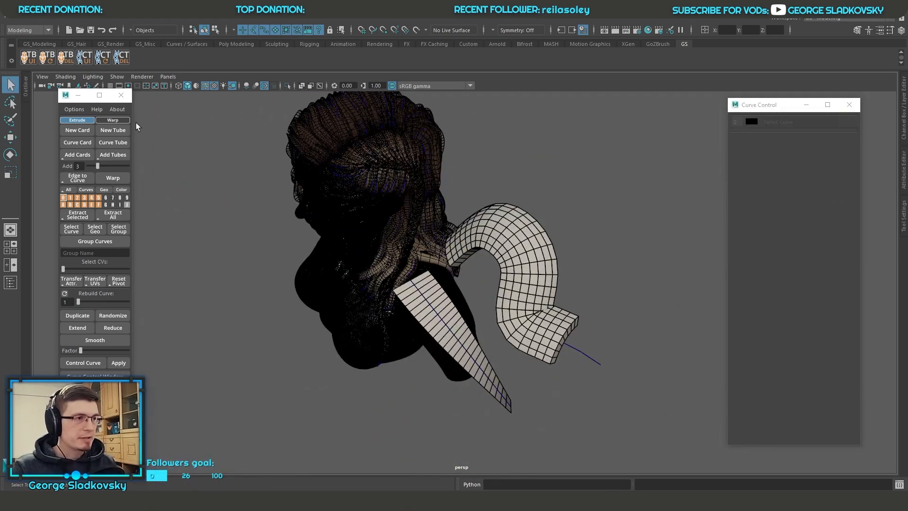
Step: Compare the Extrude and Warp creation modes and leave new cards set to Warp
left_click(112, 120)
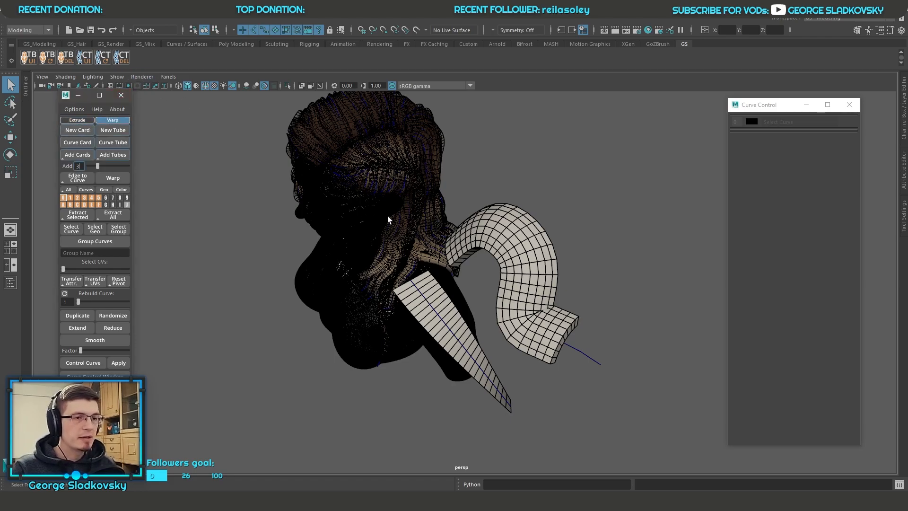
left_click(79, 121)
left_click(112, 120)
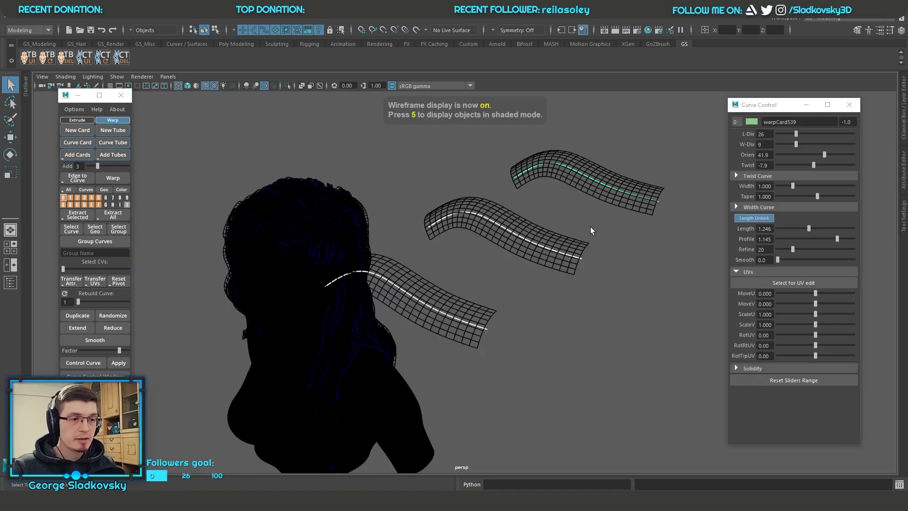
Step: Move the three warp cards apart to different positions and heights around the head and select all of them
left_click_drag(563, 211, 558, 193, "alt")
left_click_drag(578, 288, 534, 233)
key("w")
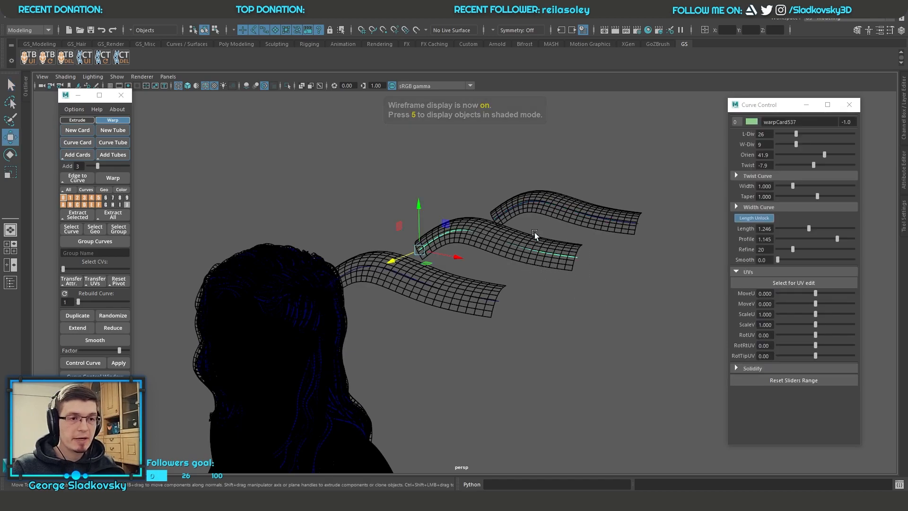
left_click_drag(422, 216, 439, 225)
left_click_drag(460, 346, 504, 369)
left_click_drag(459, 249, 458, 282, "alt")
left_click_drag(454, 316, 504, 386)
left_click_drag(532, 208, 549, 232, "shift")
left_click_drag(648, 245, 594, 287, "shift")
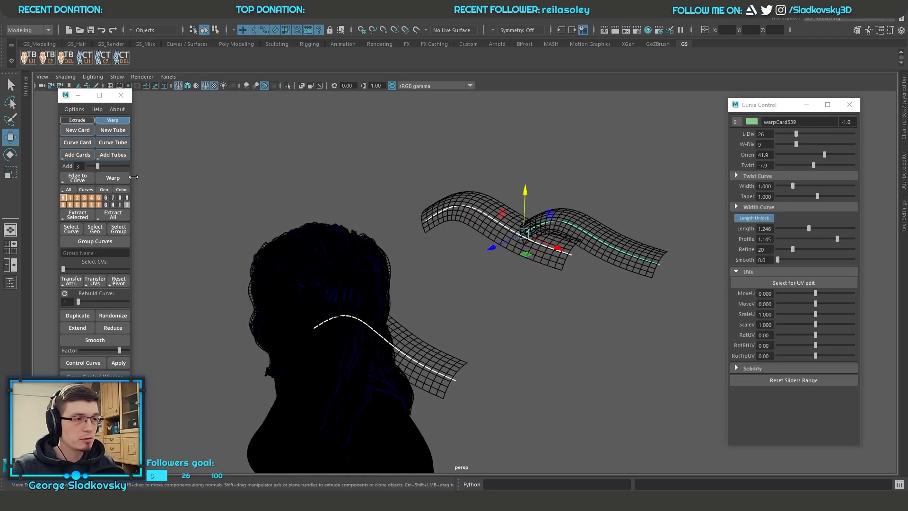
Step: Fill the gaps between the three selected warp cards using Add Cards with an Add value of 3, in shaded display
left_click(86, 121)
left_click(113, 122)
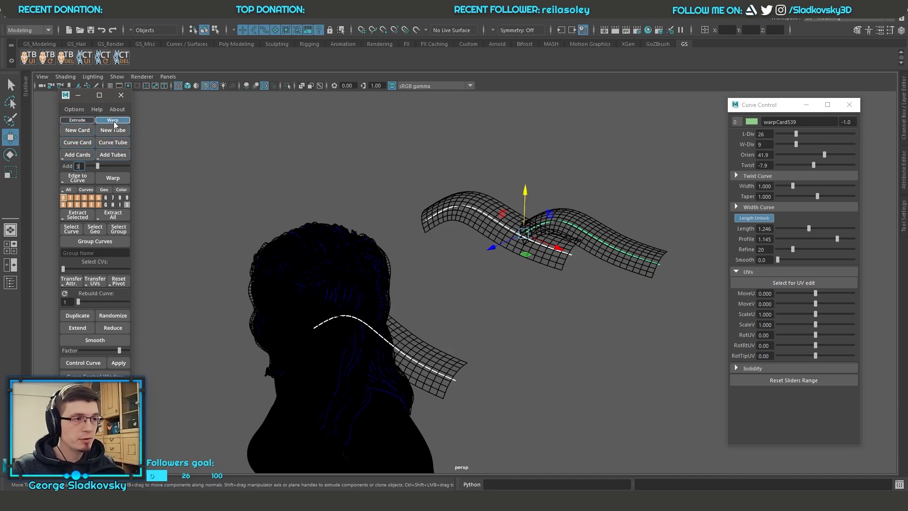
left_click(78, 160)
mouse_move(496, 284)
left_mouse_down("alt")
mouse_move(519, 310)
mouse_move(539, 247)
mouse_move(445, 240)
mouse_move(400, 310)
left_mouse_up("alt")
key("5")
mouse_move(700, 317)
left_mouse_down("alt")
mouse_move(496, 254)
mouse_move(558, 260)
mouse_move(612, 284)
mouse_move(634, 252)
left_mouse_up("alt")
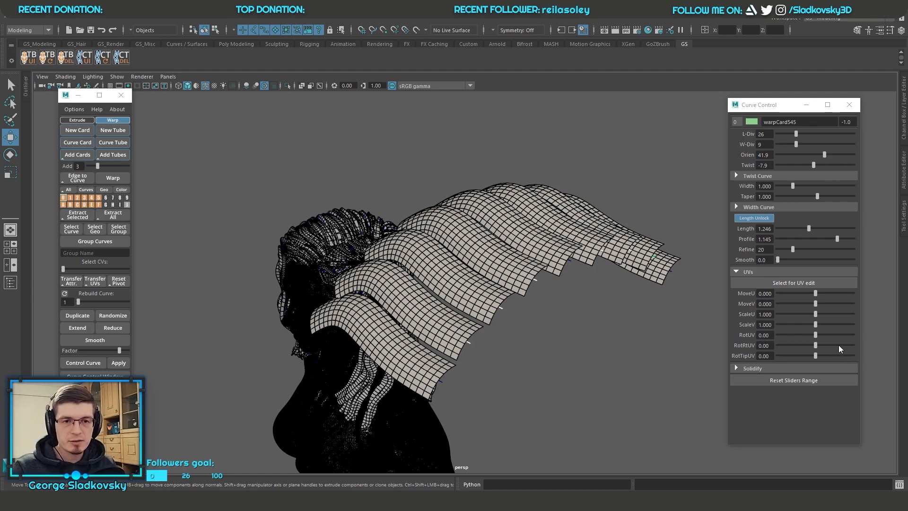
Step: Delete the in-between cards, leaving only the three original warp cards
left_click_drag(618, 296, 584, 268, "alt")
left_click_drag(244, 189, 171, 180, "alt")
key("Delete")
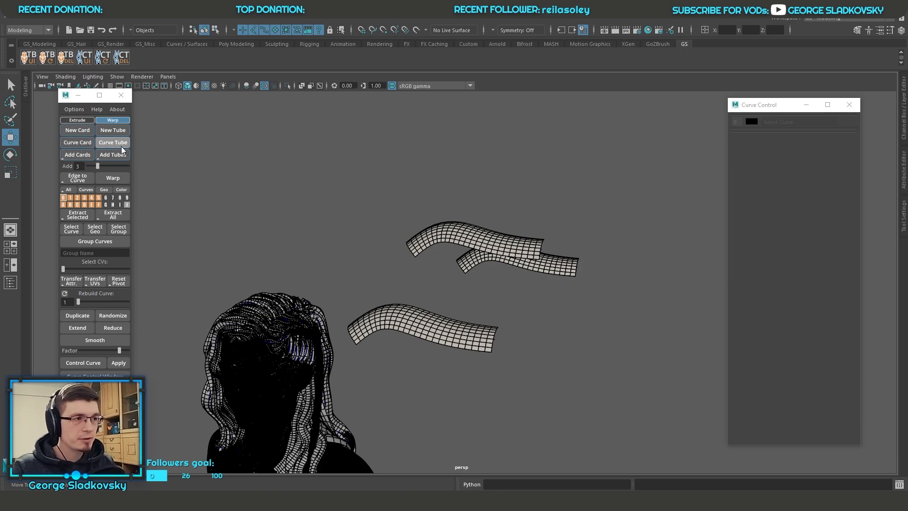
Step: Draw a freehand curve beside the bust with the Pencil Curve Tool and set its Rebuild Curve value to 5
scroll(402, 211, "down", 1)
left_click(46, 18)
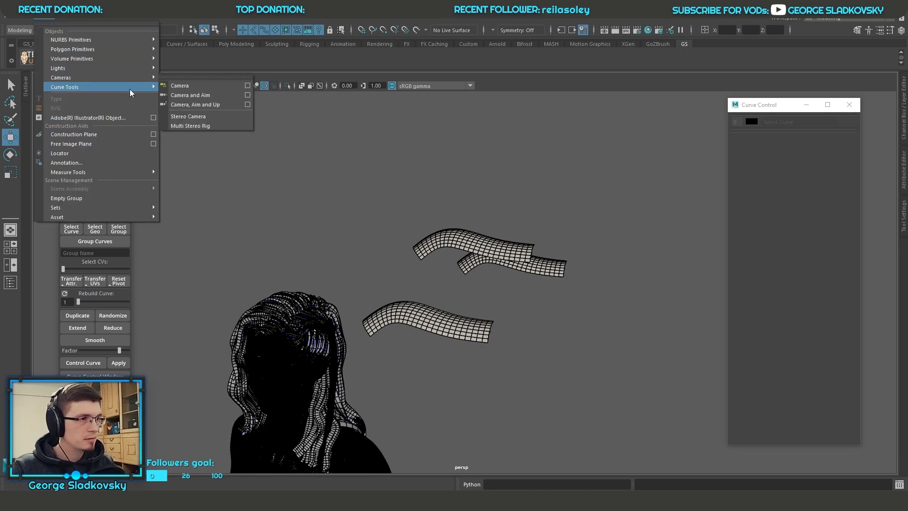
mouse_move(114, 89)
left_click(192, 123)
scroll(445, 278, "down", 4)
mouse_move(446, 278)
left_mouse_down("alt")
mouse_move(471, 273)
mouse_move(421, 208)
mouse_move(480, 237)
mouse_move(378, 229)
left_mouse_up("alt")
mouse_move(483, 349)
left_mouse_down()
mouse_move(523, 266)
mouse_move(547, 304)
left_mouse_up()
key("w")
left_click_drag(79, 301, 83, 301)
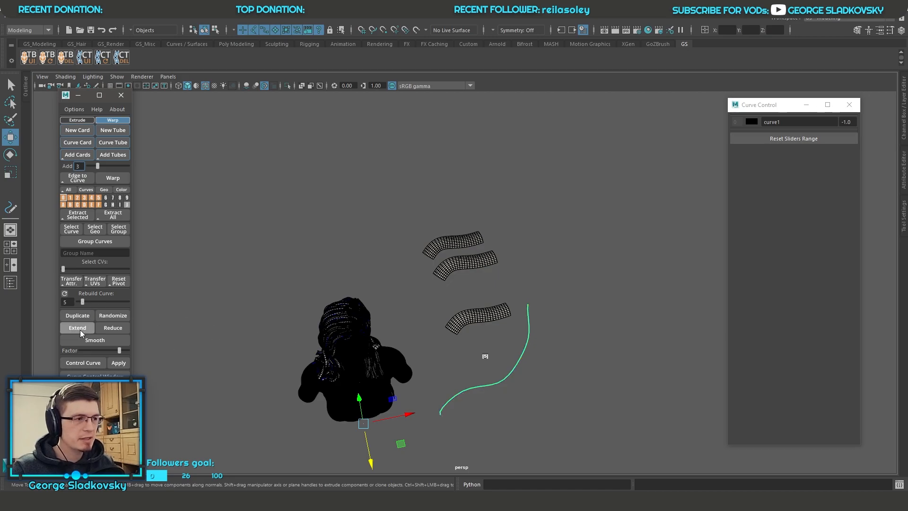
Step: Convert the drawn freehand curve into a warp card with Curve Card and inspect the card up close from several angles
left_click(78, 143)
left_click(440, 417)
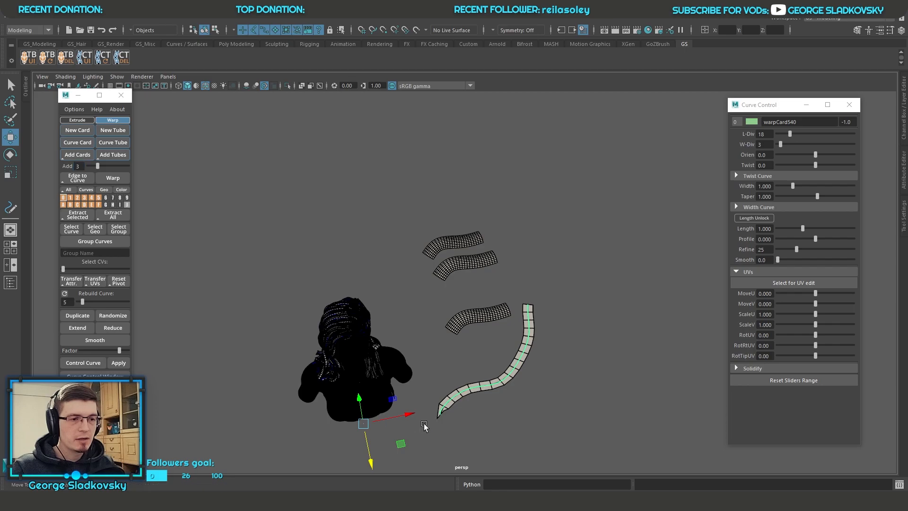
key("f")
scroll(468, 340, "down", 10)
left_click_drag(465, 283, 369, 352)
scroll(394, 333, "down", 4)
left_click_drag(413, 320, 376, 316)
left_click_drag(411, 246, 417, 226)
scroll(417, 226, "down", 10)
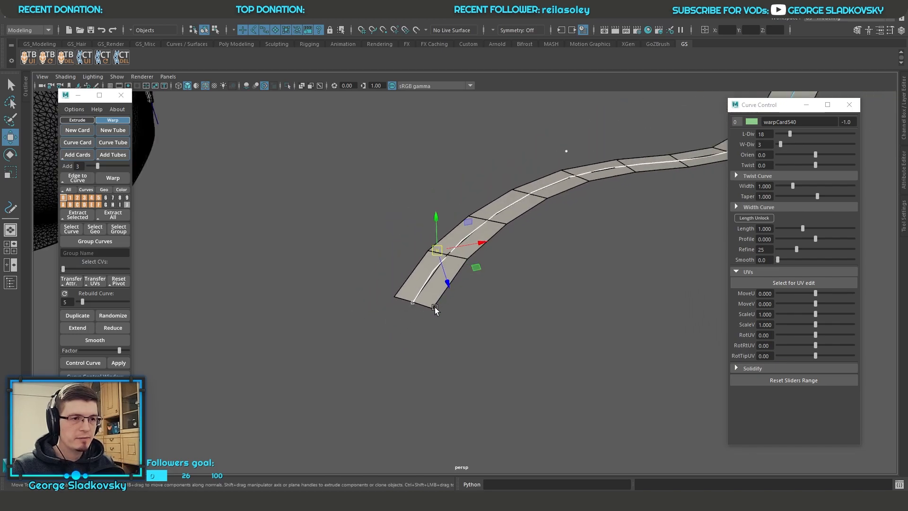
left_click(531, 164)
left_click_drag(531, 163, 431, 304, "alt")
left_click(356, 373)
left_click_drag(536, 325, 480, 298, "alt")
left_click_drag(553, 290, 591, 286, "alt")
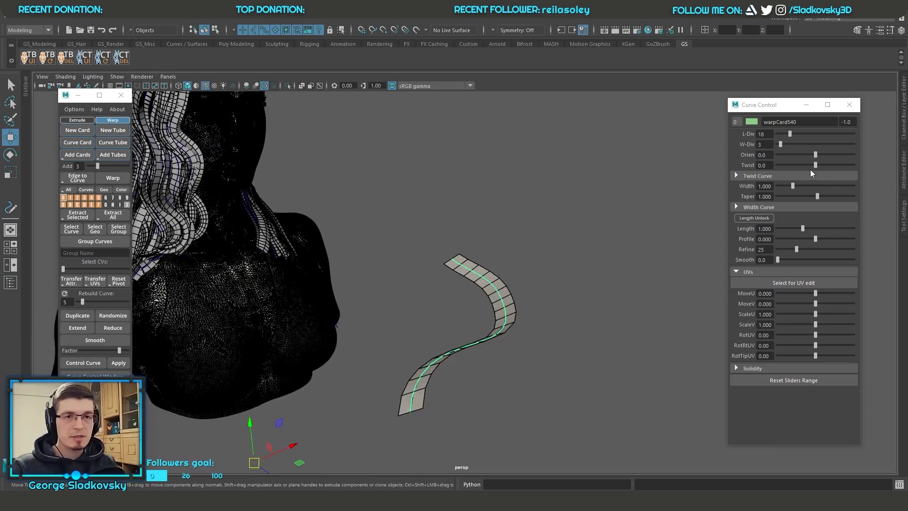
Step: Try reshaping the new card's Twist Curve near its end, then undo back to the plain drawn curve
left_click(791, 176)
mouse_move(830, 229)
left_mouse_down()
mouse_move(829, 245)
mouse_move(831, 198)
mouse_move(833, 213)
left_mouse_up()
left_click(558, 236)
scroll(501, 251, "down", 5)
left_click_drag(474, 288, 525, 314)
key("ctrl+z")
key("ctrl+z")
key("ctrl+z")
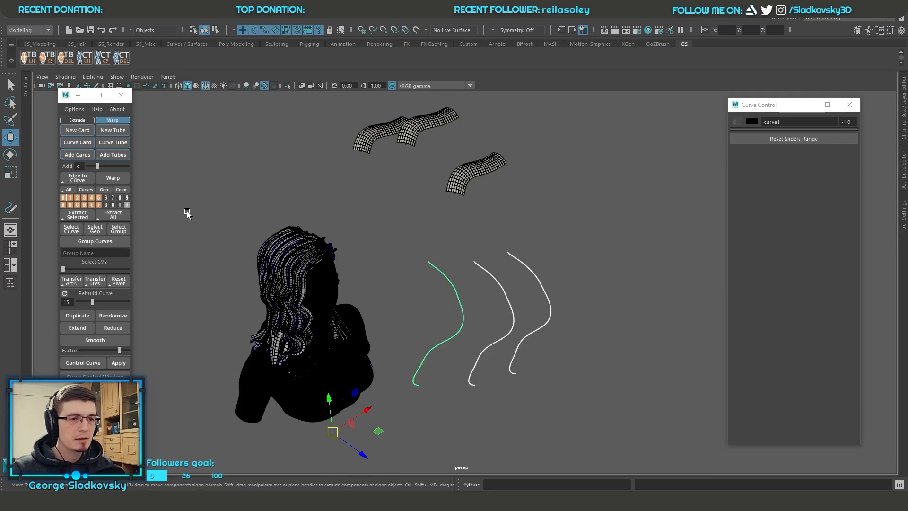
Step: Convert the three drawn curves into warp cards with Curve Card and smooth them repeatedly, lowering the smoothing Factor
left_click(77, 143)
left_click_drag(544, 267, 558, 292, "alt")
left_click(94, 342)
left_click(94, 341)
left_click(94, 342)
left_click(95, 341)
left_click_drag(119, 350, 102, 351)
left_click(103, 341)
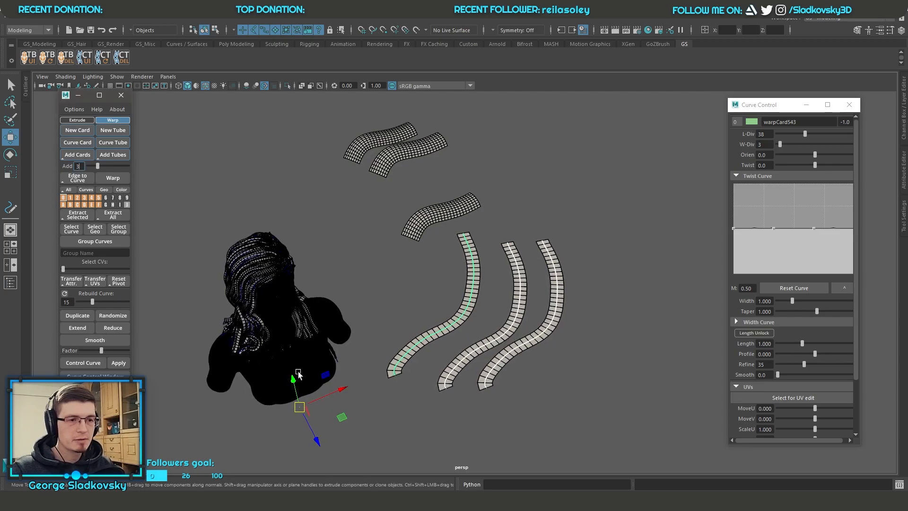
Step: Set the Add value to 4 and select the three long warp cards beside the bust
scroll(576, 208, "down", 2)
left_click(622, 191)
scroll(622, 191, "up", 4)
left_click_drag(622, 191, 574, 184, "alt")
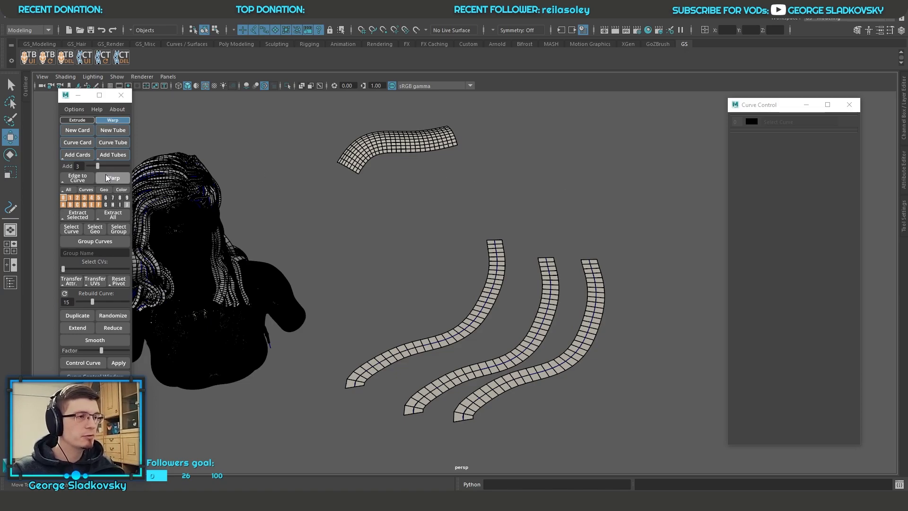
left_click_drag(98, 166, 127, 167)
left_click_drag(241, 205, 549, 378, "alt")
scroll(458, 243, "down", 2)
left_click(283, 501)
Step: Switch the creation mode back and forth between Extrude and Warp, ending on Warp
left_click(77, 121)
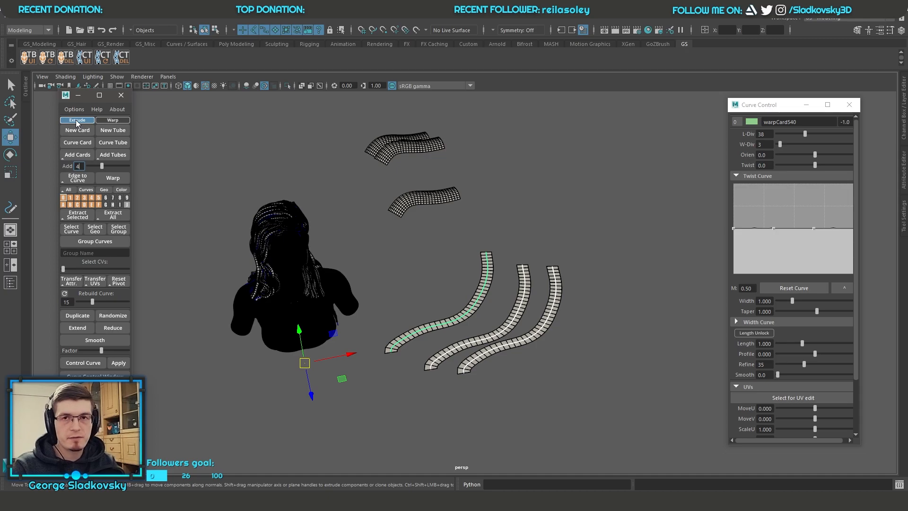
left_click(109, 121)
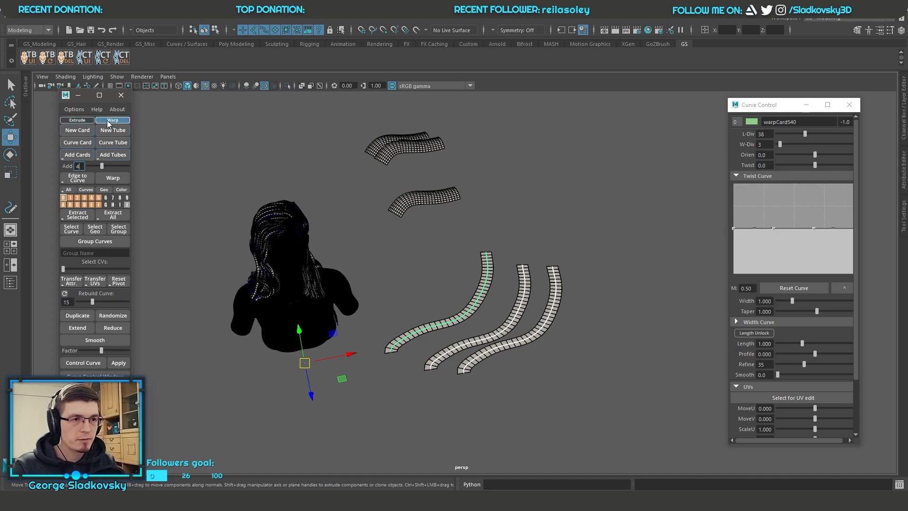
left_click(75, 121)
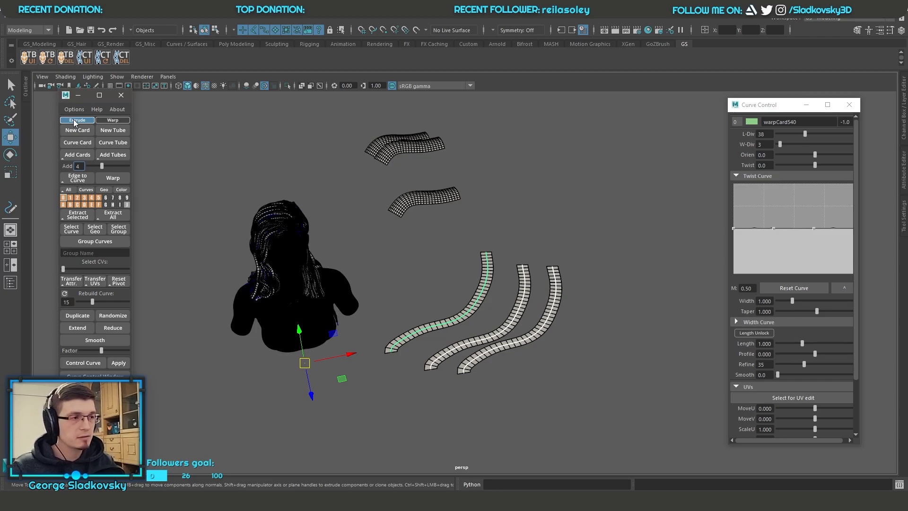
left_click(113, 121)
left_click(86, 121)
left_click(109, 121)
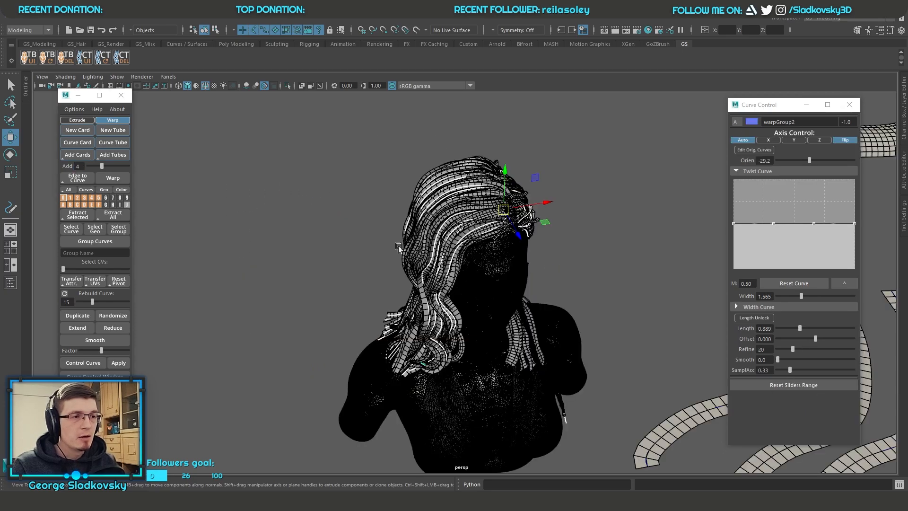
Step: Examine the warp group hair on the head and compare it with the three long warp cards
left_click_drag(464, 223, 487, 233, "alt")
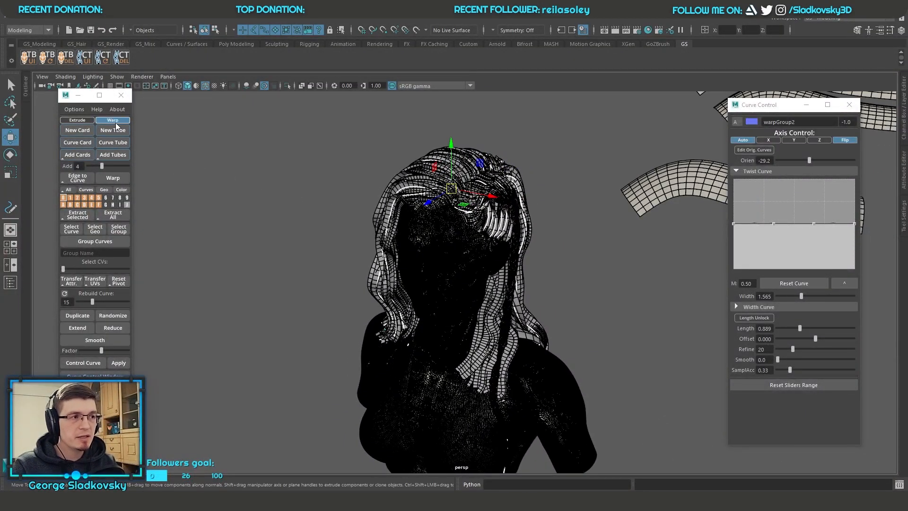
left_click_drag(534, 263, 582, 255, "alt")
right_click_drag(615, 271, 596, 307, "alt")
middle_click_drag(597, 307, 553, 284, "alt")
left_click_drag(692, 438, 588, 346)
key("f")
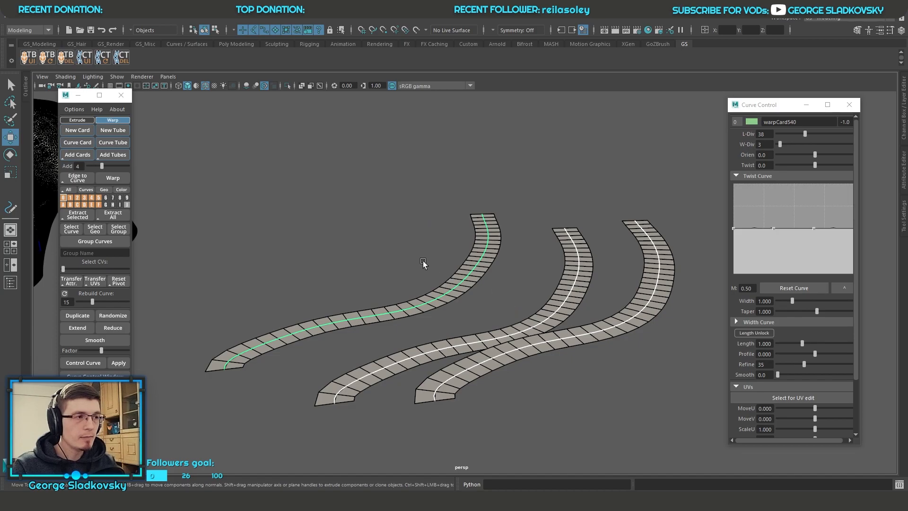
key("a")
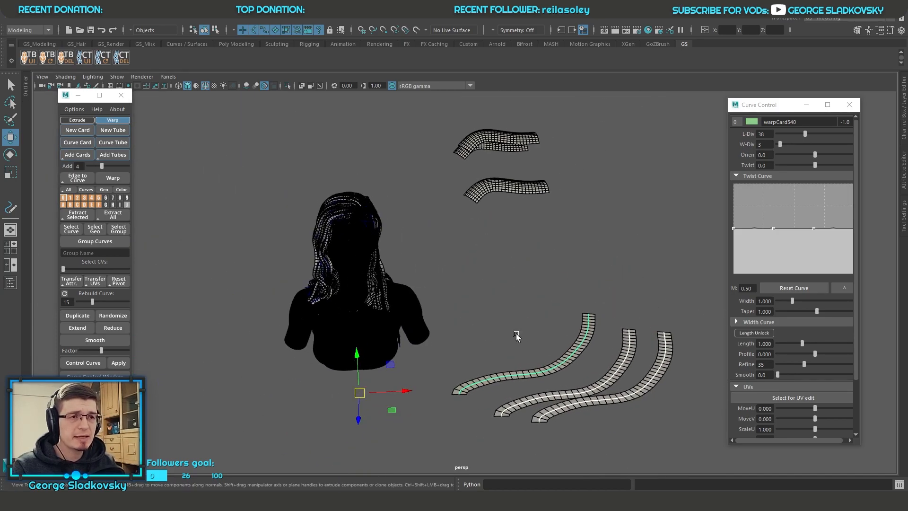
Step: Select the lowest of the short warp cards and collapse the UVs section in its Curve Control settings
left_click_drag(463, 205, 537, 169)
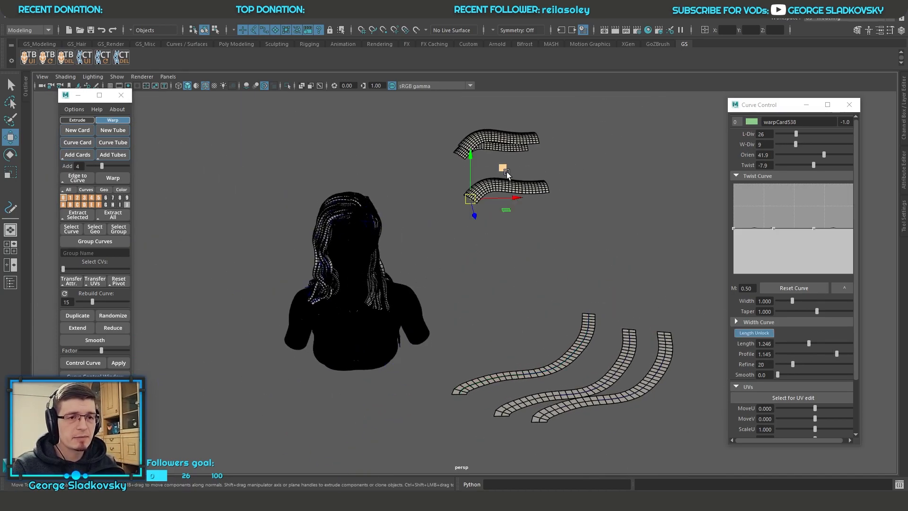
left_click_drag(551, 217, 541, 223, "alt")
key("q")
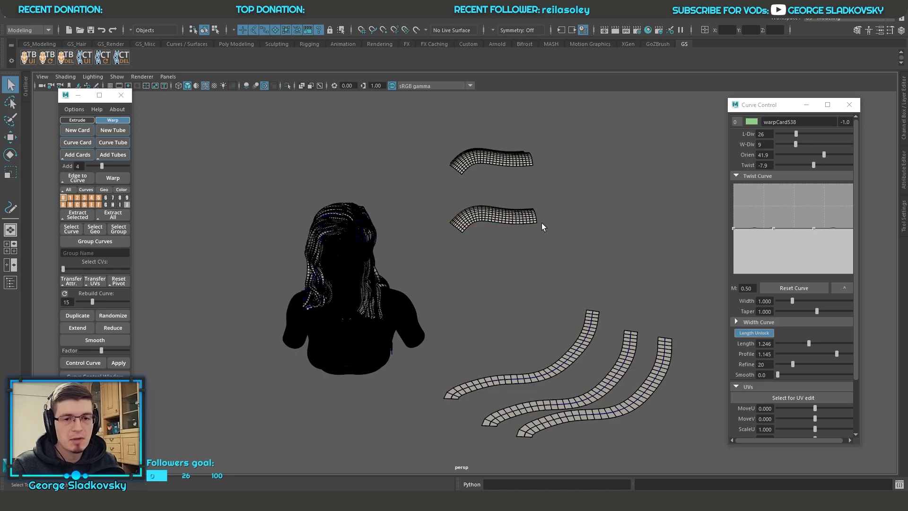
left_click(806, 385)
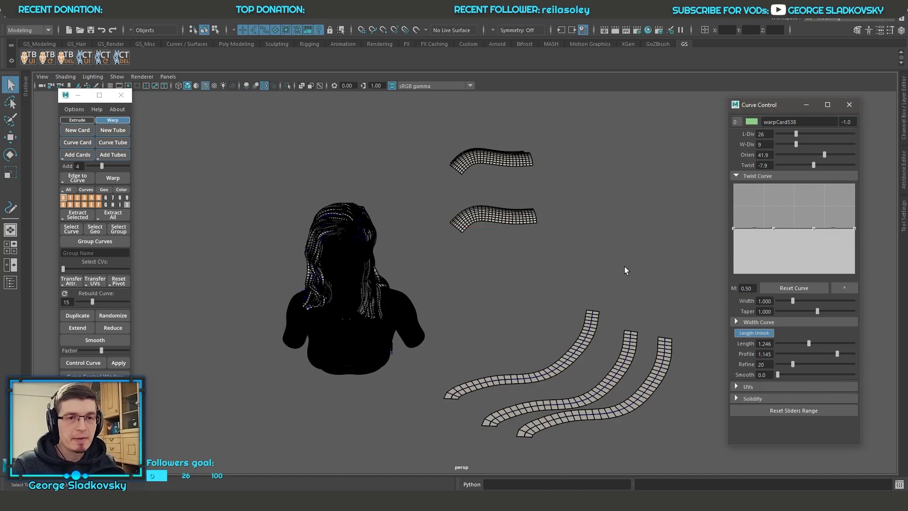
middle_click_drag(613, 265, 622, 280, "alt")
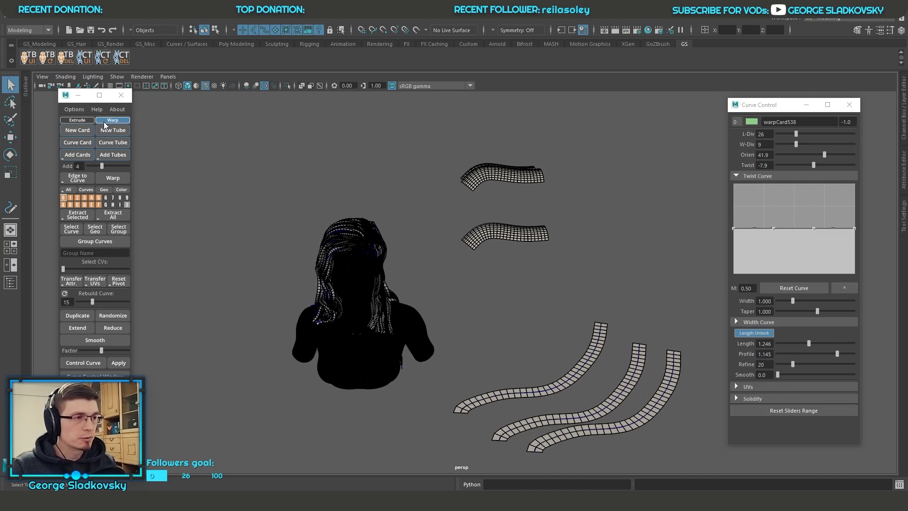
Step: Delete the three long curved warp cards and the three short warp cards above them
left_click_drag(471, 314, 611, 379)
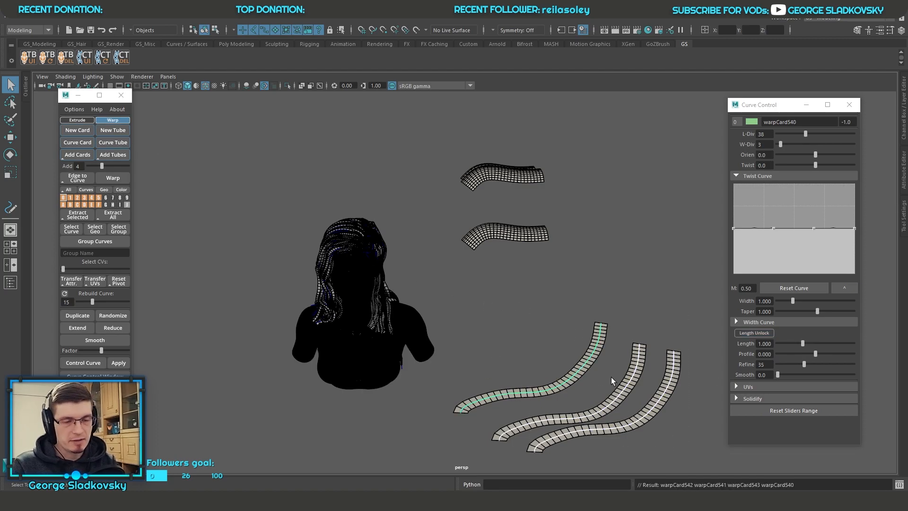
key("Delete")
left_click_drag(488, 158, 611, 328)
key("Delete")
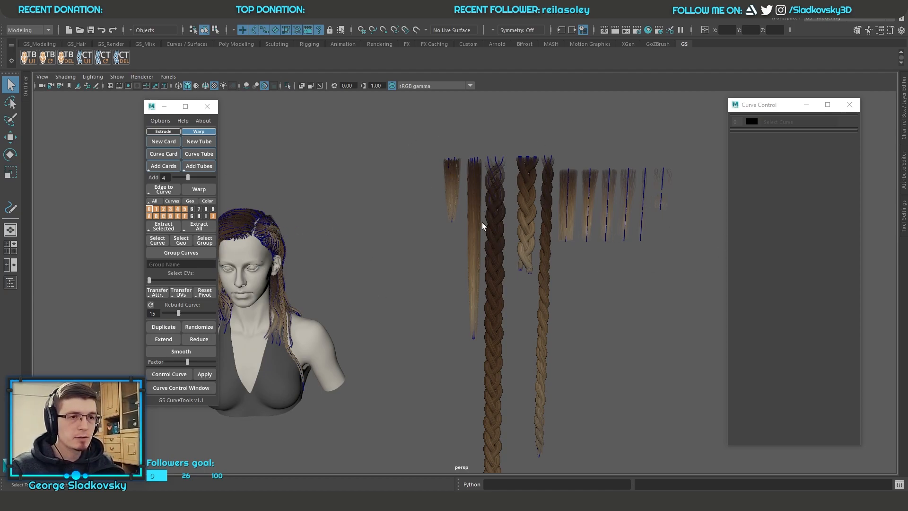
Step: Examine the ready-made hair set beside the textured bust, selecting the long dark braid and the row of straight cards
left_click(491, 182)
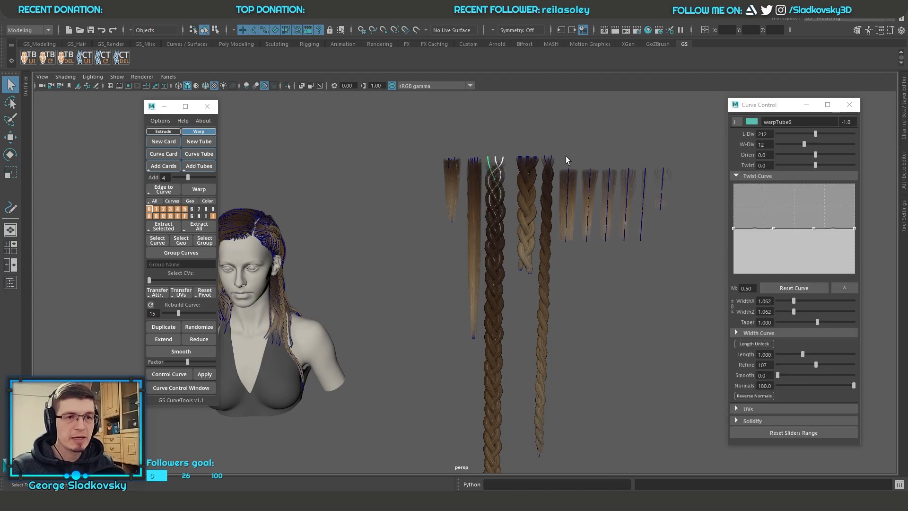
left_click_drag(566, 163, 671, 255)
key("f")
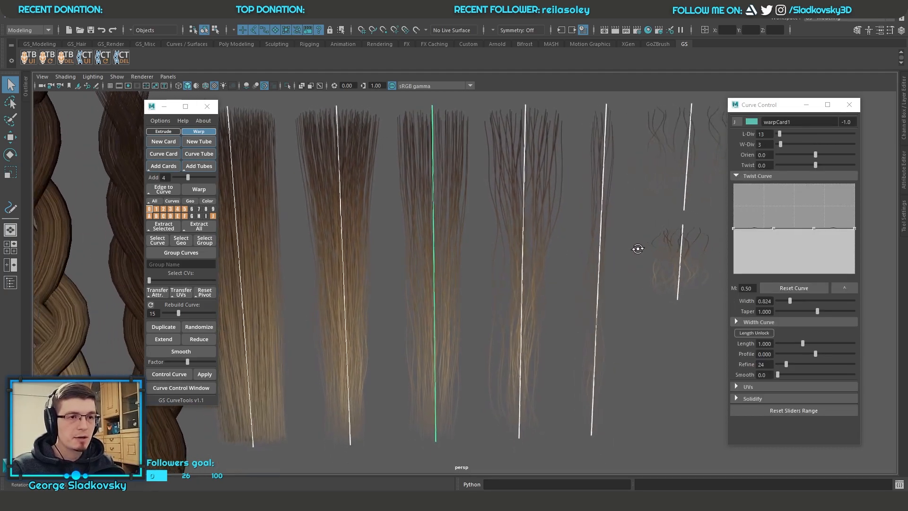
right_click_drag(640, 248, 623, 257, "alt")
left_click(594, 300)
middle_click_drag(404, 339, 441, 203, "alt")
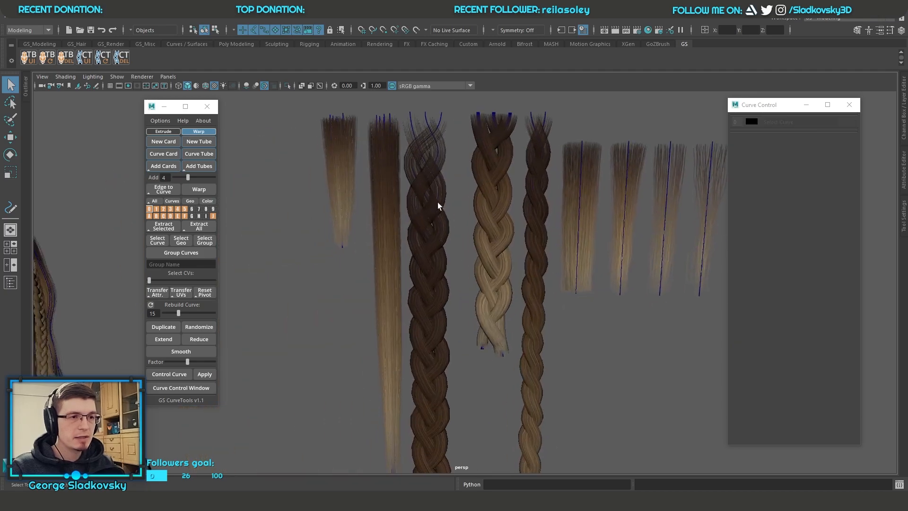
left_click(441, 203)
middle_click_drag(459, 243, 549, 198, "alt")
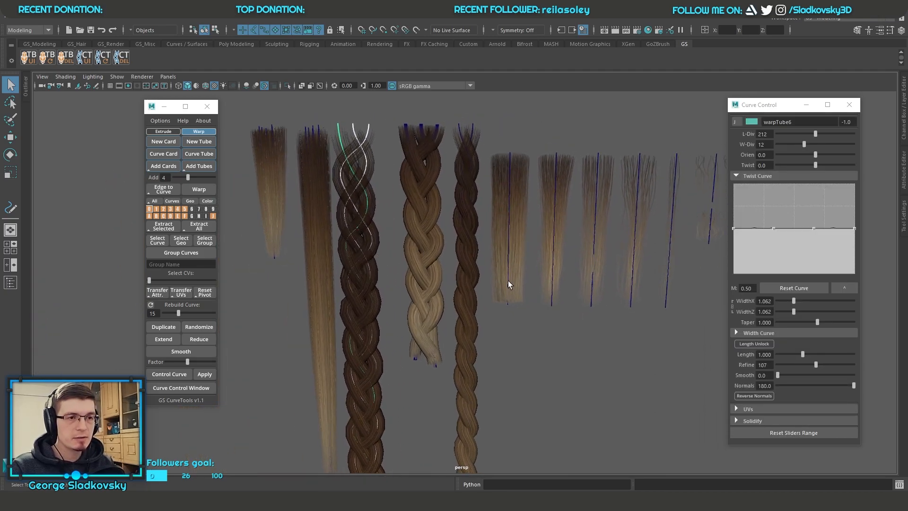
middle_click_drag(507, 283, 587, 286, "alt")
Step: Inspect the short straight hair clump, the hair on the bust and the short blond braid, selecting the clump and braid
left_click(432, 241)
left_click_drag(432, 242, 386, 229, "alt")
left_click(401, 216)
scroll(402, 215, "up", 3)
left_click_drag(303, 261, 278, 194, "alt")
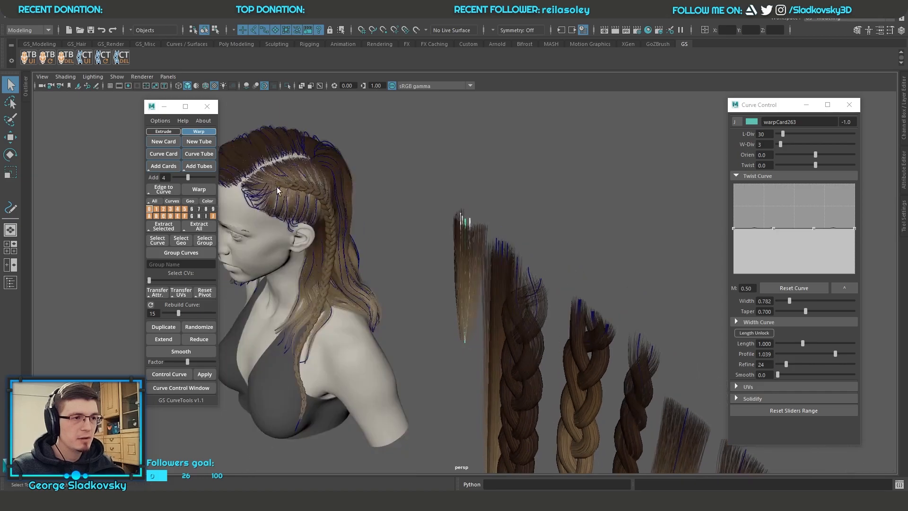
left_click_drag(404, 194, 571, 189, "alt")
left_click(570, 190)
middle_click_drag(570, 190, 510, 156, "alt")
left_click(510, 202)
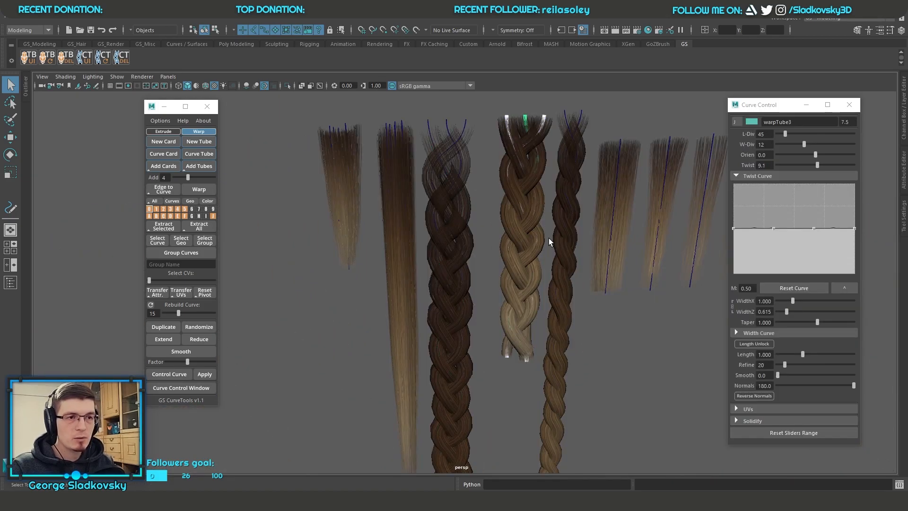
left_click(630, 307)
scroll(579, 317, "down", 3)
left_click_drag(579, 317, 561, 180, "alt")
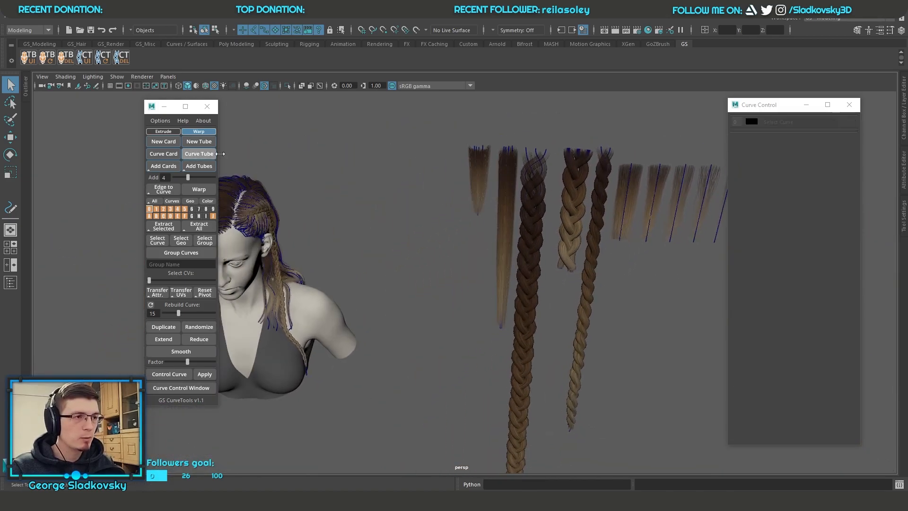
left_click_drag(394, 114, 539, 277)
middle_click_drag(520, 272, 545, 311, "alt")
left_click(419, 261)
mouse_move(419, 261)
left_mouse_down("alt")
mouse_move(430, 257)
mouse_move(430, 272)
left_mouse_up("alt")
Step: Draw a wavy vertical freehand curve between the bust and the braids in the front view with the Pencil Curve Tool
key("space")
key("a")
right_click_drag(475, 262, 451, 225, "alt")
middle_click_drag(440, 135, 433, 282, "alt")
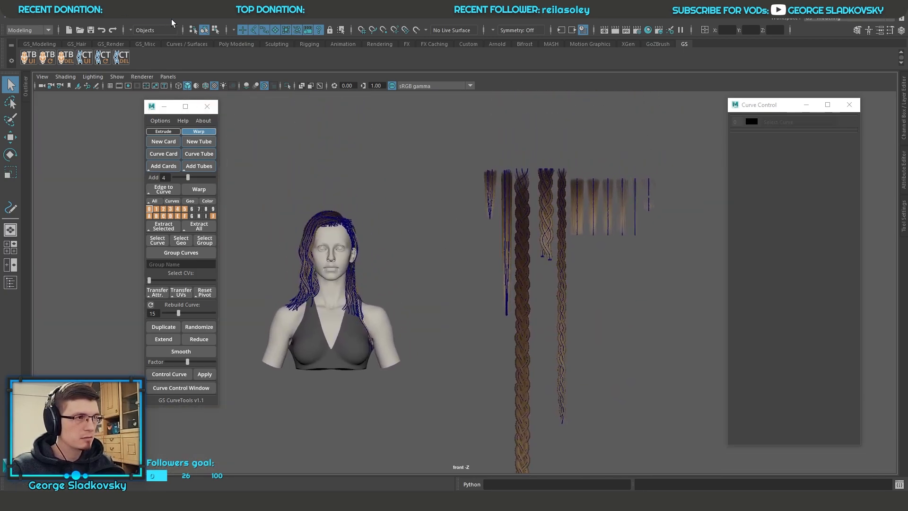
left_click(80, 20)
mouse_move(94, 87)
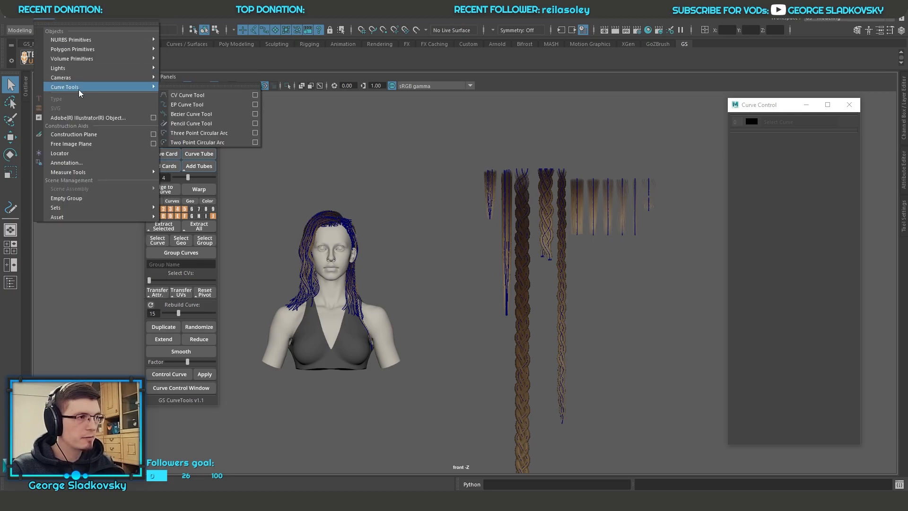
left_click(191, 123)
middle_click_drag(444, 185, 435, 138, "alt")
left_click_drag(446, 127, 447, 415)
key("q")
key("space")
left_click_drag(460, 234, 458, 202)
scroll(441, 217, "up", 2)
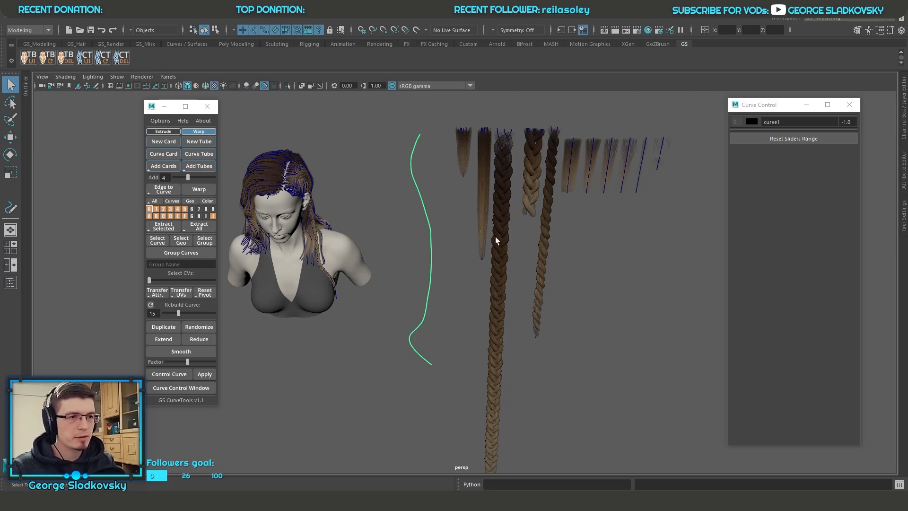
Step: Rebuild the freehand curve with a Rebuild Curve value of 7
left_click_drag(463, 225, 383, 261, "alt")
left_click_drag(509, 212, 343, 148, "alt")
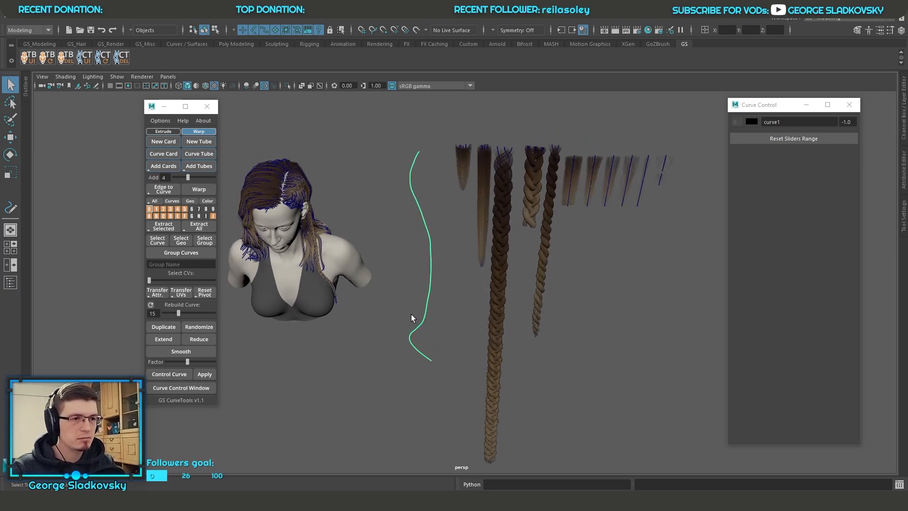
left_click_drag(178, 313, 169, 313)
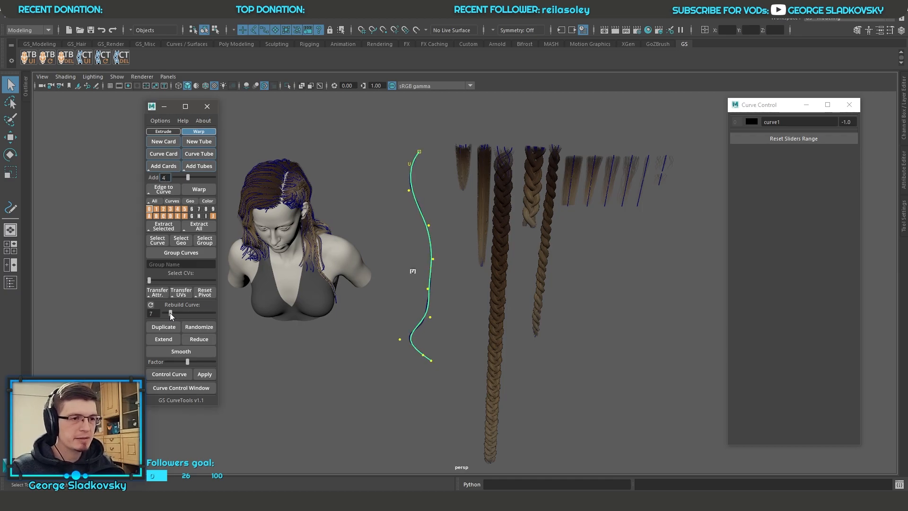
right_click_drag(405, 254, 430, 280, "alt")
scroll(464, 283, "down", 2)
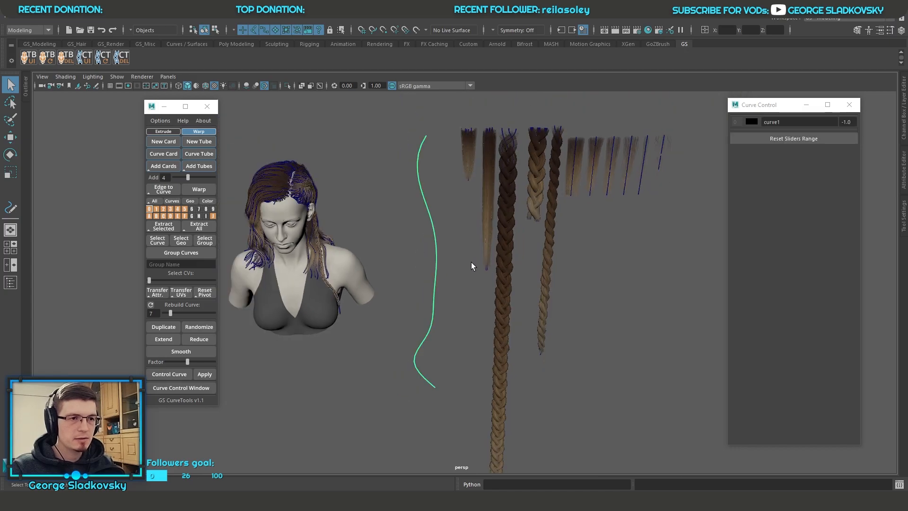
Step: Inspect the long dark braid up close, try moving it sideways and undo the move
left_click_drag(510, 270, 499, 260, "alt")
left_click_drag(407, 282, 521, 319)
scroll(520, 308, "up", 3)
left_click(515, 291)
key("f")
scroll(496, 236, "up", 4)
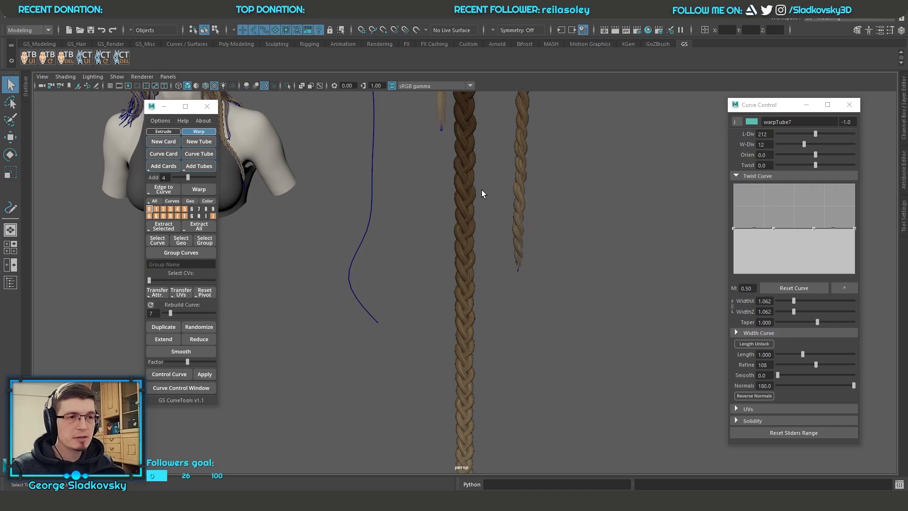
middle_click_drag(481, 189, 488, 275, "alt")
scroll(440, 283, "up", 4)
key("w")
left_click_drag(401, 282, 341, 266)
key("ctrl+z")
Step: Select the long dark braid's curves and collapse the Twist Curve settings
scroll(466, 255, "down", 5)
middle_click_drag(466, 255, 513, 308, "alt")
key("q")
right_click_drag(398, 229, 413, 217)
left_click(413, 216)
left_click_drag(475, 175, 506, 197)
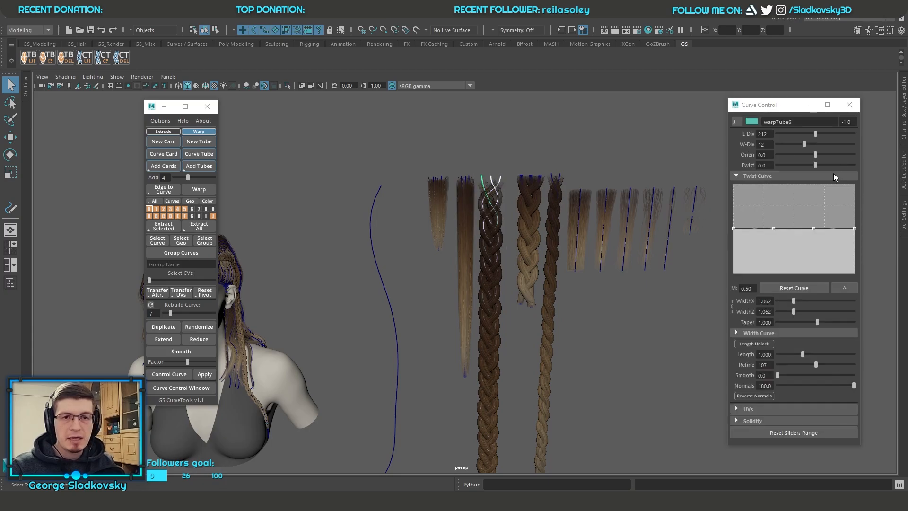
left_click(772, 176)
Step: Select the freehand wavy curve together with the long dark braid and bind the braid to it with Warp
left_click_drag(564, 282, 452, 264, "alt")
left_click(461, 284)
left_click(428, 279)
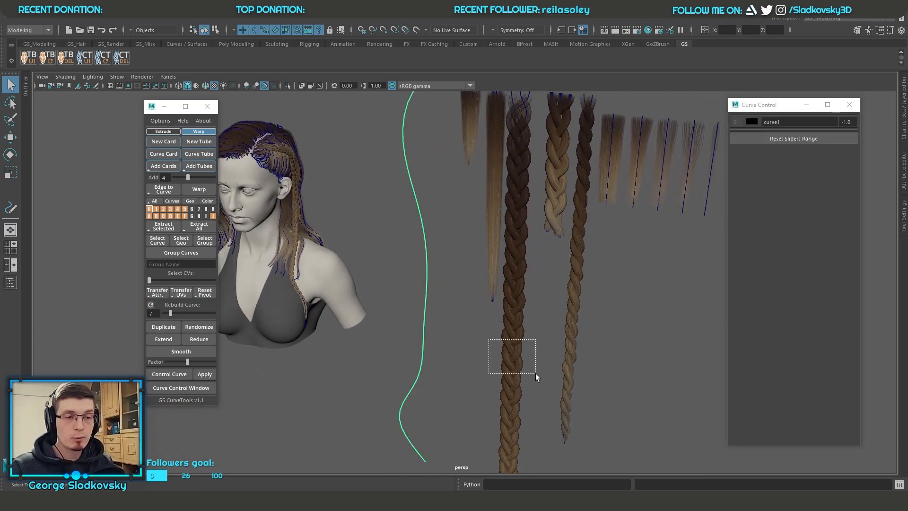
left_click_drag(534, 372, 536, 372, "shift")
middle_click_drag(398, 284, 401, 325, "alt")
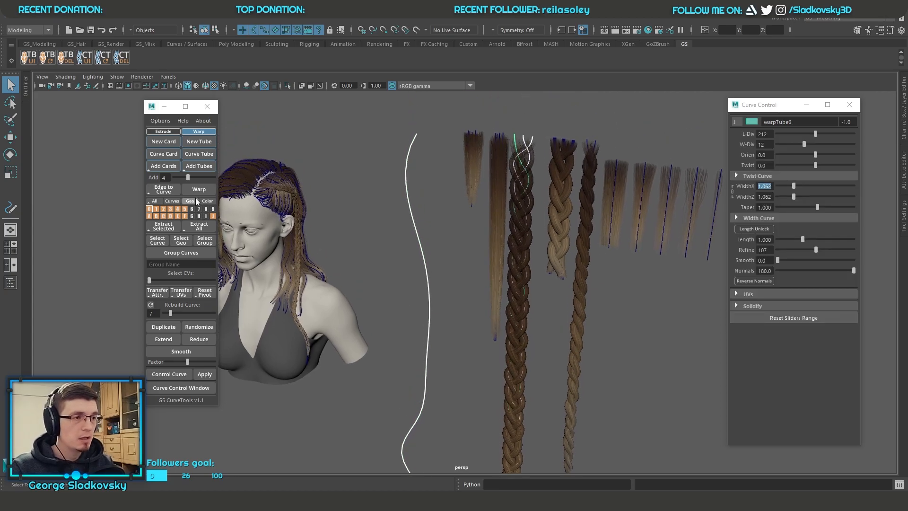
left_click(199, 190)
left_click_drag(499, 251, 474, 237, "alt")
scroll(475, 231, "down", 3)
Step: Move control vertices in the upper half of the warped braid's curve to shift its start and bend it
key("F9")
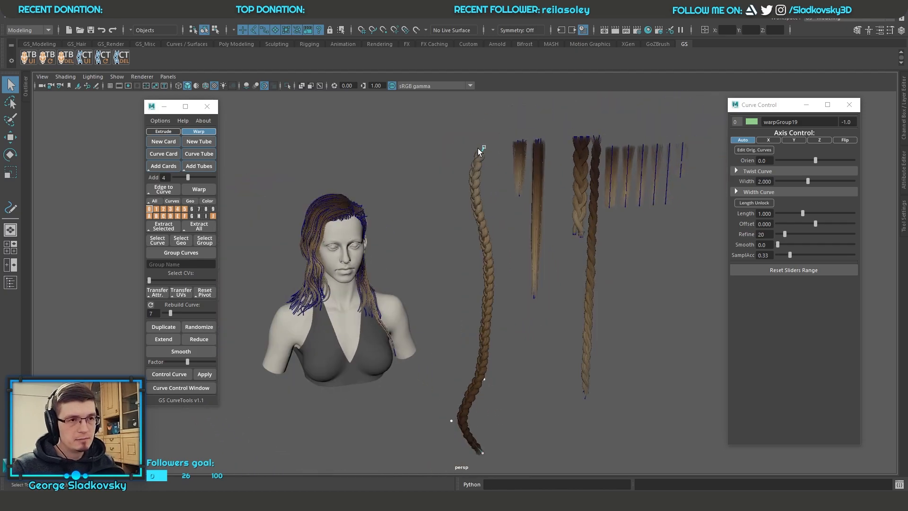
left_click_drag(478, 142, 488, 156)
key("w")
middle_click_drag(490, 157, 455, 115)
mouse_move(472, 223)
left_mouse_down("alt")
mouse_move(553, 218)
mouse_move(490, 221)
mouse_move(462, 179)
mouse_move(457, 197)
left_mouse_up("alt")
key("alt+x")
left_click_drag(485, 218, 502, 232)
left_click_drag(486, 266, 444, 279)
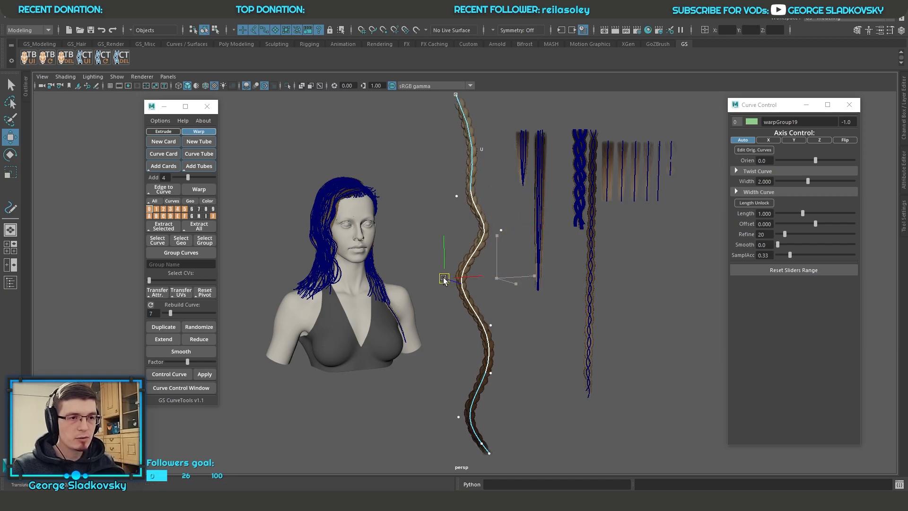
Step: Move the middle and lower control vertices alternately sideways to give the braid stronger waves
left_click_drag(484, 312, 501, 334)
left_click_drag(493, 326, 528, 327)
left_click_drag(510, 391, 481, 364)
left_click_drag(491, 373, 458, 365)
left_click_drag(476, 428, 449, 408)
left_click_drag(459, 417, 507, 392)
key("alt+x")
middle_click_drag(453, 211, 457, 235, "alt")
key("q")
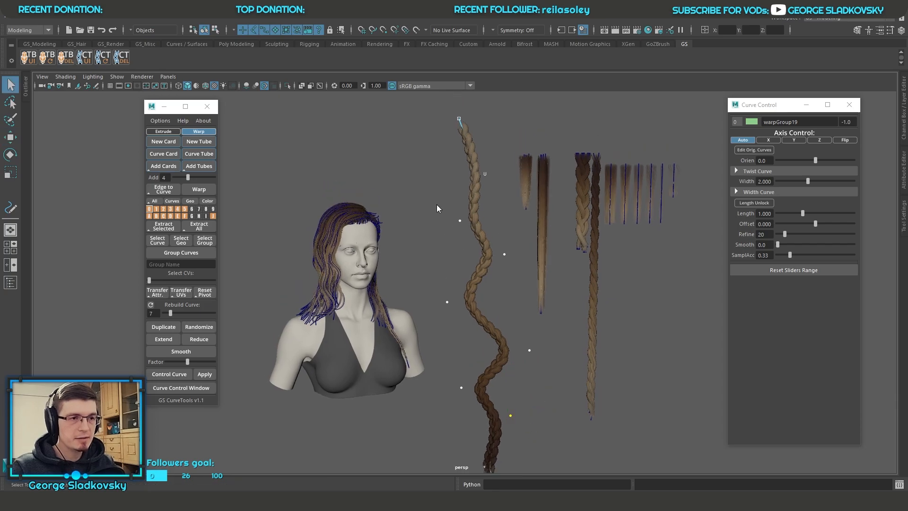
Step: Select the warped braid and check its group in the Outliner
left_click(437, 204)
left_click(478, 220)
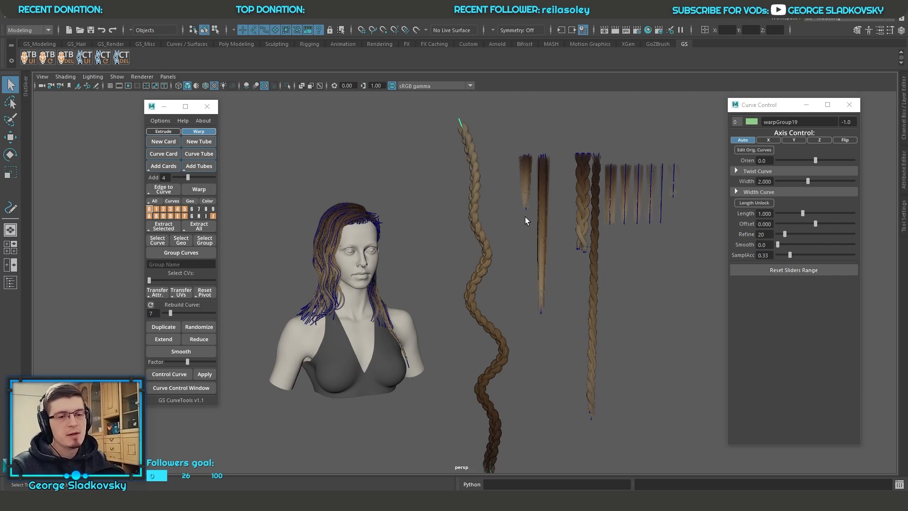
left_click(11, 283)
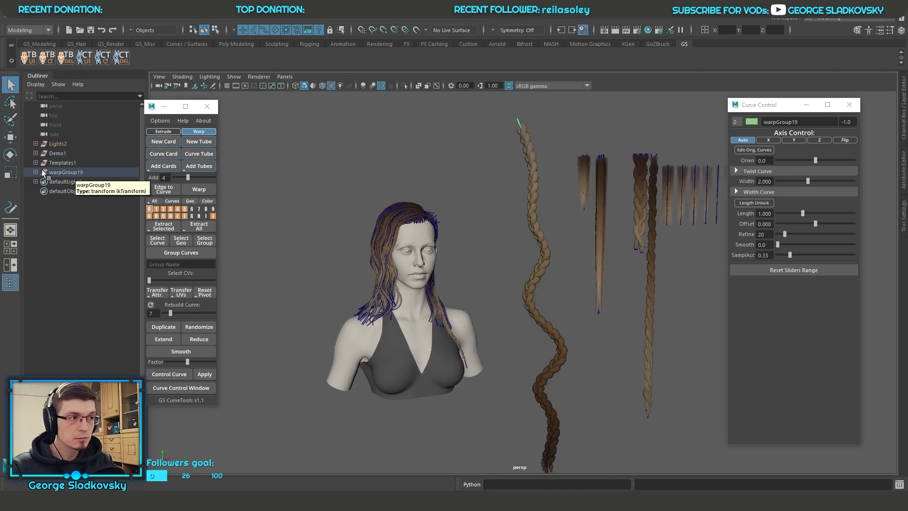
left_click(36, 76)
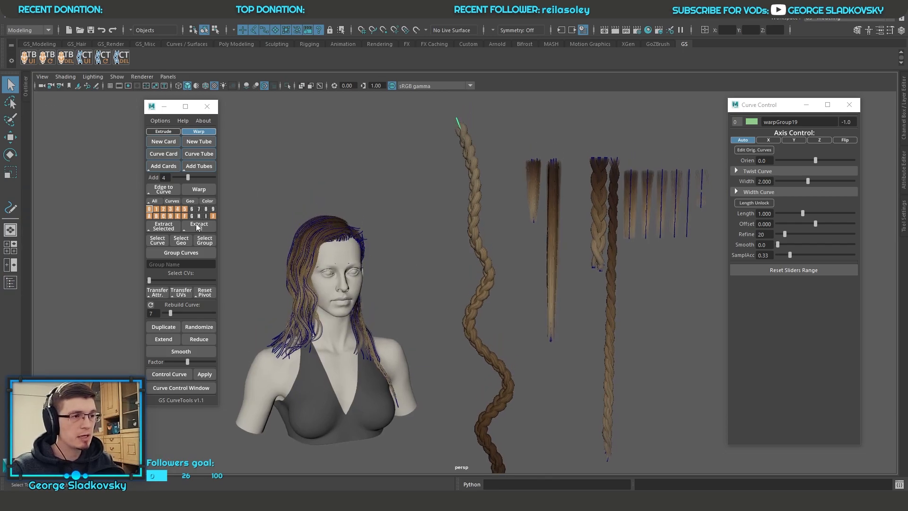
Step: Move the GS CurveTools window aside and flip the warped braid's direction along the curve
left_click_drag(145, 109, 126, 110)
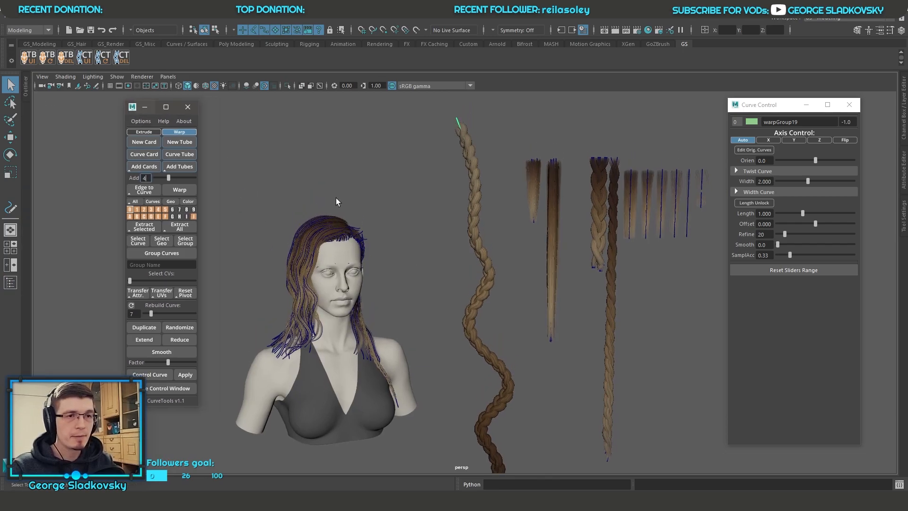
middle_click_drag(519, 255, 484, 232, "alt")
left_click_drag(489, 285, 438, 254, "alt")
scroll(494, 208, "down", 3)
left_click_drag(489, 231, 509, 235, "alt")
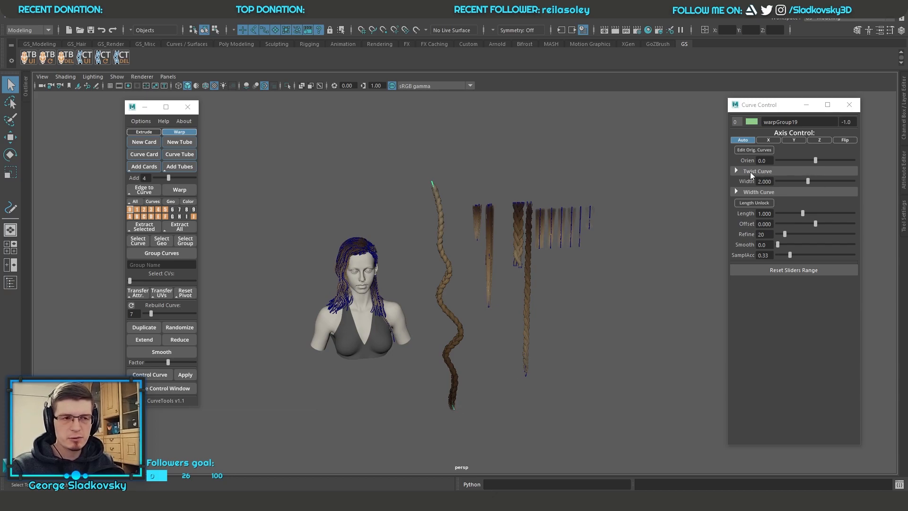
scroll(509, 219, "up", 3)
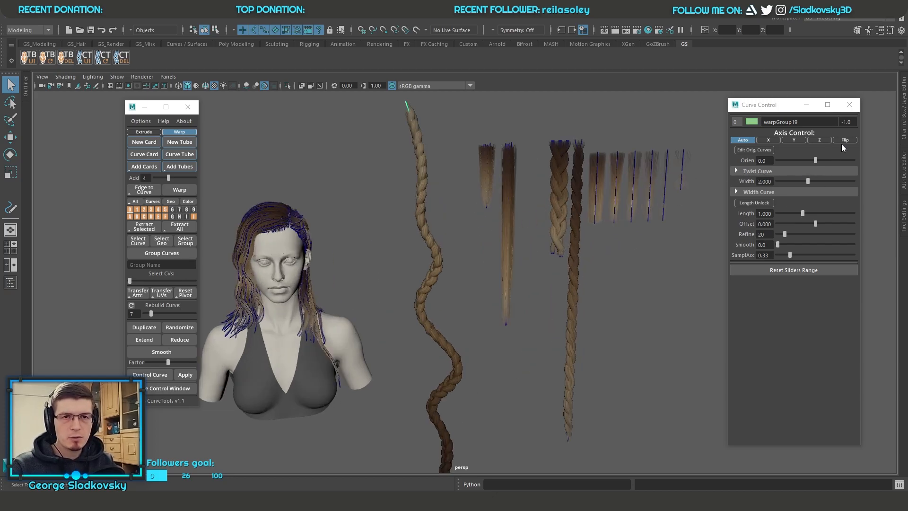
left_click_drag(686, 189, 493, 303, "alt")
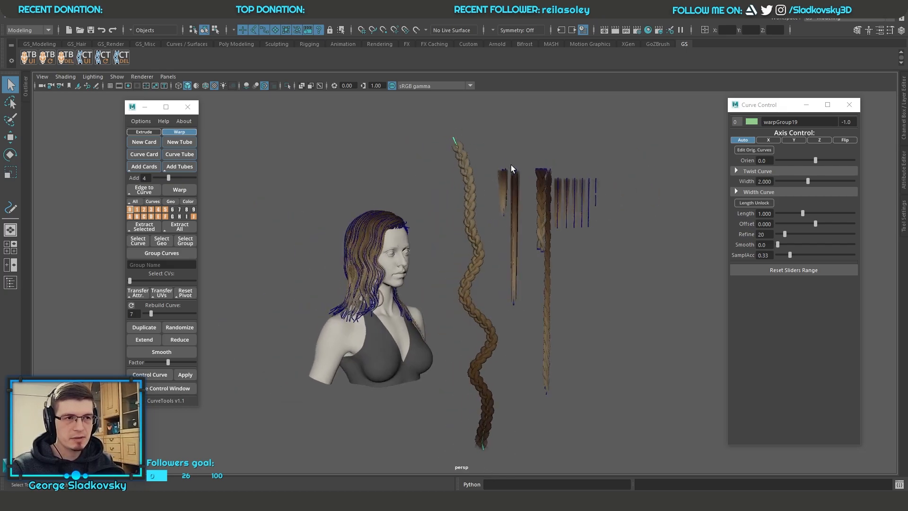
left_click_drag(493, 184, 868, 148, "alt")
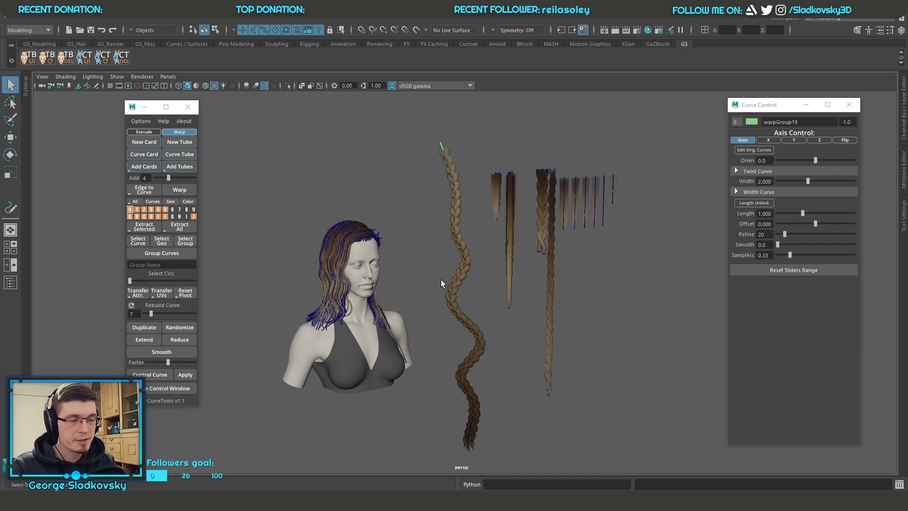
left_click(845, 140)
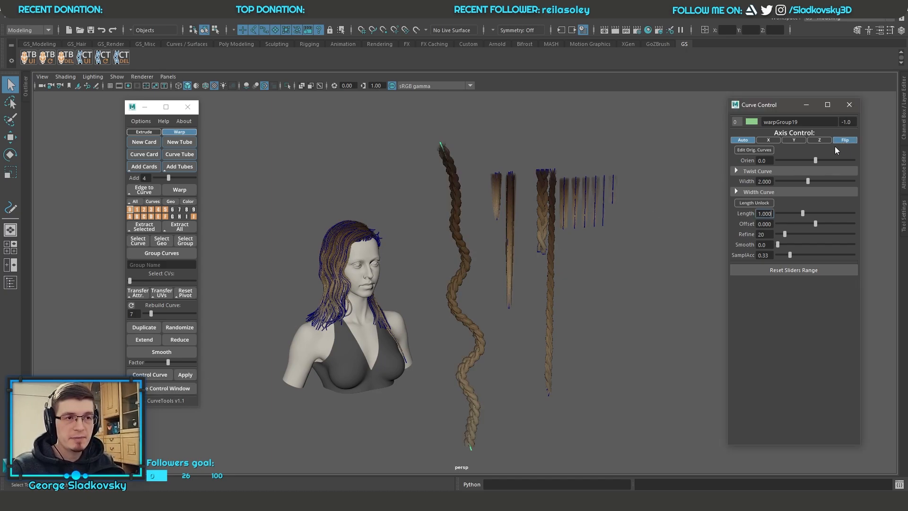
left_click_drag(465, 239, 437, 237, "alt")
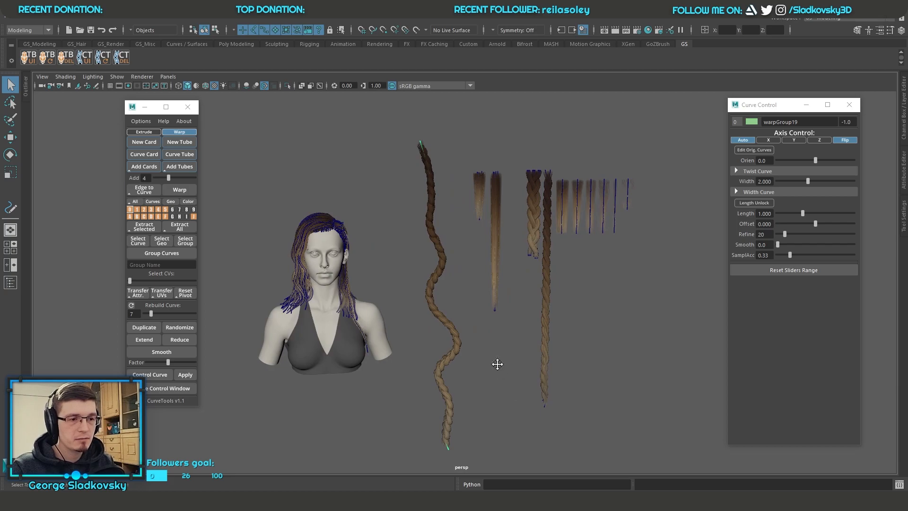
Step: Move the control vertices near the flipped braid's lower end to deepen the bend and swing its tip sideways
middle_click_drag(500, 372, 504, 268, "alt")
key("w")
left_click_drag(454, 346, 444, 405)
left_click(446, 337)
left_click_drag(445, 336, 494, 346)
left_click_drag(422, 400, 464, 448)
left_click_drag(443, 405, 403, 409)
key("q")
Step: Set the warped braid's orientation to -84.9
right_click_drag(527, 235, 539, 220)
left_click(516, 220)
left_click_drag(539, 220, 540, 241, "alt")
middle_click_drag(540, 241, 500, 364, "alt")
left_click_drag(408, 181, 445, 211)
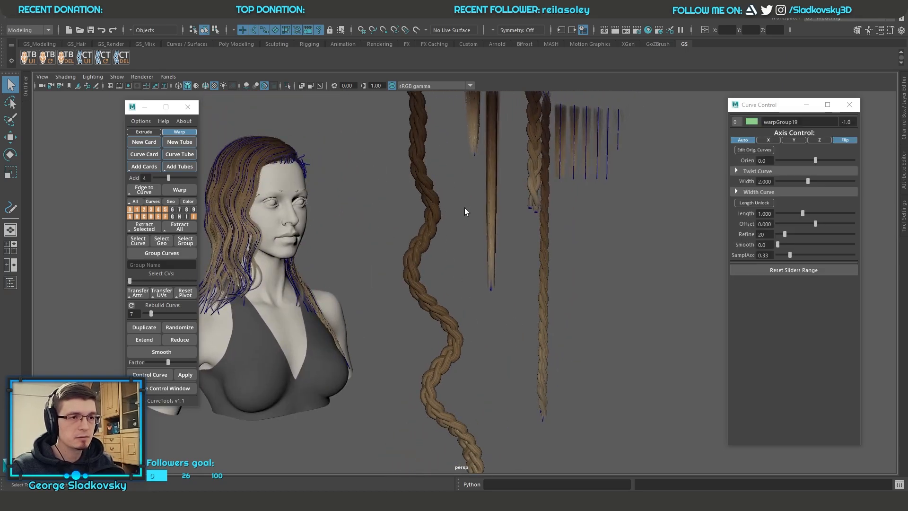
middle_click_drag(463, 203, 466, 251, "alt")
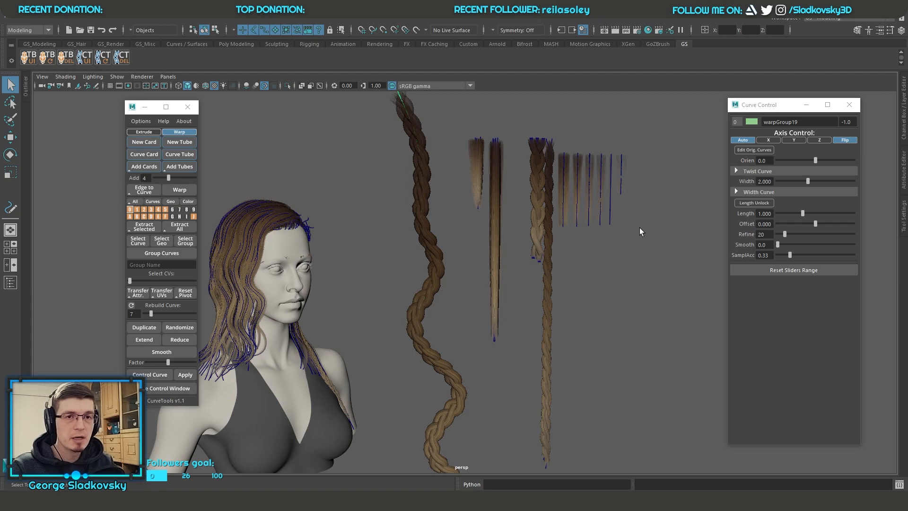
left_click_drag(530, 237, 520, 254, "alt")
middle_click_drag(520, 254, 525, 273, "alt")
left_click_drag(817, 160, 797, 160)
Step: Try a descending Twist Curve on the braid by raising its start, lowering its end and adjusting the two middle points
left_click(755, 171)
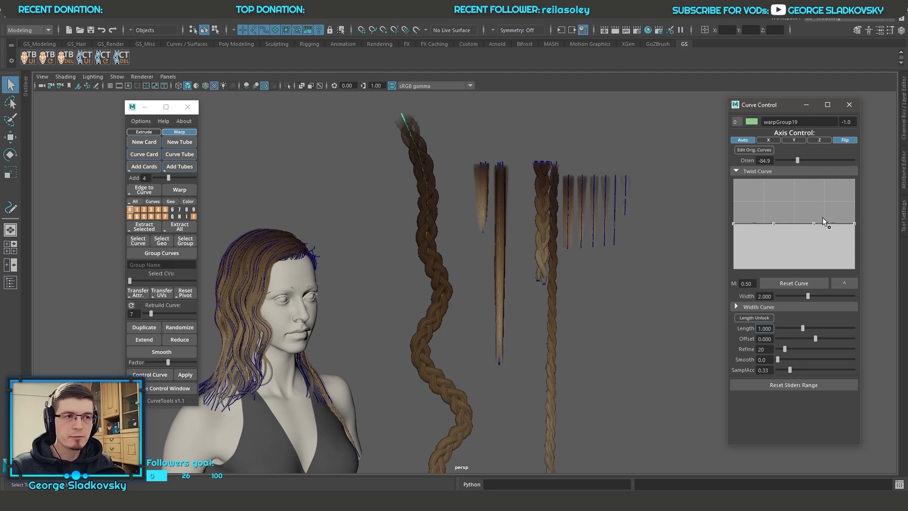
left_click_drag(854, 223, 854, 269)
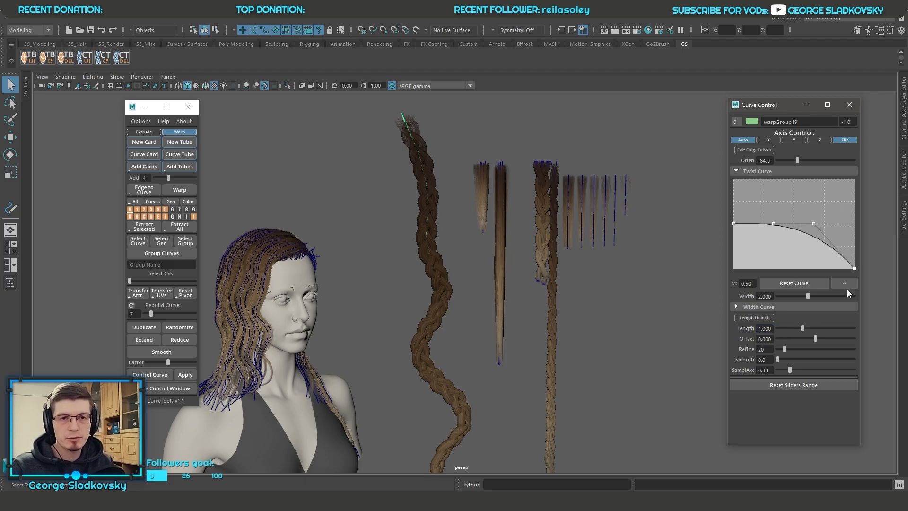
left_click_drag(733, 223, 722, 181)
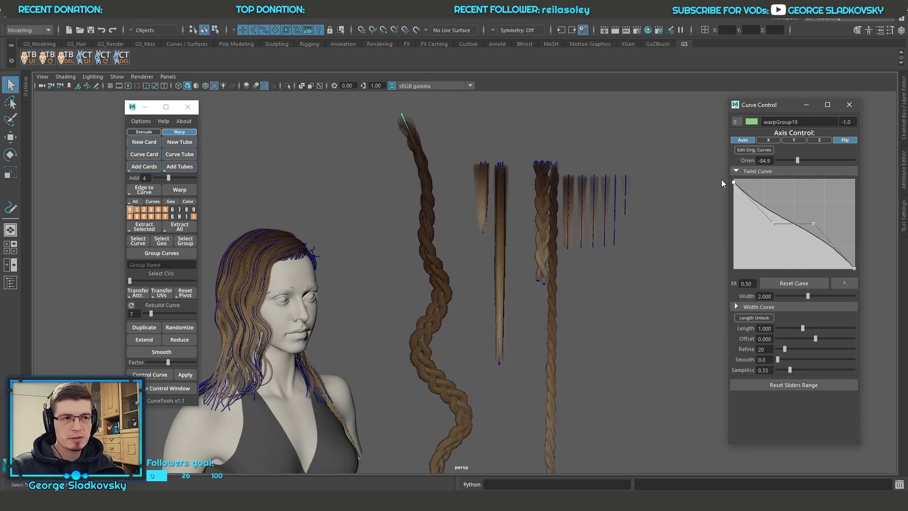
left_click_drag(773, 223, 765, 203)
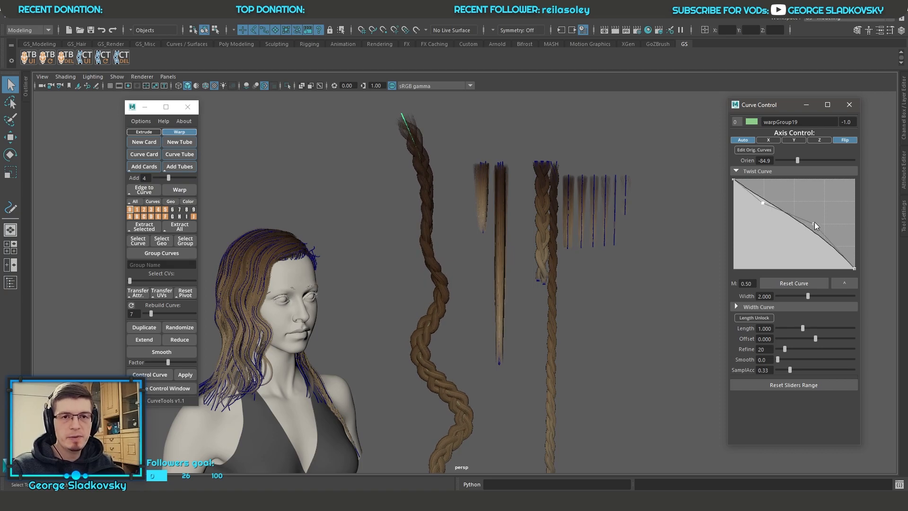
left_click_drag(814, 222, 826, 248)
Step: Try other Twist Curve multipliers, restore 0.5, reset the twist curve and collapse its section
left_click_drag(747, 284, 575, 267, "ctrl")
type(".5")
key("Return")
left_click(803, 286)
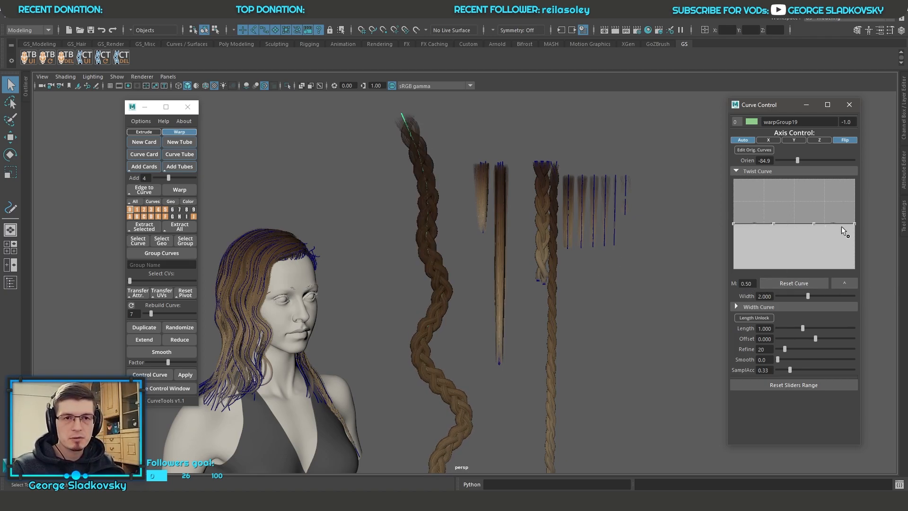
middle_click_drag(560, 198, 561, 180, "alt")
left_click(782, 171)
Step: Try different widths on the warped braid and restore the Width to 2
mouse_move(812, 181)
left_mouse_down()
mouse_move(805, 180)
mouse_move(813, 182)
left_mouse_up()
middle_click_drag(707, 195, 722, 206, "alt")
left_click_drag(772, 182, 569, 193)
type("2")
key("Return")
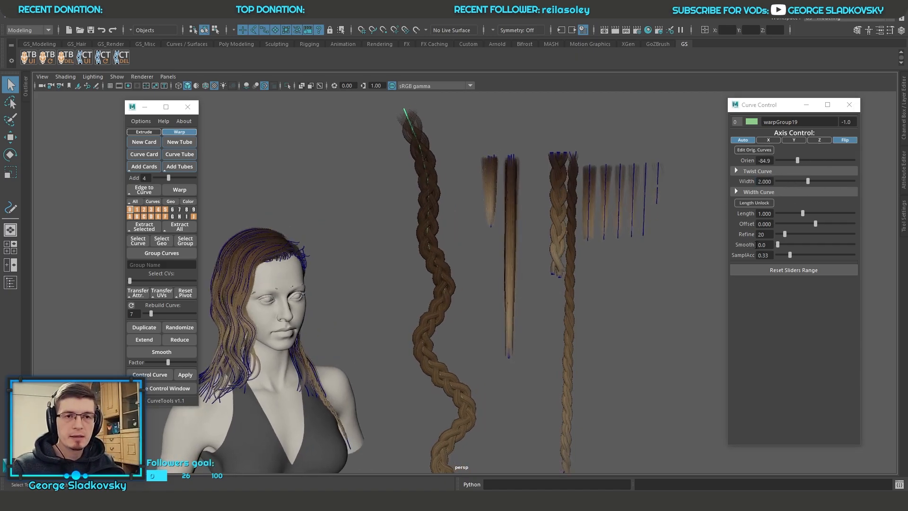
Step: Unlock the warped braid's length and inspect the settings of the thin braid on the bust
left_click(756, 202)
left_click_drag(535, 212, 368, 284, "alt")
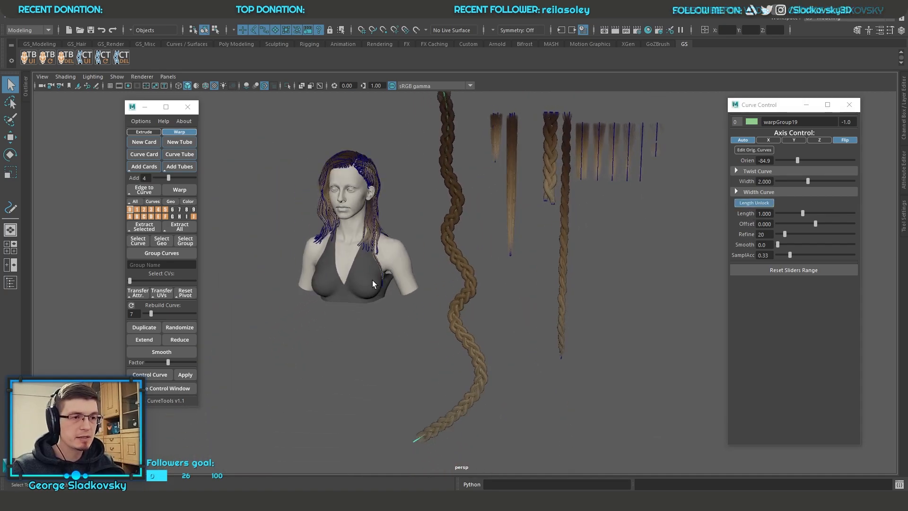
left_click(381, 276)
key("f")
left_click_drag(520, 284, 469, 288, "alt")
middle_click_drag(538, 315, 500, 211, "alt")
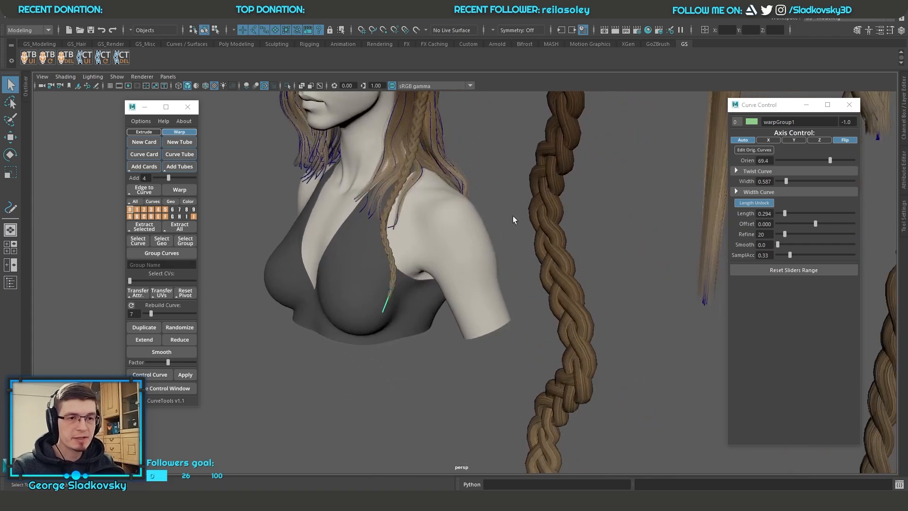
scroll(500, 211, "down", 3)
Step: Shorten the large warped braid to a Length of 0.715
left_click(500, 164)
left_click_drag(547, 198, 561, 192, "alt")
middle_click_drag(585, 308, 498, 289, "alt")
left_click_drag(803, 213, 796, 213)
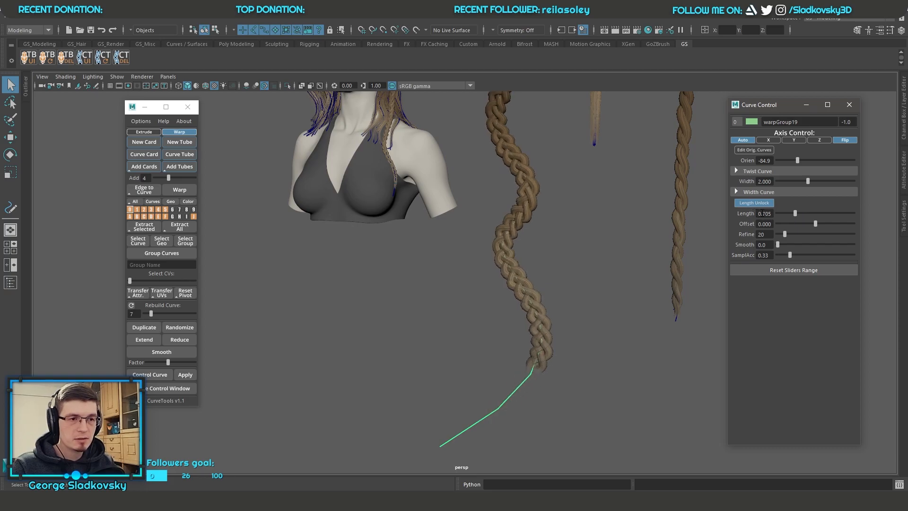
middle_click_drag(633, 237, 588, 277, "alt")
right_click_drag(588, 277, 597, 243, "alt")
middle_click_drag(501, 187, 523, 190, "alt")
Step: Move the control vertices at the lower end of the braid's curve to extend and reshape its tip
right_click_drag(534, 363, 506, 365)
left_click_drag(482, 438, 447, 401)
key("w")
middle_click_drag(496, 422, 536, 399)
middle_click_drag(596, 398, 583, 451)
left_click_drag(533, 357, 582, 381)
mouse_move(521, 366)
middle_mouse_down()
mouse_move(478, 366)
mouse_move(614, 373)
mouse_move(513, 368)
middle_mouse_up()
middle_click_drag(526, 311, 518, 406, "alt")
mouse_move(533, 462)
left_mouse_down()
mouse_move(482, 462)
mouse_move(550, 459)
mouse_move(524, 450)
left_mouse_up()
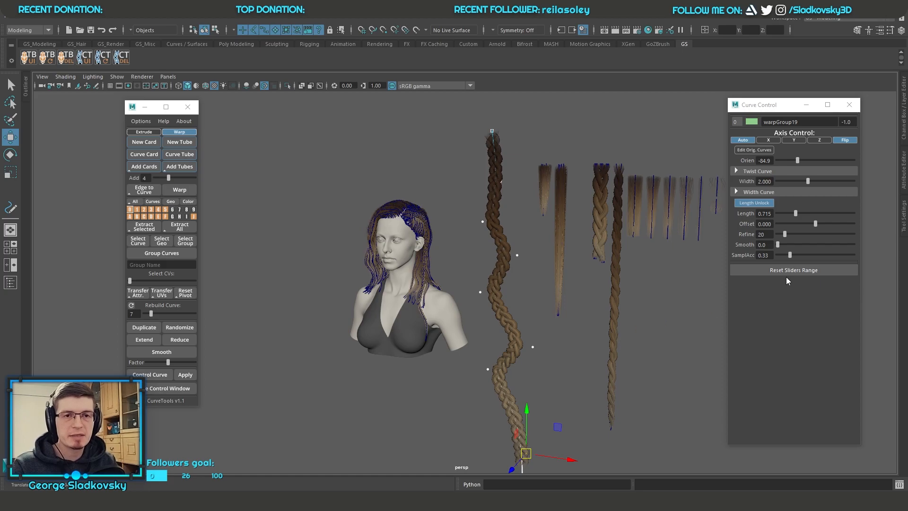
Step: Expand the Demo1 group in the Outliner and hide it
scroll(463, 208, "up", 4)
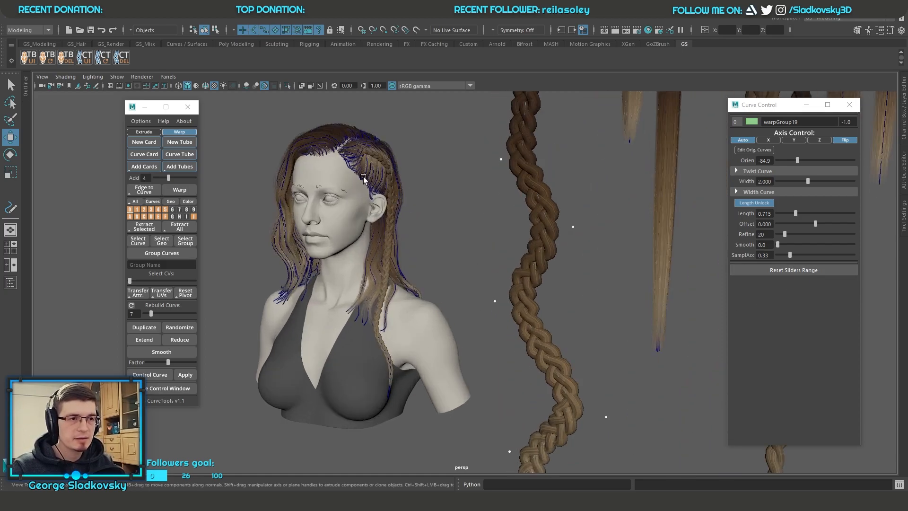
scroll(506, 203, "down", 3)
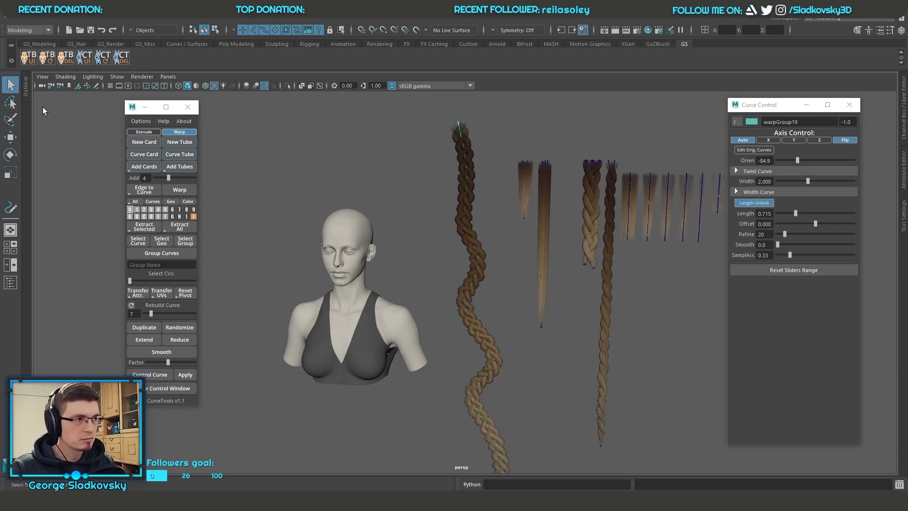
left_click(27, 88)
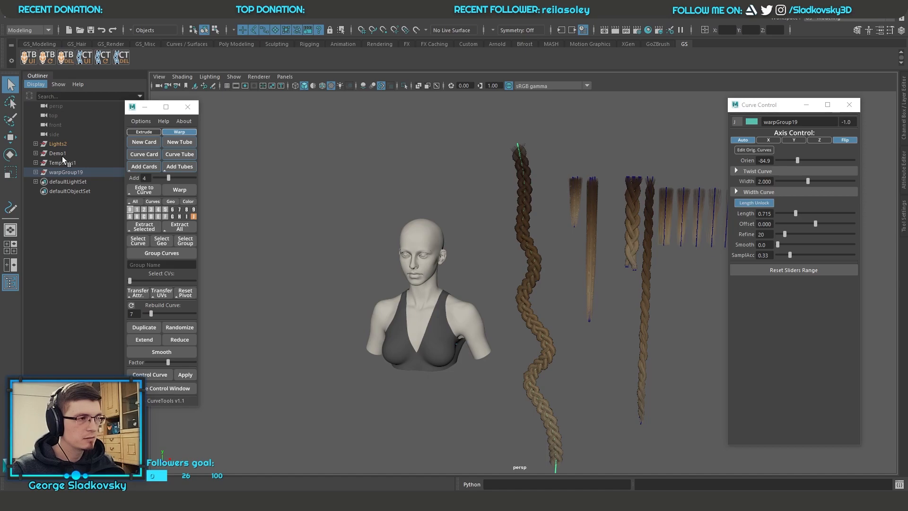
left_click(36, 154)
left_click(56, 154)
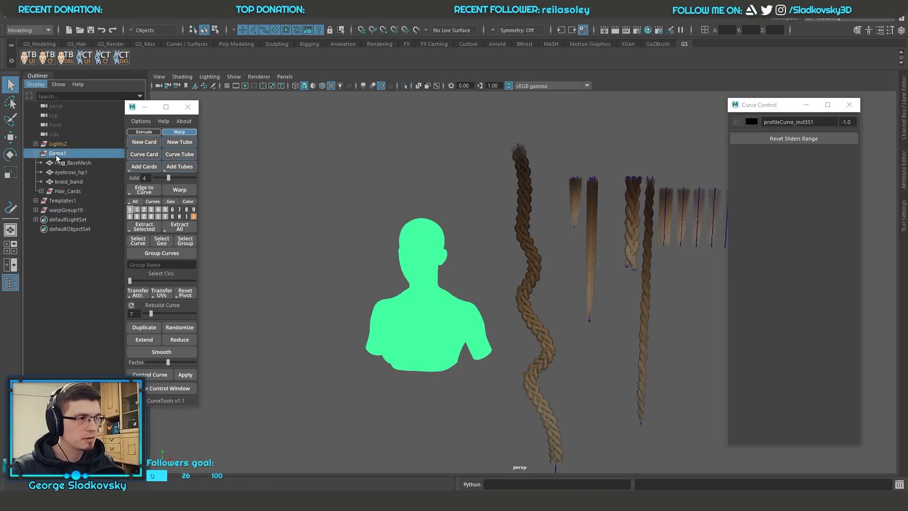
key("ctrl+h")
Step: Turn on original curve editing for the warped braid and view its straight original up close
left_click(527, 299)
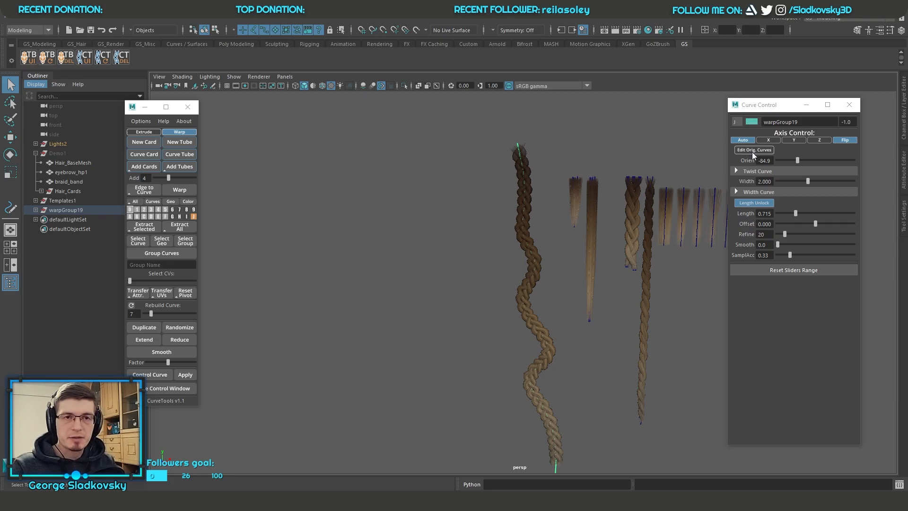
left_click(752, 151)
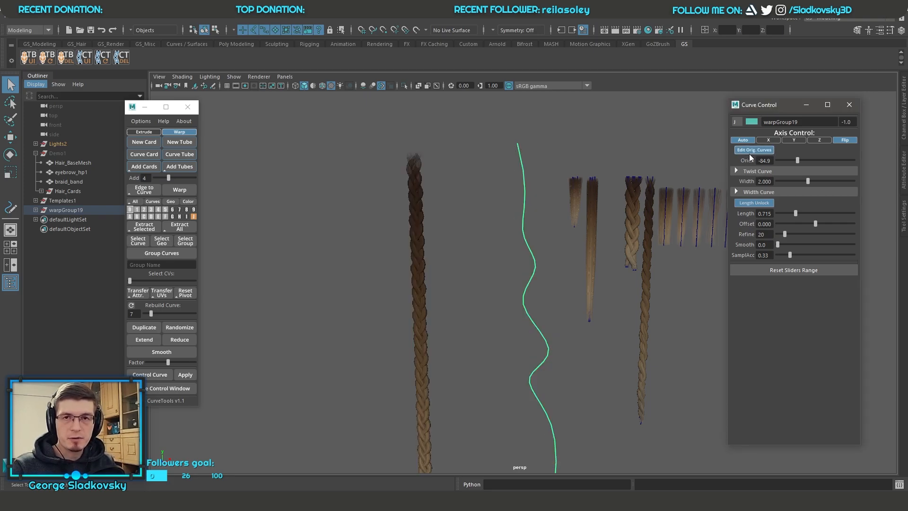
left_click_drag(490, 229, 456, 236, "alt")
left_click_drag(509, 380, 519, 193, "alt")
left_click_drag(510, 160, 534, 177, "alt")
left_click(535, 176)
left_click(524, 195)
left_click(410, 211)
left_click_drag(409, 211, 478, 221, "alt")
scroll(430, 225, "up", 4)
middle_click_drag(478, 221, 525, 346, "alt")
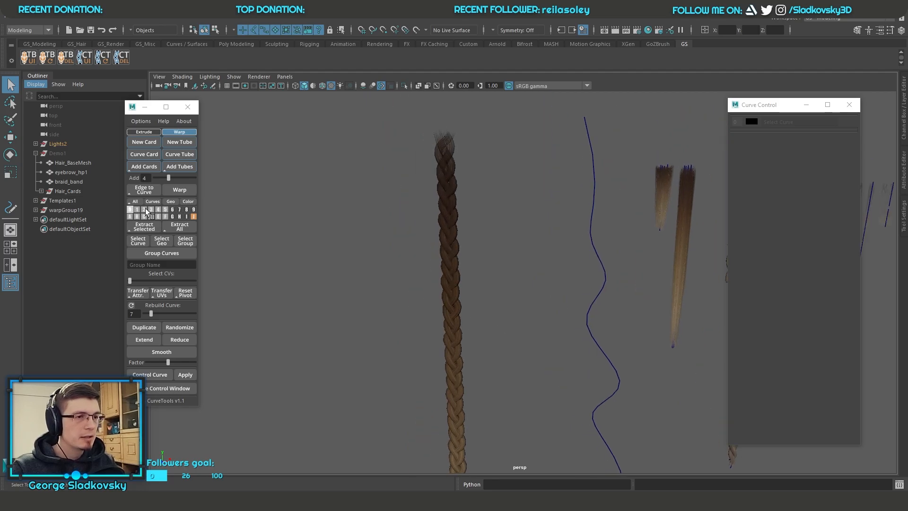
Step: Change the display state of layer 0 and select one of the strand curves at the top of the straight original braid
right_click_drag(128, 209, 125, 235)
middle_click_drag(451, 288, 451, 236, "alt")
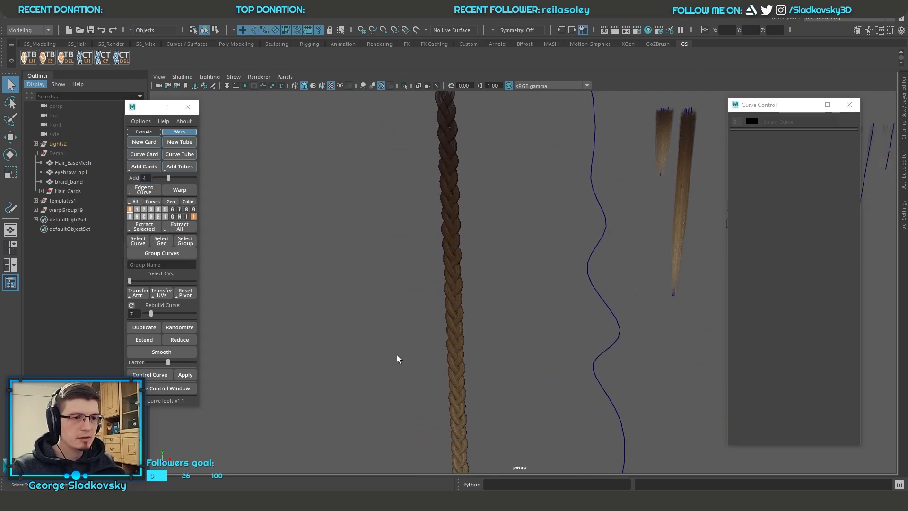
left_click_drag(401, 362, 492, 343)
middle_click_drag(459, 157, 563, 321, "alt")
scroll(450, 230, "up", 4)
left_click(520, 271)
left_click_drag(407, 224, 515, 319)
scroll(561, 326, "down", 4)
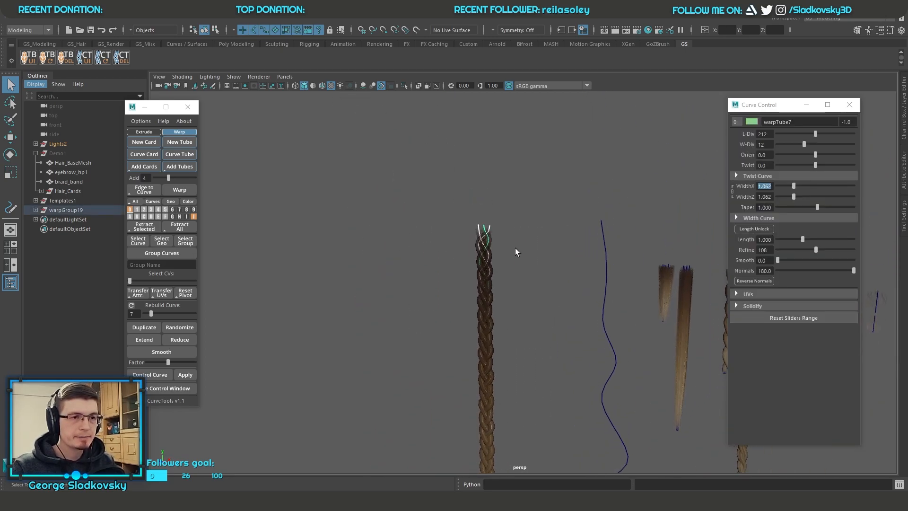
key("f")
right_click_drag(194, 217, 198, 185)
left_click(394, 212)
left_click_drag(395, 211, 608, 203, "alt")
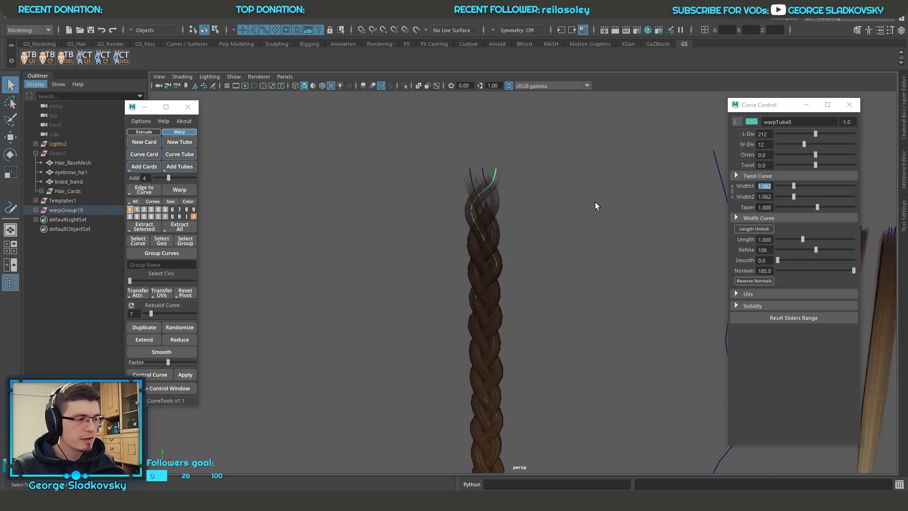
Step: Move control vertices of the original braid's strands outward on both sides to form two protruding loops
right_click_drag(586, 203, 496, 210, "alt")
middle_click_drag(533, 316, 487, 124, "alt")
right_click_drag(492, 180, 496, 258, "alt")
middle_click_drag(496, 268, 530, 305, "alt")
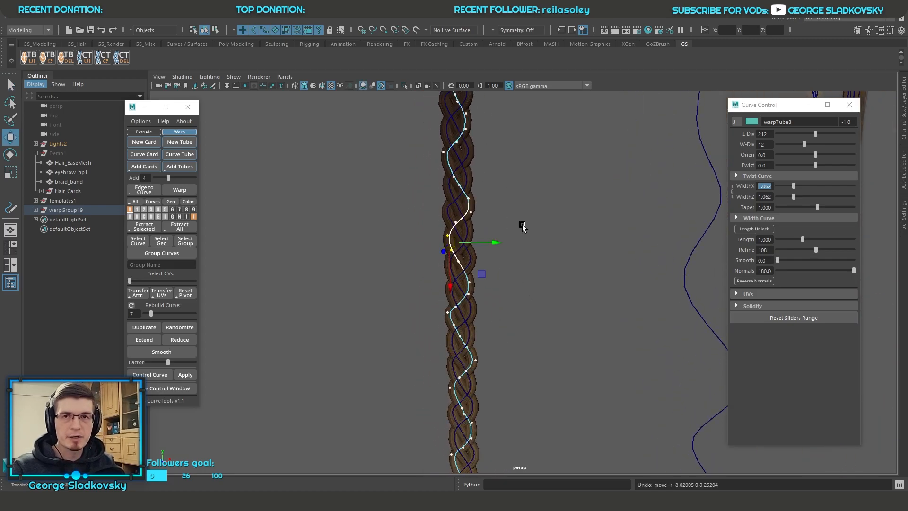
mouse_move(451, 244)
left_click_drag(450, 244, 409, 243)
left_click(478, 361)
left_click_drag(492, 362, 557, 366)
key("q")
right_click_drag(561, 208, 605, 195)
left_click(605, 193)
Step: Select the braid's warp curve and turn off original curve editing to return the braid to its warped shape
scroll(604, 192, "down", 4)
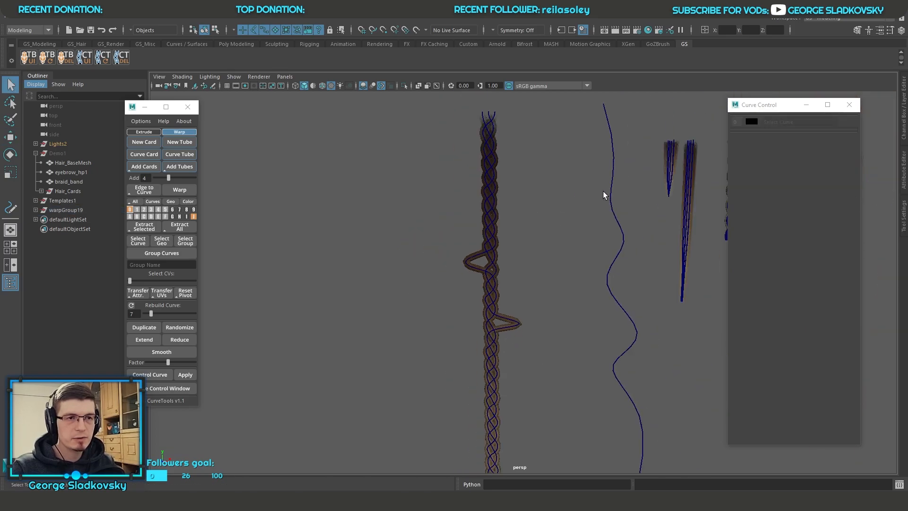
middle_click_drag(604, 191, 566, 215, "alt")
left_click(567, 215)
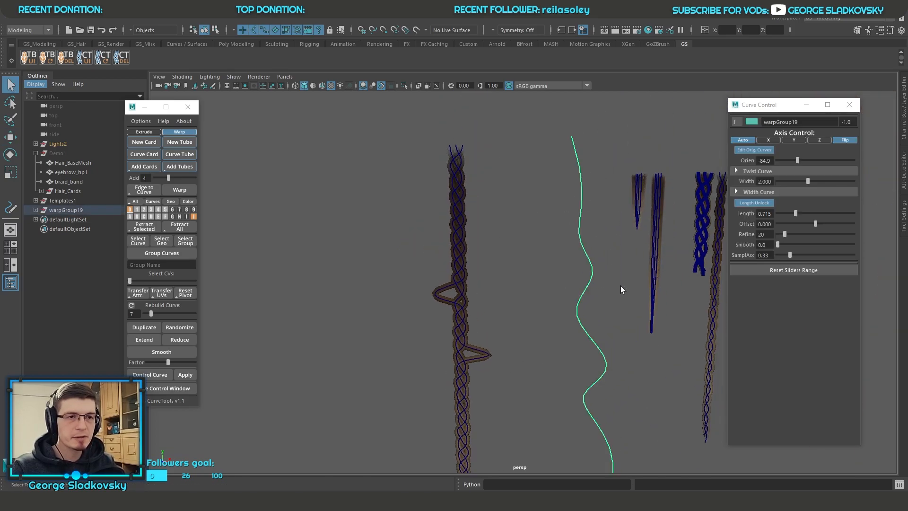
left_click(748, 151)
middle_click_drag(595, 218, 523, 169, "alt")
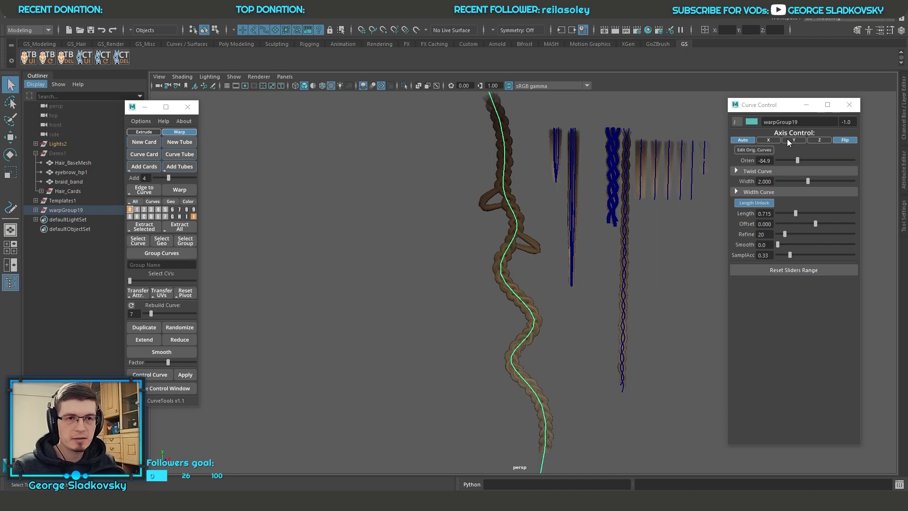
Step: Turn original curve editing back on and pull several control vertices of another strand out of the braid into a loop
left_click(754, 150)
scroll(461, 315, "up", 4)
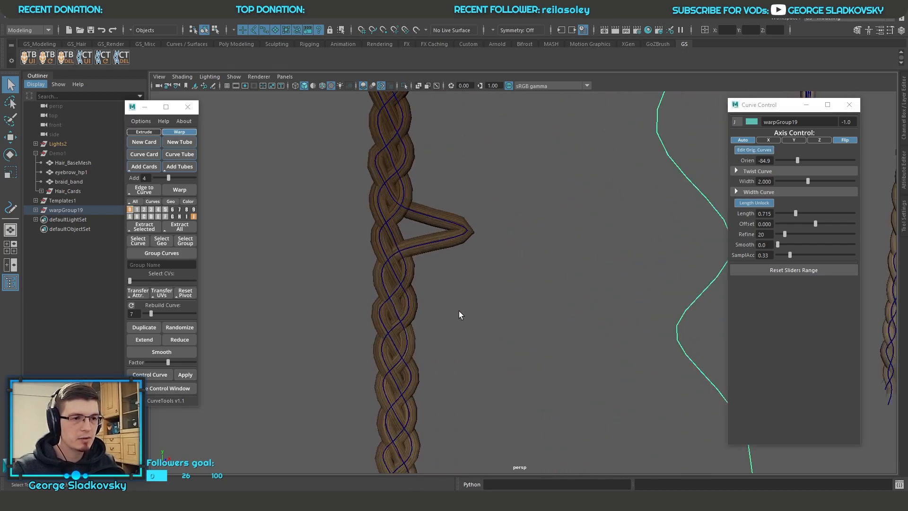
left_click(410, 297)
key("f")
scroll(537, 262, "up", 5)
right_click_drag(598, 253, 537, 259)
scroll(540, 254, "up", 5)
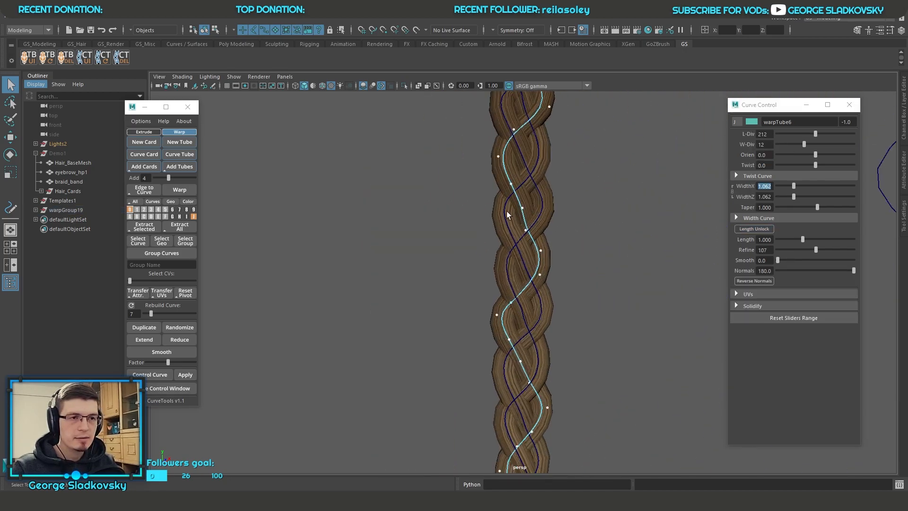
left_click_drag(503, 201, 550, 259)
key("w")
left_click_drag(528, 226, 601, 230)
key("q")
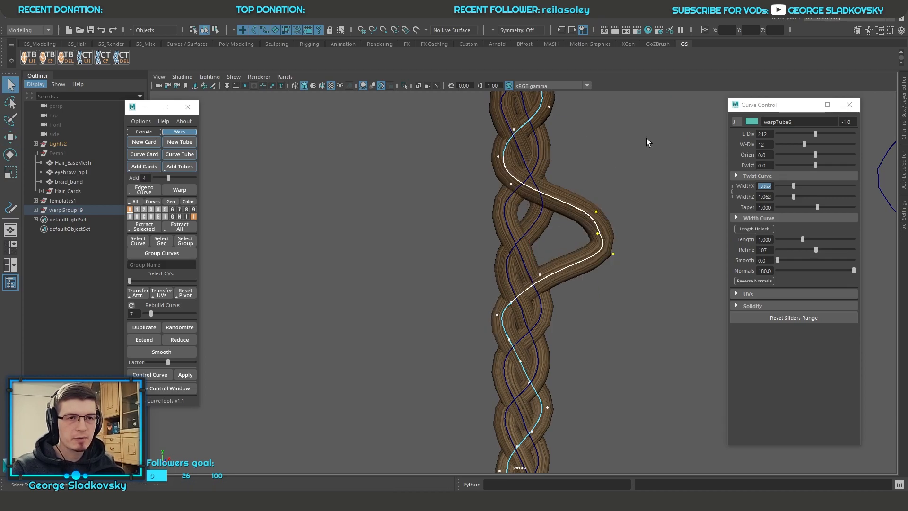
Step: Examine the individual strand curves of the edited original braid, selecting strands at its top
scroll(645, 138, "down", 6)
middle_click_drag(610, 182, 569, 238, "alt")
scroll(569, 238, "down", 1)
middle_click_drag(507, 271, 512, 378, "alt")
right_click_drag(564, 182, 574, 178)
left_click(573, 189)
middle_click_drag(573, 197, 576, 271, "alt")
left_click(493, 151)
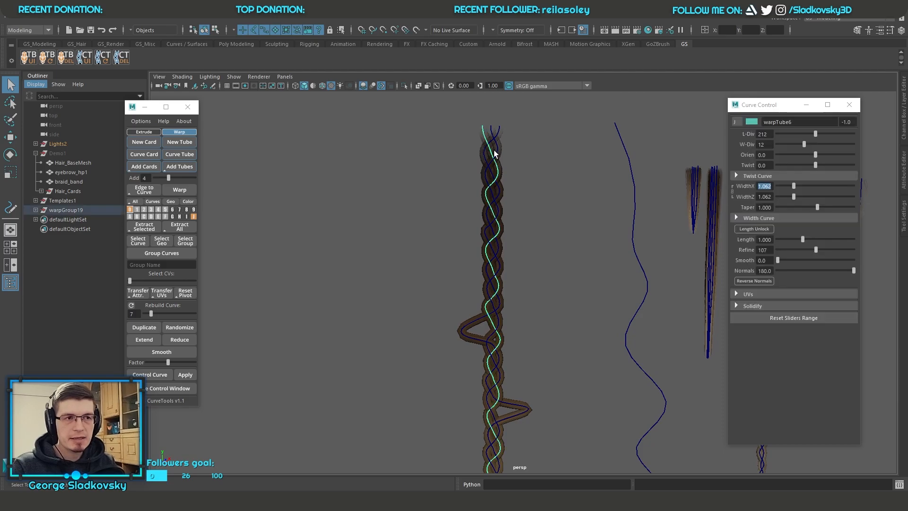
left_click(494, 140)
middle_click_drag(623, 207, 411, 240, "alt")
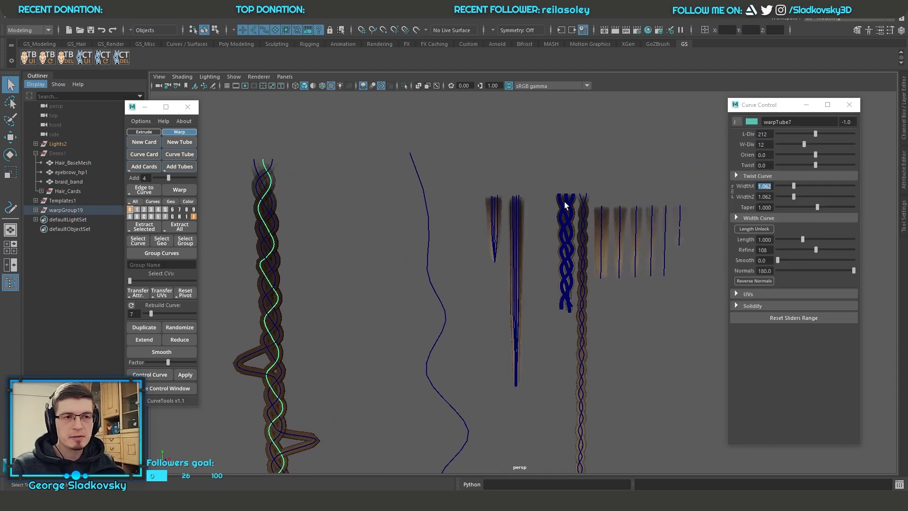
Step: Switch the viewport to untextured shaded display and inspect the three strands of the original braid
middle_click_drag(357, 211, 486, 212, "alt")
middle_click_drag(423, 343, 434, 287, "alt")
key("5")
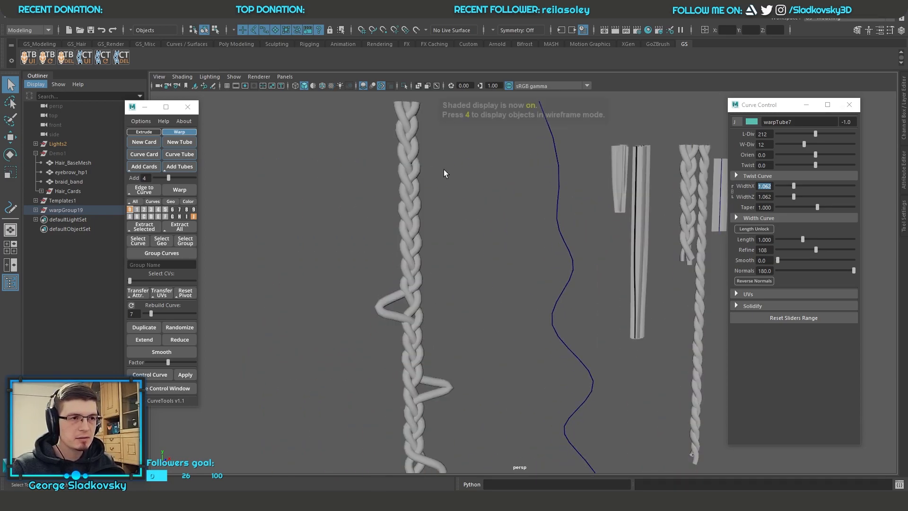
middle_click_drag(414, 118, 434, 154, "alt")
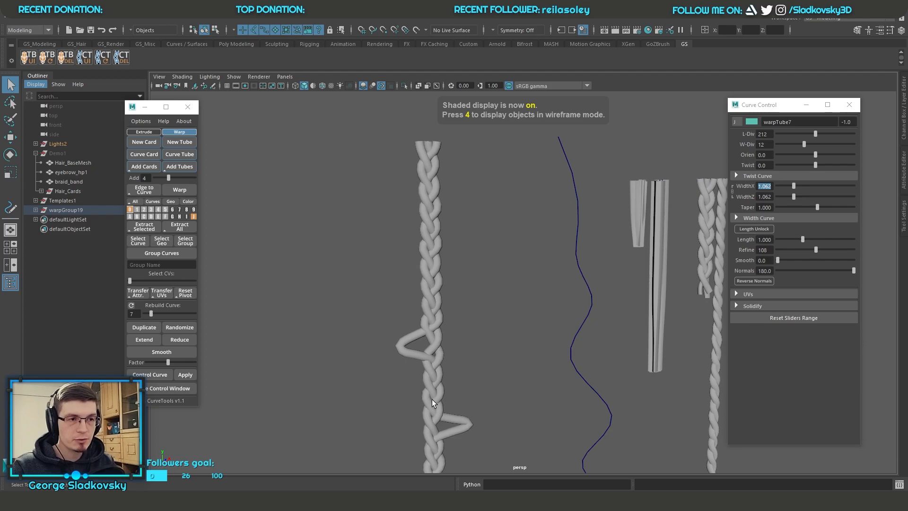
middle_click_drag(530, 350, 522, 297, "alt")
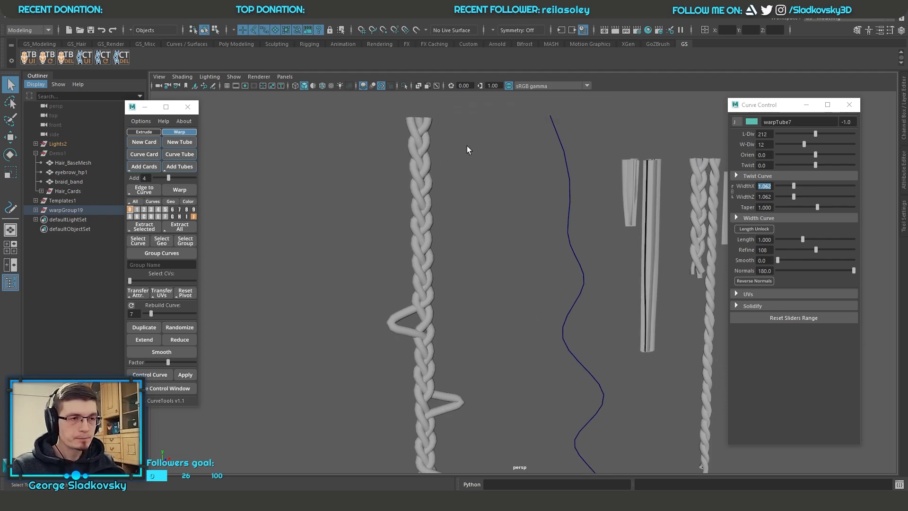
left_click_drag(464, 145, 403, 124, "alt")
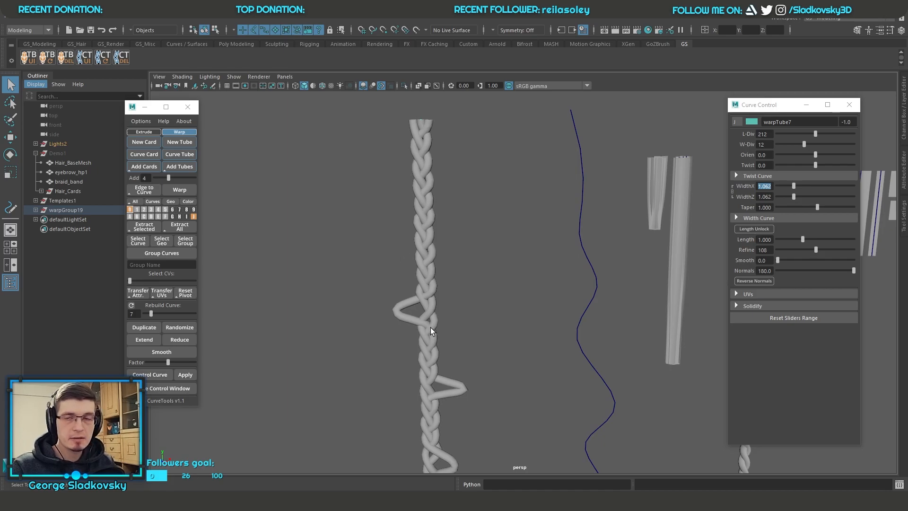
mouse_move(427, 191)
left_mouse_down("alt")
mouse_move(407, 216)
mouse_move(423, 209)
left_mouse_up("alt")
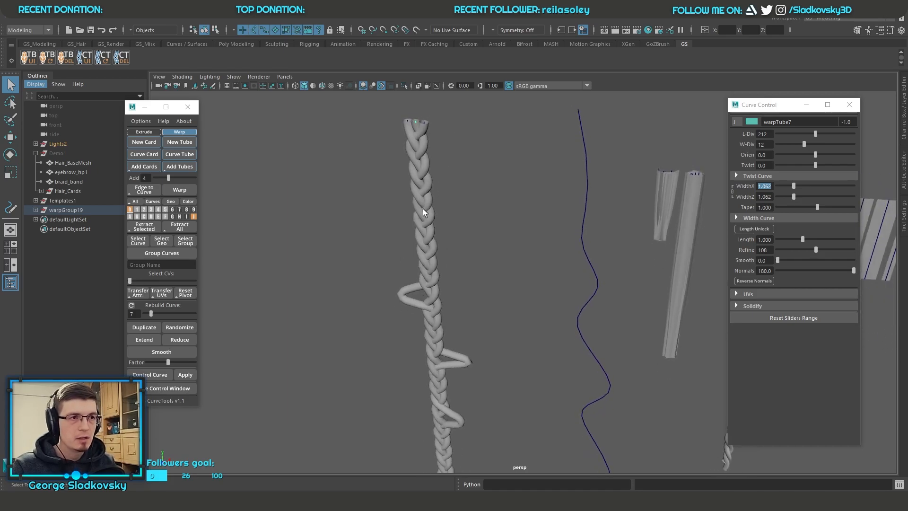
left_click(453, 155)
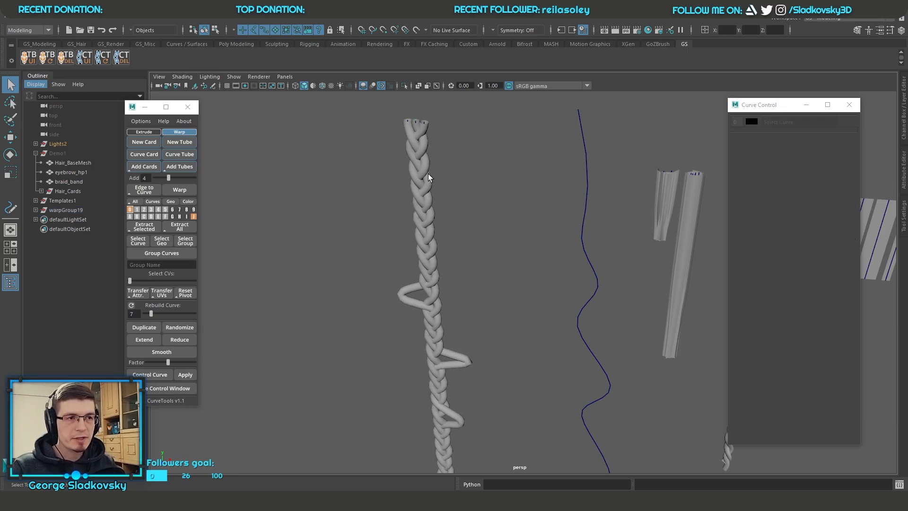
left_click_drag(362, 124, 413, 157)
left_click_drag(470, 184, 565, 235, "alt")
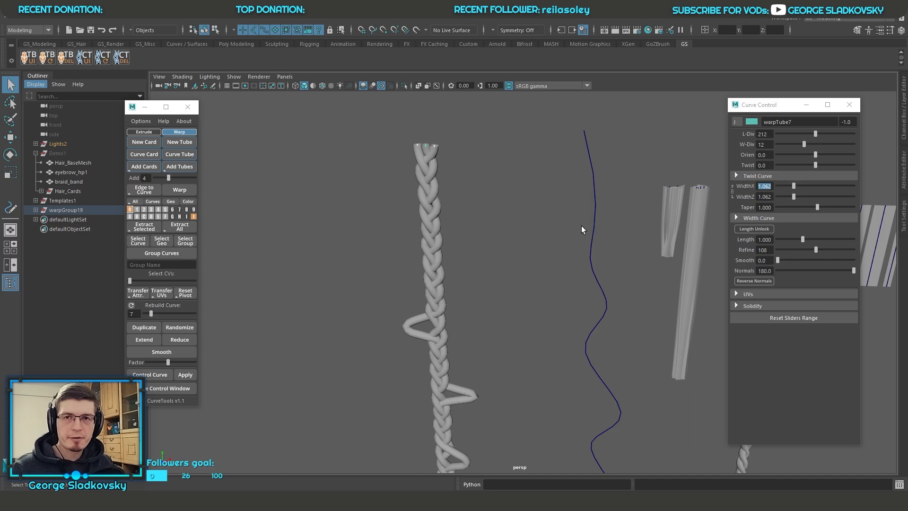
Step: Select the warp curve again and leave original curve editing so the looped braid follows the curve
left_click_drag(582, 229, 636, 263)
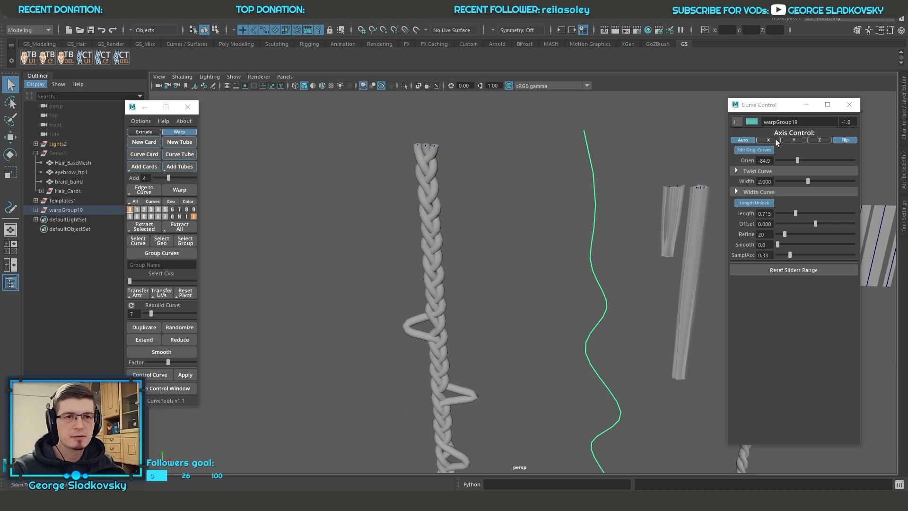
left_click(764, 150)
middle_click_drag(649, 225, 568, 178, "alt")
left_click_drag(567, 178, 544, 161, "alt")
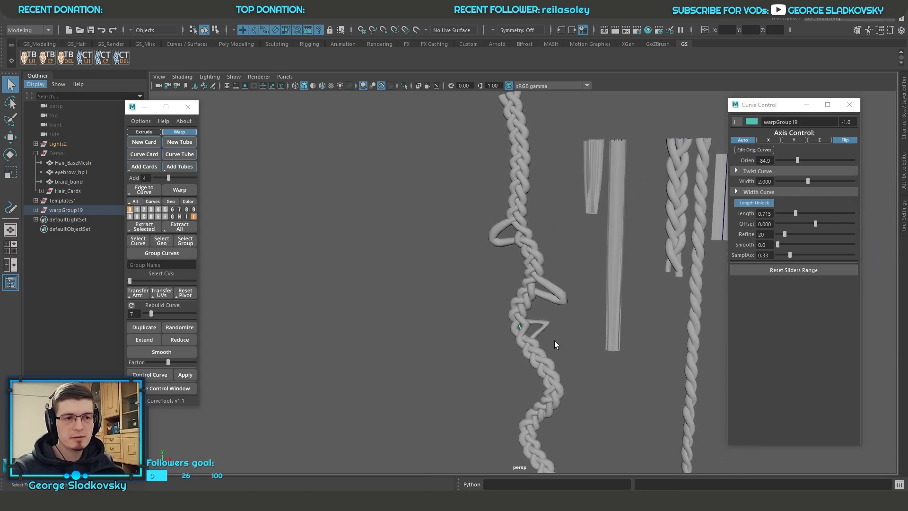
Step: Move control vertices of the warp curve to reshape the middle section of the looped braid
right_click_drag(522, 333, 461, 344)
left_click(495, 318)
key("w")
left_click_drag(495, 318, 588, 326)
mouse_move(541, 306)
left_mouse_down()
mouse_move(563, 309)
mouse_move(517, 318)
mouse_move(545, 315)
left_mouse_up()
left_click(583, 383)
mouse_move(582, 382)
left_mouse_down()
mouse_move(534, 358)
mouse_move(583, 382)
left_mouse_up()
key("q")
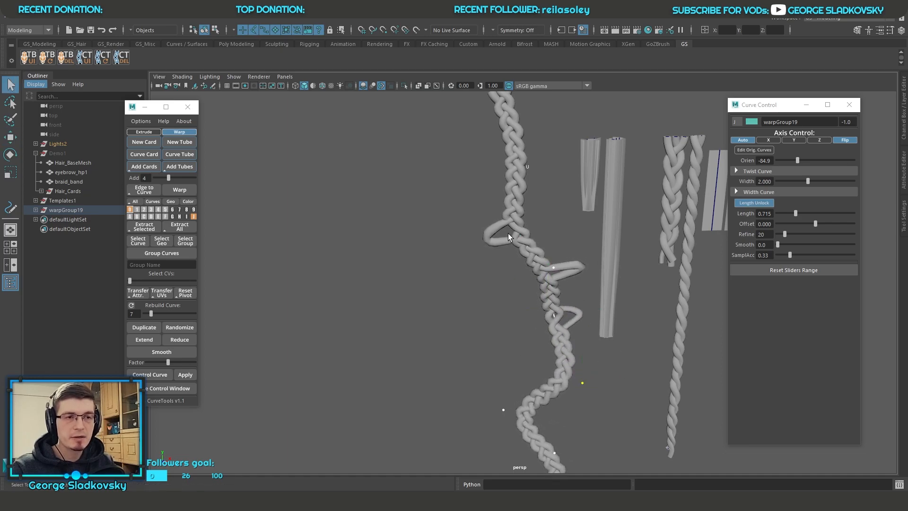
Step: Examine the reshaped warped braid and its protruding loops from several angles and distances
scroll(517, 194, "down", 6)
right_click_drag(521, 175, 558, 161)
left_click(559, 169)
scroll(559, 169, "up", 1)
scroll(496, 222, "up", 3)
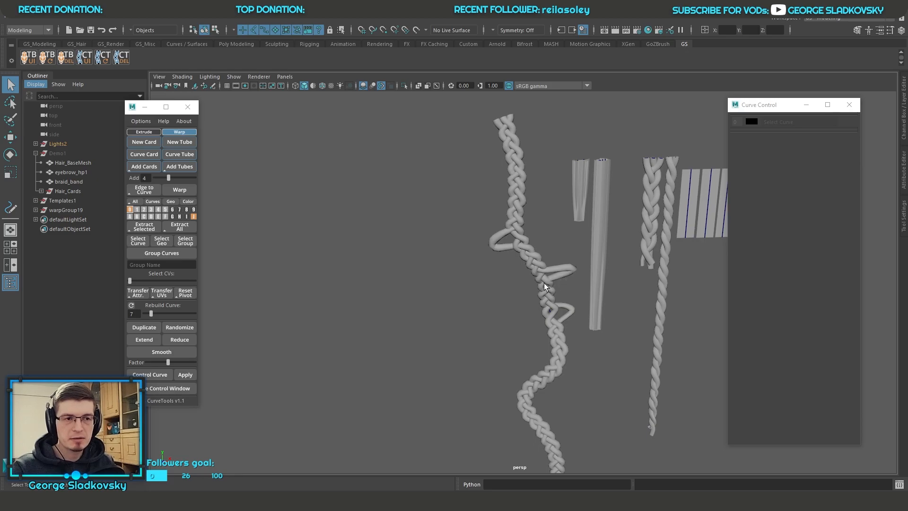
left_click_drag(561, 286, 525, 316)
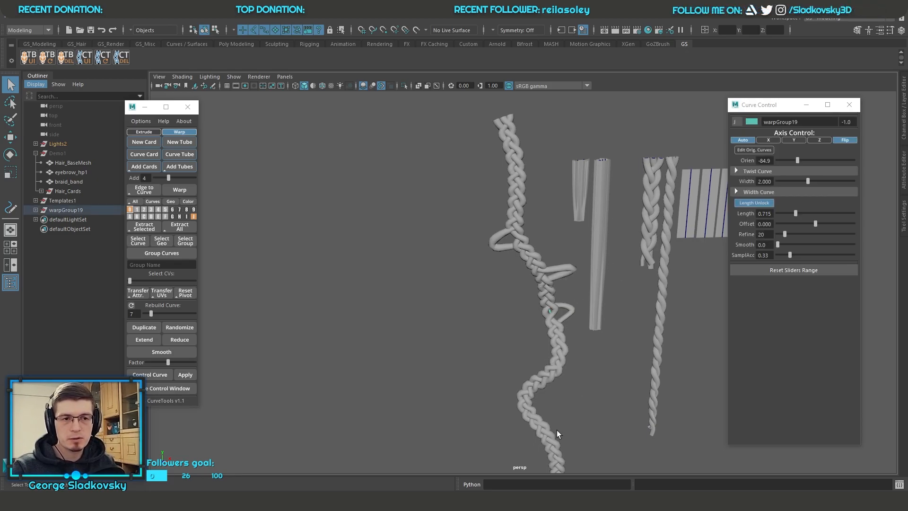
left_click_drag(598, 346, 549, 339, "alt")
left_click_drag(558, 280, 533, 280, "alt")
scroll(533, 280, "down", 3)
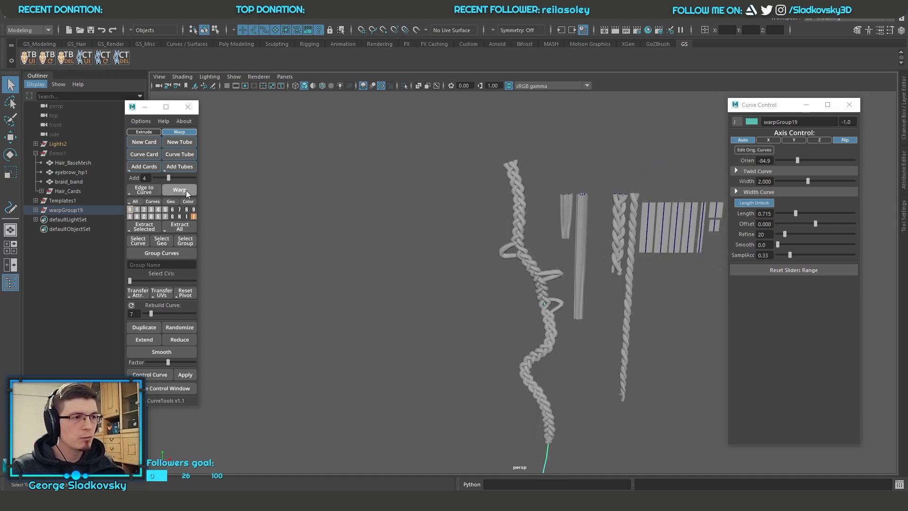
Step: Show the viewport grid and create a tall polygon cylinder beside the braids, about 6.16 in radius and 125.24 high
scroll(531, 261, "down", 5)
left_click(431, 291)
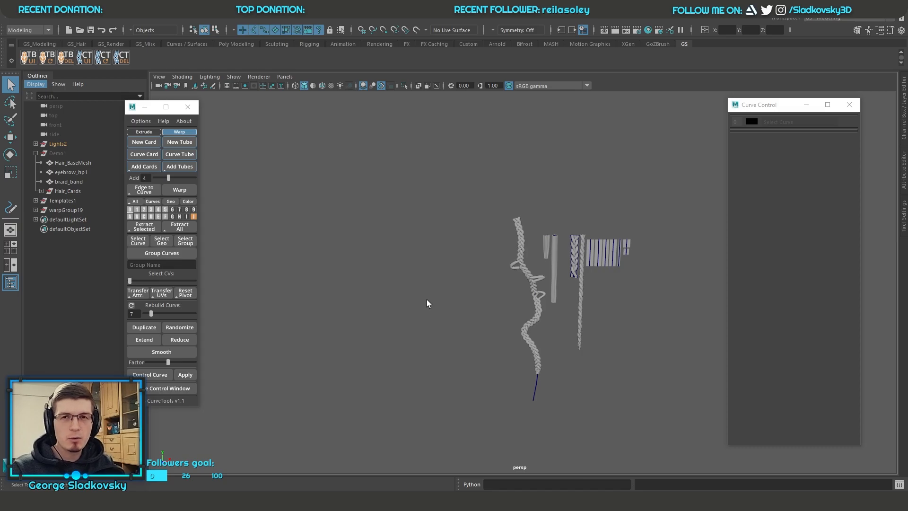
left_click_drag(427, 302, 429, 361, "alt")
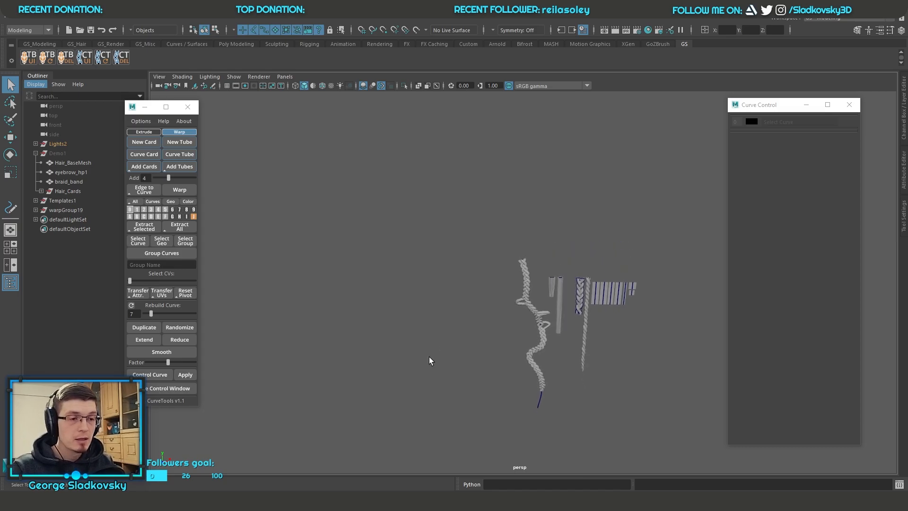
left_click(231, 84)
middle_click_drag(389, 242, 373, 178, "alt")
left_click_drag(374, 178, 378, 155, "alt")
right_click_drag(455, 249, 403, 248, "shift")
left_click_drag(426, 271, 428, 128)
key("f")
middle_click_drag(466, 214, 455, 236, "alt")
right_click_drag(455, 235, 474, 251, "alt")
middle_click_drag(474, 251, 399, 254, "alt")
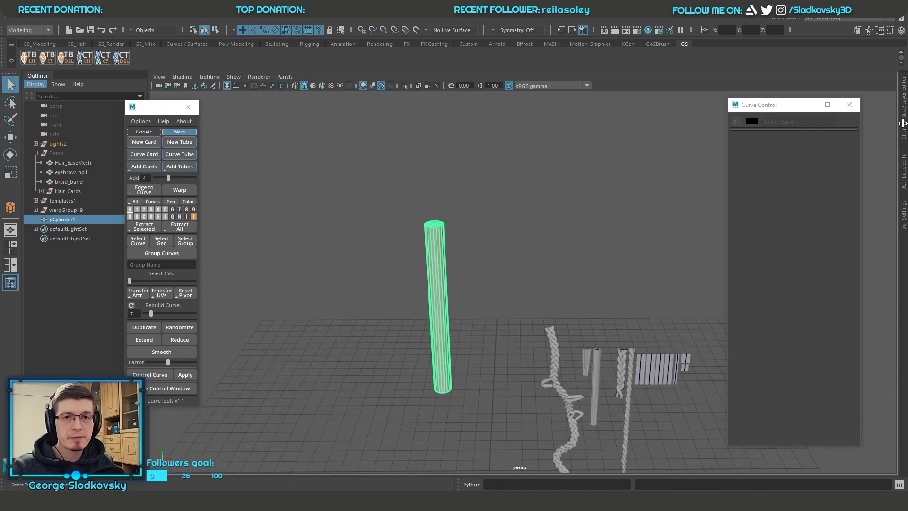
Step: Increase the cylinder's height subdivisions in the Channel Box and scale it to 0.468 in X and Z
left_click(904, 125)
left_click_drag(773, 105, 663, 98)
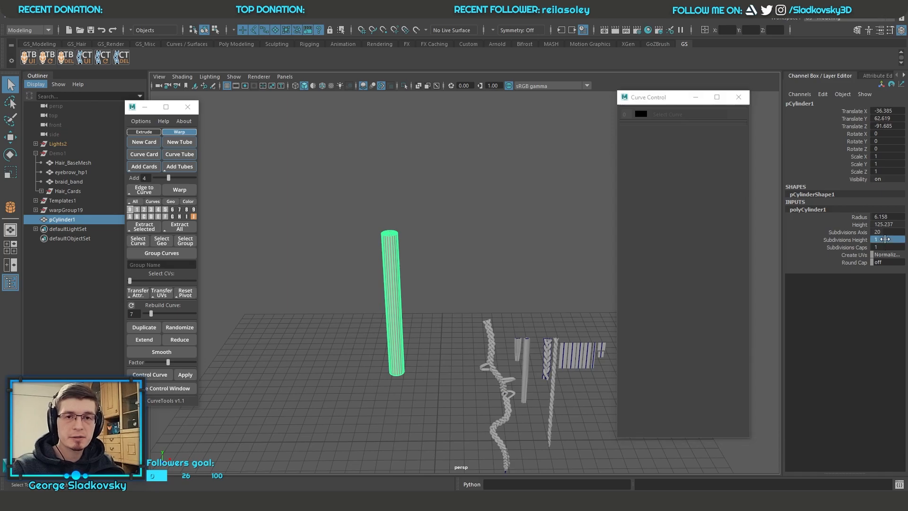
middle_click_drag(435, 228, 474, 175, "alt")
left_click_drag(474, 174, 455, 200, "alt")
key("e")
key("r")
left_click_drag(448, 278, 436, 275)
key("q")
right_click_drag(516, 211, 548, 198)
left_click_drag(370, 213, 475, 262)
left_click(490, 260)
Step: Draw a long S-shaped curve beside the cylinder with a curve tool
left_click(59, 21)
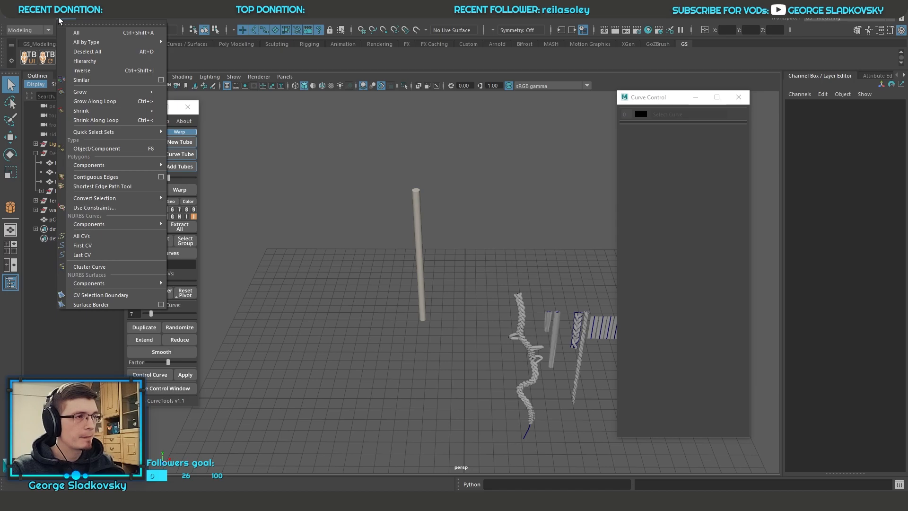
mouse_move(42, 19)
mouse_move(80, 87)
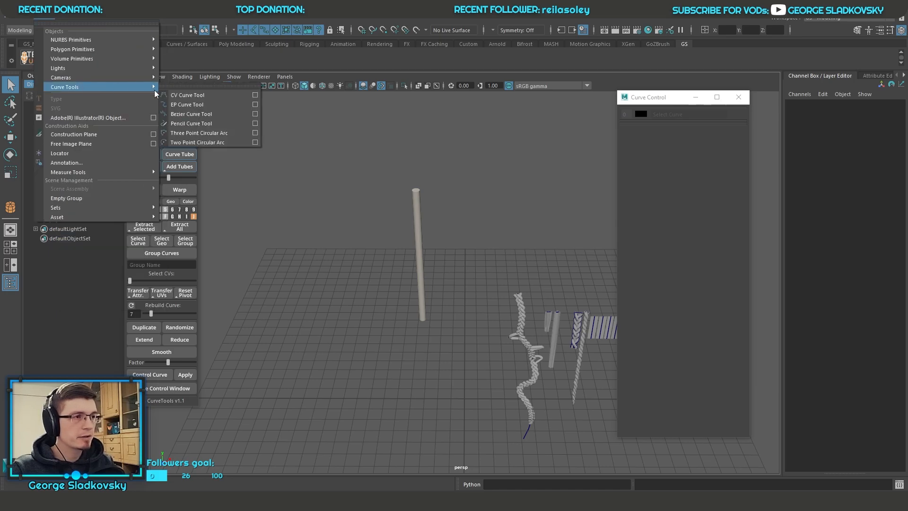
left_click(206, 114)
left_click_drag(481, 250, 442, 454)
key("q")
Step: Try to warp the cylinder along the drawn curve on layer 0
left_click(395, 310)
mouse_move(396, 309)
left_mouse_down("alt")
mouse_move(400, 273)
mouse_move(390, 263)
left_mouse_up("alt")
left_click_drag(392, 241, 467, 260)
left_click_drag(467, 259, 482, 229, "alt")
left_click(172, 192)
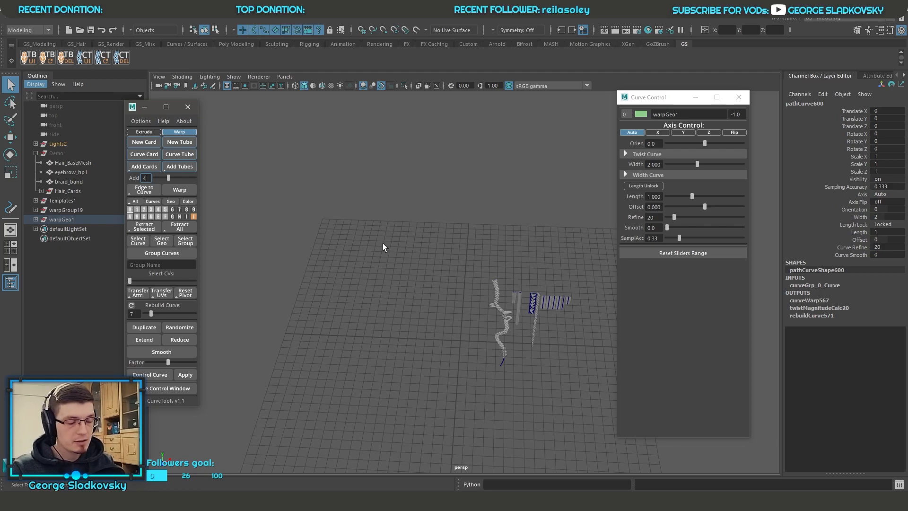
left_click_drag(382, 243, 397, 244, "alt")
key("ctrl+z")
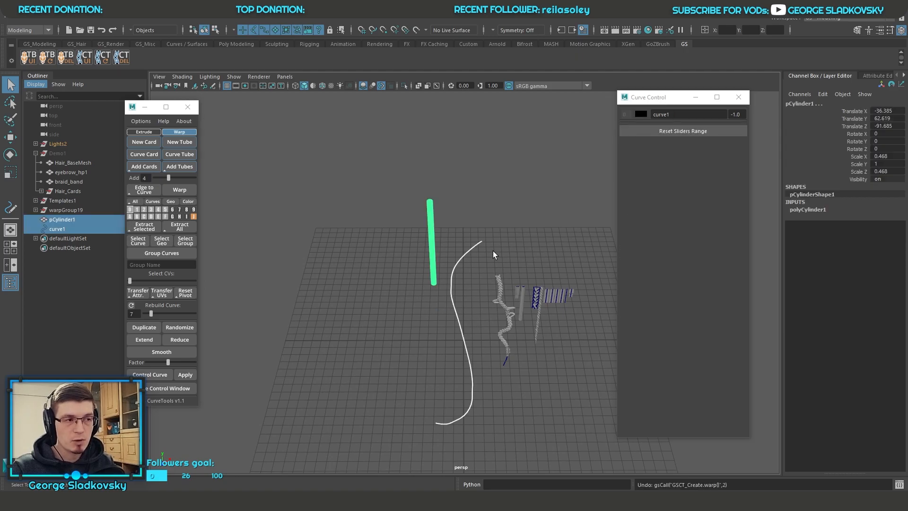
Step: Make layer 9 the active layer and warp the selected cylinder along the drawn curve
right_click_drag(194, 210, 193, 232)
left_click(384, 299)
left_click_drag(396, 315, 475, 253)
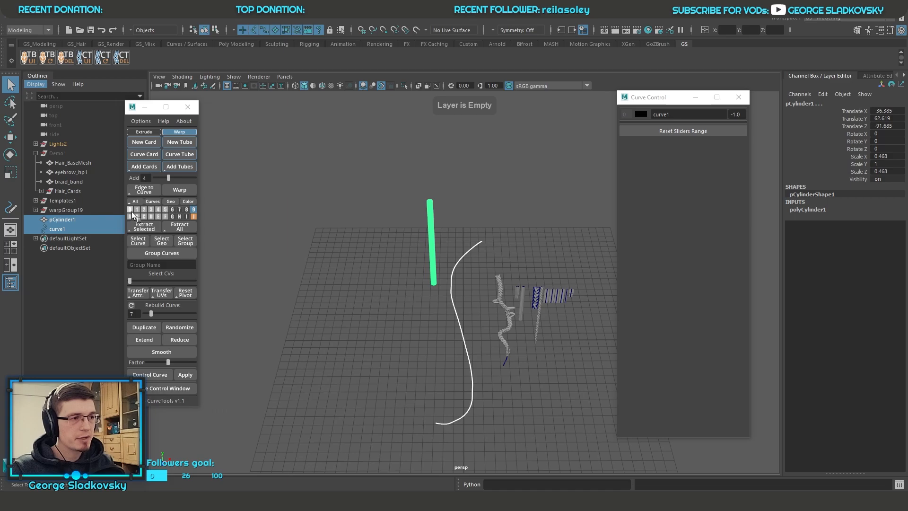
left_click(179, 189)
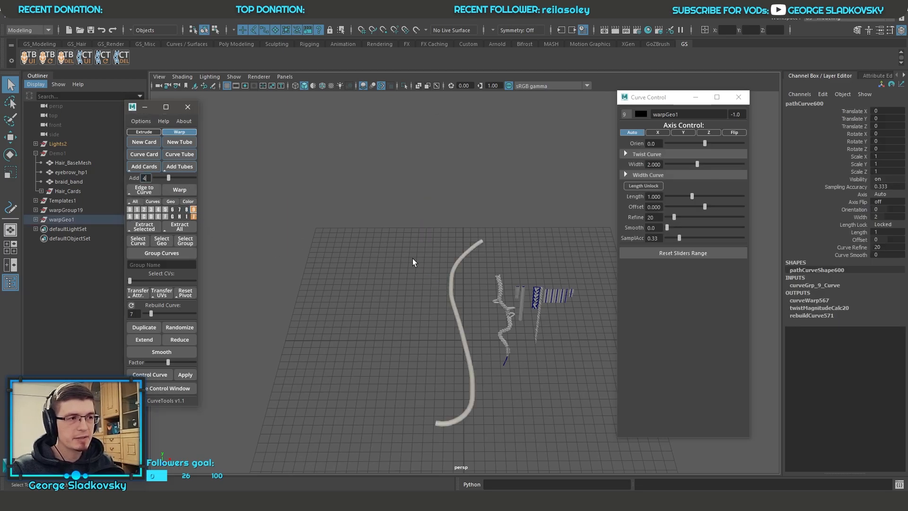
Step: Move a control vertex of the warped cylinder's curve to add a sharp bend in its upper part
left_click_drag(469, 315, 573, 320, "alt")
key("F9")
scroll(378, 326, "up", 4)
middle_click_drag(424, 288, 435, 310, "alt")
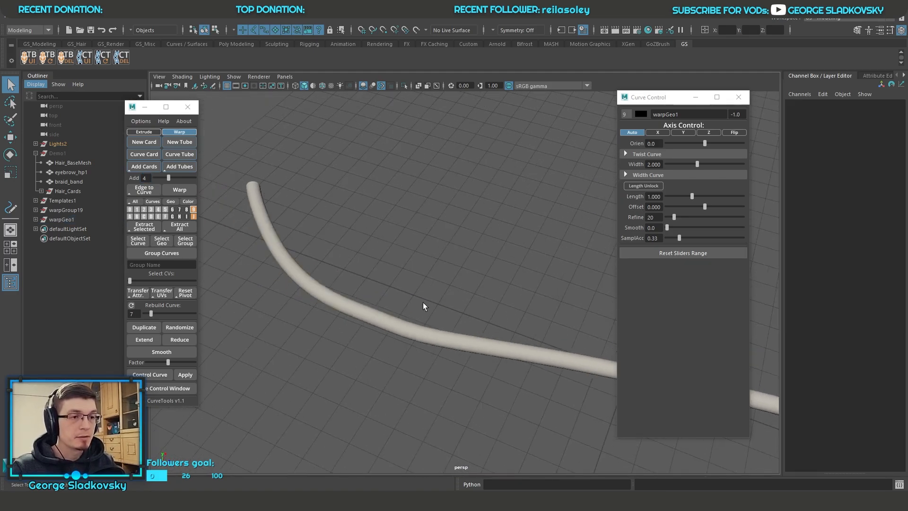
left_click_drag(365, 297, 389, 336)
key("w")
scroll(390, 339, "down", 3)
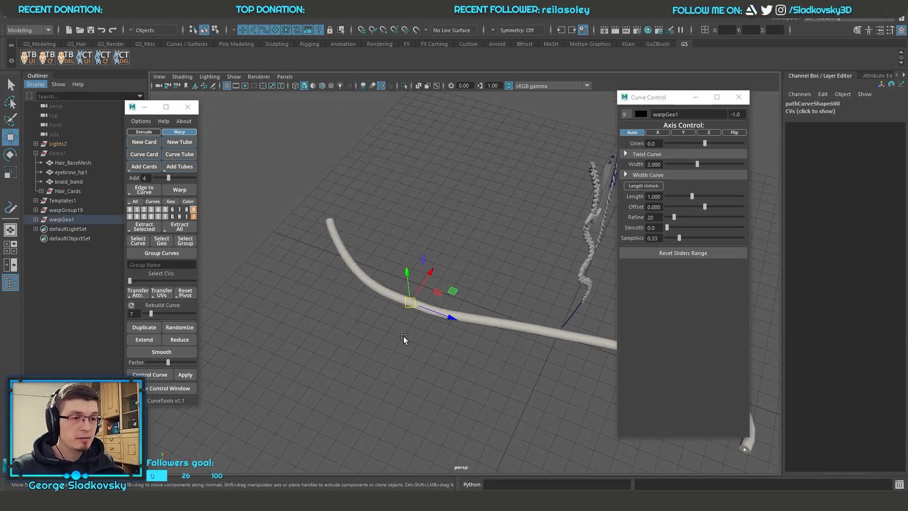
key("4")
middle_click_drag(414, 330, 486, 202)
key("q")
Step: Examine the bent cylinder and its curve's control vertices in wireframe and shaded display
right_click_drag(489, 203, 516, 175)
left_click(515, 181)
middle_click_drag(484, 231, 435, 205, "alt")
left_click_drag(434, 204, 399, 196, "alt")
key("5")
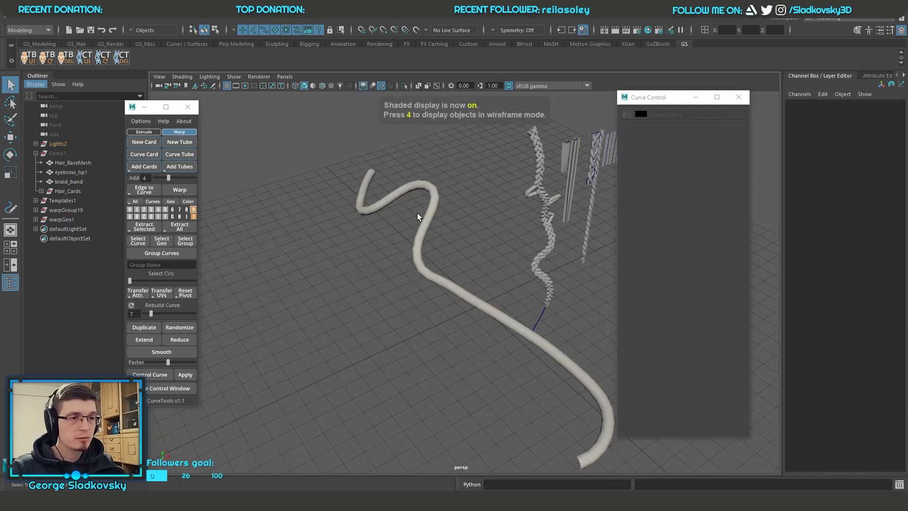
left_click(411, 236)
left_click(429, 278)
key("4")
key("5")
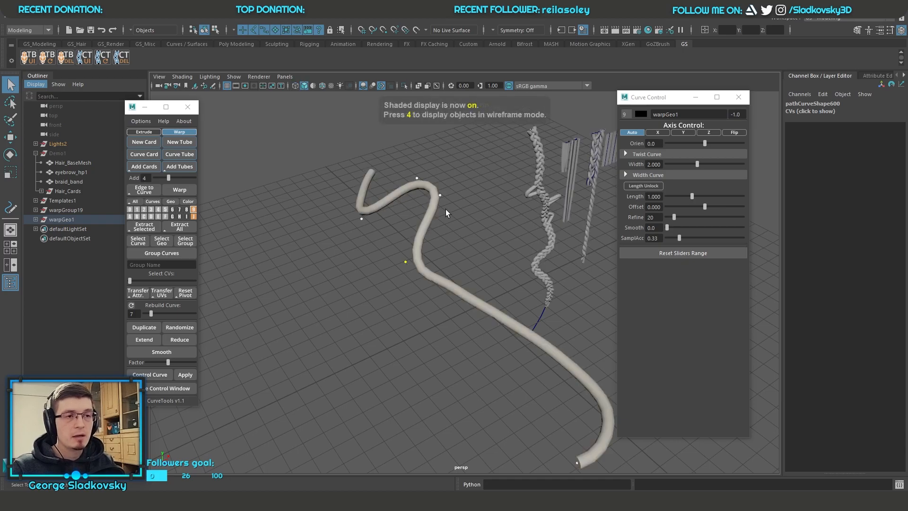
left_click(477, 191)
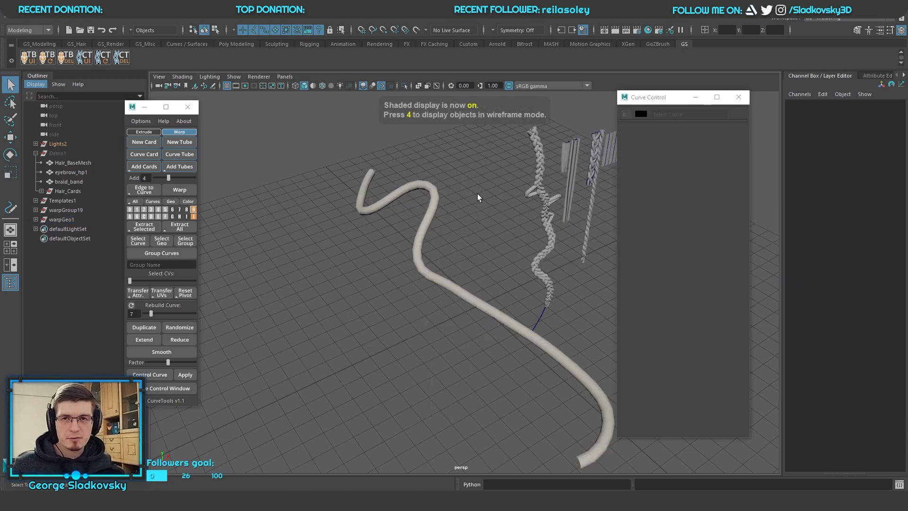
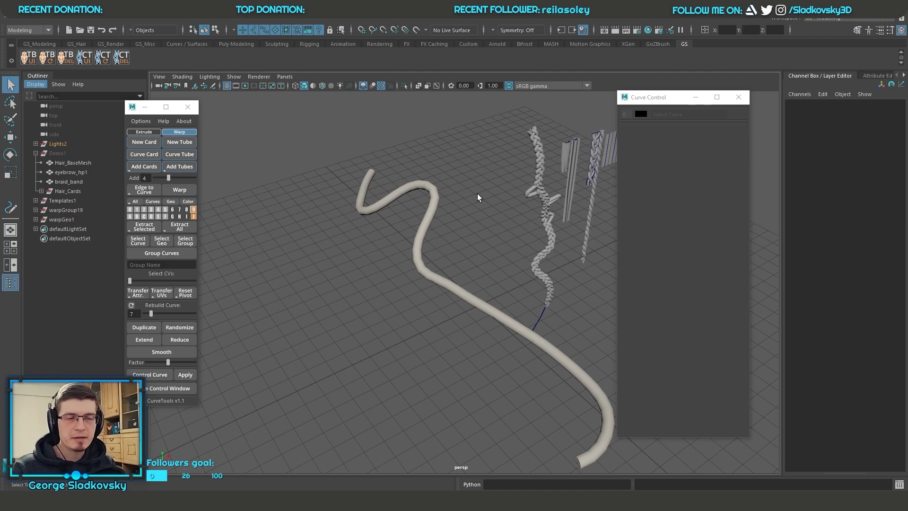
Step: Delete the warped braid and the warped cylinder together with their curves
left_click(548, 251)
key("f")
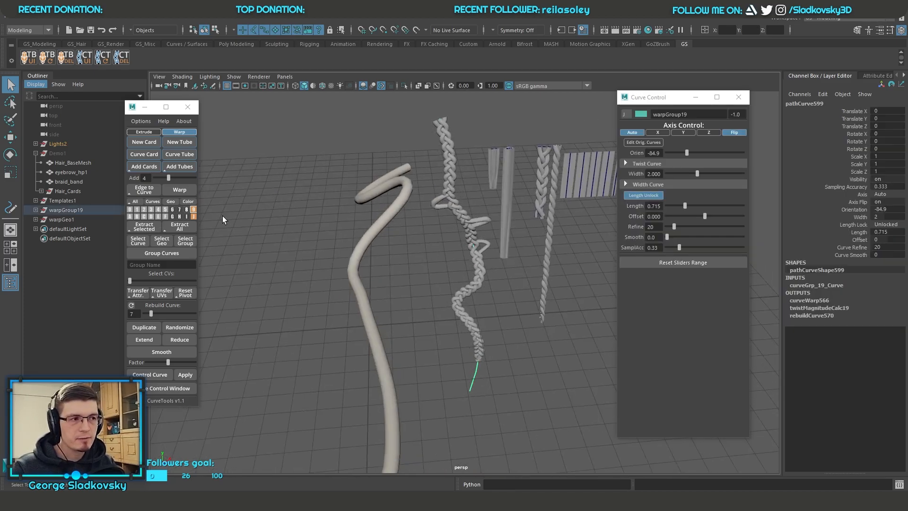
left_click(500, 292)
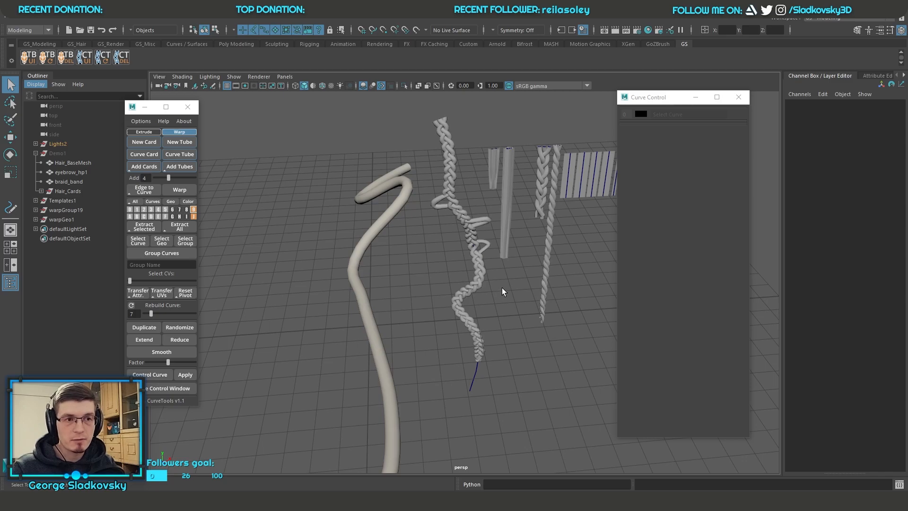
left_click_drag(499, 291, 566, 298)
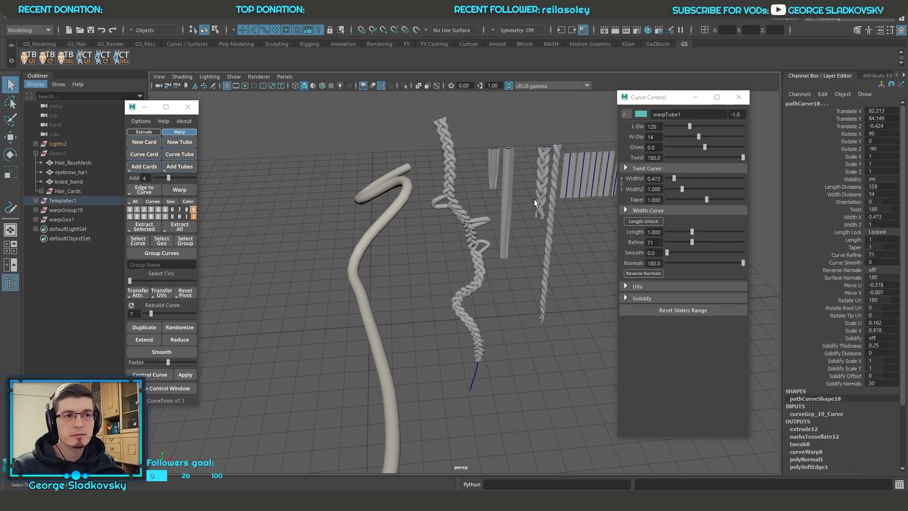
left_click_drag(507, 191, 479, 286)
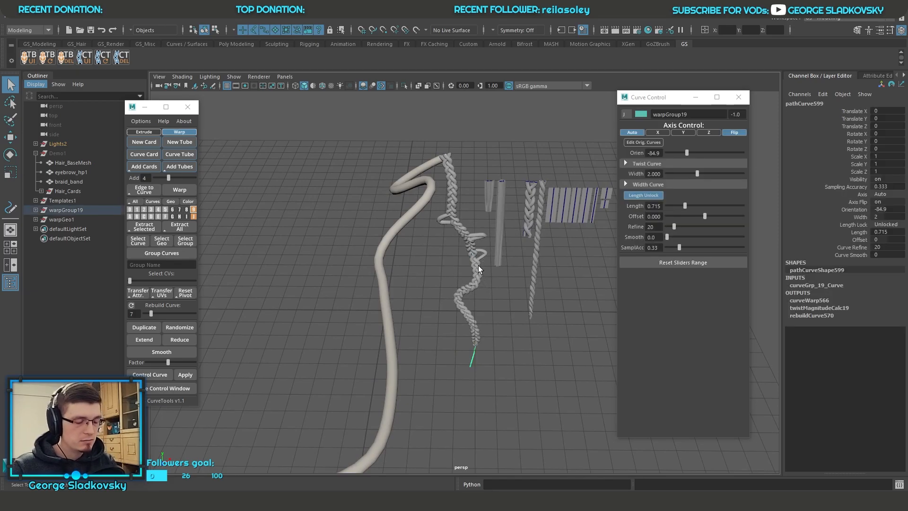
left_click(479, 269)
key("Delete")
left_click_drag(299, 239, 406, 303)
key("Delete")
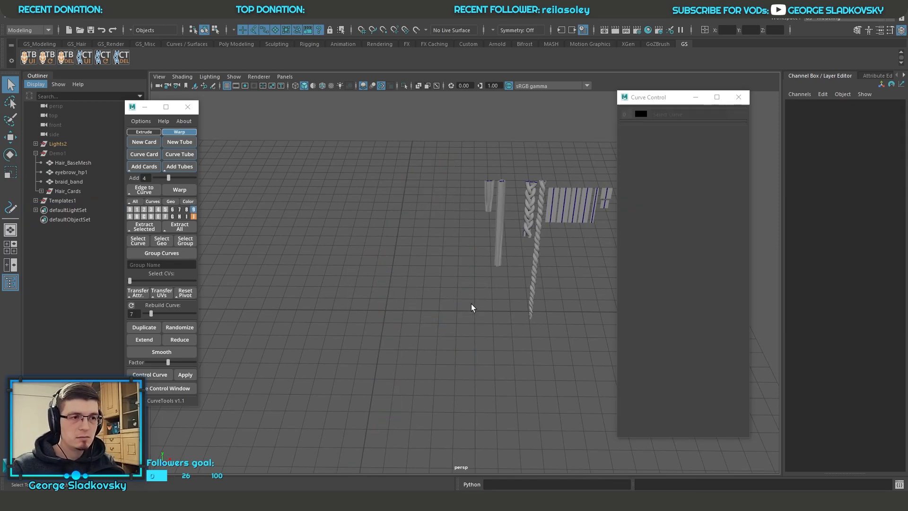
Step: Turn on textured display for the template hair cards and braids
left_click(493, 220)
key("f")
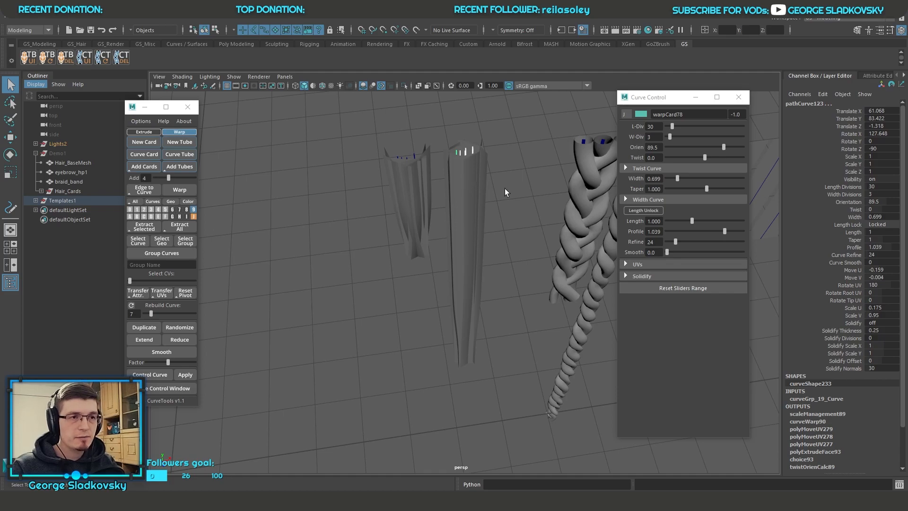
left_click(290, 99)
left_click(331, 85)
left_click_drag(364, 110, 279, 98, "alt")
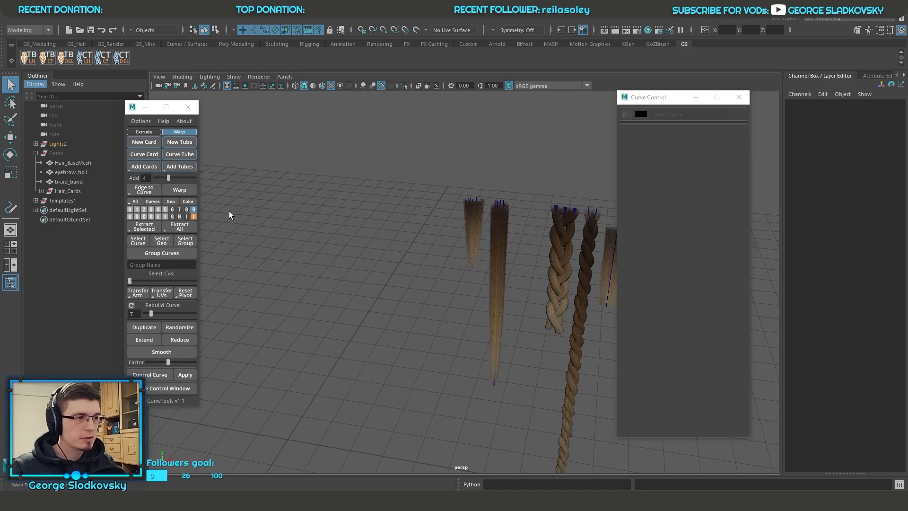
Step: Show all curve layers and unhide the Demo1 group containing the bust with the hair
left_click(134, 202)
middle_click_drag(299, 204, 403, 207, "alt")
left_click_drag(403, 207, 327, 195, "alt")
left_click(58, 154)
key("shift+h")
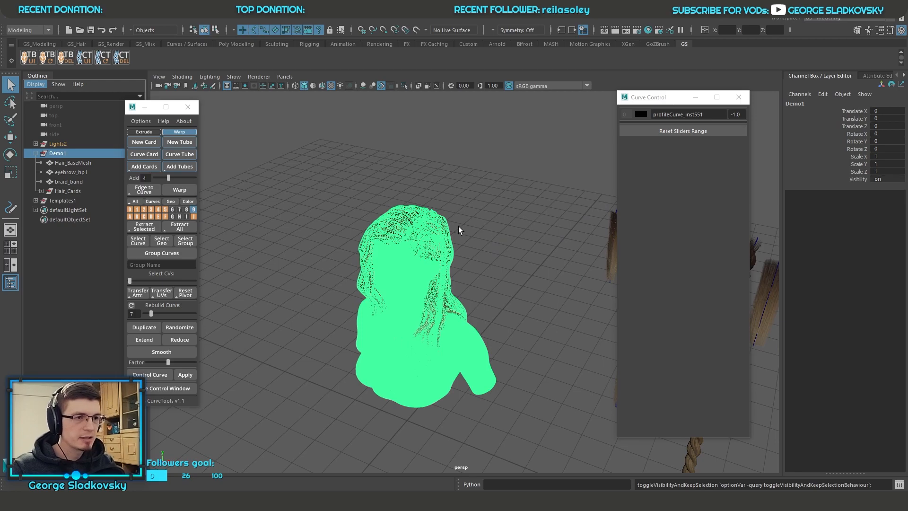
Step: Collapse the Demo1 group and the Outliner, leaving the viewport focused on the bust with nothing selected
left_click(59, 154, "ctrl")
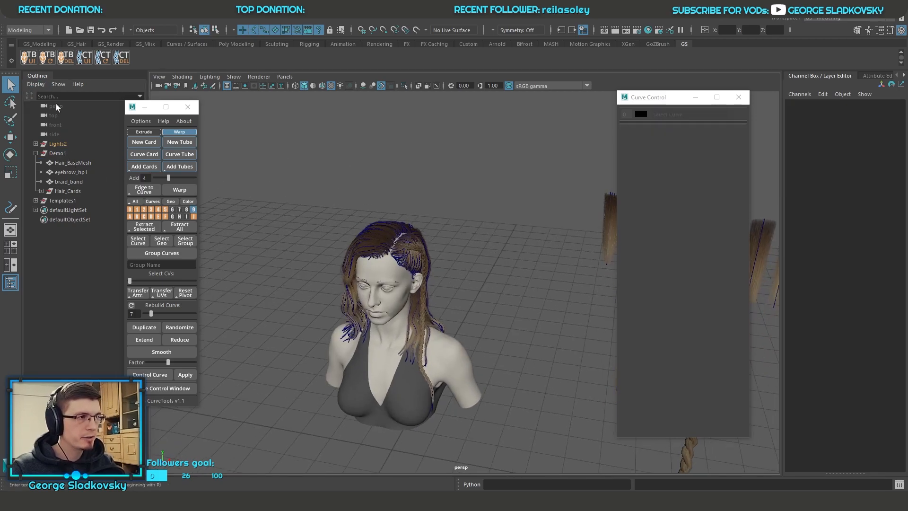
left_click(56, 153)
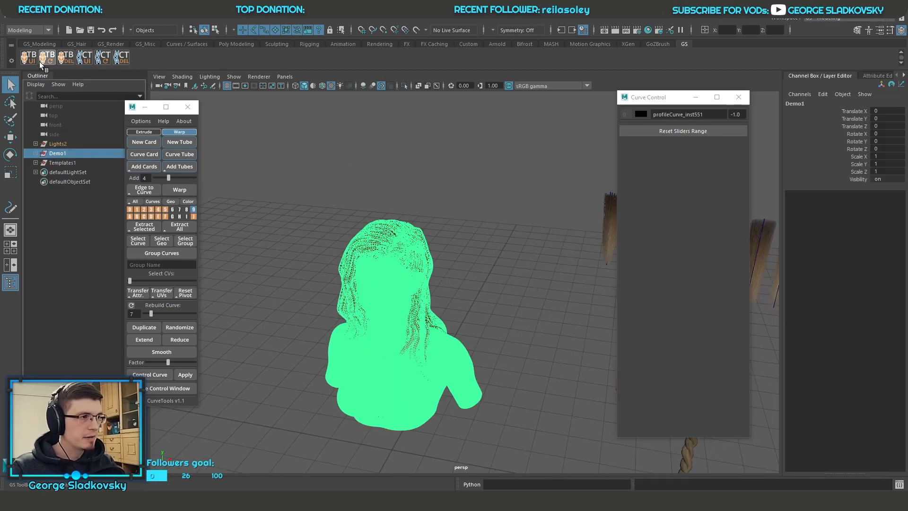
left_click(39, 77)
key("f")
left_click(478, 152)
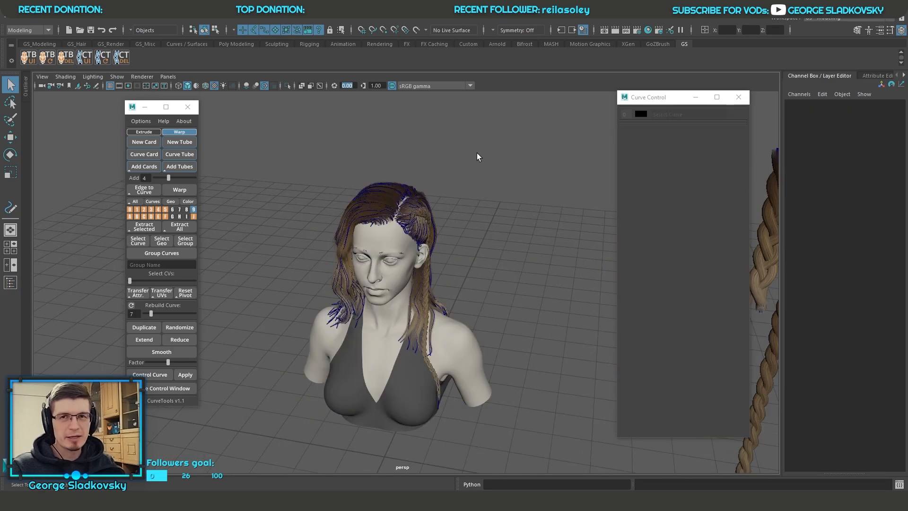
Step: Examine the curves and textured cards that make up the bust's hairstyle from several angles
left_click_drag(279, 163, 470, 218)
left_click(472, 218)
right_click_drag(476, 223, 503, 237, "alt")
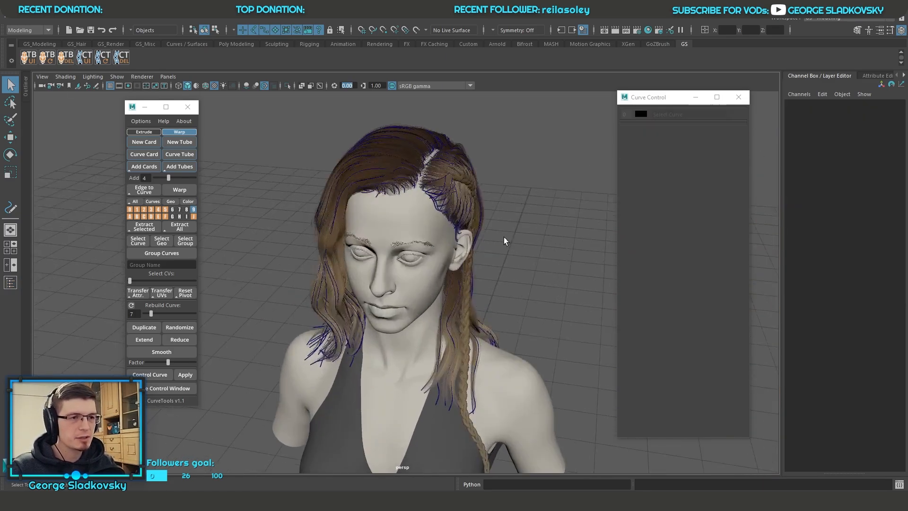
left_click_drag(307, 142, 472, 232)
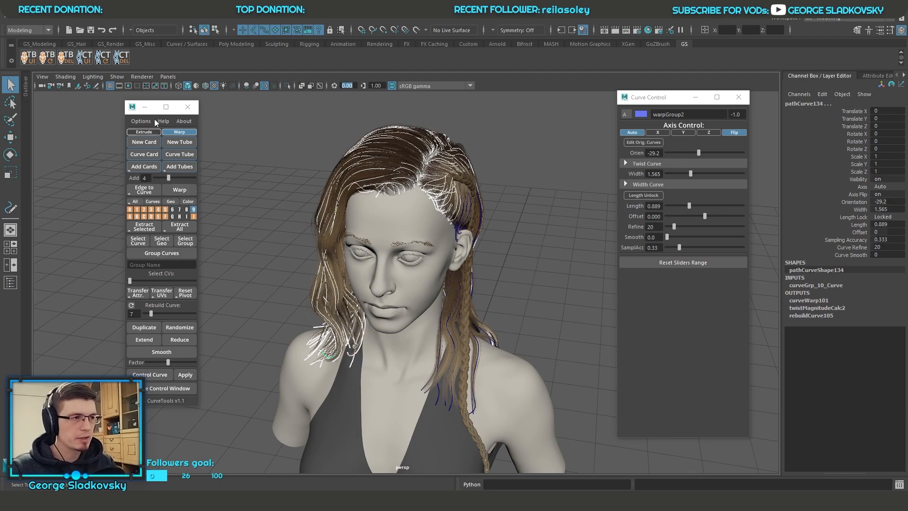
left_click_drag(125, 111, 115, 110)
left_click_drag(393, 165, 467, 177, "alt")
key("f")
right_click_drag(456, 171, 526, 180, "alt")
left_click(563, 183)
middle_click_drag(428, 124, 418, 241, "alt")
right_click_drag(418, 240, 464, 243, "alt")
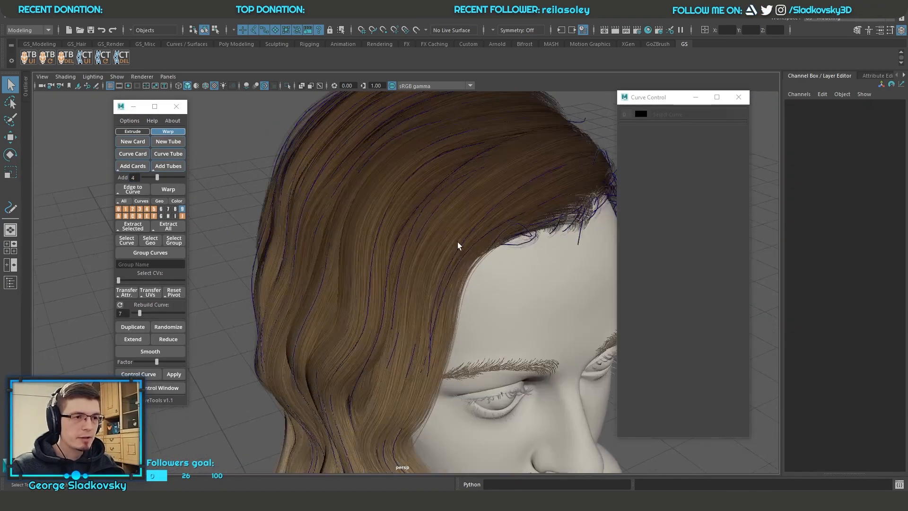
Step: Select one warped strand on the head's crown and move it out beside the head, to translate X -13.328 and Y 6.715
left_click(425, 163)
key("f")
left_click_drag(424, 162, 408, 180, "alt")
right_click_drag(407, 180, 408, 207, "alt")
key("w")
left_click_drag(408, 209, 318, 231, "alt")
middle_click_drag(317, 231, 429, 213, "alt")
left_click_drag(429, 213, 406, 131, "alt")
key("f")
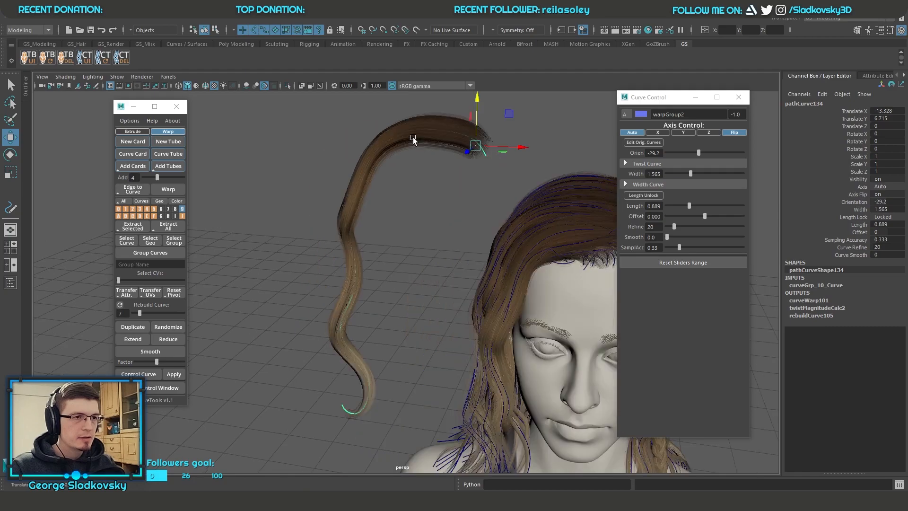
Step: Examine the isolated strand's cards and path curve in wireframe, and restore textured shaded display
left_click(421, 203)
middle_click_drag(413, 206, 398, 233, "alt")
left_click_drag(398, 234, 469, 222, "alt")
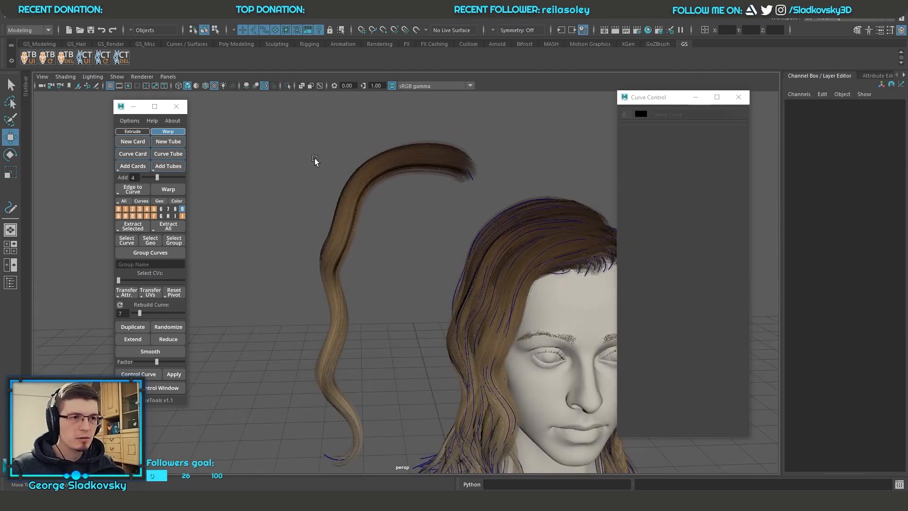
left_click_drag(368, 200, 385, 216, "alt")
left_click_drag(328, 181, 459, 235)
key("4")
key("f")
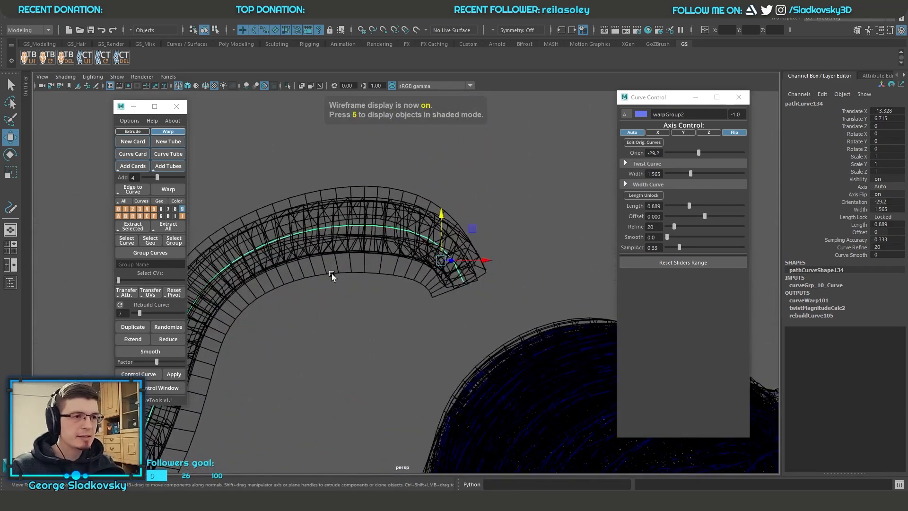
left_click_drag(369, 254, 394, 236, "alt")
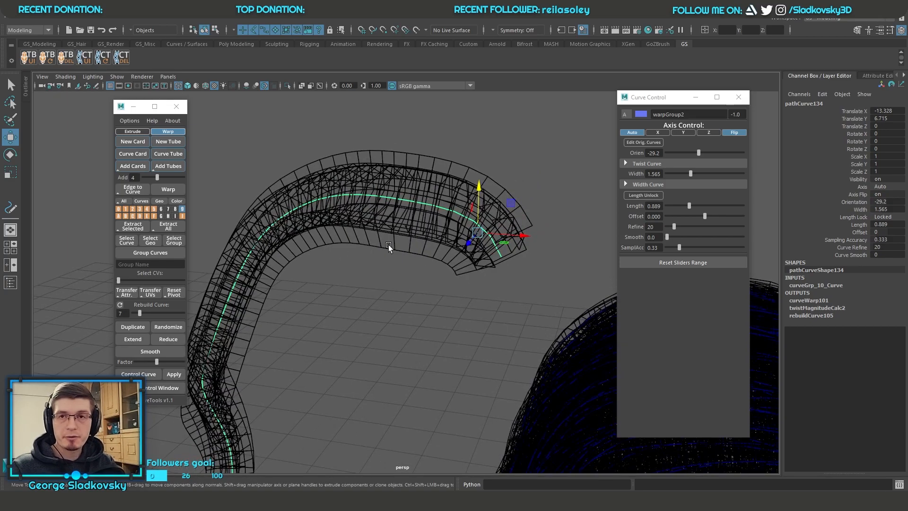
left_click(389, 257)
key("5")
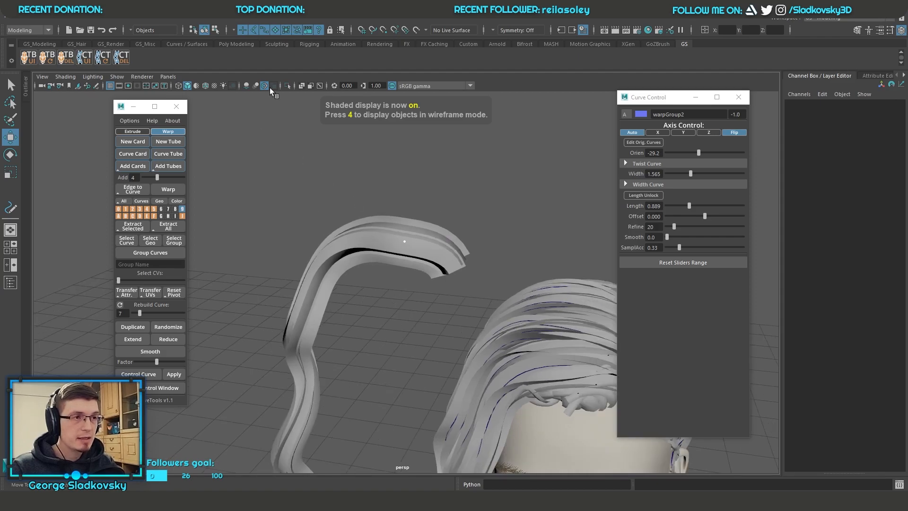
left_click(215, 86)
Step: Try moving a control vertex of the strand's path curve upward, and undo the move
left_click_drag(419, 227, 393, 265)
mouse_move(410, 310)
middle_mouse_down()
mouse_move(413, 260)
mouse_move(427, 226)
mouse_move(418, 144)
middle_mouse_up()
key("ctrl+z")
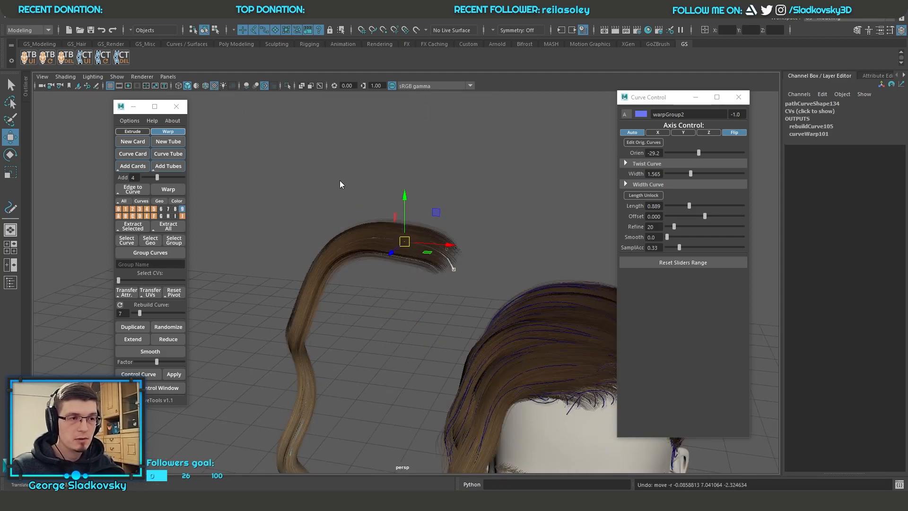
Step: Try twisting the strand by lowering the end point of its Twist Curve graph, and reset that graph
left_click_drag(340, 184, 362, 227)
middle_click_drag(362, 227, 380, 201, "alt")
left_click_drag(365, 173, 391, 230)
left_click(680, 162)
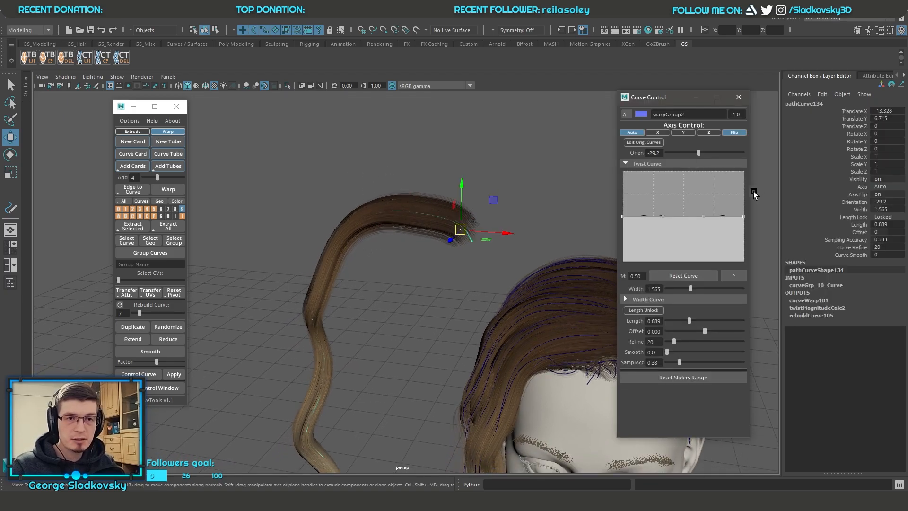
left_click_drag(744, 218, 731, 233)
middle_click_drag(479, 241, 525, 156, "alt")
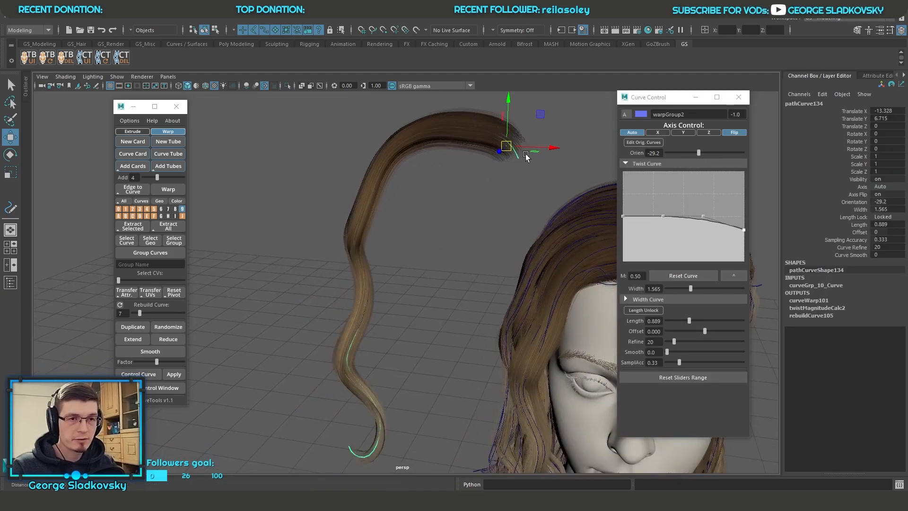
left_click(690, 276)
Step: Enable editing of the original curves for the moved strand and bring its unwarped cards below the bust into view
scroll(493, 274, "down", 4)
scroll(495, 276, "down", 2)
middle_click_drag(495, 276, 511, 165, "alt")
left_click_drag(511, 166, 561, 192, "alt")
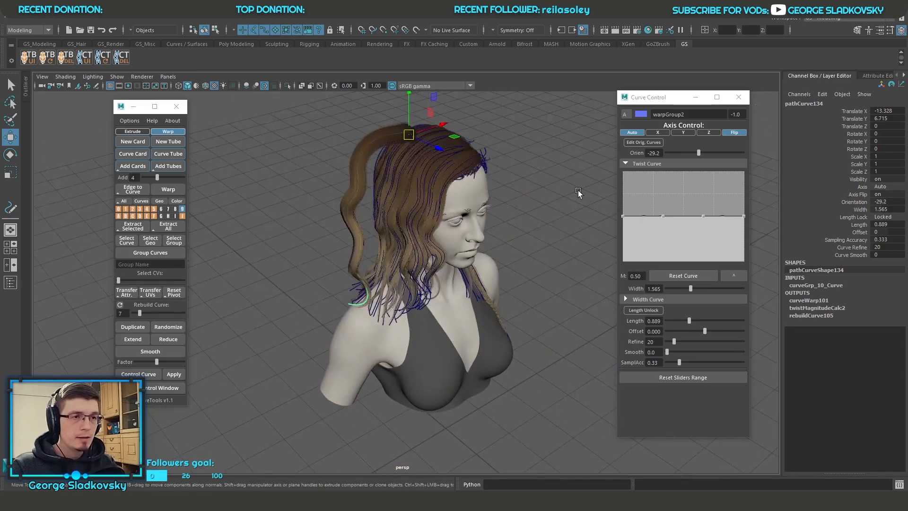
left_click(642, 144)
middle_click_drag(559, 256, 548, 90, "alt")
key("f")
left_click_drag(415, 318, 496, 278)
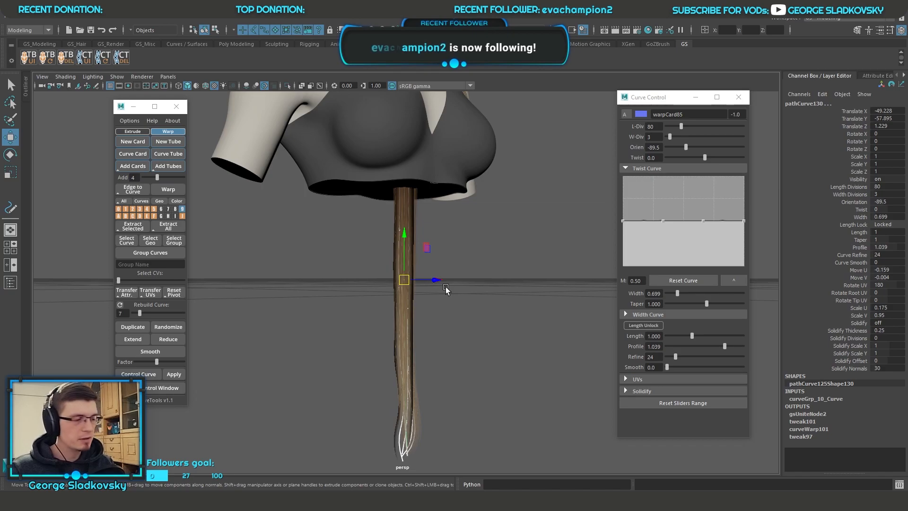
Step: Compare the original unwarped cards below the bust with the strand's path curve beside the head
scroll(437, 286, "down", 5)
middle_click_drag(438, 286, 506, 324, "alt")
left_click_drag(506, 324, 466, 344, "alt")
middle_click_drag(392, 268, 430, 341, "alt")
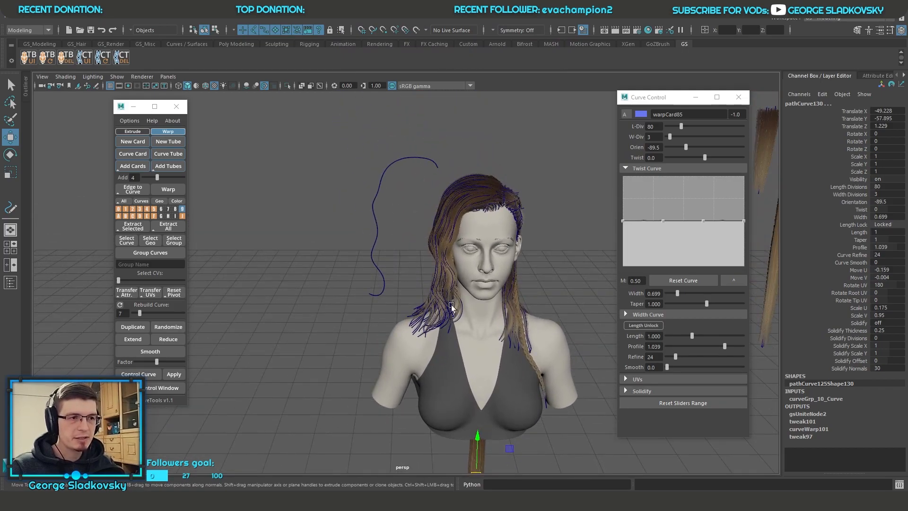
scroll(445, 296, "up", 2)
middle_click_drag(445, 295, 436, 153, "alt")
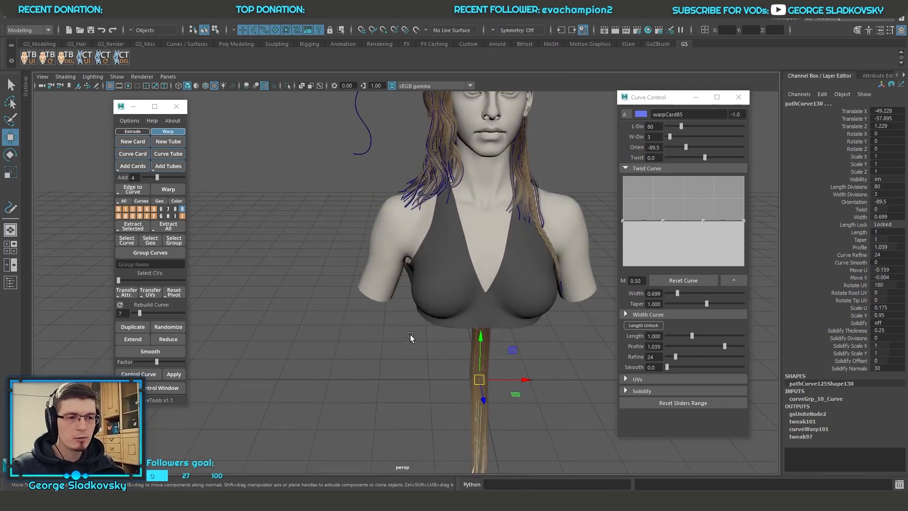
middle_click_drag(484, 345, 494, 431, "alt")
left_click(382, 226)
middle_click_drag(384, 227, 411, 288, "alt")
middle_click_drag(522, 339, 464, 114, "alt")
left_click_drag(428, 271, 491, 307)
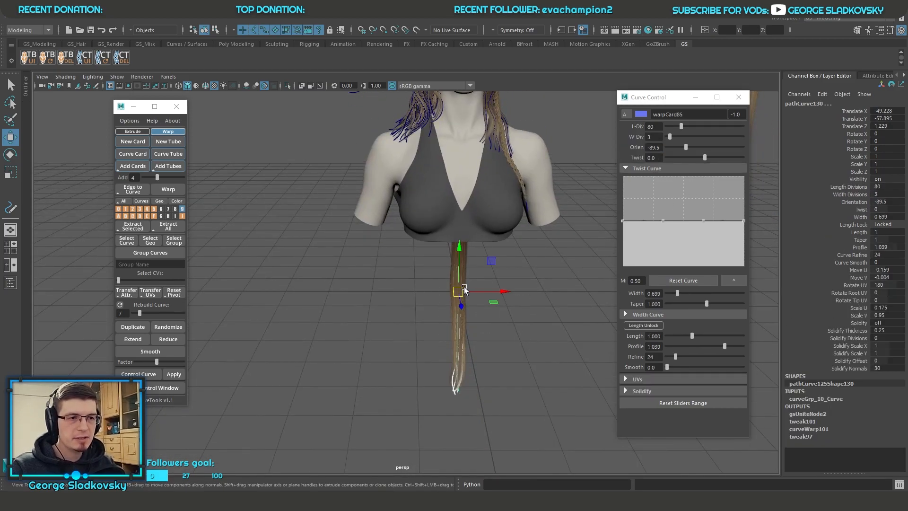
middle_click_drag(463, 244, 472, 186, "alt")
right_click_drag(472, 186, 474, 353, "alt")
key("f")
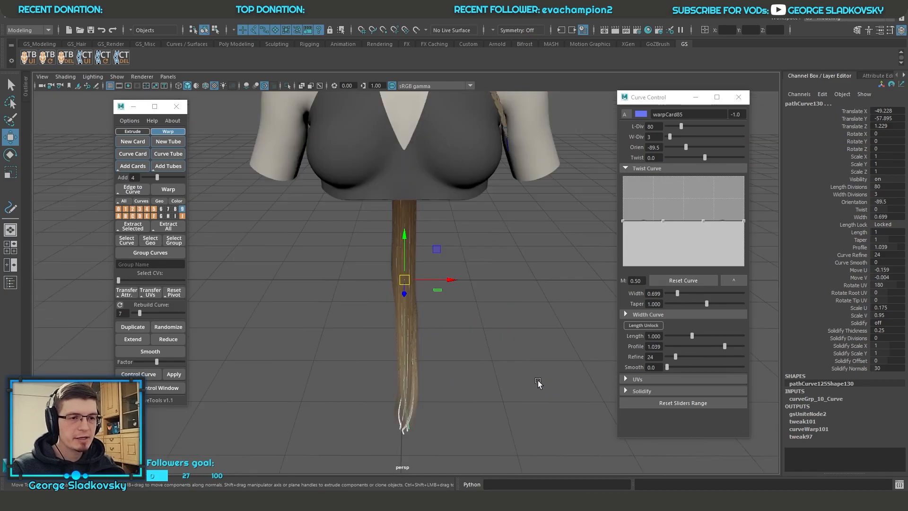
Step: Examine the lower ends of the original cards and their individual curves up close
left_click_drag(508, 371, 506, 356, "alt")
middle_click_drag(506, 356, 511, 296, "alt")
right_click_drag(511, 296, 560, 475, "alt")
left_click_drag(559, 475, 531, 374, "alt")
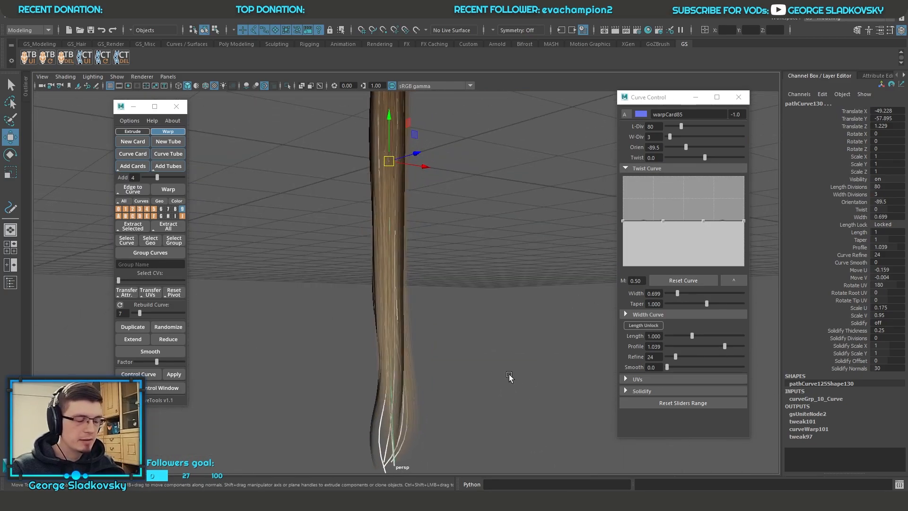
right_click_drag(509, 375, 402, 366, "alt")
left_click_drag(417, 377, 462, 399, "alt")
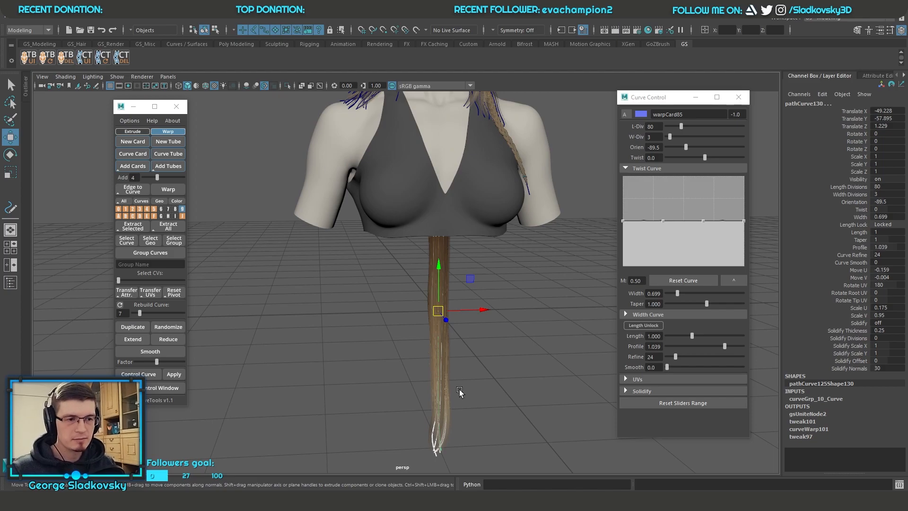
middle_click_drag(427, 189, 463, 460, "alt")
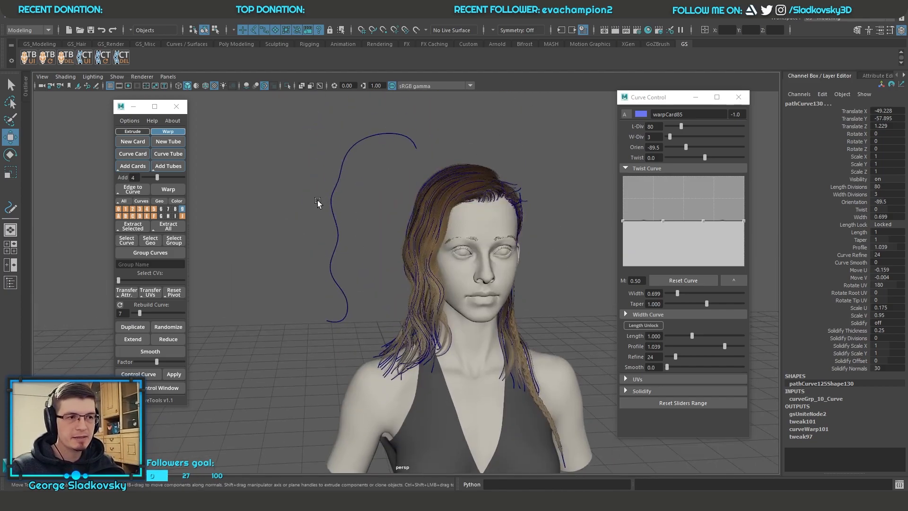
middle_click_drag(415, 326, 436, 259, "alt")
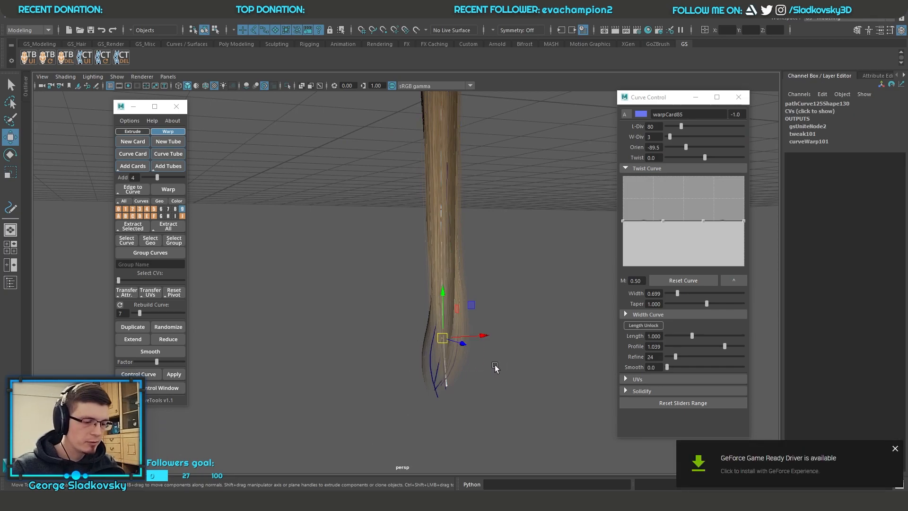
right_click_drag(501, 257, 501, 231)
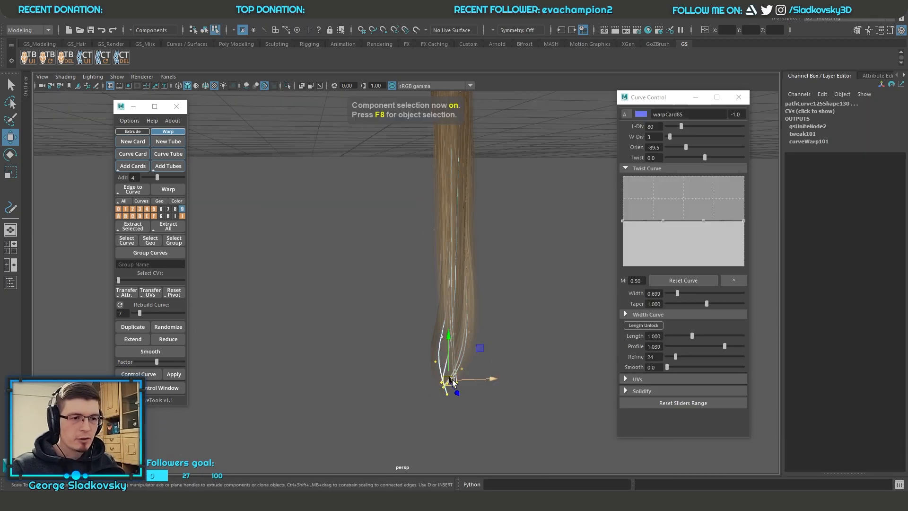
Step: Scale the lower parts of the original card curves outward to flare the strand's tips
key("r")
left_click_drag(452, 380, 477, 383)
key("Down")
left_click_drag(446, 307, 466, 306)
middle_click_drag(491, 270, 487, 329, "alt")
left_click_drag(505, 326, 549, 326, "alt")
key("Down")
left_click_drag(421, 273, 454, 275)
key("q")
Step: Select the strand's path curve beside the head and leave the original-curve editing mode
right_click_drag(516, 203, 555, 196)
left_click(554, 196)
scroll(555, 195, "down", 4)
left_click_drag(555, 195, 456, 245, "alt")
middle_click_drag(456, 245, 454, 402, "alt")
scroll(455, 271, "down", 4)
left_click(351, 215)
left_click(653, 142)
Step: Examine the warped strand's tips up close beside the rest of the hair
left_click_drag(423, 205, 458, 232, "alt")
scroll(482, 251, "up", 5)
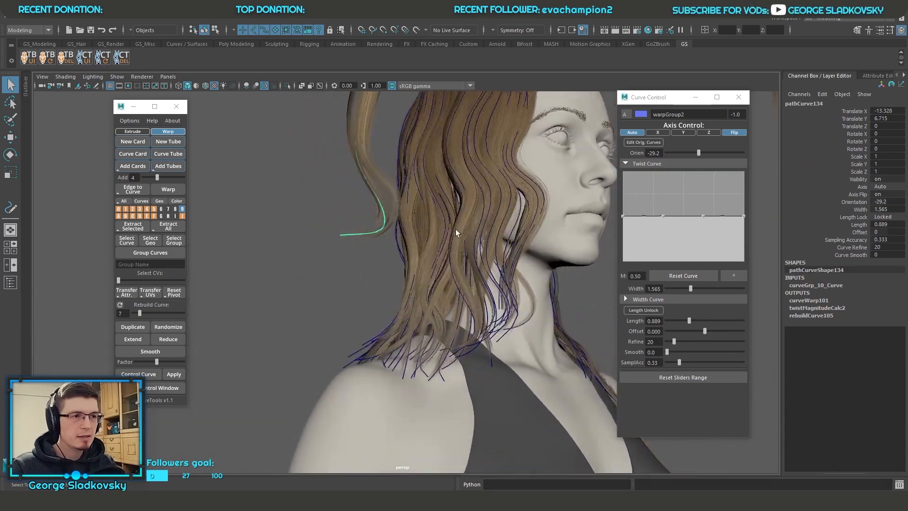
key("f")
middle_click_drag(374, 322, 411, 203, "alt")
right_click_drag(412, 203, 456, 419, "alt")
left_click_drag(456, 419, 535, 351, "alt")
left_click_drag(501, 244, 554, 247, "alt")
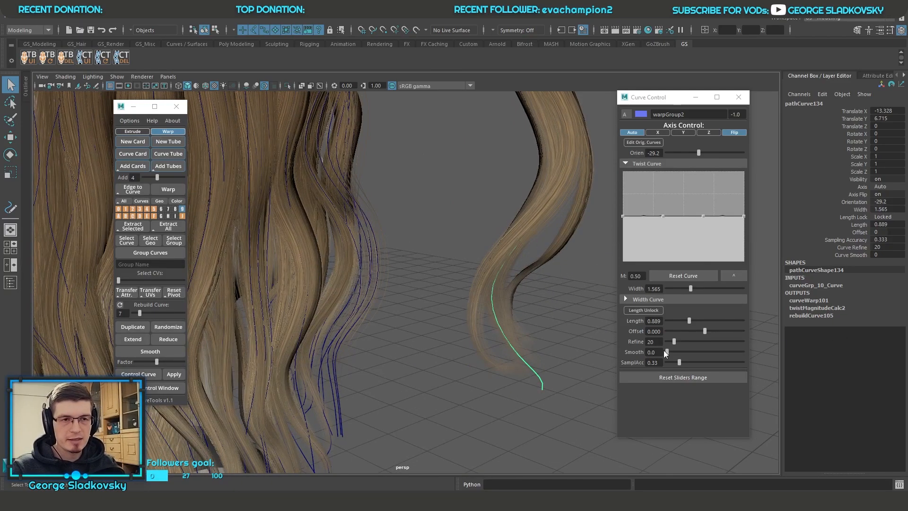
Step: Expand the width curve and raise its end point so the warped strand keeps its full width at the tips
left_click(670, 301)
left_click_drag(749, 391, 755, 352)
left_click_drag(535, 307, 494, 295, "alt")
left_click_drag(754, 351, 754, 351)
Step: Examine the widened strand and the surrounding hair from several angles and distances
left_click_drag(512, 301, 414, 305, "alt")
left_click_drag(400, 352, 489, 426)
key("f")
left_click_drag(490, 426, 382, 407, "alt")
middle_click_drag(489, 326, 549, 445, "alt")
right_click_drag(517, 227, 466, 213, "alt")
middle_click_drag(506, 236, 534, 375, "alt")
left_click_drag(535, 375, 421, 333, "alt")
middle_click_drag(421, 334, 530, 302, "alt")
Step: Select the strand's path curve beside the head and turn off original-curve editing
left_click(397, 297)
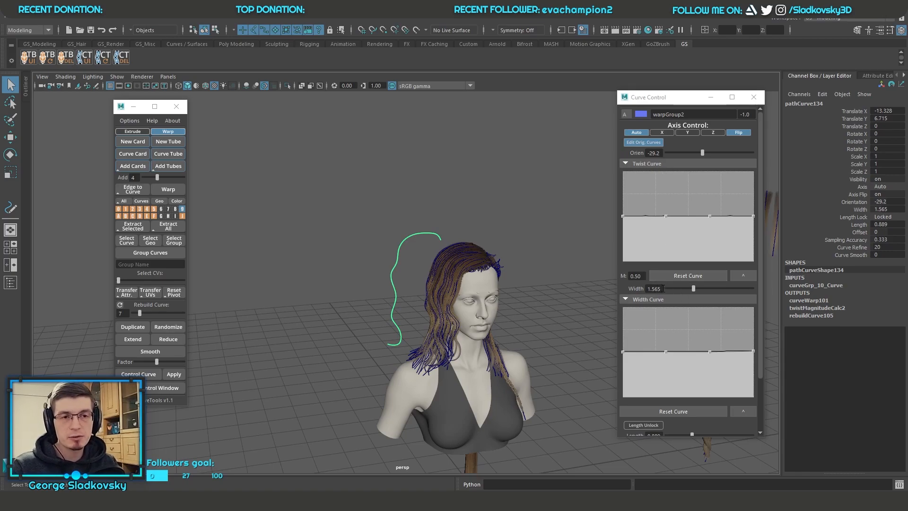
left_click(643, 143)
right_click_drag(464, 222, 529, 212, "alt")
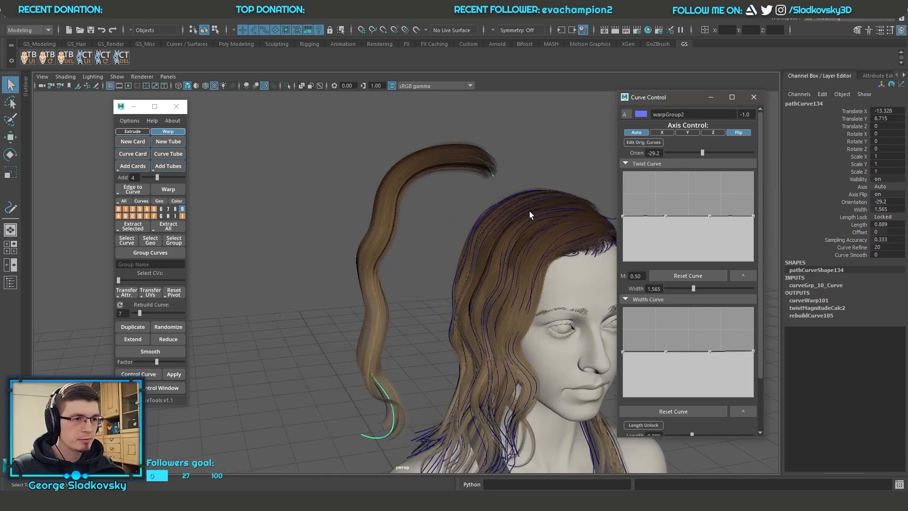
Step: Clear the selection and compare the finished hairstyle with the separate source strands and braids
left_click(546, 199)
middle_click_drag(545, 199, 378, 208, "alt")
right_click_drag(558, 248, 511, 244, "alt")
middle_click_drag(511, 244, 331, 203, "alt")
left_click_drag(526, 252, 516, 255, "alt")
left_click_drag(533, 283, 589, 317)
left_click(495, 260)
middle_click_drag(453, 247, 490, 248, "alt")
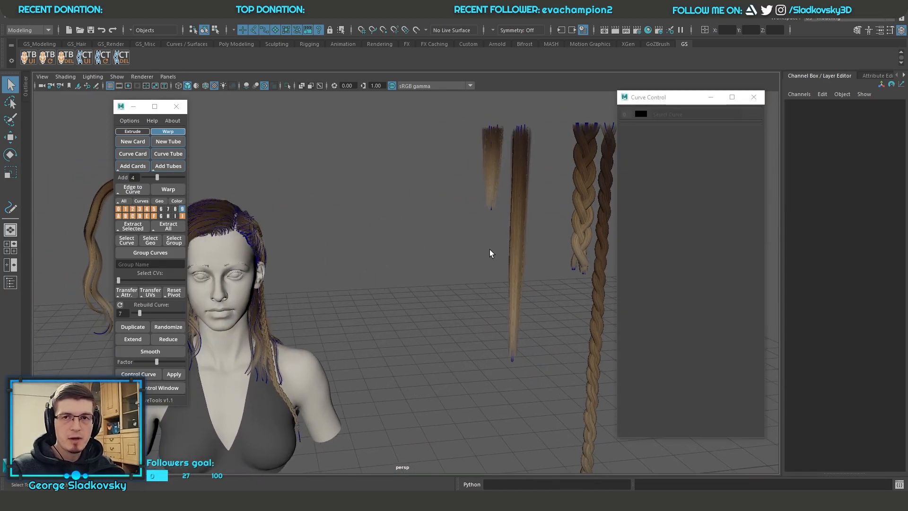
middle_click_drag(303, 260, 506, 277, "alt")
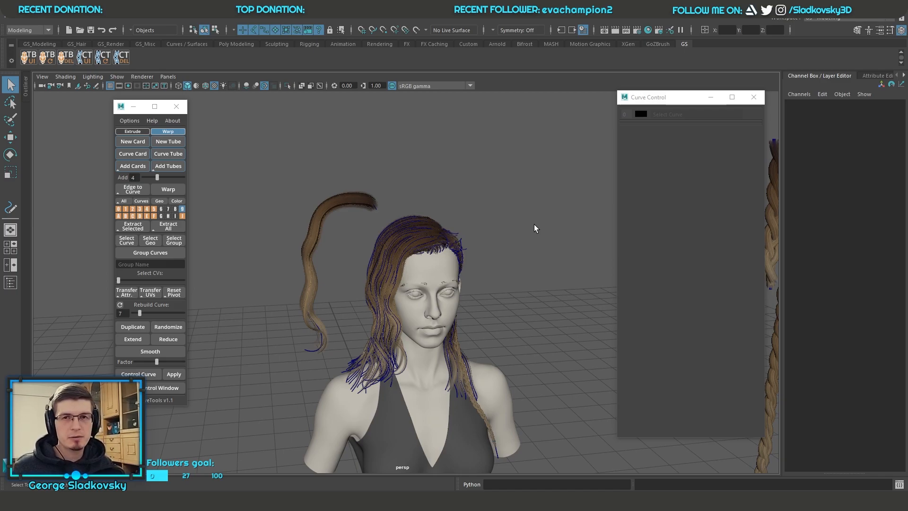
Step: Select the path curves of the strands over the front and side of the hair, frame them and clear the selection
left_click(443, 267)
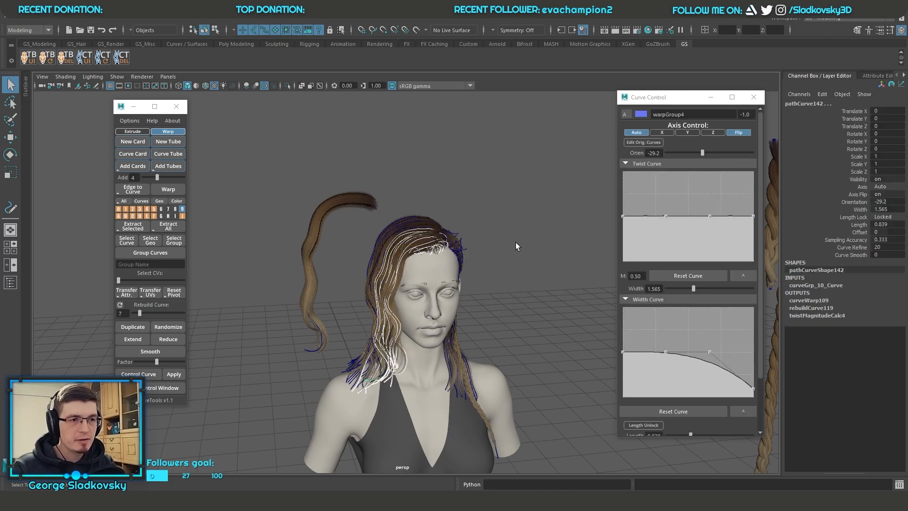
key("f")
left_click_drag(515, 243, 543, 246, "alt")
left_click(543, 245)
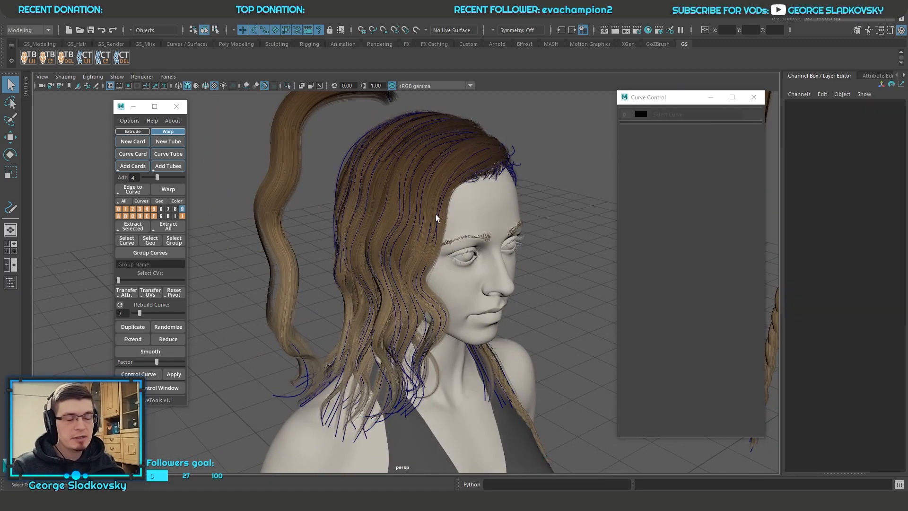
Step: Move two hair-card path curves from the top of the hairstyle up and away from the head
left_click(419, 175)
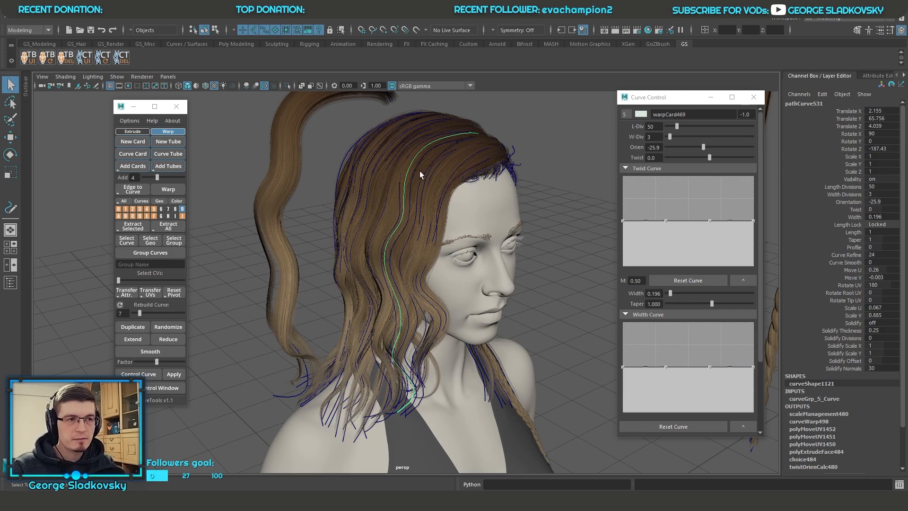
key("w")
left_click_drag(417, 171, 371, 168, "alt")
left_click_drag(439, 140, 438, 94)
middle_click_drag(437, 94, 478, 213, "alt")
right_click_drag(478, 213, 426, 223, "alt")
left_click_drag(456, 262, 423, 243)
left_click(430, 279)
left_click_drag(458, 298, 430, 209)
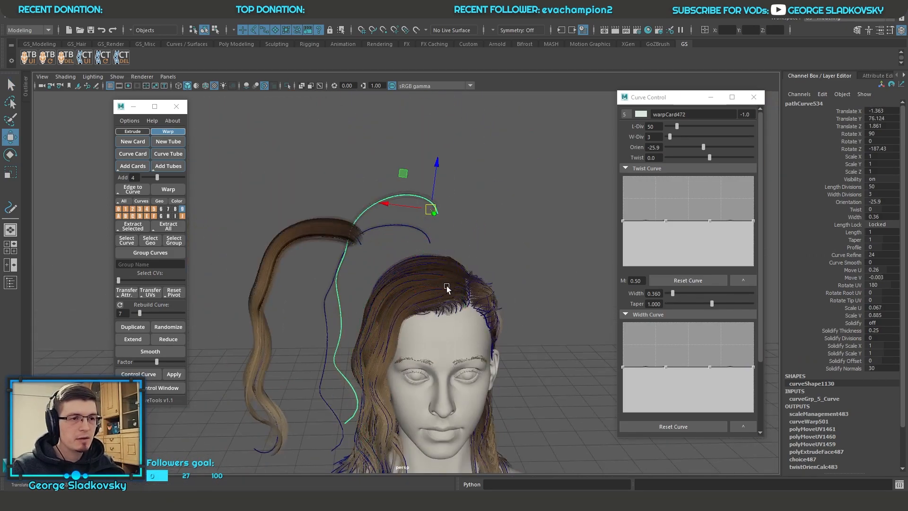
Step: Select another card curve near the hair parting, clear the selection and examine the hairstyle around the moved curves
left_click(448, 289)
left_click_drag(463, 303, 438, 286, "alt")
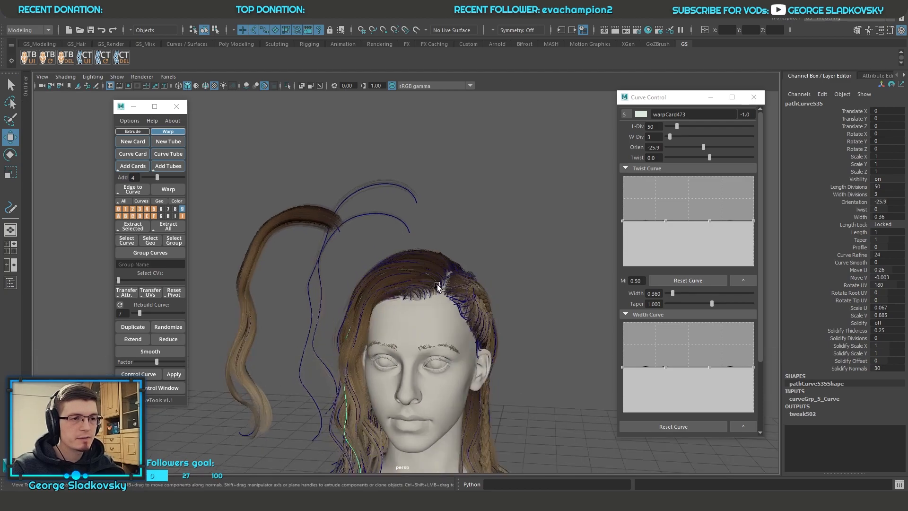
right_click_drag(454, 283, 466, 295, "alt")
middle_click_drag(466, 295, 481, 199, "alt")
left_click_drag(481, 199, 502, 274, "alt")
right_click_drag(502, 273, 487, 388, "alt")
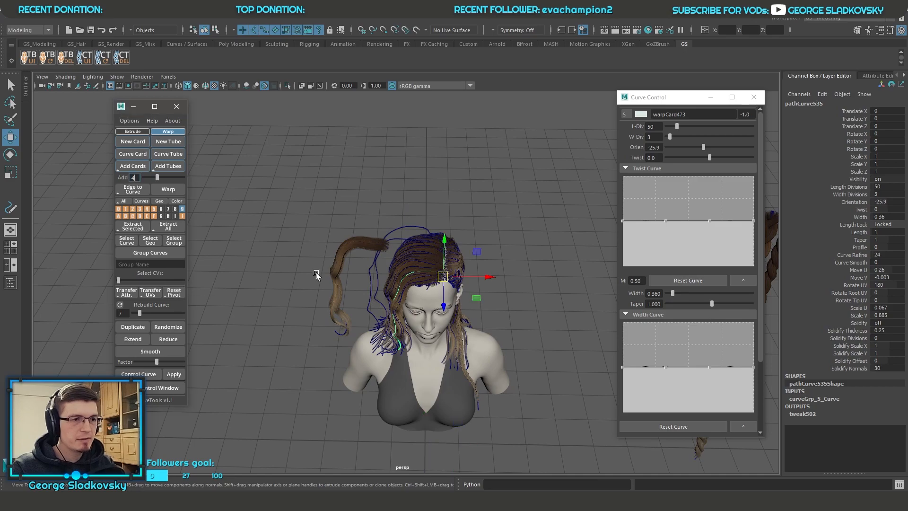
left_click_drag(291, 277, 404, 251, "alt")
left_click(482, 199)
right_click_drag(482, 198, 495, 177, "alt")
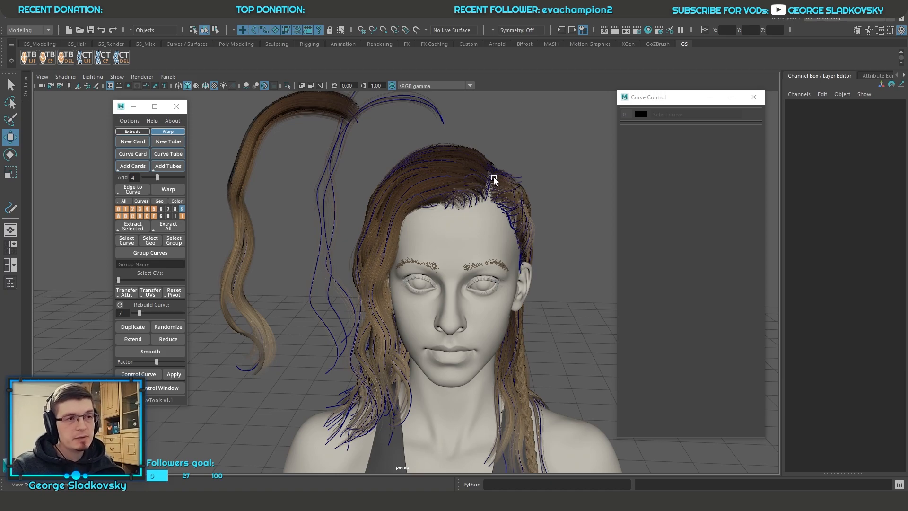
left_click_drag(494, 177, 470, 214, "alt")
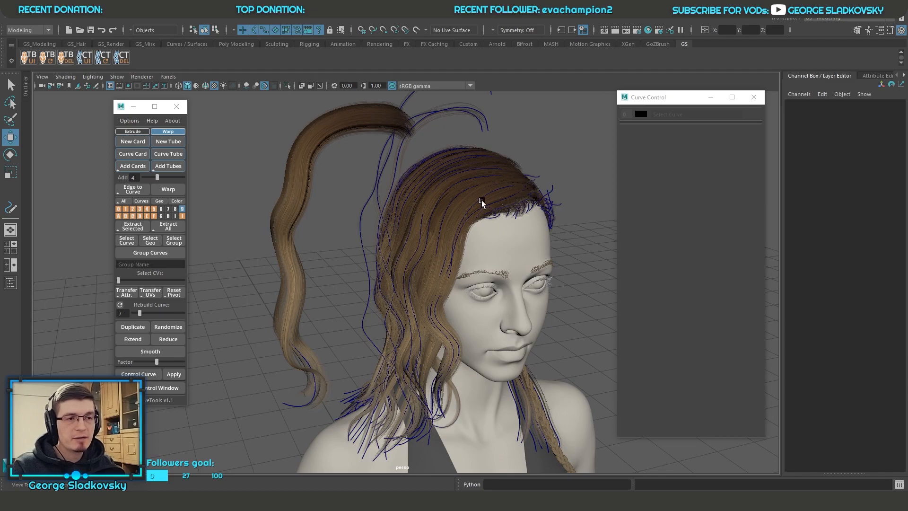
Step: Select two of the path curves separated from the head for moving
left_click_drag(482, 200, 405, 126, "alt")
left_click(405, 126)
left_click(495, 163)
left_click_drag(475, 158, 431, 151)
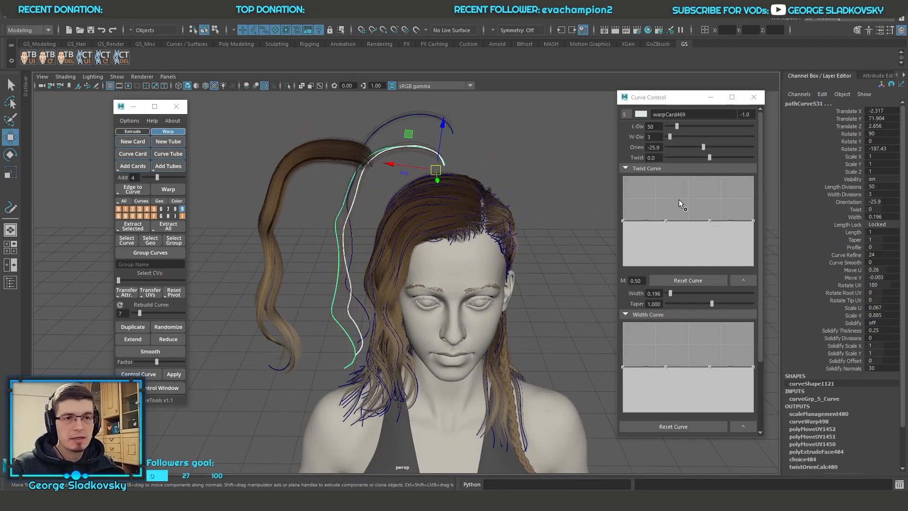
Step: Collapse the Twist Curve section and check the CurveTools v1.1 topic list in Microsoft To Do
left_click(675, 168)
left_click(271, 500)
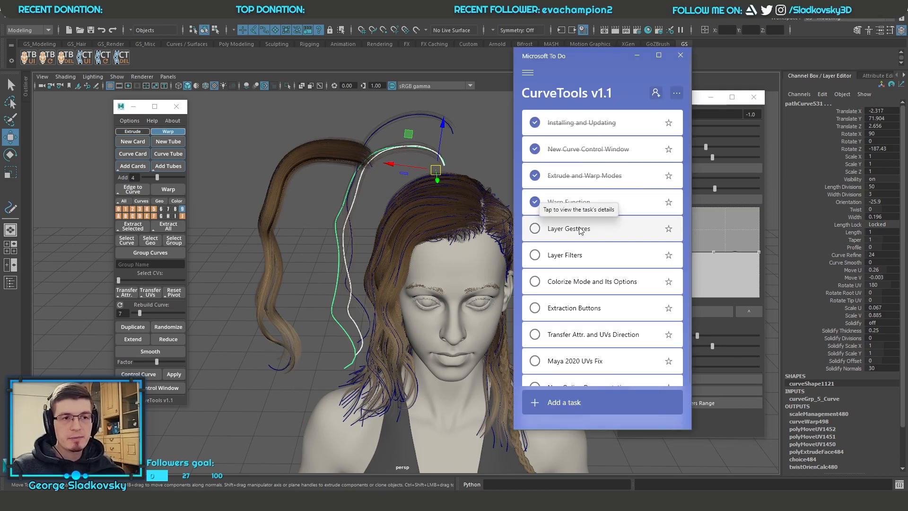
left_click(637, 55)
Step: Select all curves of layer 5, move them to layer 8 and clear the selection
left_click(154, 209)
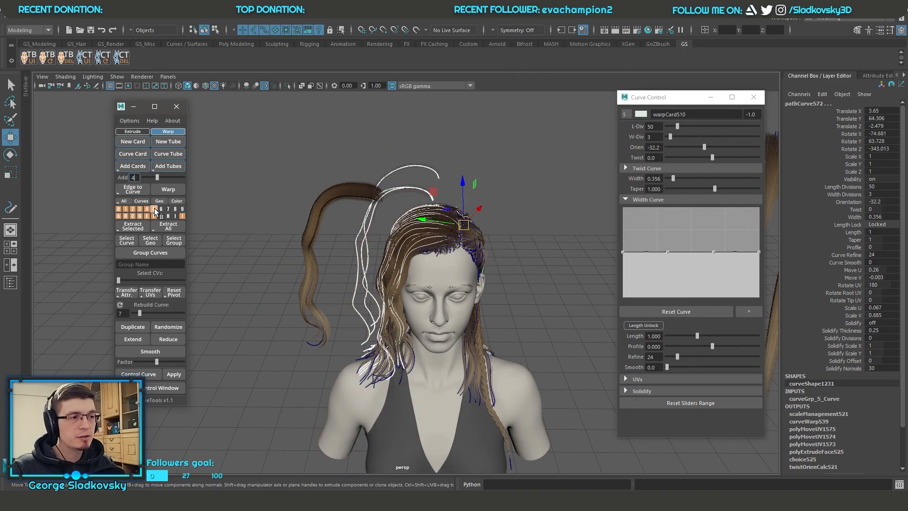
right_click(164, 209)
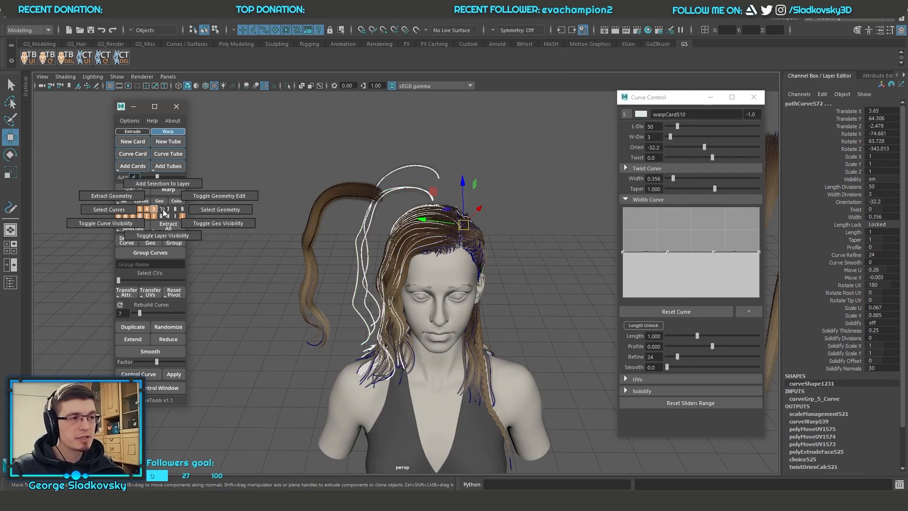
right_click_drag(163, 209, 174, 191)
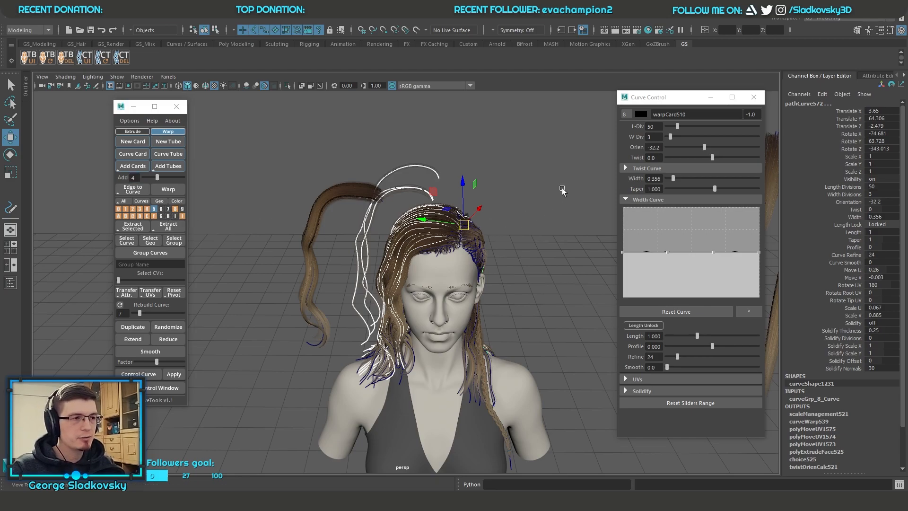
left_click(196, 199)
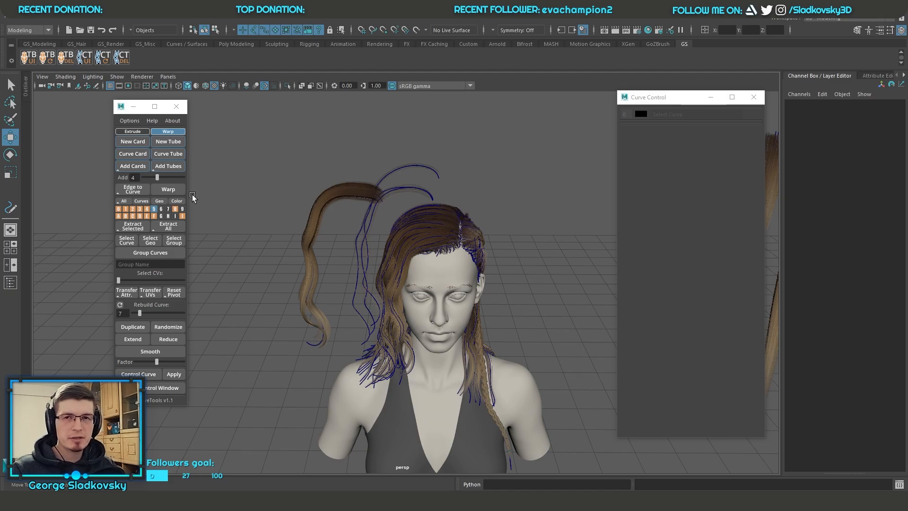
Step: Move the same curves through layers H and 7 into layer 6 and clear the selection
left_click(169, 216)
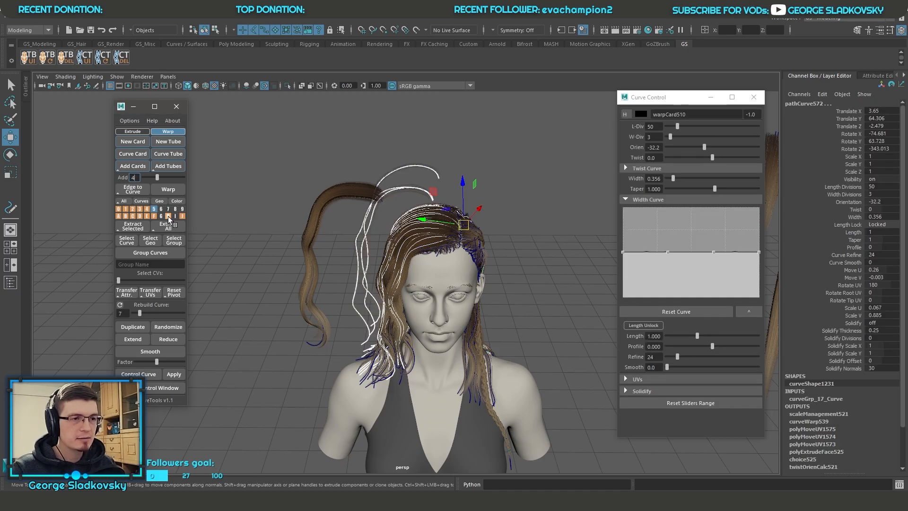
left_click(175, 209)
left_click(168, 209)
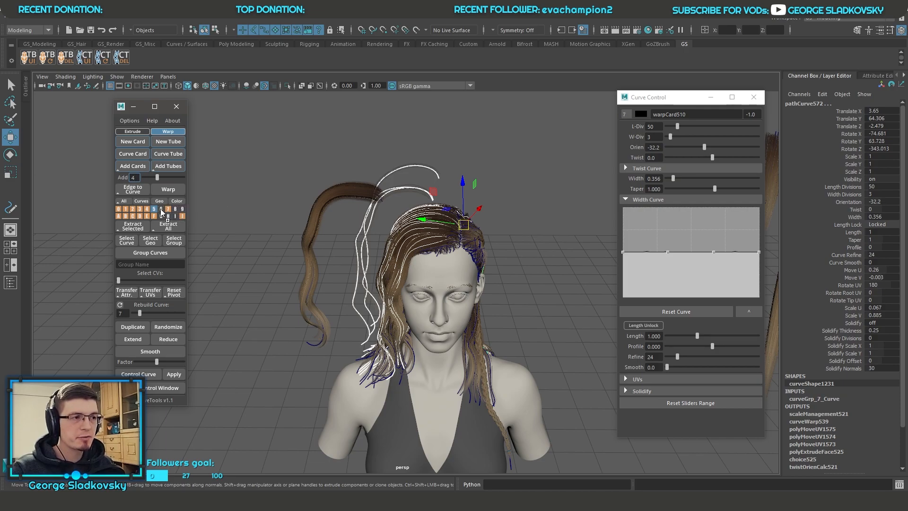
left_click(257, 180)
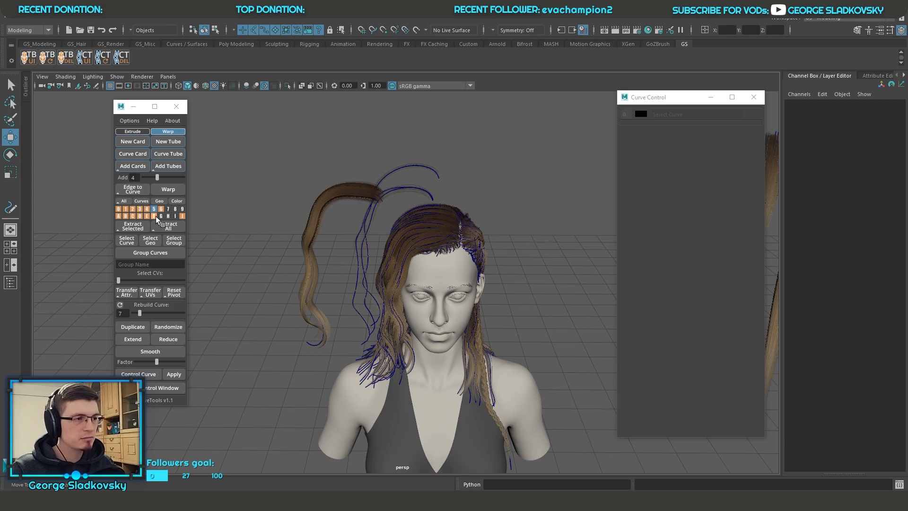
Step: Move the curves of layer F into layer 6 and clear the selection
middle_click_drag(155, 216, 157, 216)
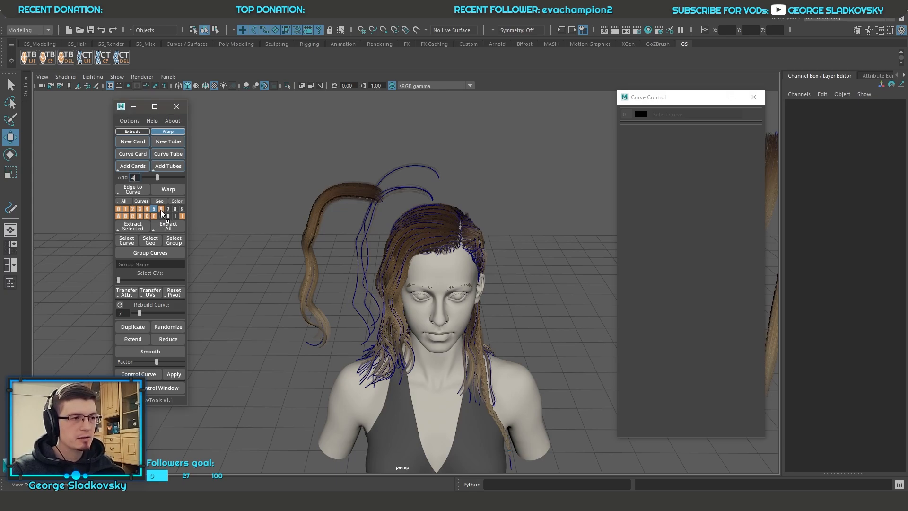
middle_click_drag(162, 208, 161, 208)
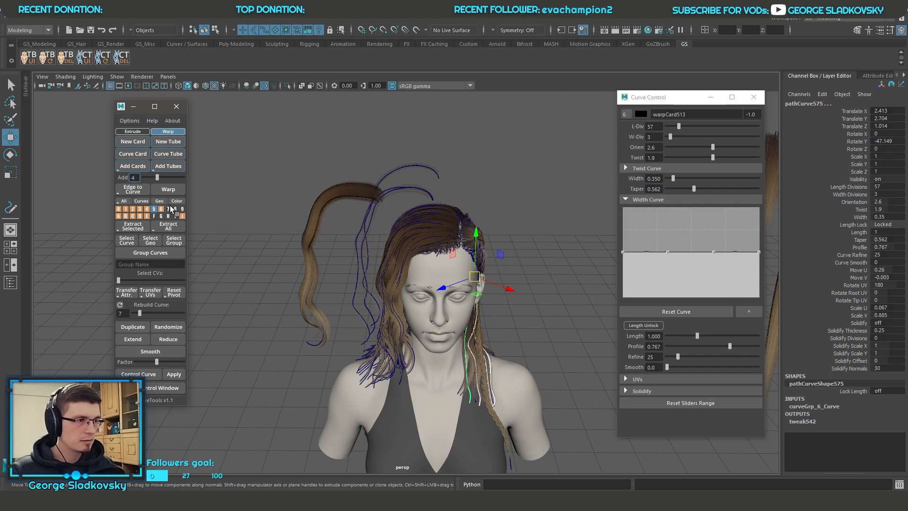
left_click(283, 171)
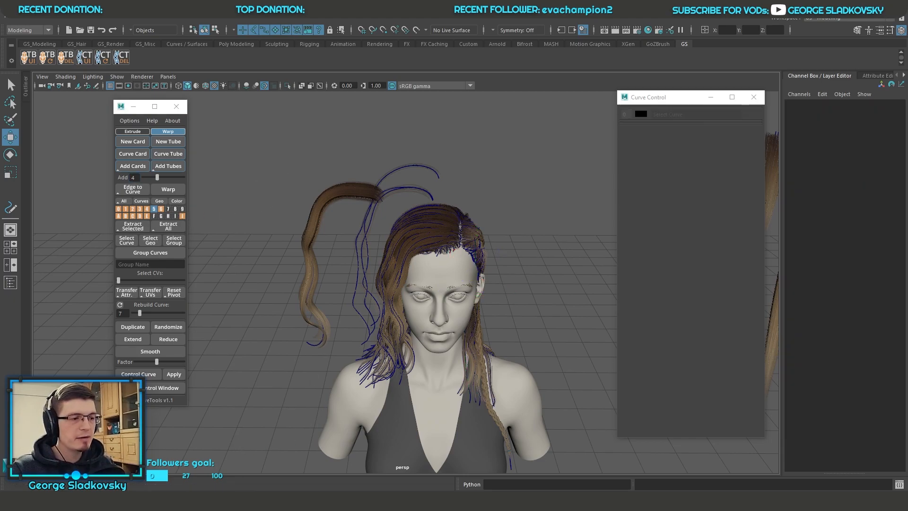
Step: Check the CurveTools v1.1 topics in Microsoft To Do and return to the hair model with the Select tool active
left_click(153, 501)
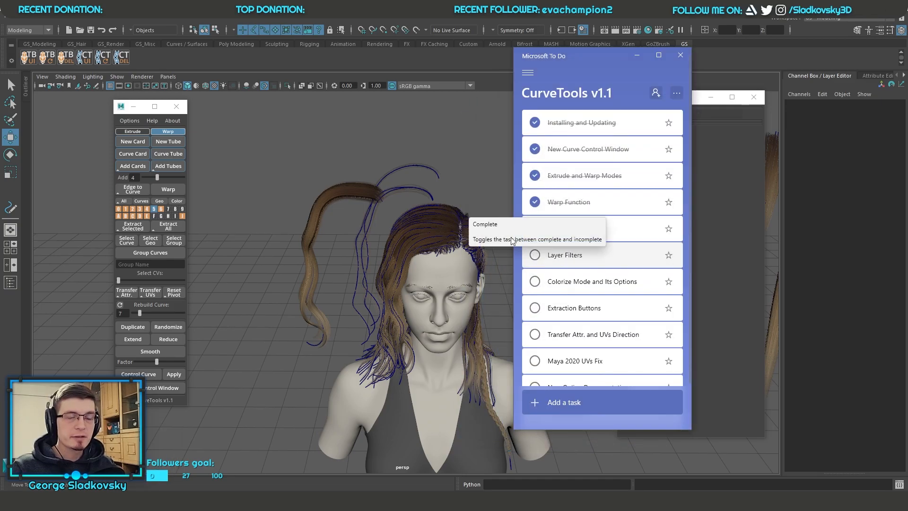
left_click_drag(467, 194, 524, 145, "alt")
key("q")
left_click_drag(438, 192, 407, 187, "alt")
scroll(439, 175, "down", 4)
middle_click_drag(407, 187, 456, 186, "alt")
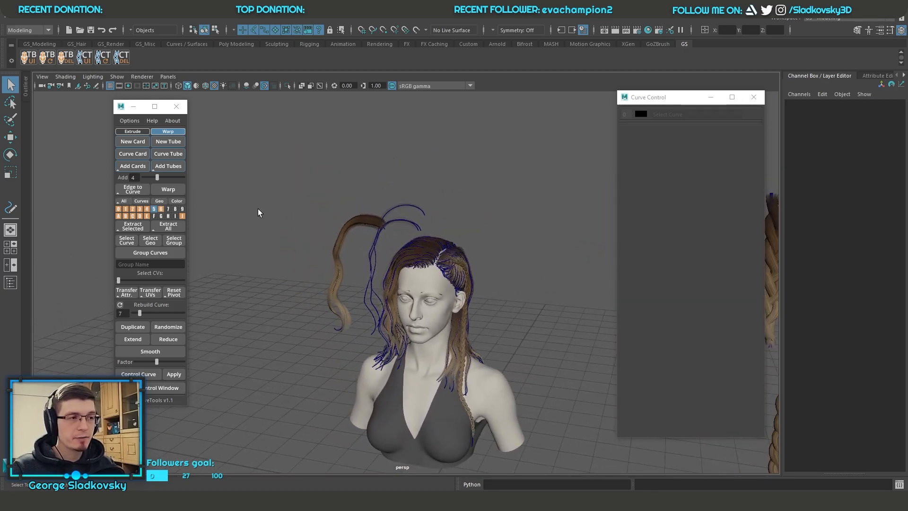
Step: Turn on lighting with all scene lights in the viewport while viewing the hairstyle up close
scroll(476, 280, "up", 4)
left_click_drag(394, 268, 487, 190)
left_click_drag(494, 182, 491, 205, "alt")
right_click_drag(491, 204, 557, 353, "alt")
left_click(223, 86)
left_click(536, 182)
Step: Examine the hair parting and the side braid above the ear up close
left_click_drag(499, 186, 391, 185, "alt")
middle_click_drag(453, 178, 468, 193, "alt")
right_click_drag(469, 193, 472, 227, "alt")
middle_click_drag(472, 227, 472, 270, "alt")
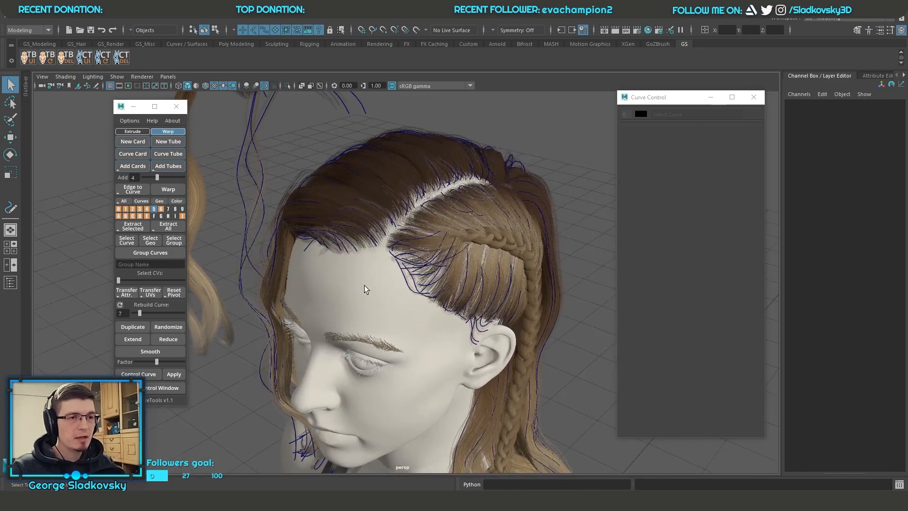
left_click_drag(454, 220, 416, 203, "alt")
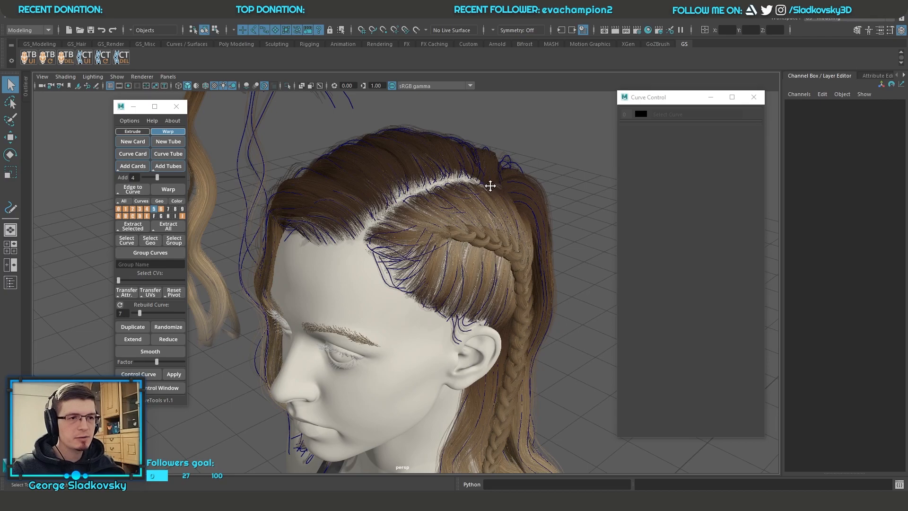
scroll(499, 232, "up", 3)
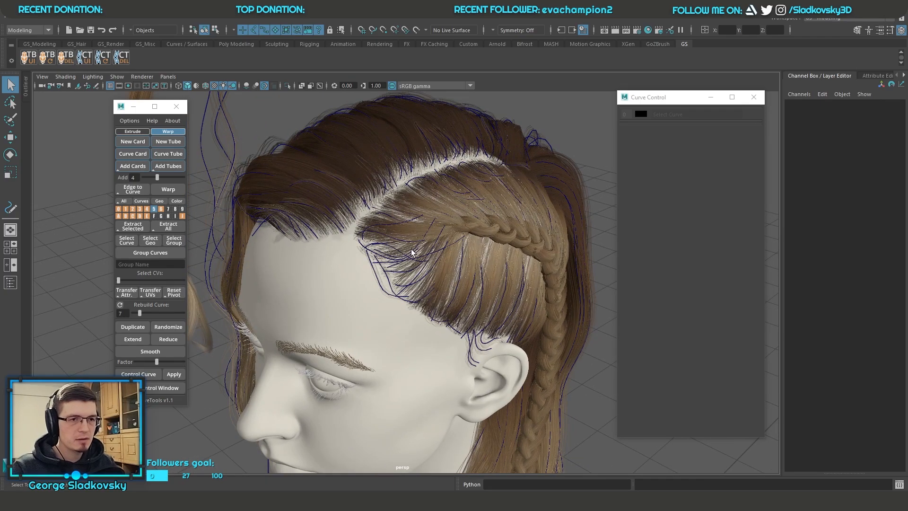
Step: Filter all layers to geometry only and hide layer J, which holds the separate source strands
left_click(160, 202)
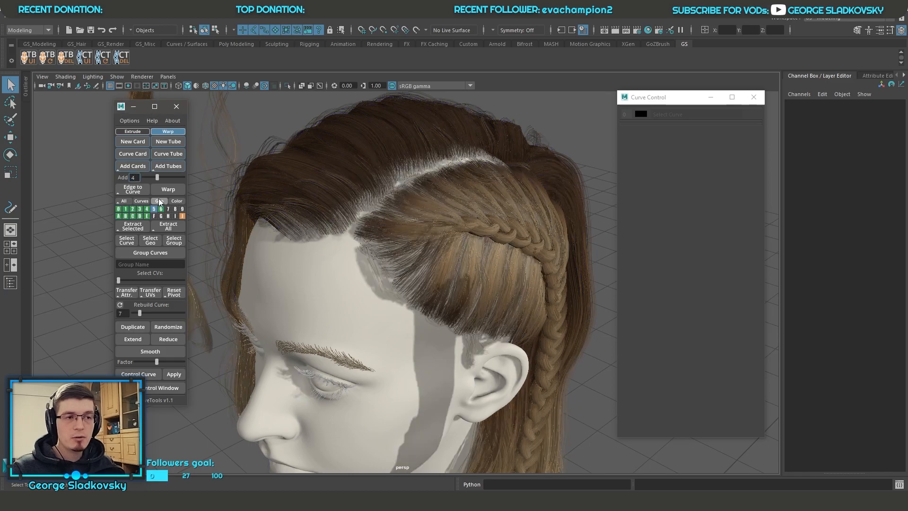
scroll(446, 217, "down", 8)
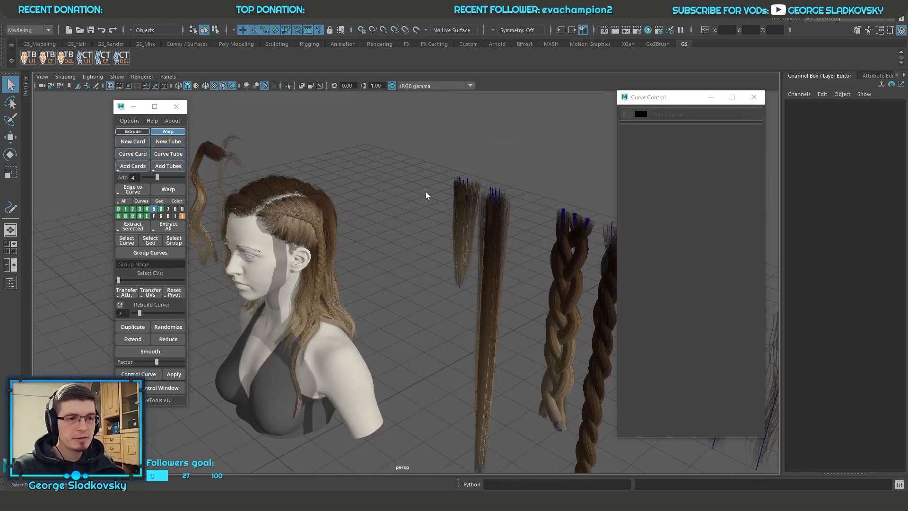
right_click_drag(182, 215, 181, 241)
middle_click_drag(245, 220, 447, 239, "alt")
scroll(448, 239, "up", 8)
left_click_drag(447, 240, 268, 171, "alt")
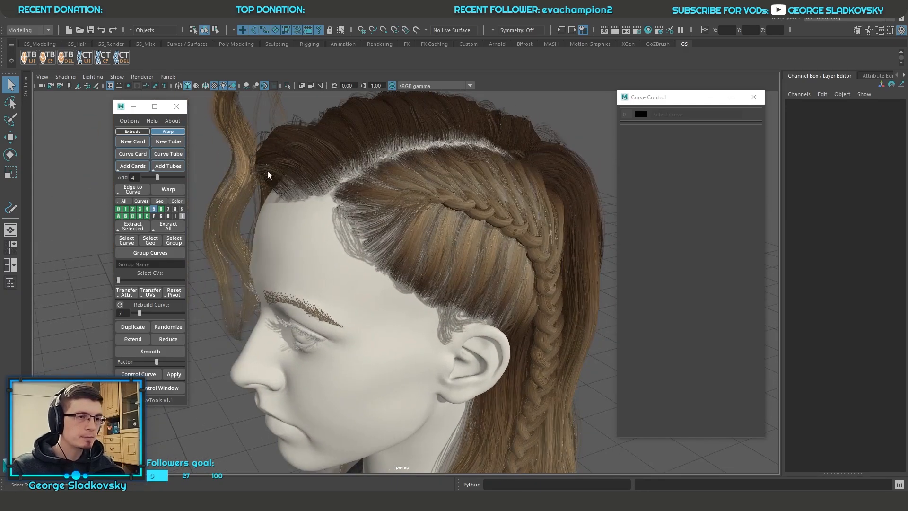
Step: Filter all layers to curves only and select a path curve at the back of the head
left_click(146, 203)
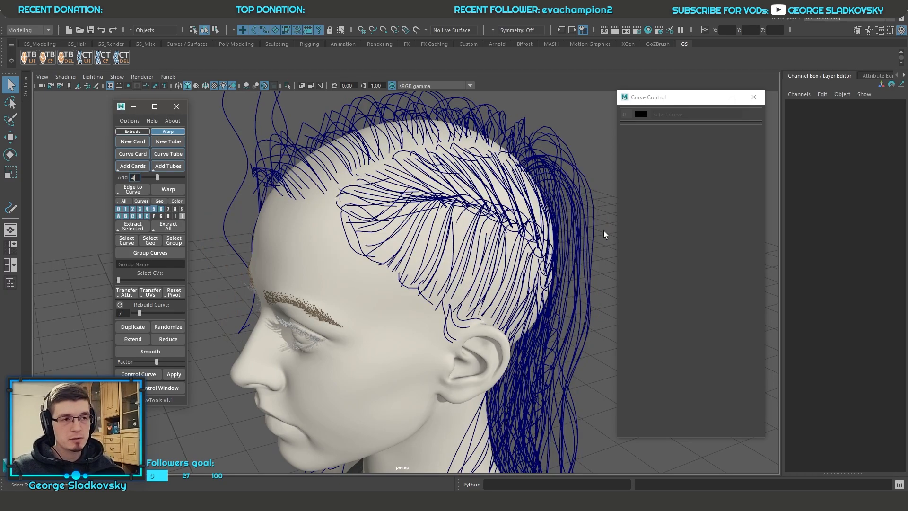
left_click_drag(465, 212, 422, 254, "alt")
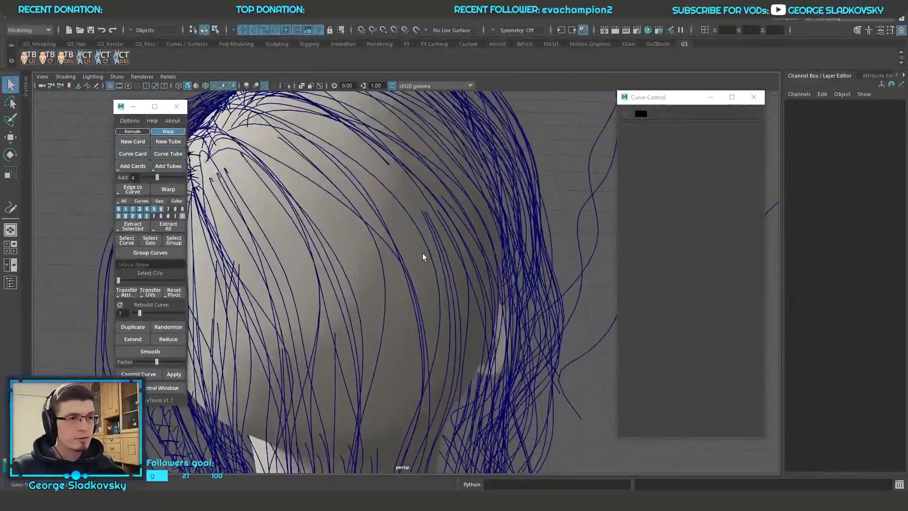
left_click(426, 214)
left_click(419, 206)
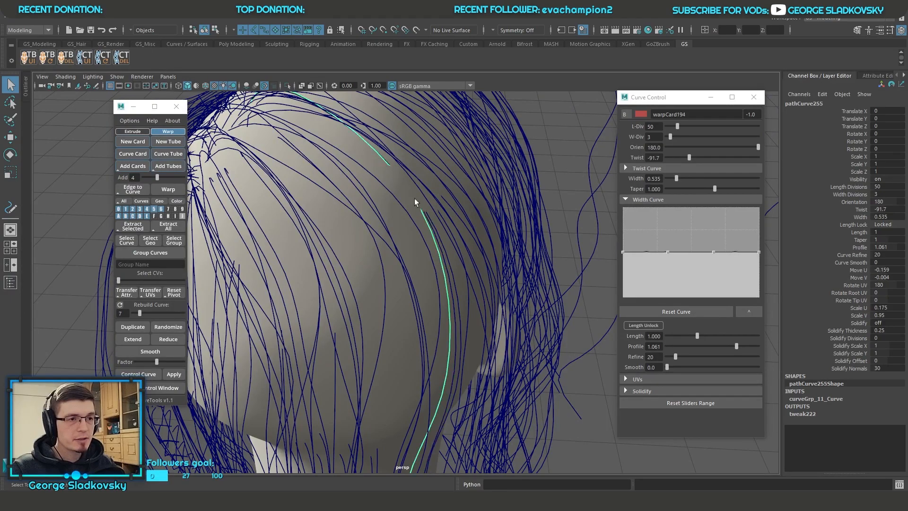
Step: Select another path curve at the back of the head, clear the selection, and display both curves and geometry on all layers
left_click(427, 214)
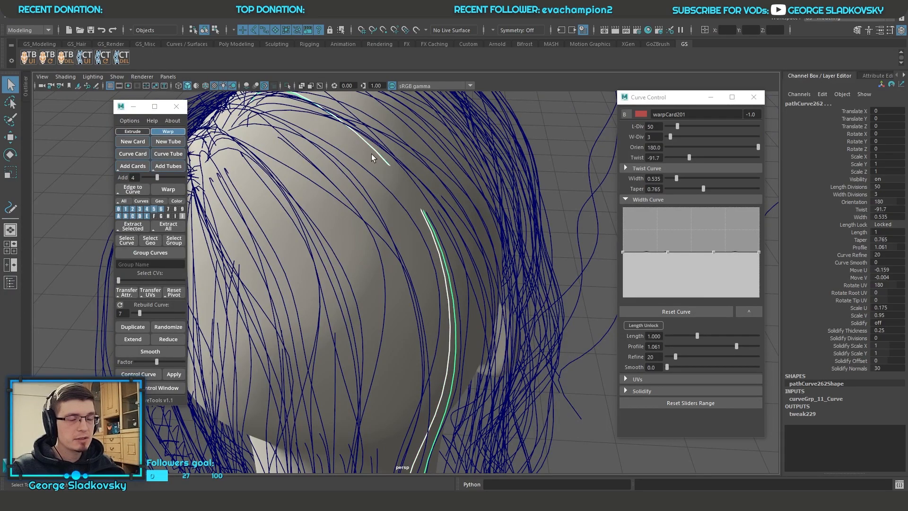
scroll(466, 121, "down", 6)
left_click(497, 142)
left_click_drag(498, 141, 596, 150, "alt")
left_click(123, 199)
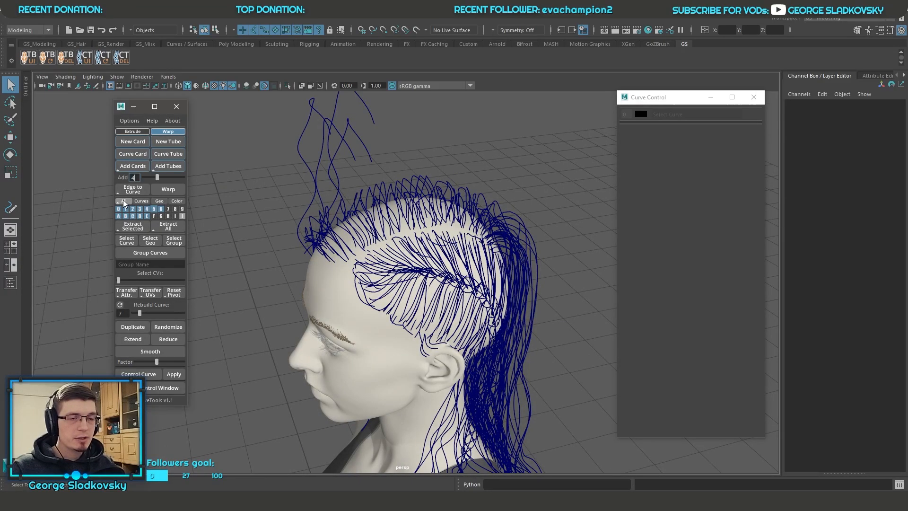
left_click_drag(227, 219, 471, 221, "alt")
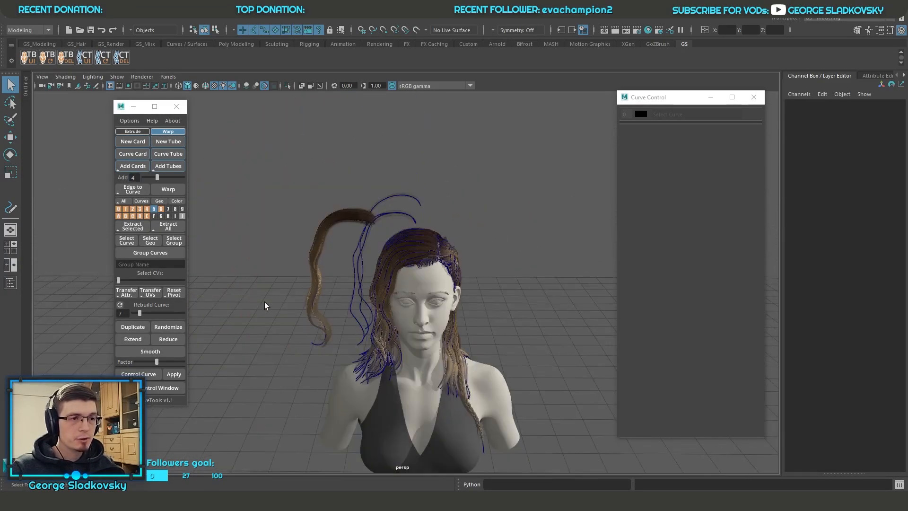
left_click_drag(358, 226, 235, 234, "alt")
left_click_drag(430, 234, 423, 196, "alt")
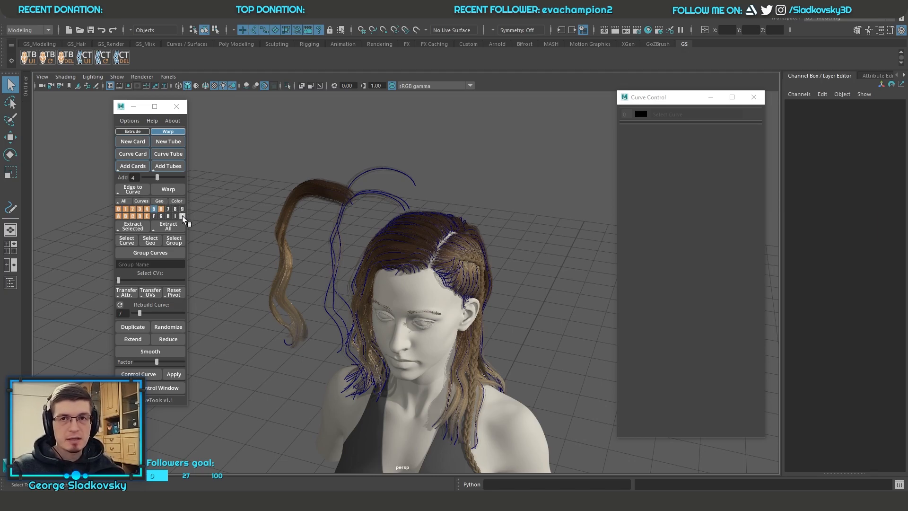
Step: Show layer J and bring its separate source strands and braids beside the head into view
right_click_drag(183, 215, 183, 242)
scroll(402, 233, "down", 4)
middle_click_drag(488, 231, 370, 196, "alt")
left_click_drag(385, 194, 604, 317, "alt")
left_click(559, 295)
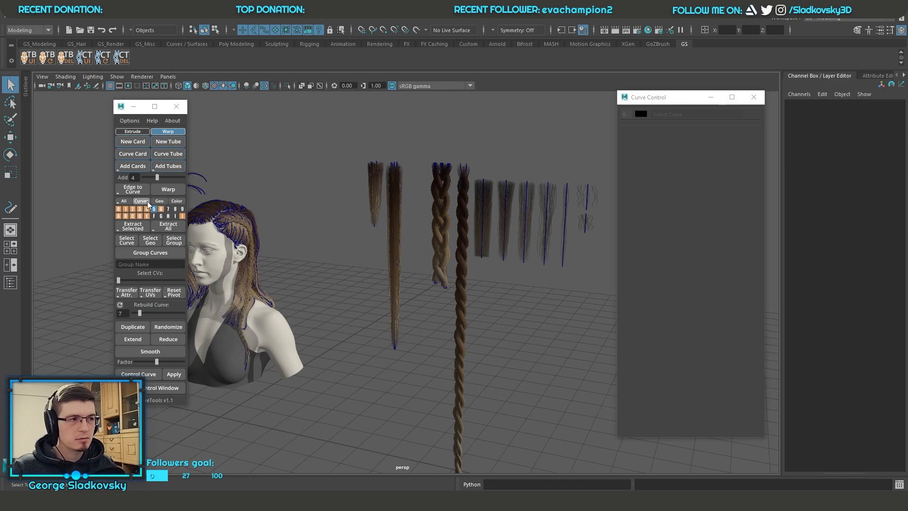
Step: Set Last Group Filtering to Ignore Filter in the GS CurveTools options and close them
left_click(129, 121)
left_click(142, 127)
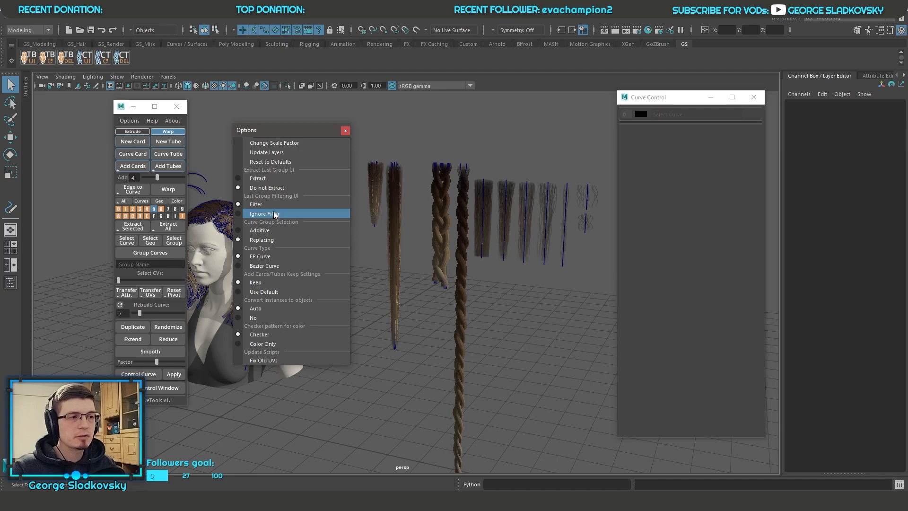
left_click(266, 213)
left_click(344, 132)
middle_click_drag(395, 185, 491, 241, "alt")
scroll(403, 217, "up", 4)
middle_click_drag(378, 227, 465, 241, "alt")
left_click_drag(465, 240, 398, 246, "alt")
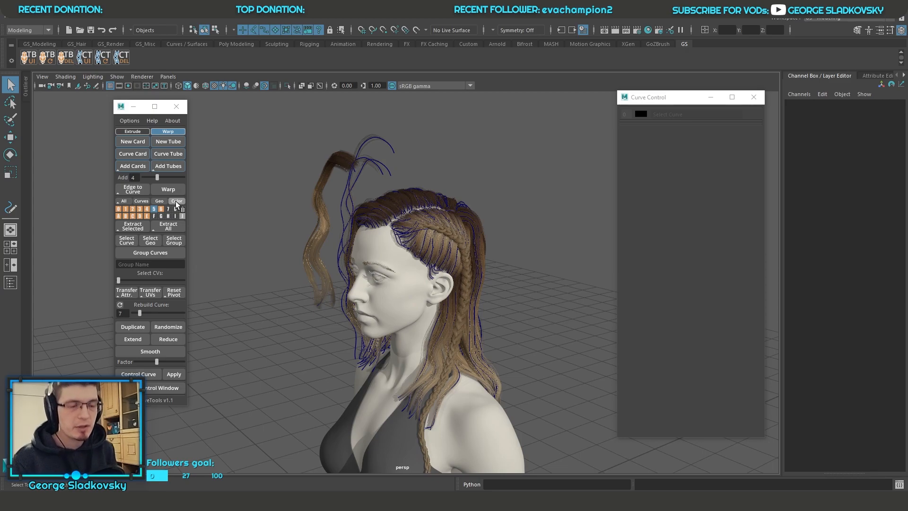
Step: Select a side hair card's curve below the braid and look through its layer choices in Curve Control
left_click(436, 231)
scroll(467, 174, "up", 3)
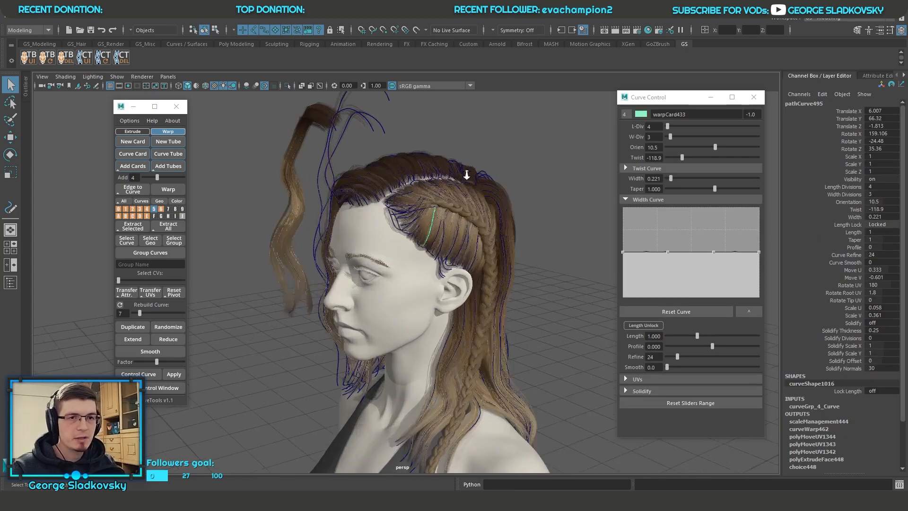
middle_click_drag(537, 144, 526, 187, "alt")
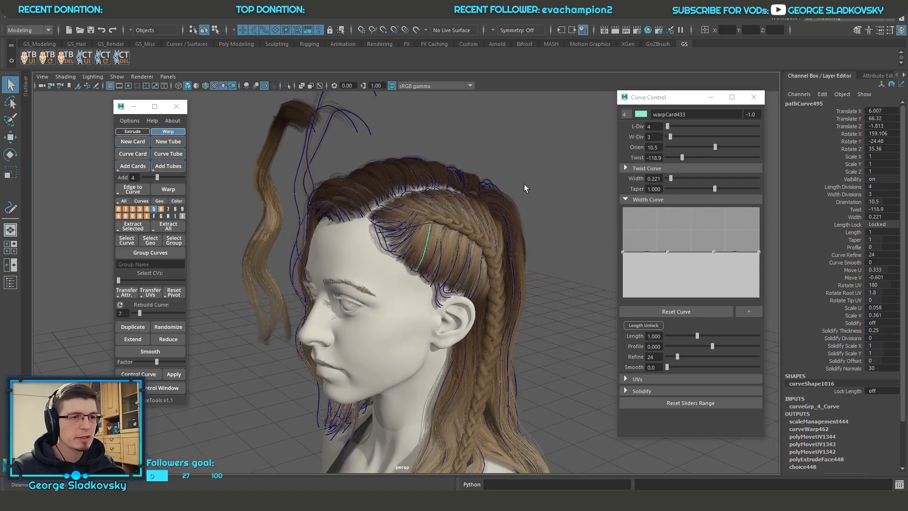
left_click_drag(526, 188, 513, 206, "alt")
left_click_drag(664, 91, 664, 87)
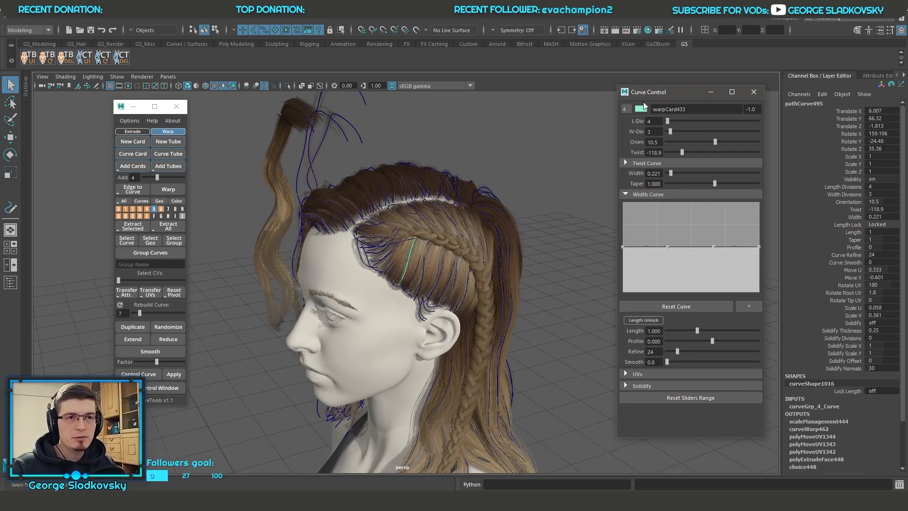
left_click(625, 109)
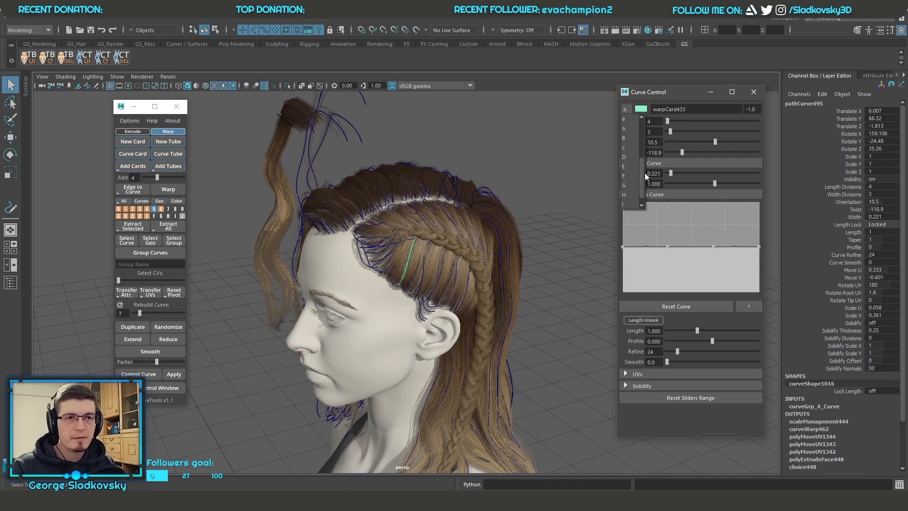
left_click(627, 109)
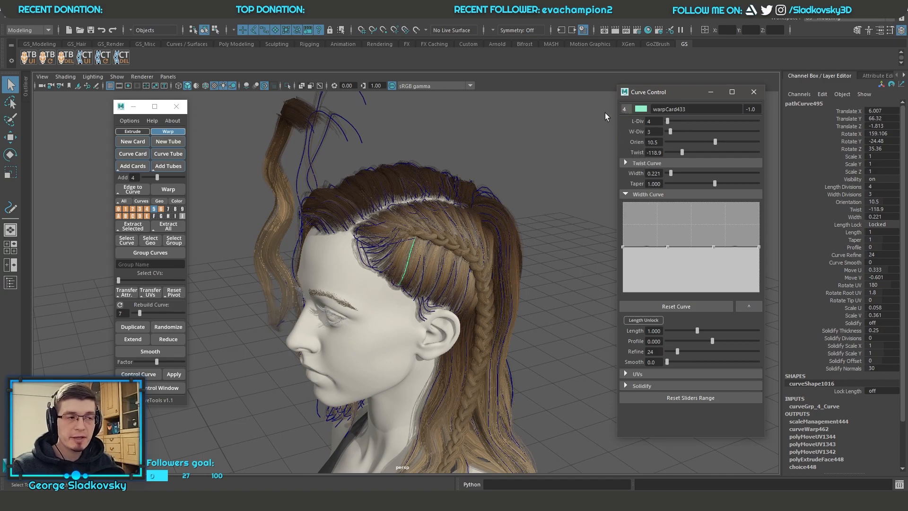
Step: Select the outermost hair card curve at the temple hairline and move it to layer 9
scroll(444, 239, "up", 5)
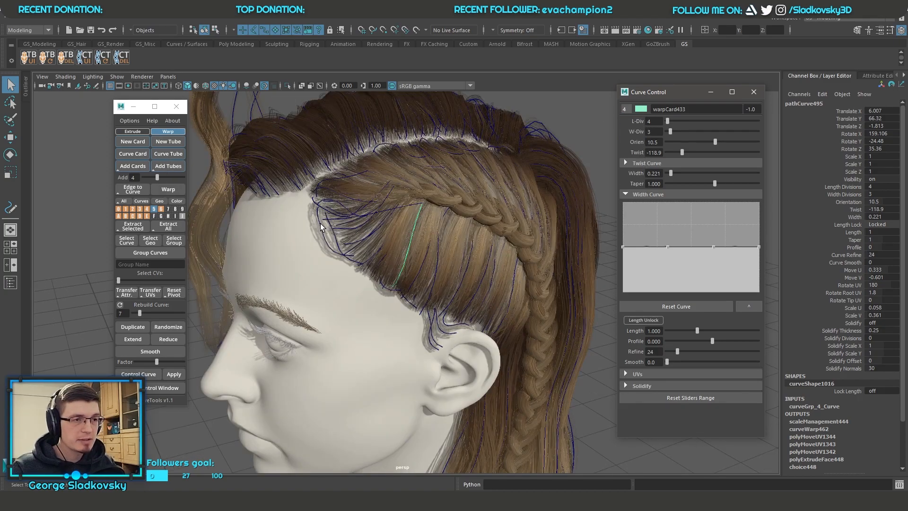
left_click(321, 227)
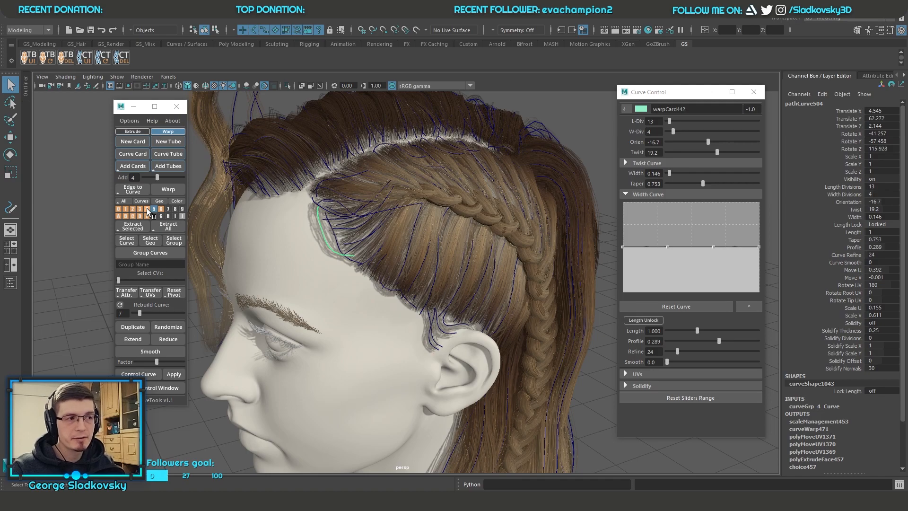
left_click(625, 109)
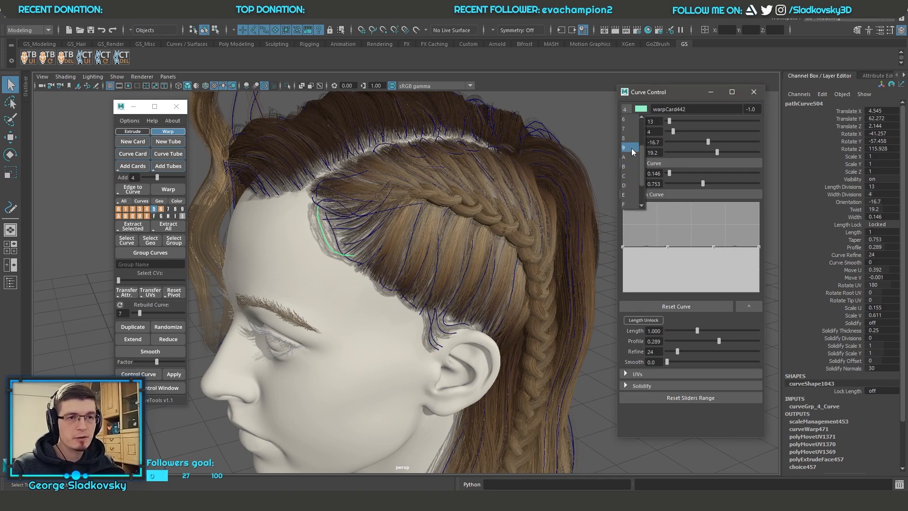
left_click(624, 147)
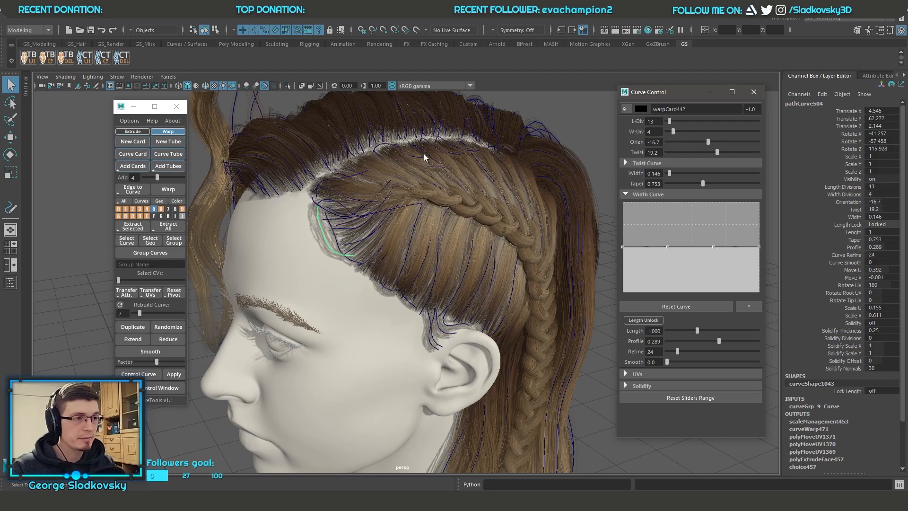
Step: Undo the temple hair card's layer change and clear the selection
left_click_drag(424, 154, 217, 200, "alt")
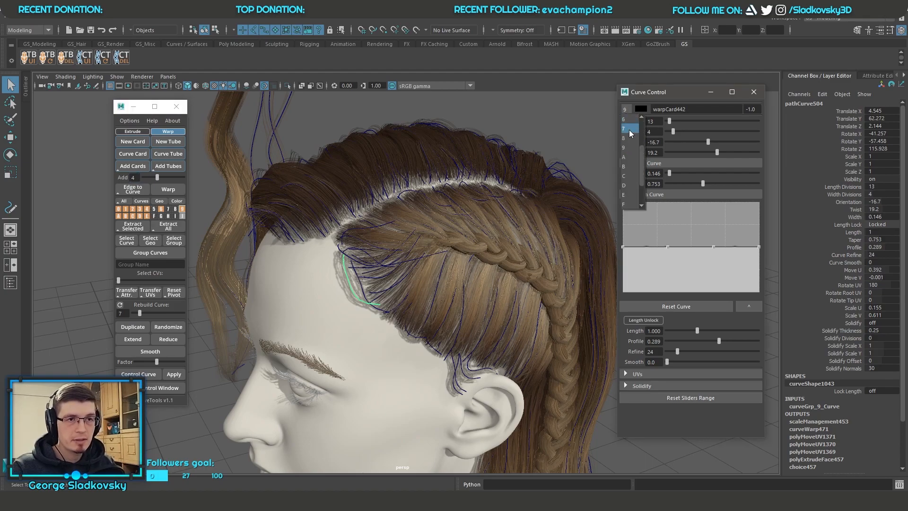
key("ctrl+z")
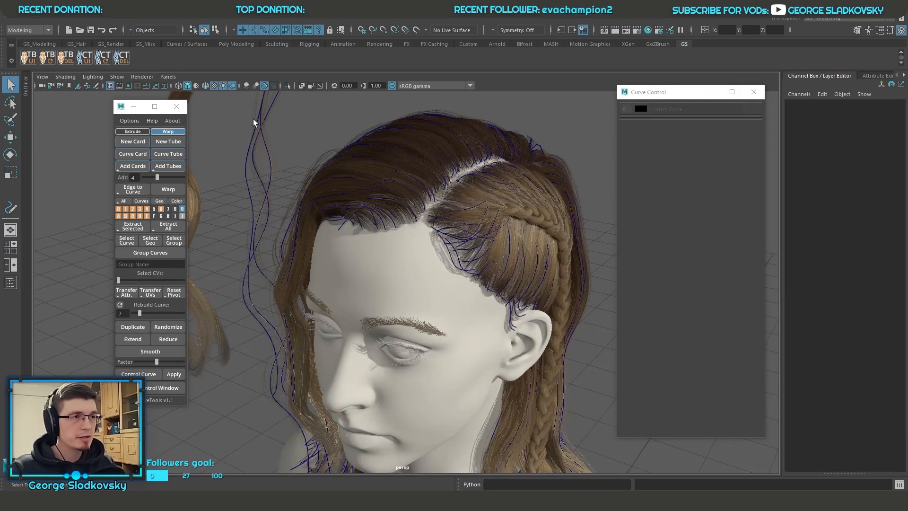
left_click(224, 86)
scroll(504, 197, "down", 3)
mouse_move(504, 196)
left_mouse_down("alt")
mouse_move(473, 210)
mouse_move(488, 212)
left_mouse_up("alt")
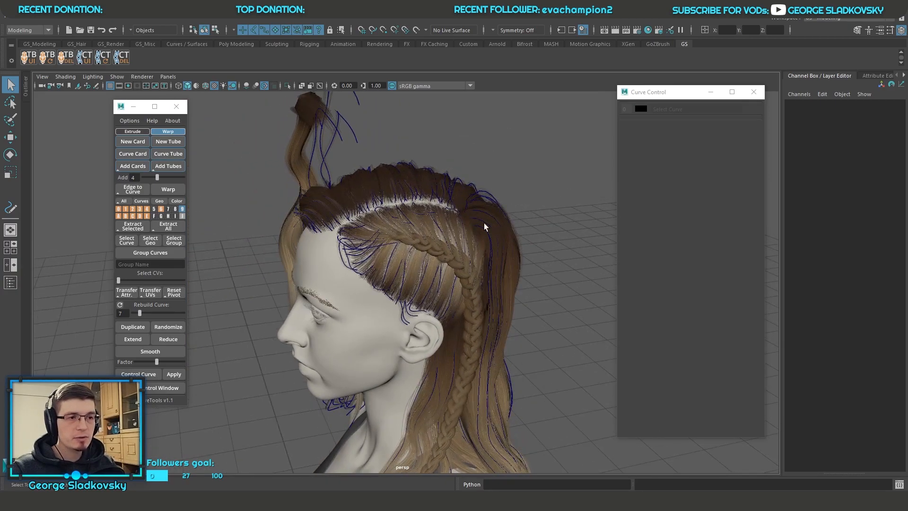
left_click_drag(504, 307, 500, 258, "alt")
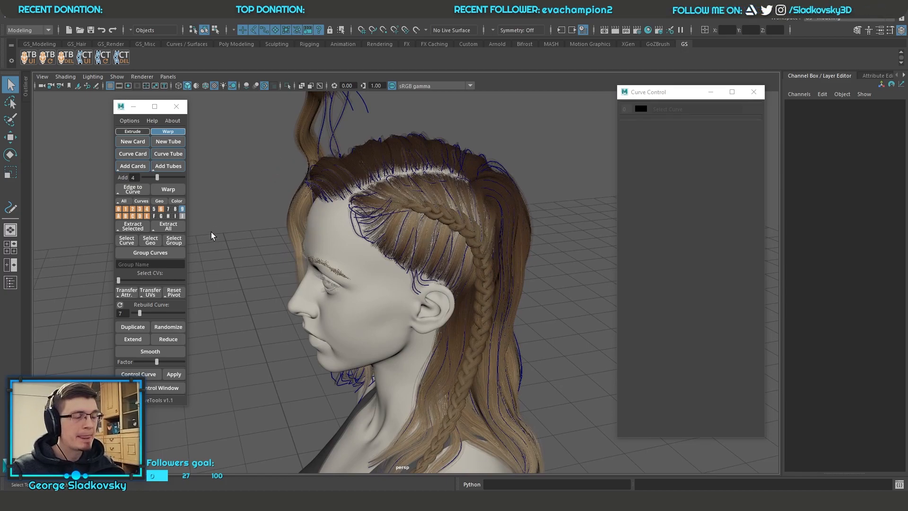
Step: Turn on the layer color display and hide layers 0 to 4, which hold the side hair and braid
left_click(176, 200)
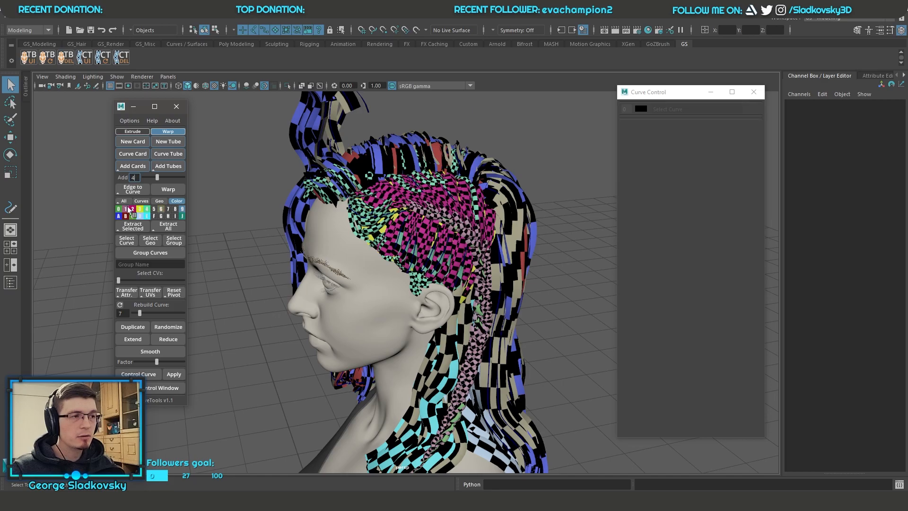
left_click_drag(453, 206, 401, 198, "alt")
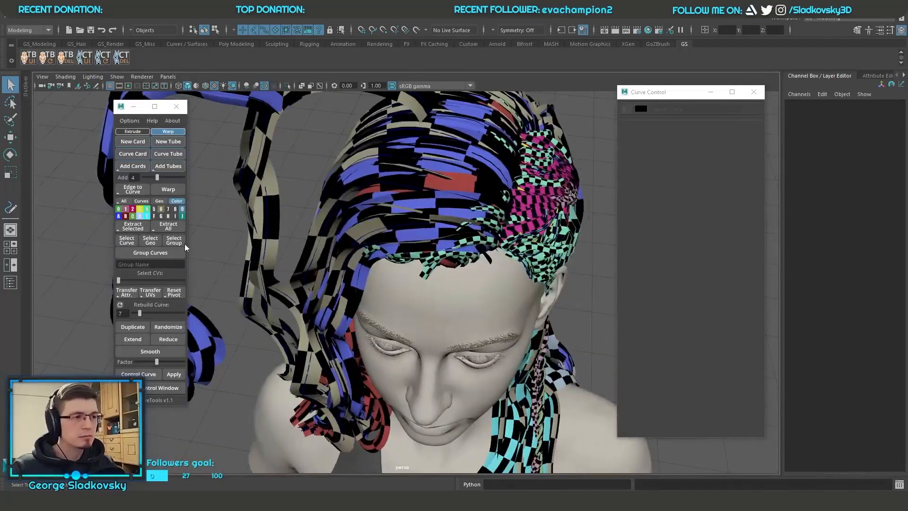
left_click(125, 216)
left_click(146, 209)
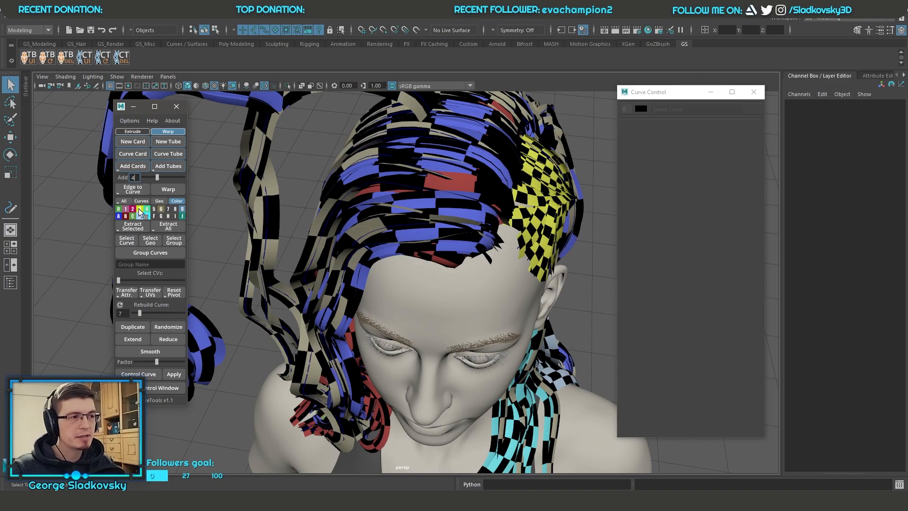
left_click(161, 209)
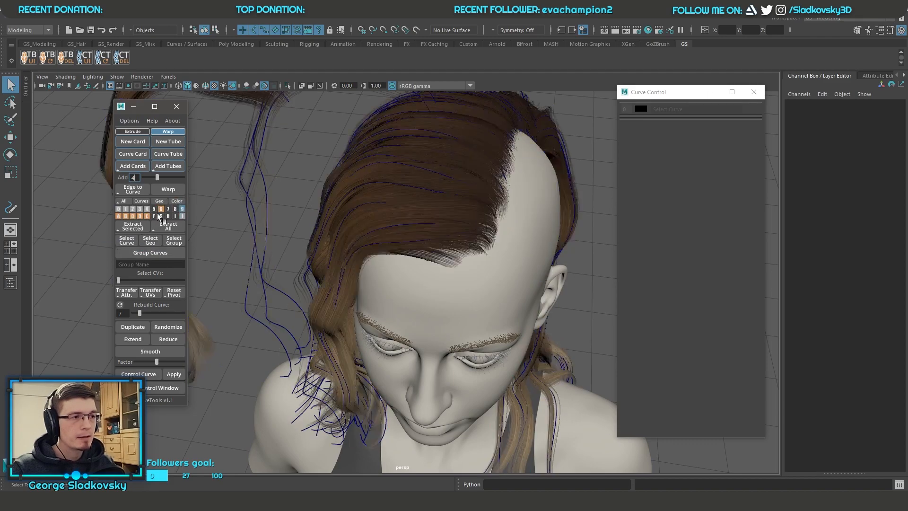
Step: Turn the layer color display back on and view the remaining hair from the side and back
left_click(177, 200)
left_click_drag(379, 236, 312, 194, "alt")
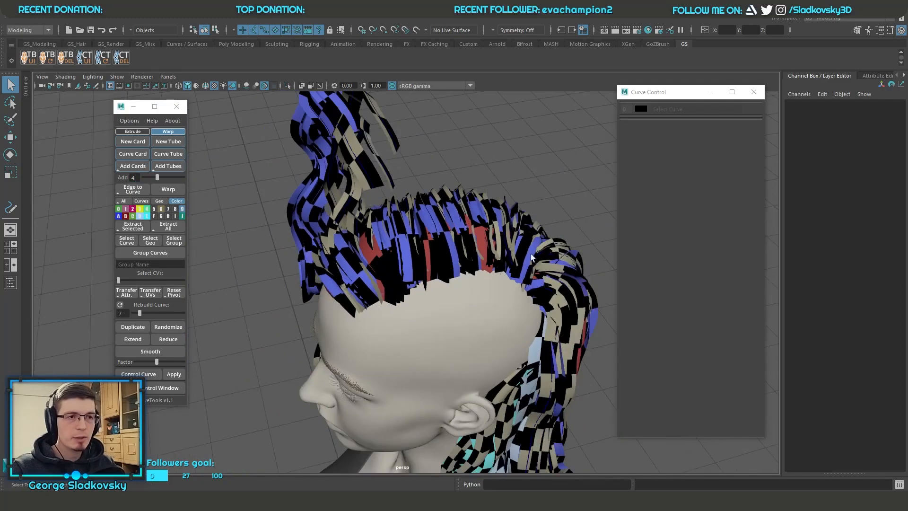
middle_click_drag(524, 247, 484, 177, "alt")
left_click_drag(487, 177, 340, 198, "alt")
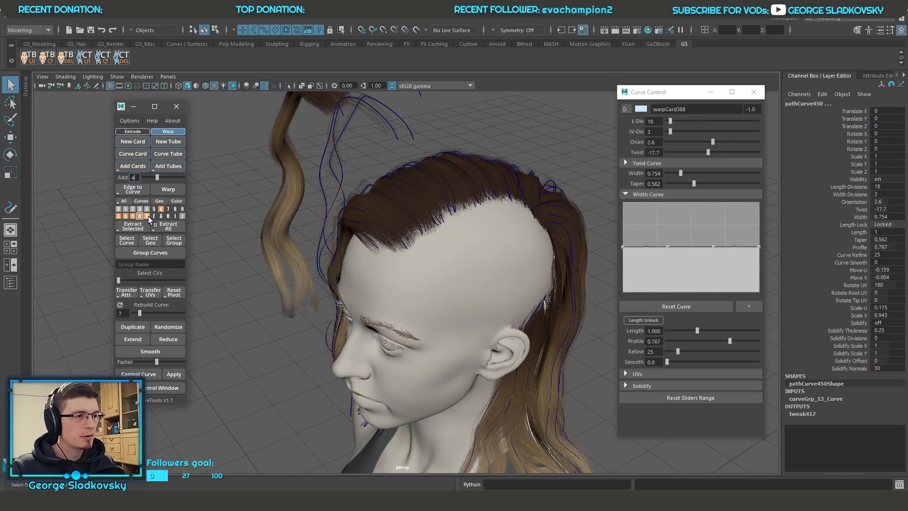
Step: Select the contents of layers C, A, B, D and E one after another, keeping the layer colors displayed
left_click(133, 216)
left_click_drag(454, 231, 475, 223, "alt")
left_click(119, 216)
left_click(126, 216)
left_click(139, 217)
left_click(146, 216)
left_click(176, 200)
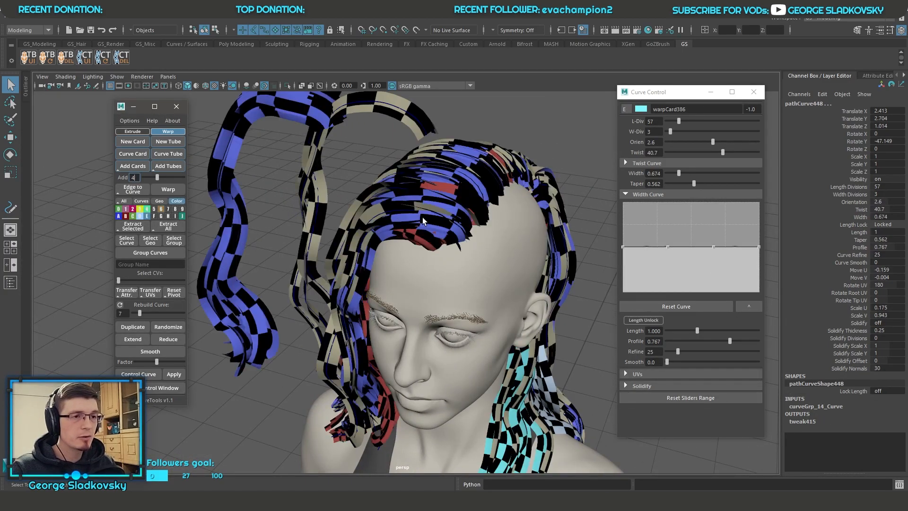
Step: Select the contents of layer A, then select the layer 6 hair cards that arch above the head instead
left_click_drag(267, 142, 322, 144, "alt")
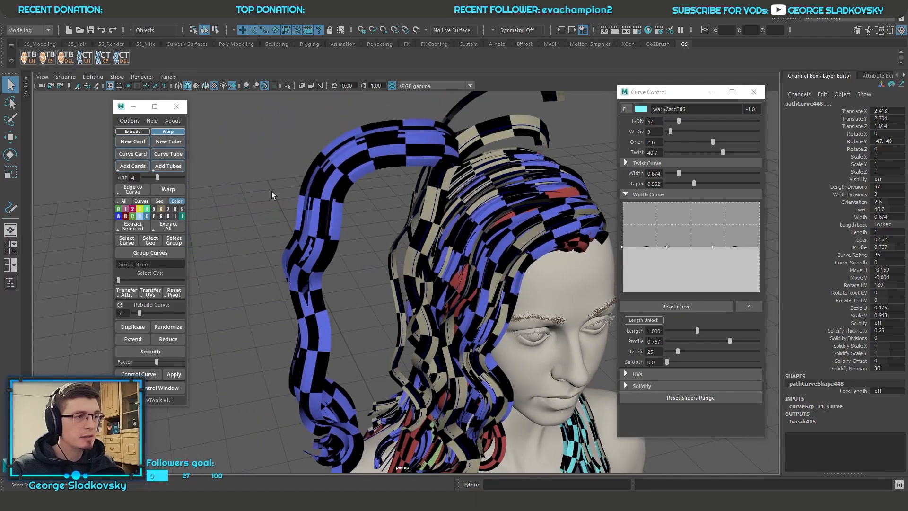
left_click(118, 216)
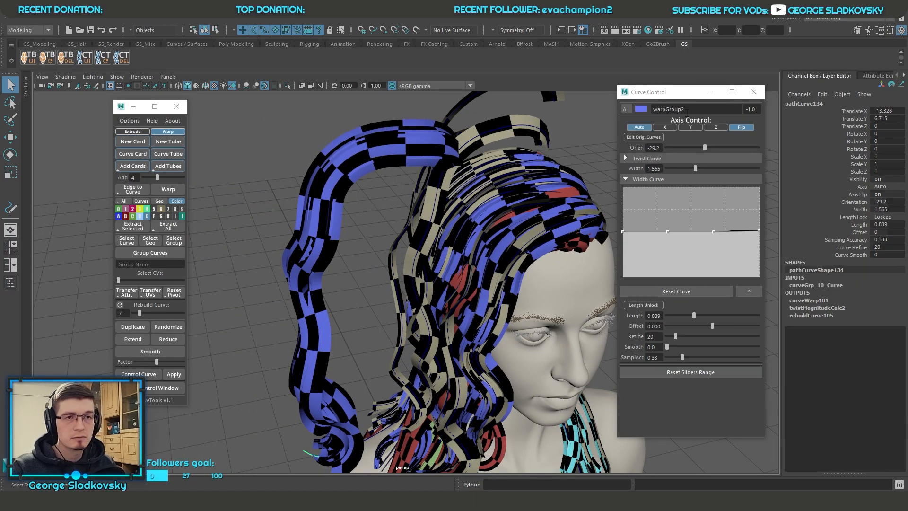
left_click_drag(407, 158, 473, 189, "alt")
left_click(477, 190)
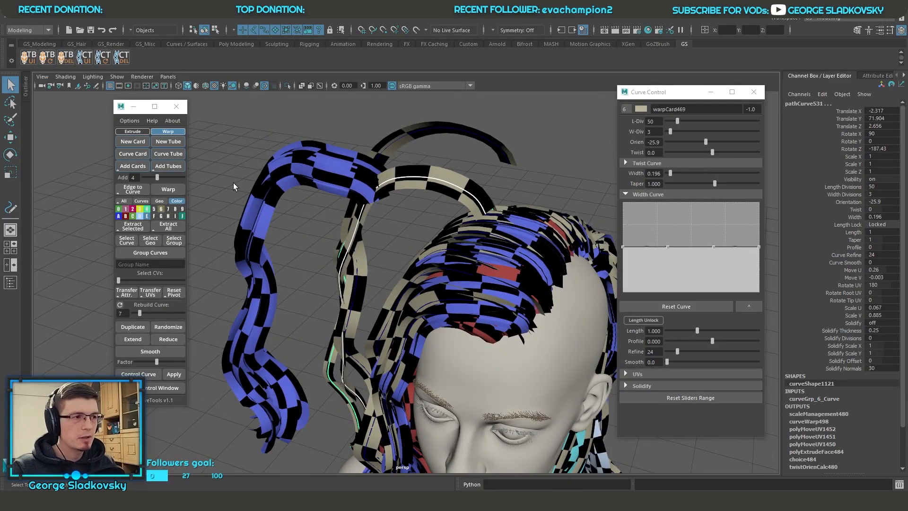
Step: Randomize the layer colors several times
left_click(176, 200)
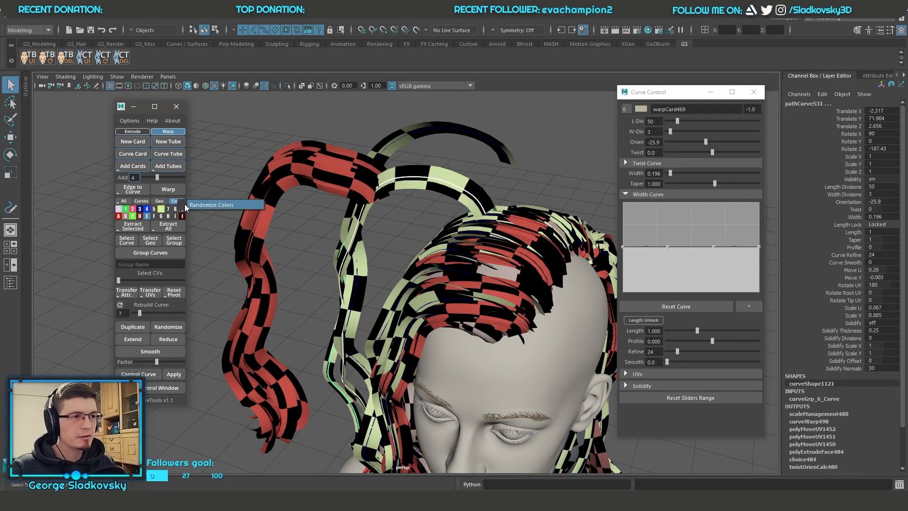
left_click(177, 200)
left_click(179, 201)
left_click(524, 132)
left_click_drag(427, 138, 438, 195)
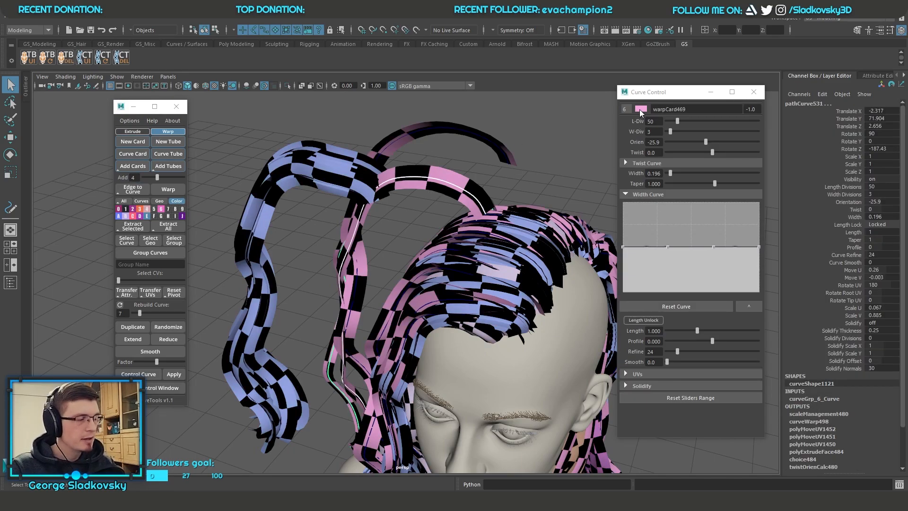
Step: Change the color of the selected layer 6 hair cards to orange-red, clear the selection and view the hairstyle
left_click(641, 109)
mouse_move(719, 119)
left_mouse_down()
mouse_move(725, 125)
mouse_move(735, 109)
mouse_move(735, 125)
mouse_move(739, 112)
mouse_move(722, 124)
left_mouse_up()
left_click(577, 157)
left_click_drag(577, 158, 416, 175, "alt")
left_click_drag(256, 145, 548, 390)
left_click(533, 284)
left_click_drag(284, 169, 426, 325)
left_click(553, 274)
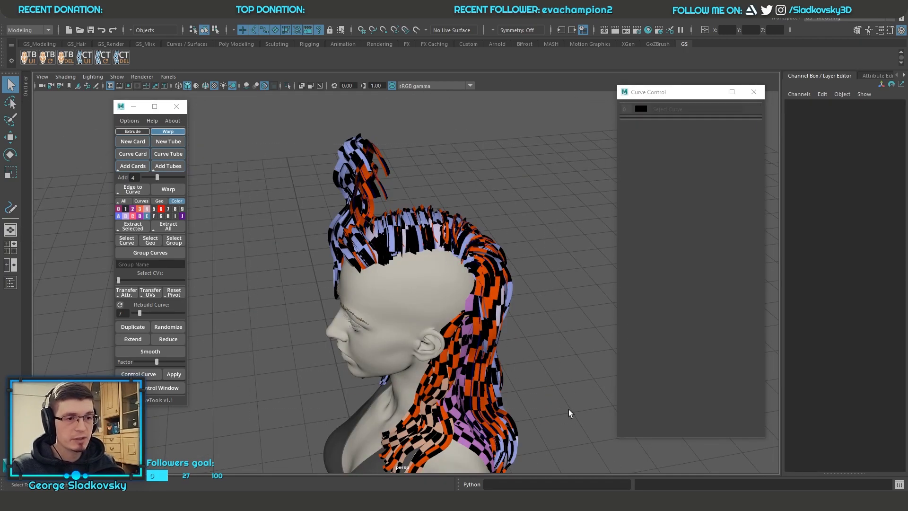
Step: Undo the deselection of the layer 6 hair cards, adjust their layer color again and clear the selection
key("ctrl+z")
left_click(638, 110)
left_click_drag(706, 125, 691, 129)
left_click(529, 232)
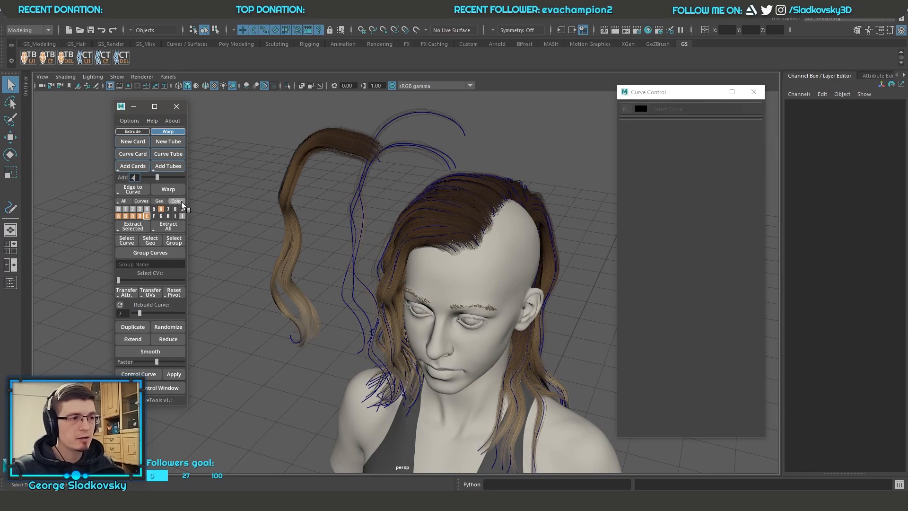
Step: Show all hair layers again with their regular hair material, including the side hair and braid
left_click(125, 202)
left_click_drag(388, 186, 368, 217, "alt")
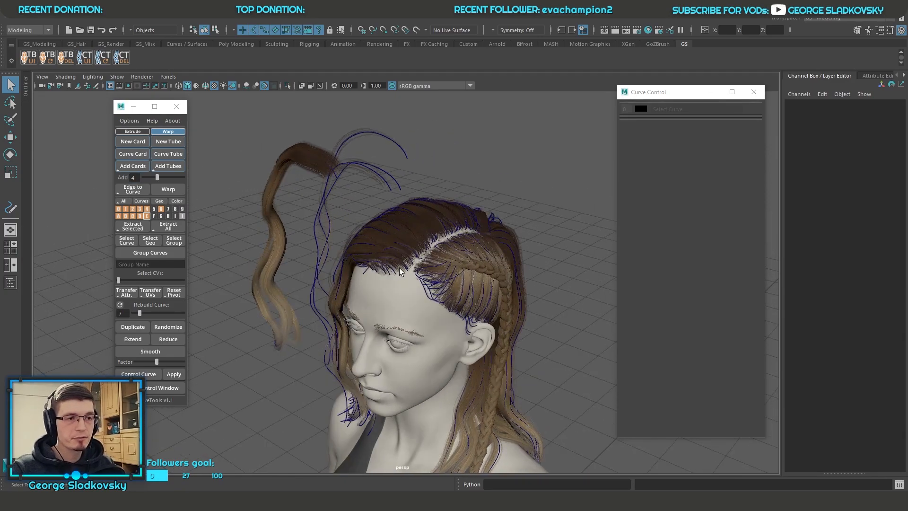
Step: Display the hair layers with the checker pattern, inspect the strand cards up close and restore the regular hair material
left_click_drag(400, 271, 440, 267, "alt")
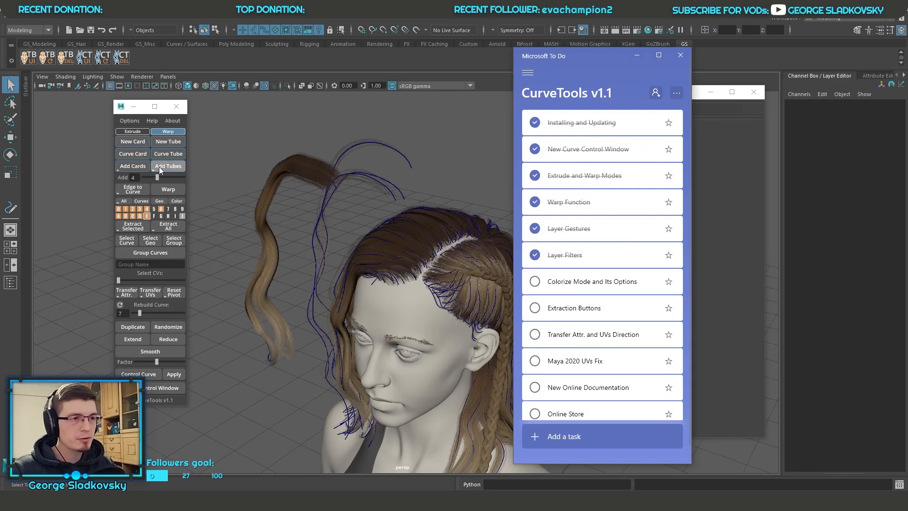
left_click(124, 122)
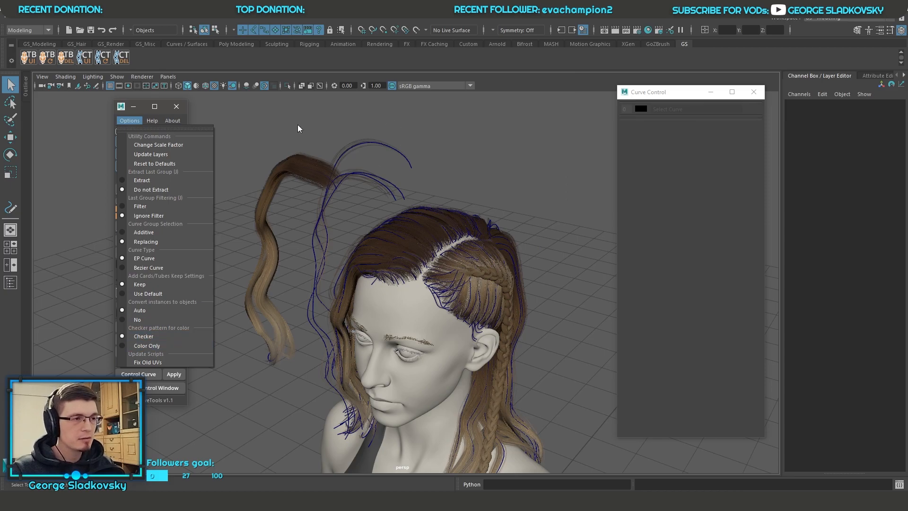
left_click(241, 171)
left_click(176, 201)
left_click_drag(324, 219, 286, 198, "alt")
left_click_drag(406, 190, 479, 149, "alt")
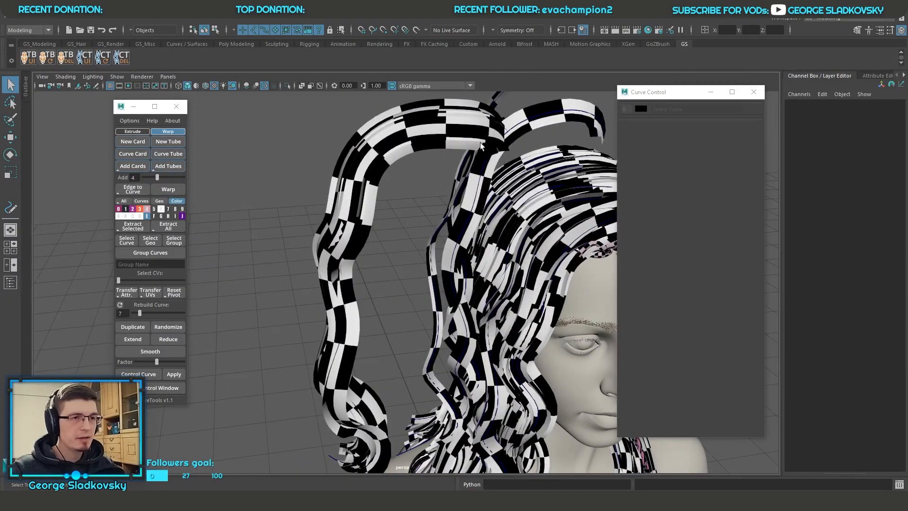
left_click_drag(391, 130, 318, 306, "alt")
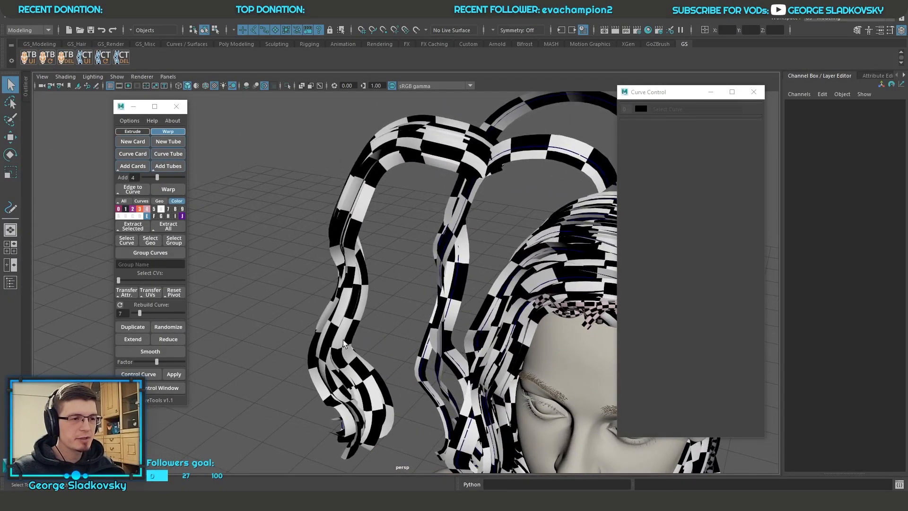
left_click(176, 200)
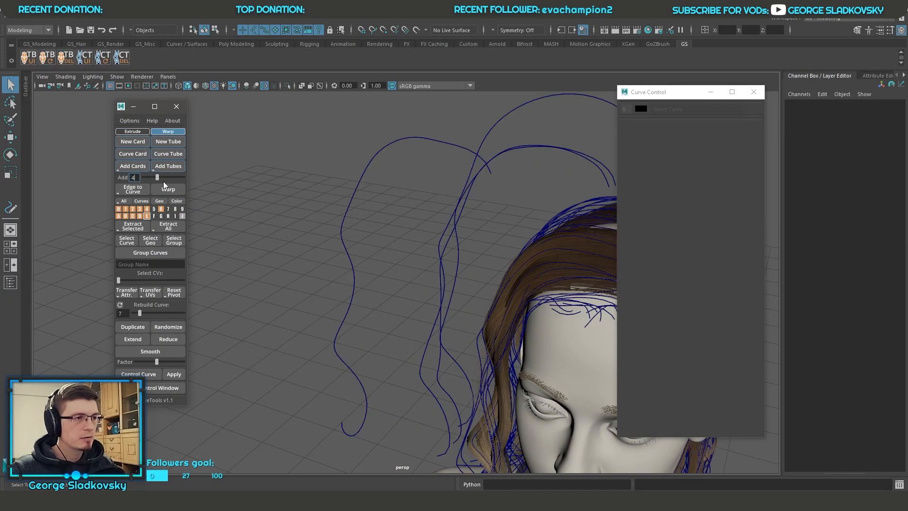
Step: Set the checker pattern option for layer colors to Color Only and toggle the color display of the hair layers
left_click(129, 121)
left_click(163, 345)
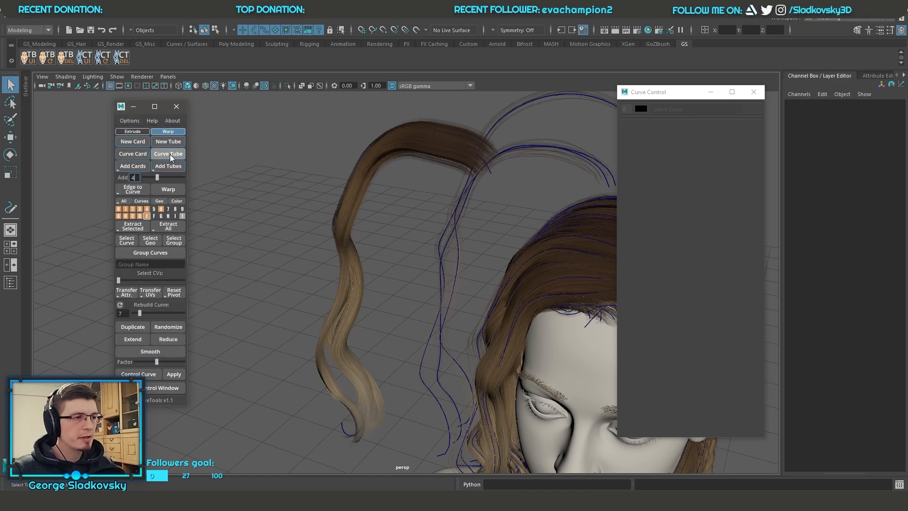
left_click(179, 201)
left_click_drag(436, 211, 395, 211, "alt")
mouse_move(509, 215)
left_mouse_down("alt")
mouse_move(629, 218)
mouse_move(480, 200)
left_mouse_up("alt")
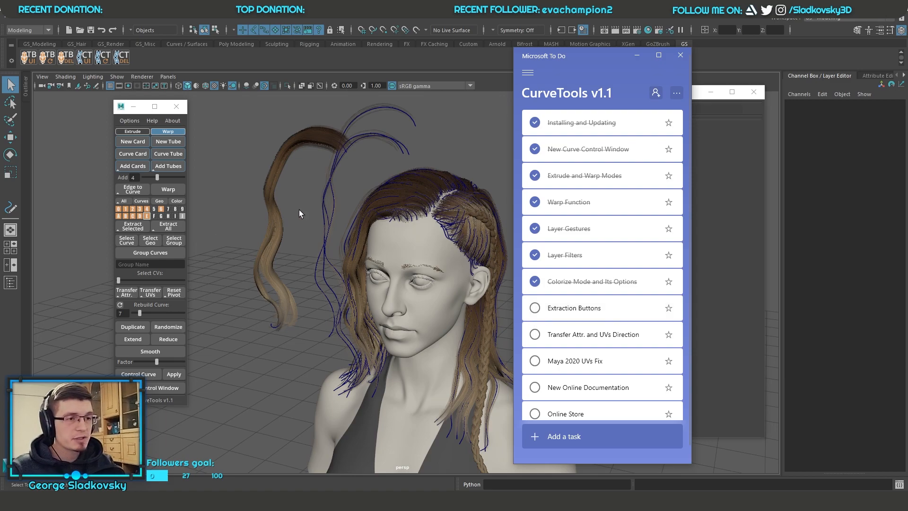
Step: Switch back from the task list to Maya, frame the hairstyle and view the braided side up close
left_click(315, 206)
left_click(499, 254)
key("f")
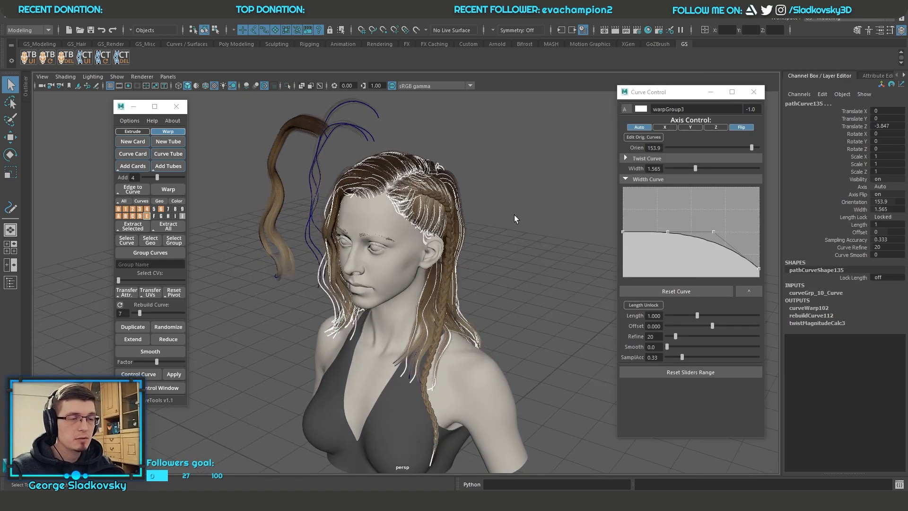
left_click(508, 184)
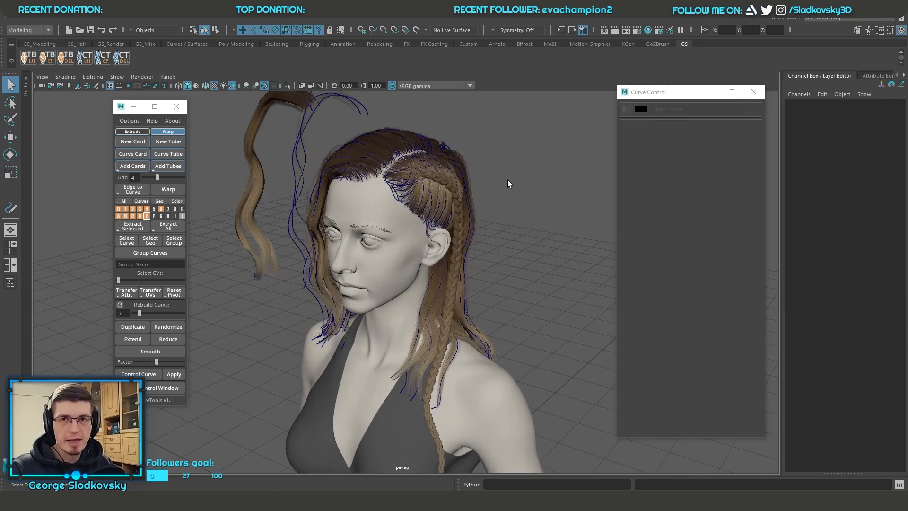
middle_click_drag(326, 137, 352, 183, "alt")
scroll(353, 183, "up", 3)
left_click_drag(335, 168, 530, 256)
left_click(538, 183)
left_click_drag(371, 146, 558, 263)
left_click(558, 263)
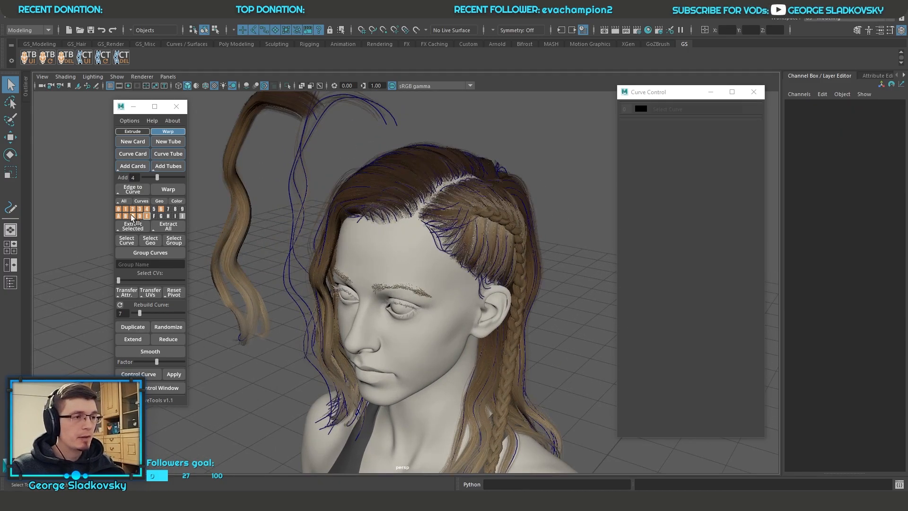
Step: Extract the geometry of layer 0 and move the extracted braid sideways away from the head
right_click_drag(120, 210, 79, 193)
mouse_move(448, 244)
left_mouse_down("alt")
mouse_move(406, 268)
mouse_move(451, 248)
left_mouse_up("alt")
scroll(454, 251, "up", 4)
key("w")
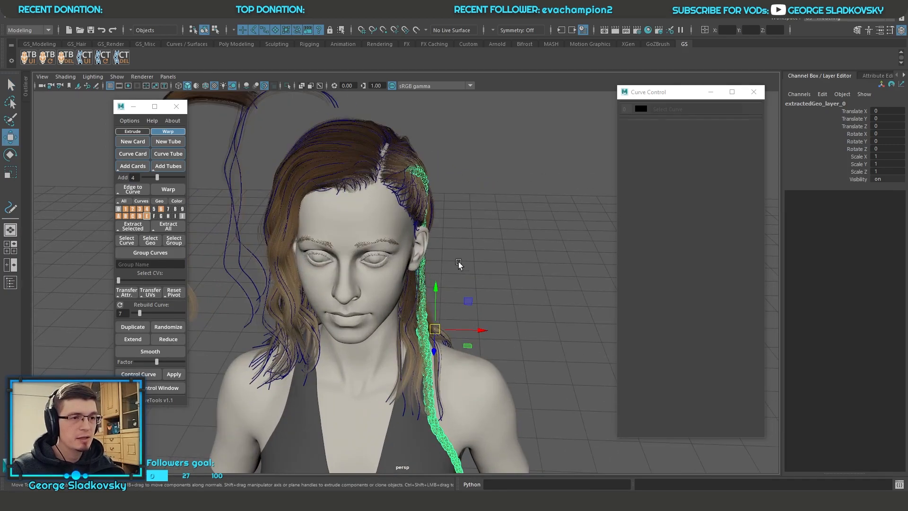
left_click_drag(461, 328, 585, 338)
Step: Delete the extracted braid geometry and show layer 0 again
left_click(515, 254)
left_click_drag(516, 254, 380, 208, "alt")
left_click(537, 254)
key("Delete")
left_click_drag(373, 161, 540, 305)
left_click(463, 242)
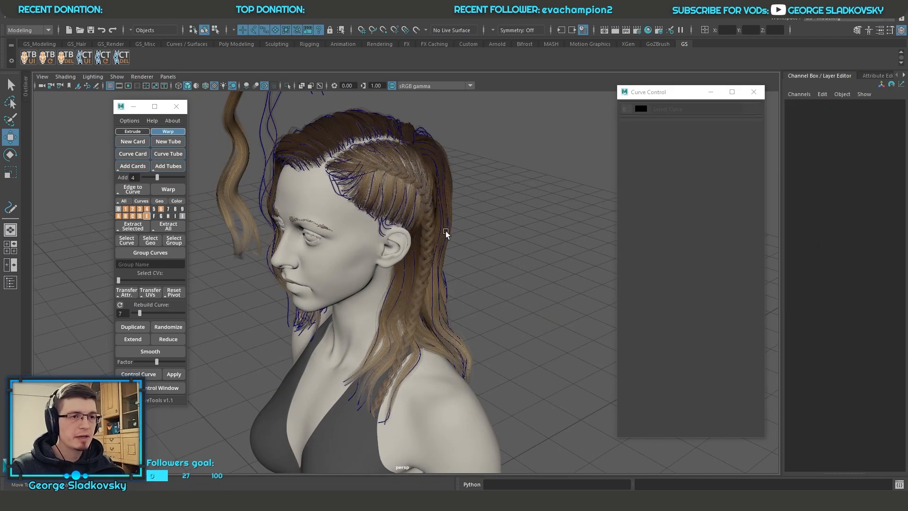
left_click(438, 220)
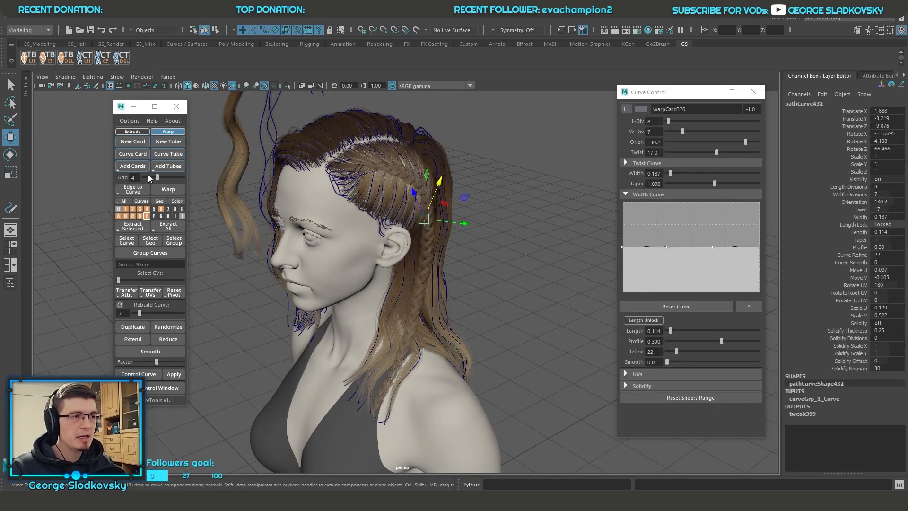
left_click(121, 208)
middle_click_drag(475, 229, 492, 248, "alt")
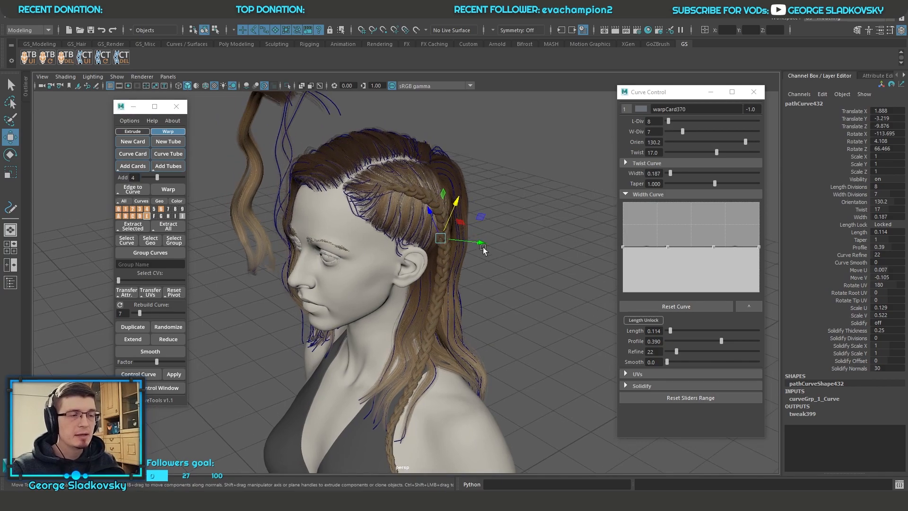
Step: Extract the geometry of layers 0, 1 and 2 one after another
right_click(120, 209)
right_click_drag(120, 210, 98, 200)
right_click(133, 212)
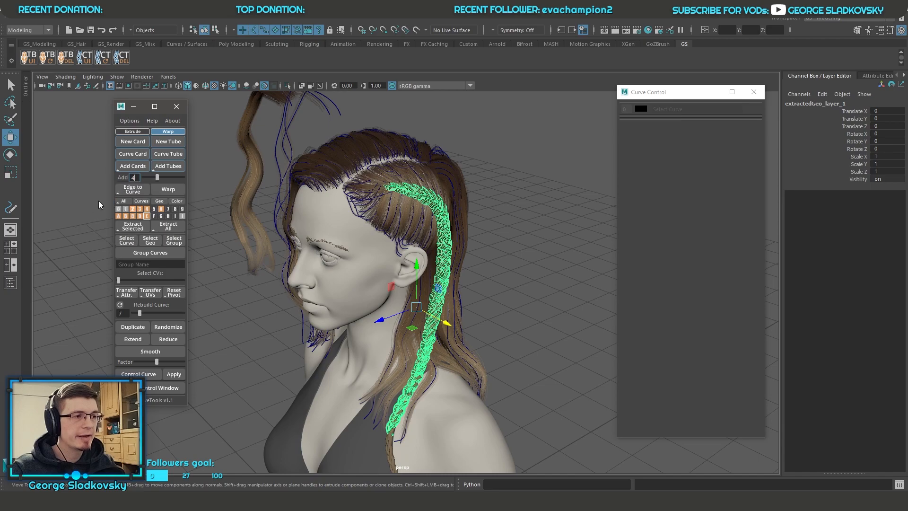
left_click(466, 264)
left_click_drag(430, 241, 454, 242, "alt")
Step: Undo the three layer extractions, clear the selection and return to the Select tool
key("ctrl+z")
key("ctrl+z")
key("ctrl+z")
key("ctrl+z")
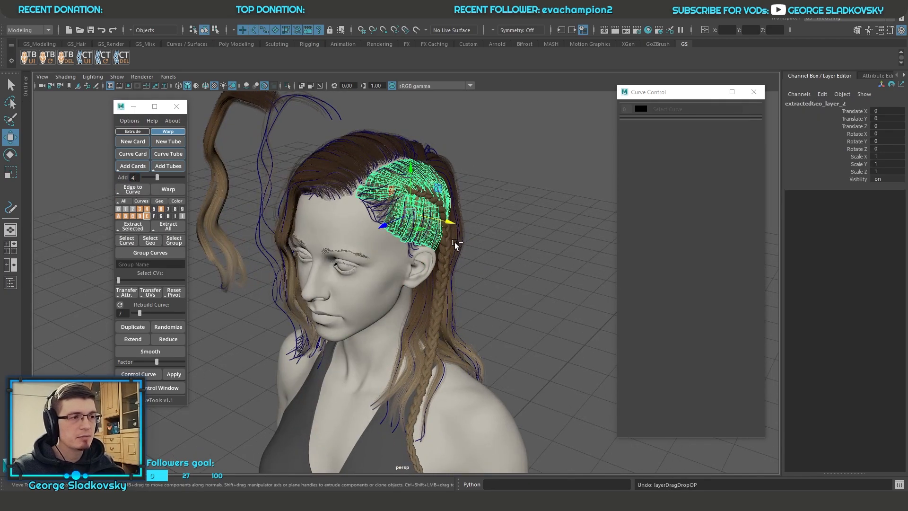
left_click(499, 208)
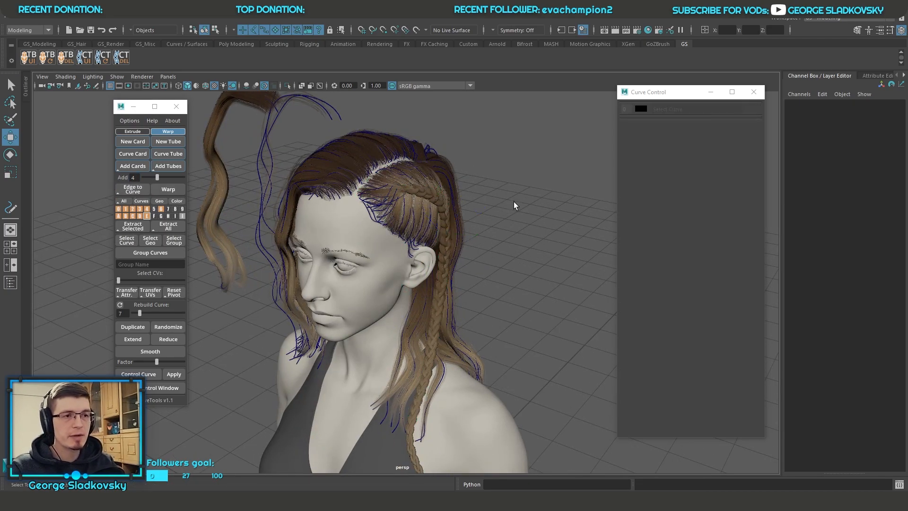
key("q")
right_click(482, 200)
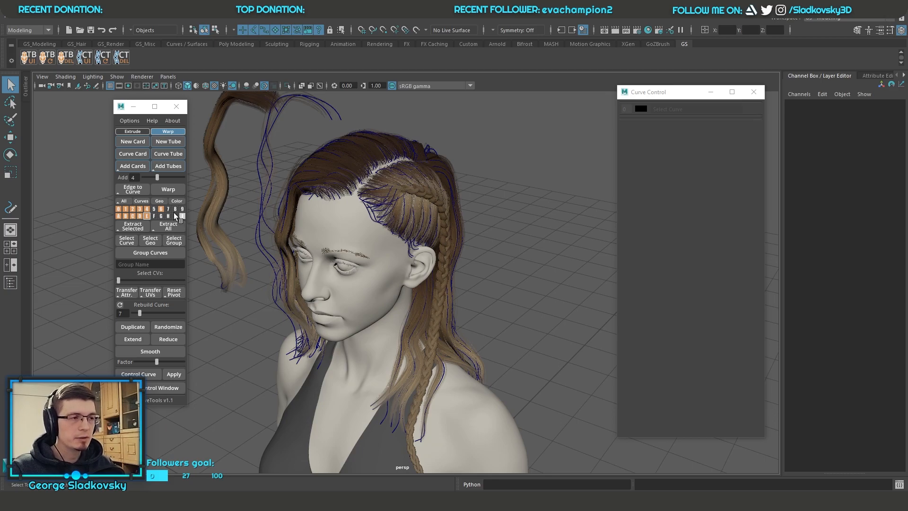
Step: Extract the geometry of all hair layers into a single mesh and select it
left_click(168, 226)
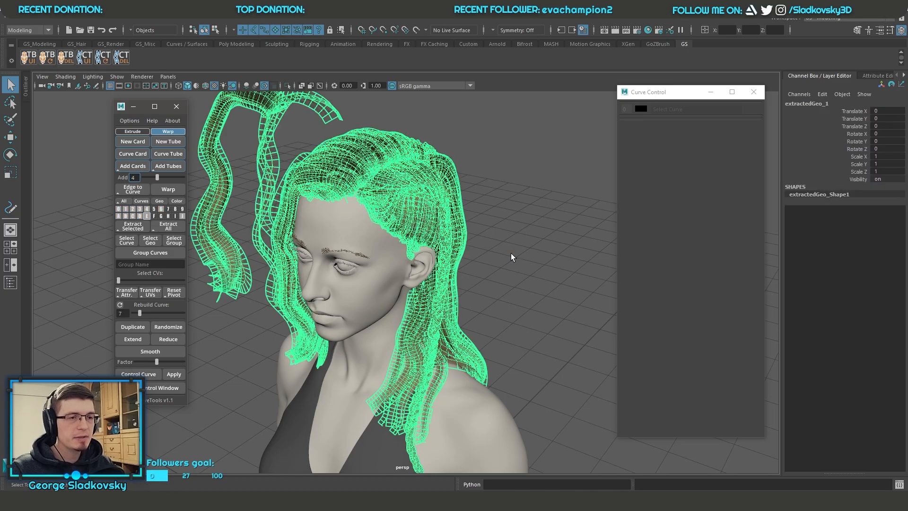
left_click_drag(395, 235, 347, 215, "alt")
left_click(490, 203)
left_click(396, 217)
left_click_drag(566, 237, 523, 281, "alt")
Step: Raise the extracted hair mesh above the head to a Translate Y of about 25.4
key("w")
middle_click_drag(523, 281, 508, 201)
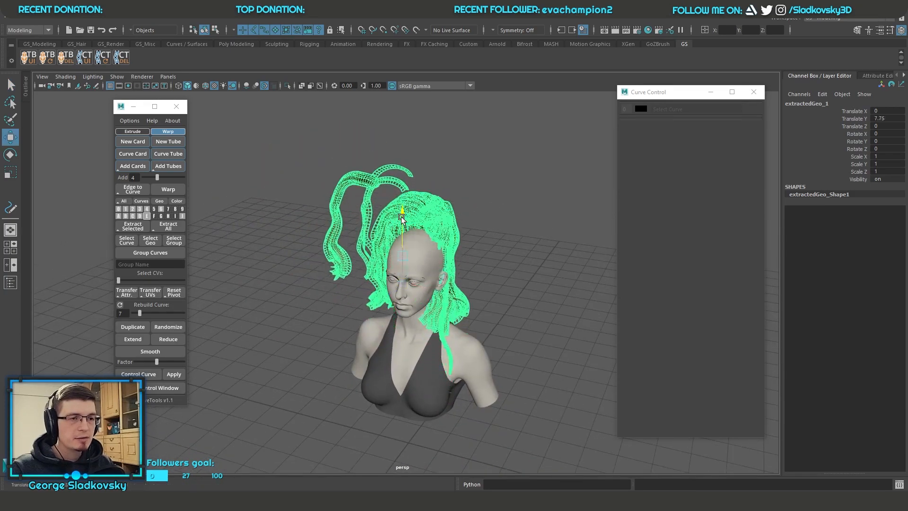
left_click(508, 198)
right_click_drag(508, 198, 519, 226, "alt")
left_click_drag(519, 226, 540, 265, "alt")
middle_click_drag(539, 265, 554, 391, "alt")
left_click(483, 219)
left_click_drag(483, 219, 483, 239, "alt")
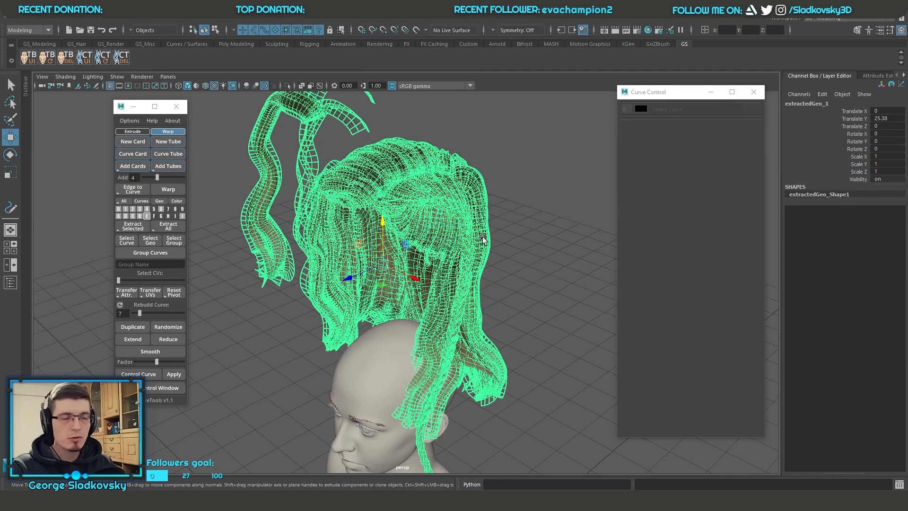
Step: Delete the extracted hair mesh, show all hair layers again and clear the selection
key("Delete")
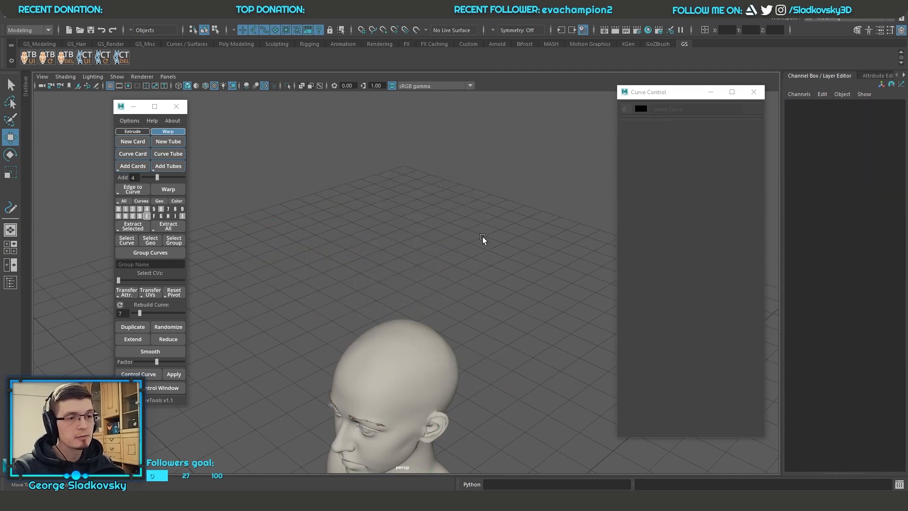
left_click(122, 202)
middle_click_drag(501, 407, 515, 288, "alt")
left_click_drag(516, 289, 431, 253, "alt")
scroll(447, 257, "down", 7)
scroll(439, 220, "up", 2)
key("f")
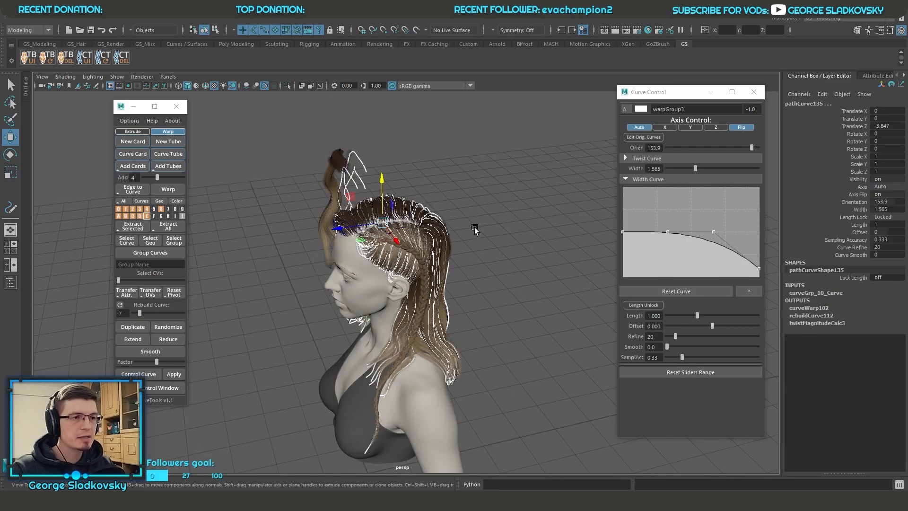
left_click_drag(468, 229, 488, 222, "alt")
scroll(488, 222, "up", 7)
left_click(463, 254)
Step: Select only the loose strands beside the head and extract them into a single mesh
left_click_drag(463, 255, 525, 260, "alt")
middle_click_drag(457, 227, 467, 296, "alt")
scroll(466, 297, "up", 3)
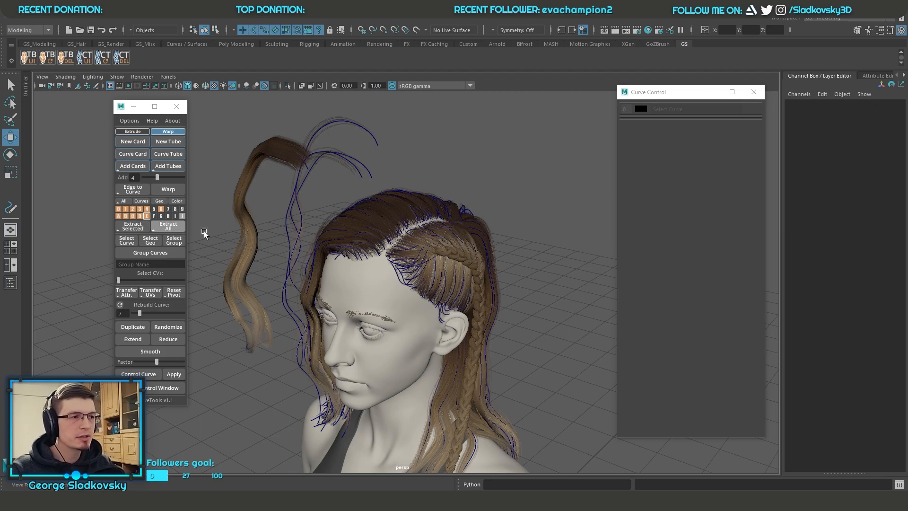
left_click_drag(489, 188, 341, 308)
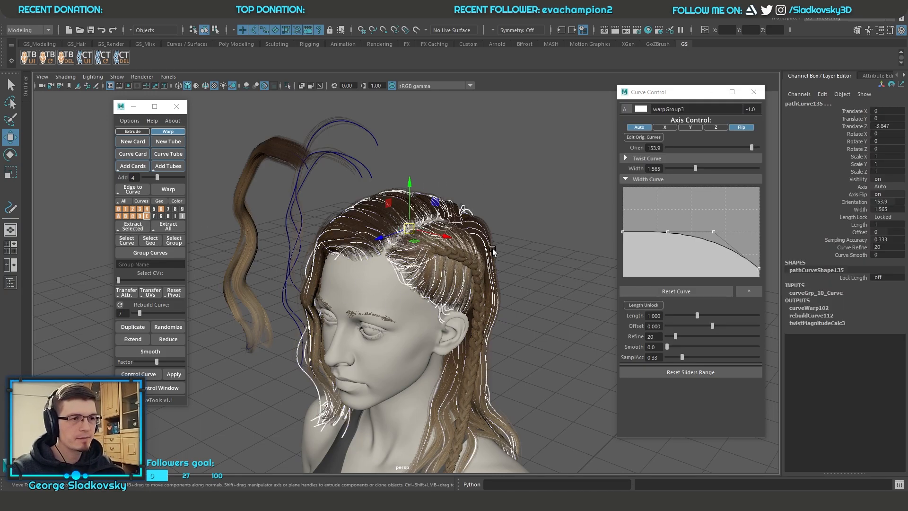
left_click_drag(212, 114, 349, 187)
middle_click_drag(380, 178, 424, 221, "alt")
left_click(132, 230)
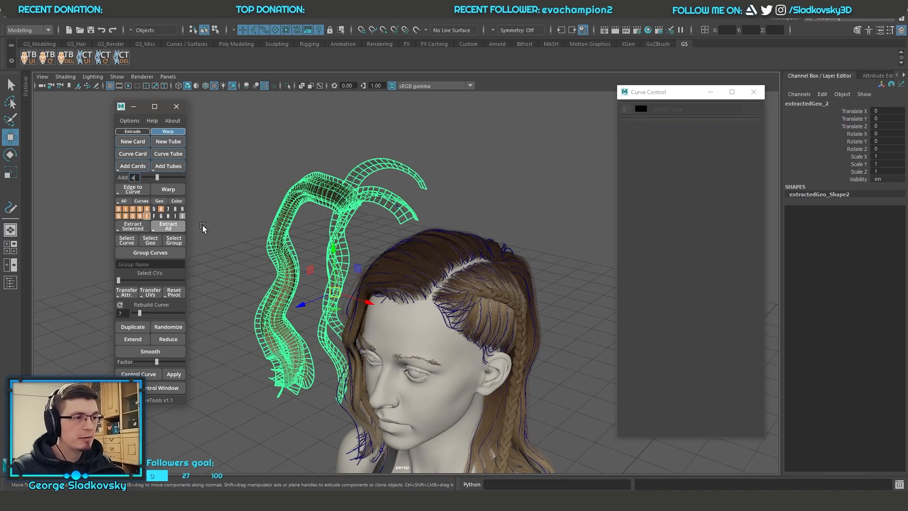
Step: Move the extracted strand mesh away from the original strands and remove it from the scene
left_click_drag(452, 239, 405, 265, "alt")
left_click_drag(337, 299, 243, 246)
middle_click_drag(284, 264, 368, 302, "alt")
left_click(402, 228)
left_click_drag(402, 228, 460, 220, "alt")
left_click(264, 203)
left_click_drag(263, 202, 174, 231, "alt")
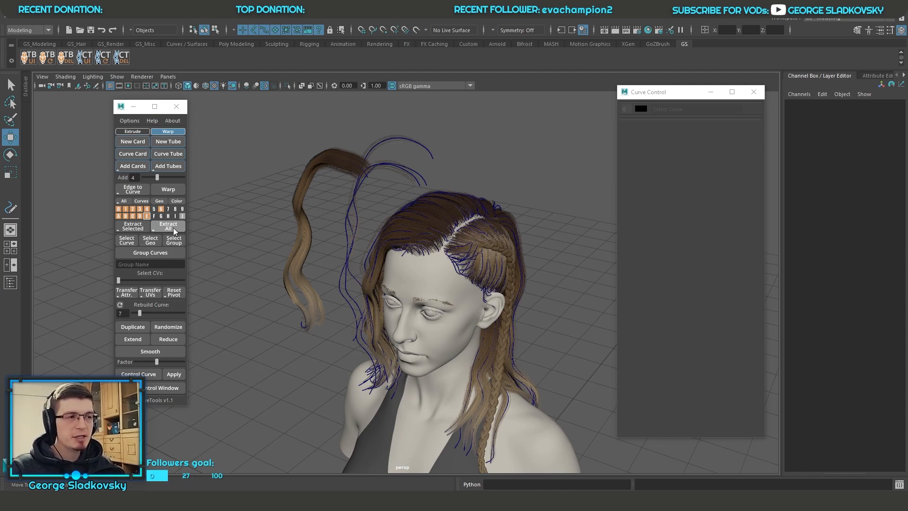
Step: Show the Outliner and move the GS CurveTools window clear of it
left_click(173, 228)
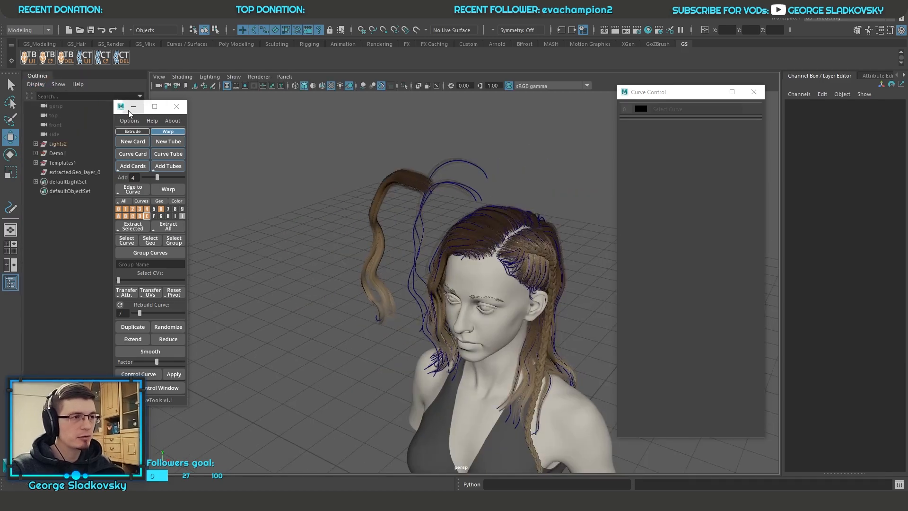
left_click_drag(115, 108, 182, 111)
left_click_drag(307, 236, 265, 234, "alt")
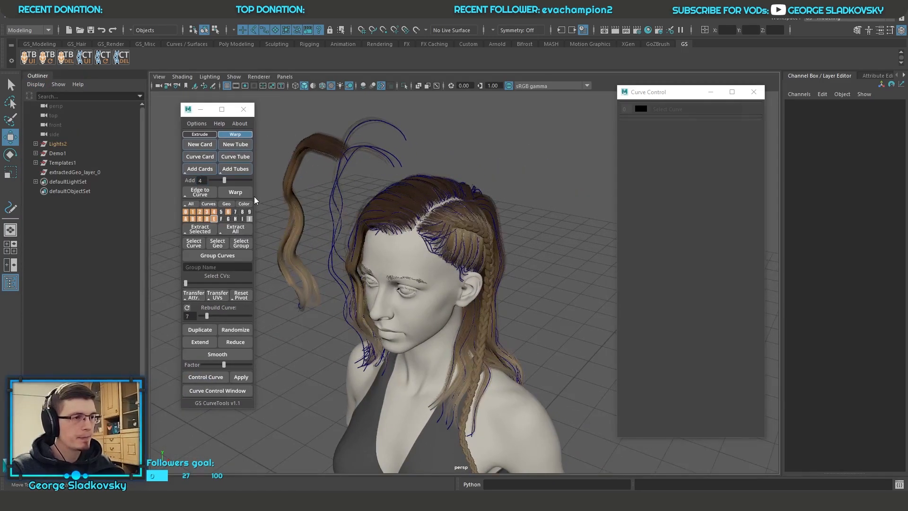
Step: Extract all hair layers into one combined mesh and select that mesh in the Outliner
left_click(235, 229)
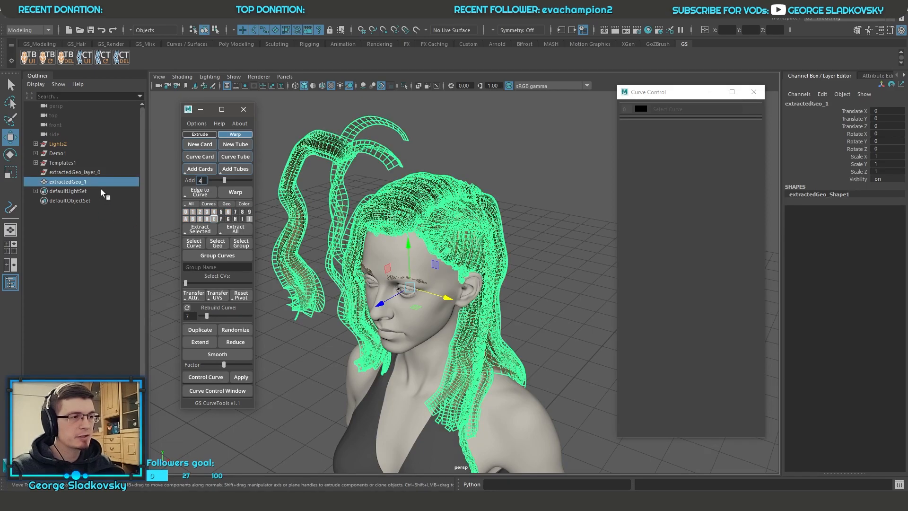
left_click(353, 178)
left_click(69, 182)
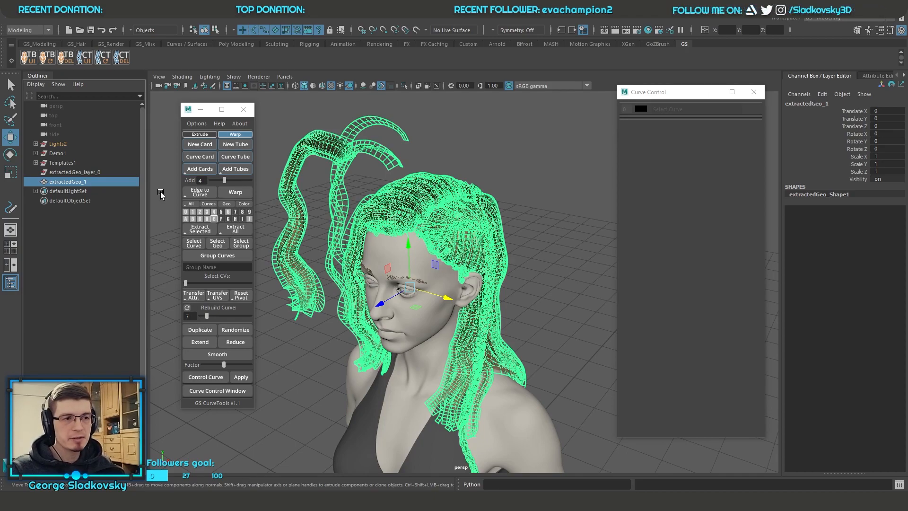
Step: Delete the combined hair mesh and the leftover extractedGeo_layer_0 group, and show all hair layers again
key("Delete")
left_click(107, 172)
left_click(171, 196)
left_click(191, 205)
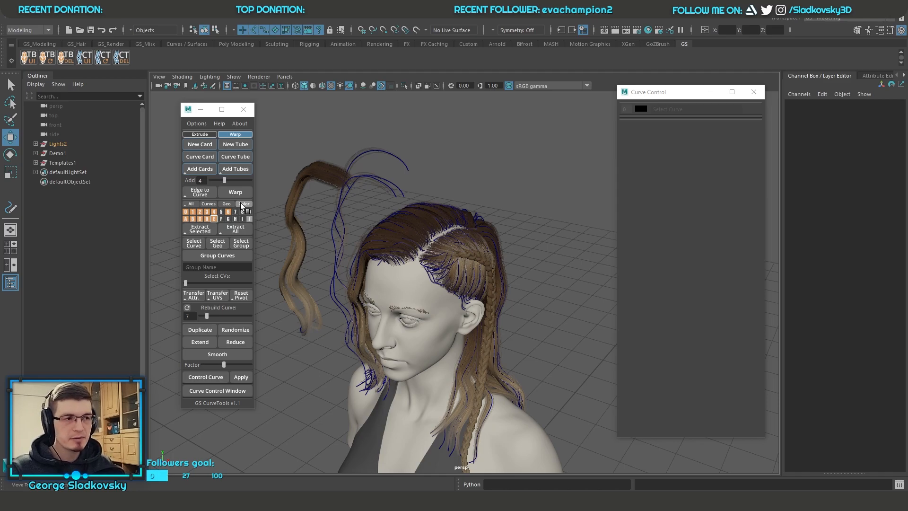
Step: Extract all hair layers into separate groups per layer and check several individual cards inside the layer 1 group
left_click(238, 231)
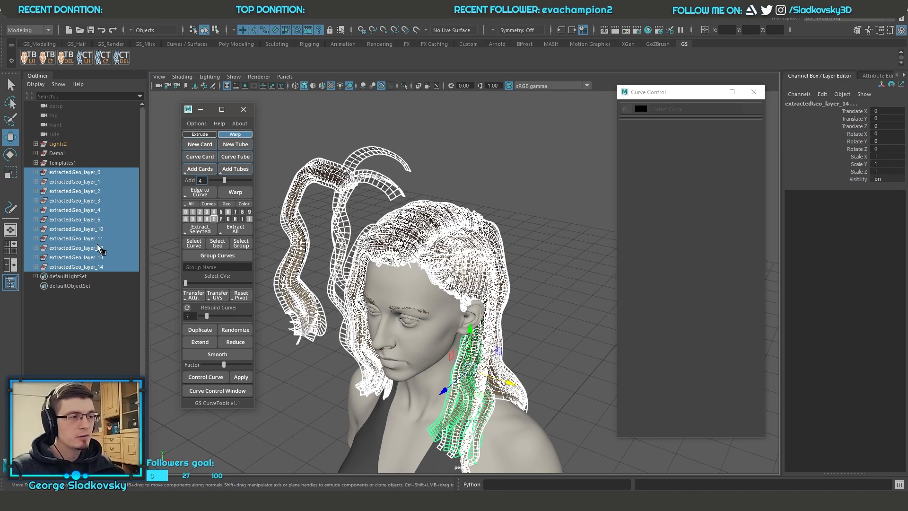
left_click(36, 181)
left_click(65, 192)
left_click(70, 200)
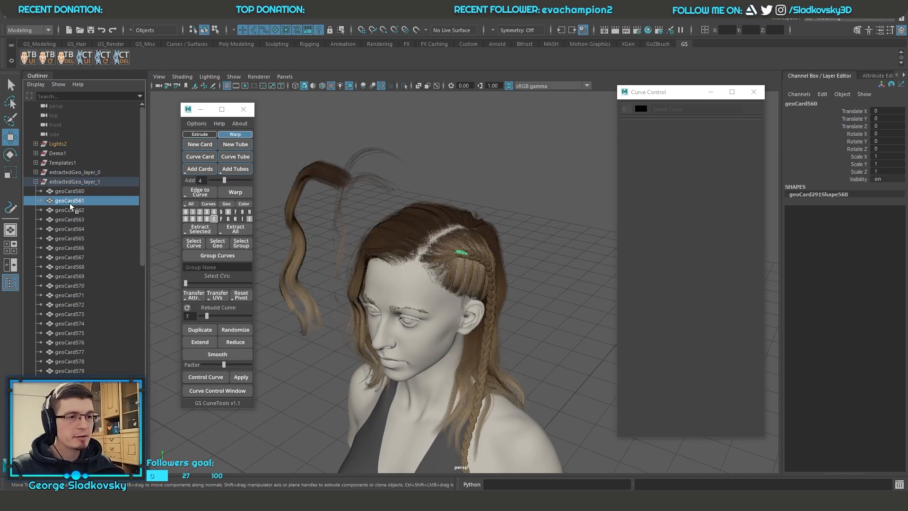
left_click(69, 219)
left_click(73, 258)
left_click(36, 181)
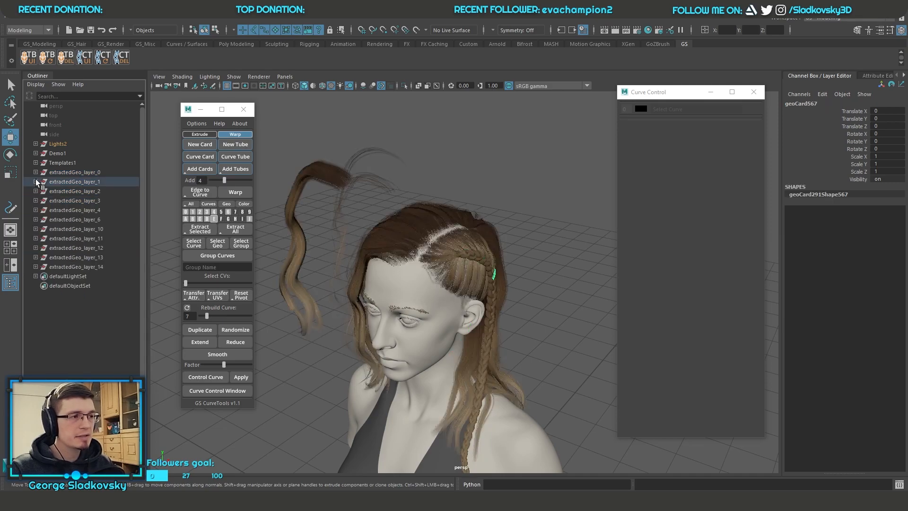
Step: Expand the extracted layer 0 and layer 3 groups in the Outliner and check individual cards inside them
left_click(36, 172)
left_click(64, 184)
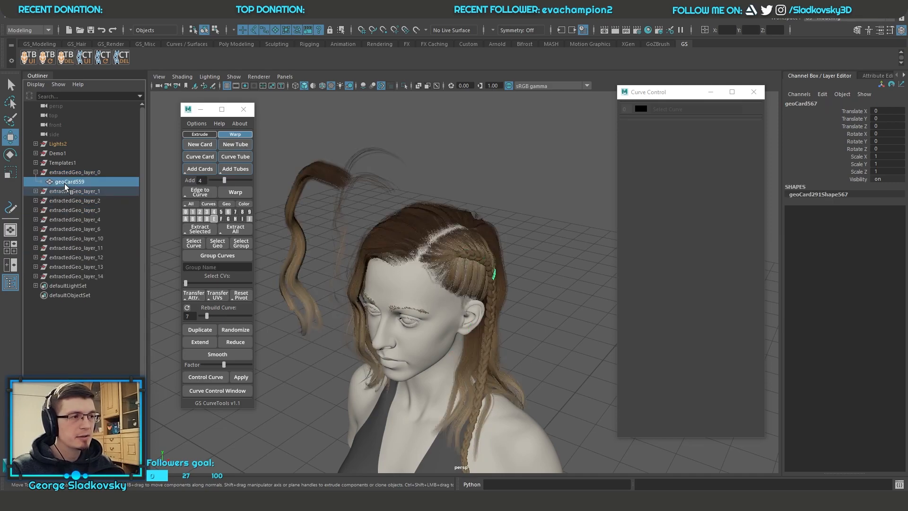
left_click(36, 172)
left_click(37, 200)
left_click(59, 219)
left_click(83, 256)
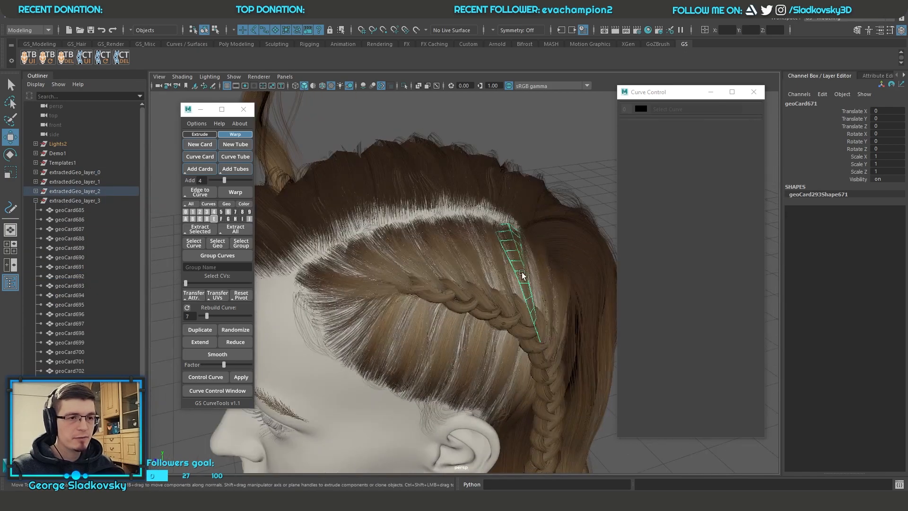
Step: Pull a single extracted card away from the head to inspect it as separate geometry, and delete that card
left_click_drag(521, 273, 486, 264, "alt")
key("d")
right_click_drag(572, 188, 571, 195, "ctrl+shift")
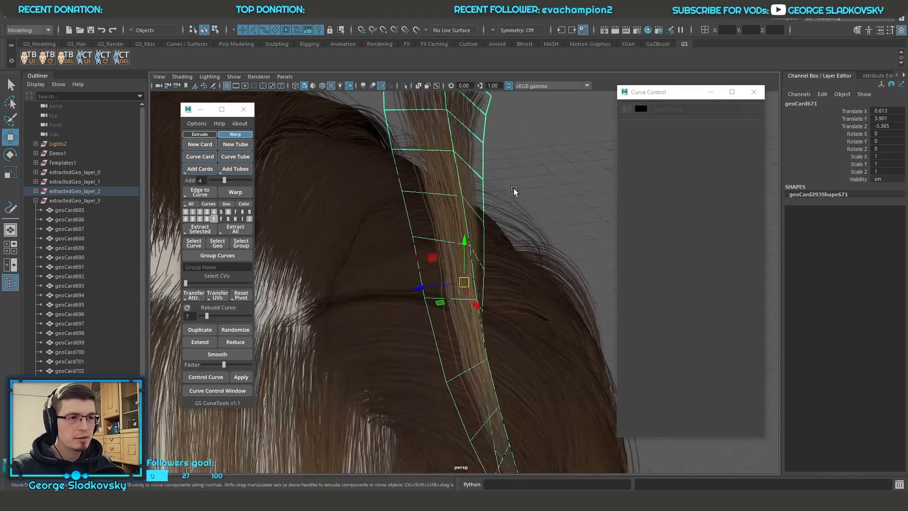
left_click(513, 188)
left_click(461, 169)
scroll(461, 169, "down", 5)
left_click_drag(461, 170, 499, 124, "alt")
right_click_drag(498, 124, 499, 104)
left_click(445, 181)
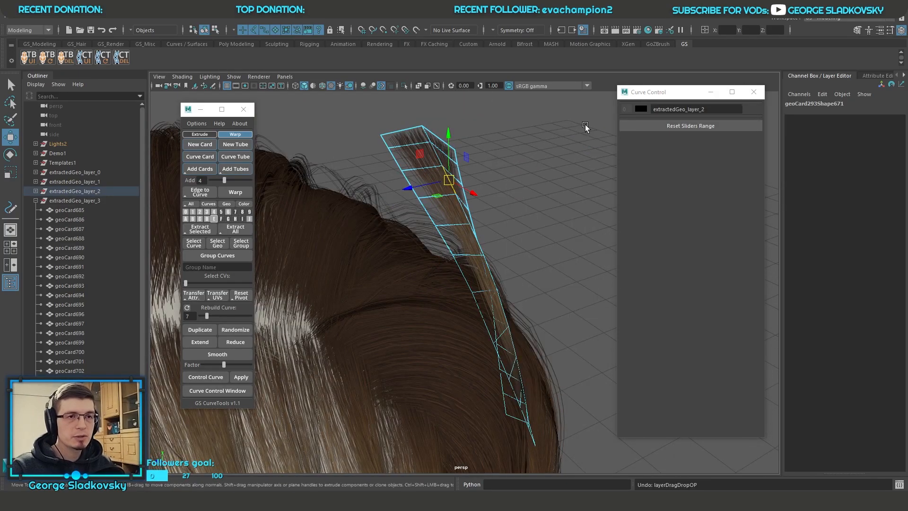
left_click(586, 124)
left_click(450, 180)
key("Delete")
scroll(450, 185, "down", 3)
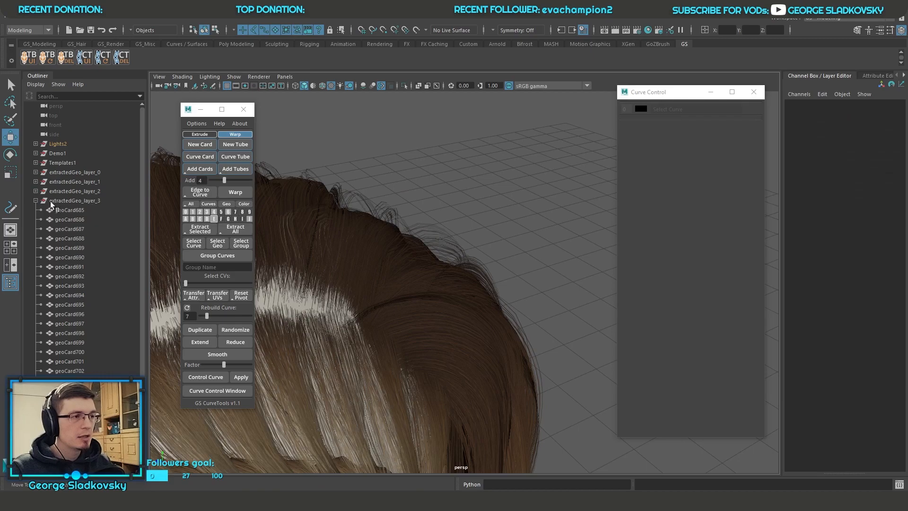
Step: Delete all the extracted geometry groups and show all hair layers with their curves again
left_click(35, 201)
left_click(62, 172)
left_click(90, 266, "shift")
key("Delete")
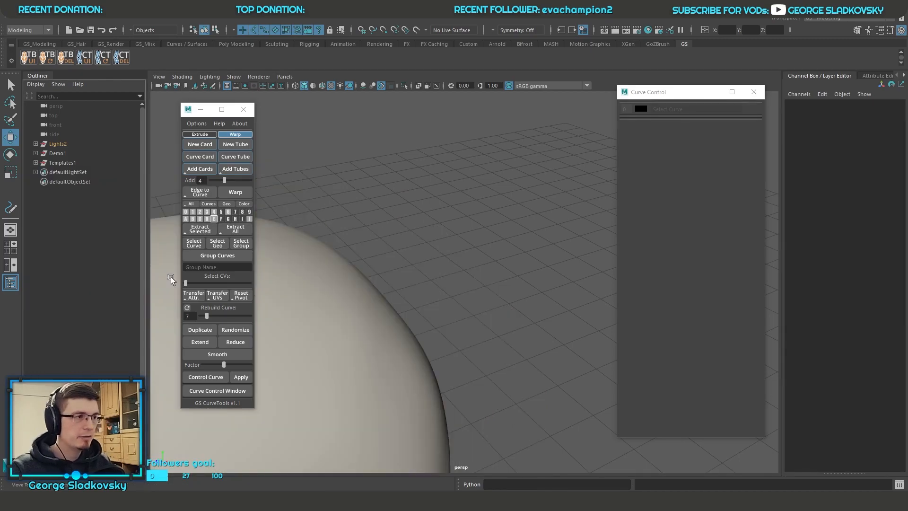
left_click(193, 204)
key("a")
left_click_drag(477, 243, 534, 257, "alt")
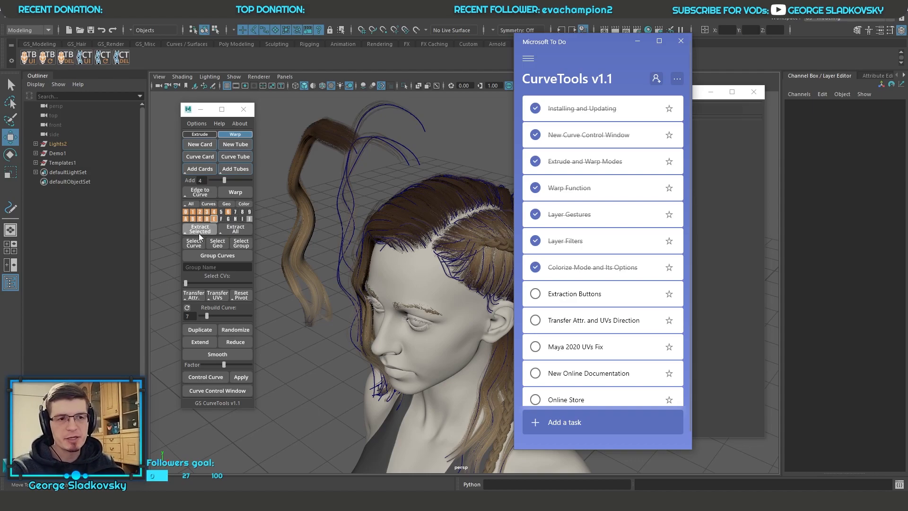
Step: Mark the Extraction Buttons task as completed in Microsoft To Do, return to Maya and move the Curve Control window aside
left_click(535, 294)
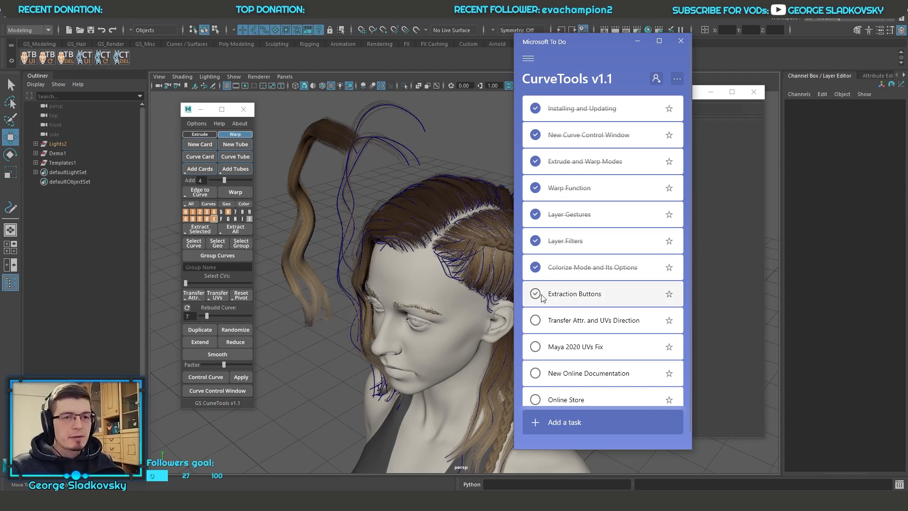
key("alt+Tab")
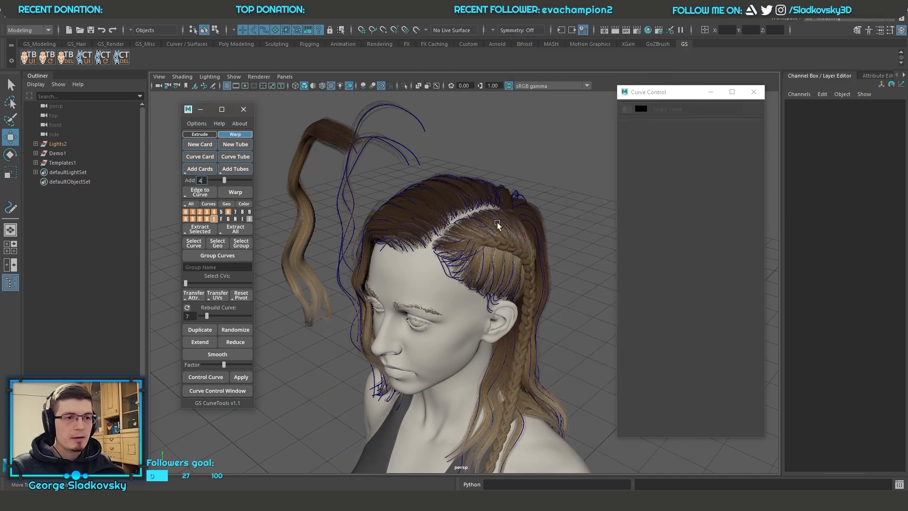
middle_click_drag(509, 207, 457, 107, "alt")
left_click_drag(673, 92, 726, 90)
right_click_drag(658, 175, 619, 213, "alt")
left_click_drag(620, 213, 606, 282, "alt")
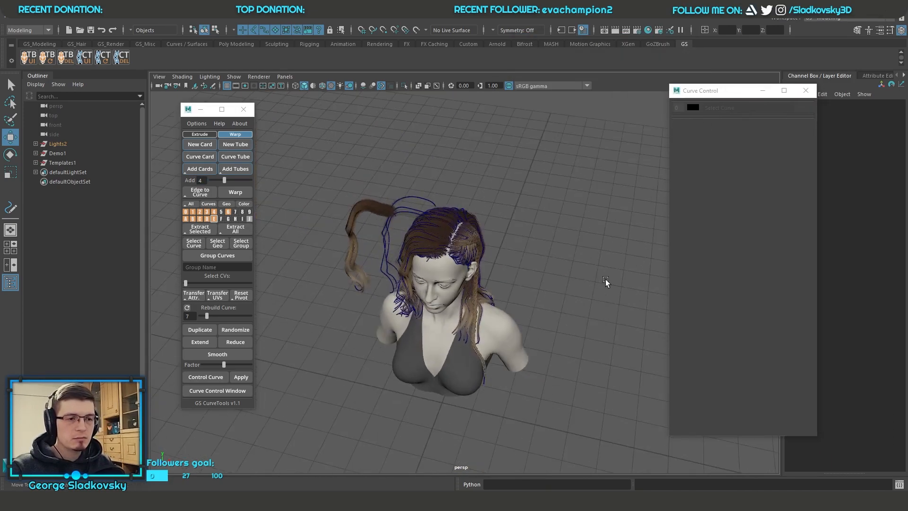
middle_click_drag(606, 282, 541, 250, "alt")
middle_click_drag(436, 221, 440, 244, "alt")
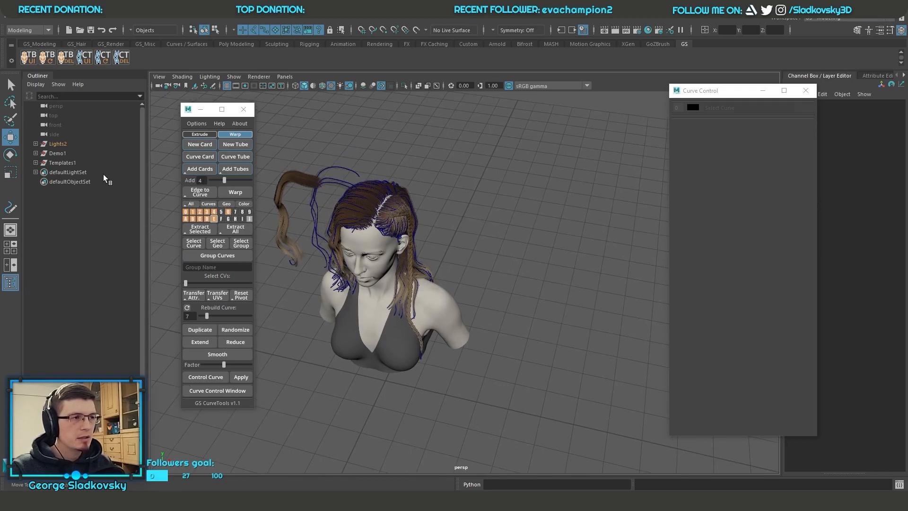
Step: Hide all hair layers and show only the last layer, which holds the template cards and braids
left_click(65, 153)
left_click(213, 212)
left_click(308, 209)
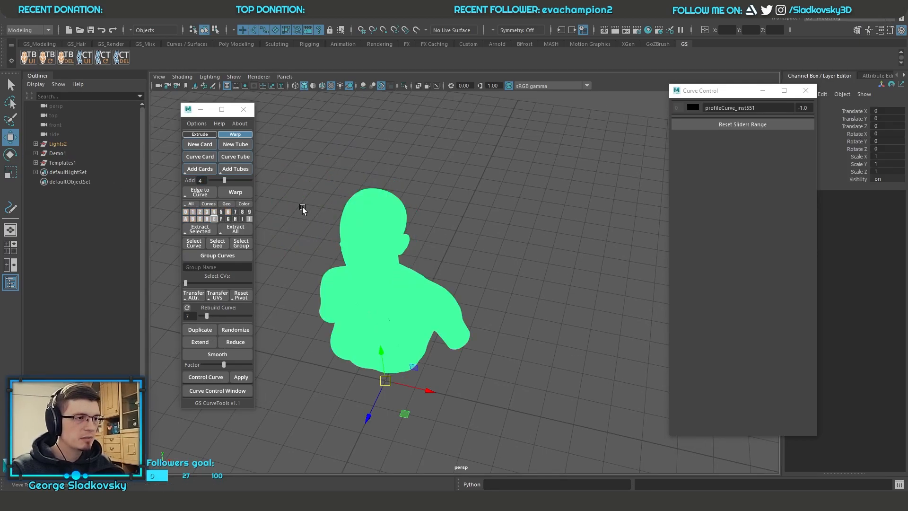
left_click(189, 205)
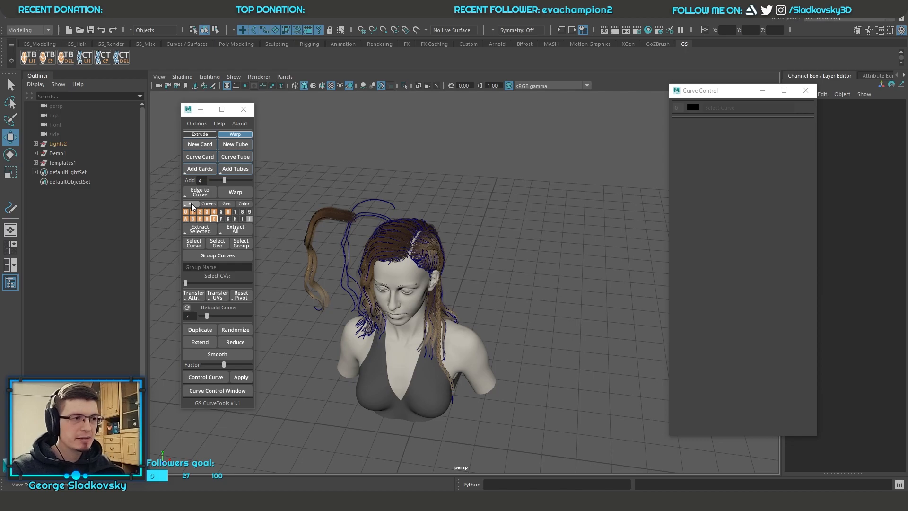
left_click(191, 206)
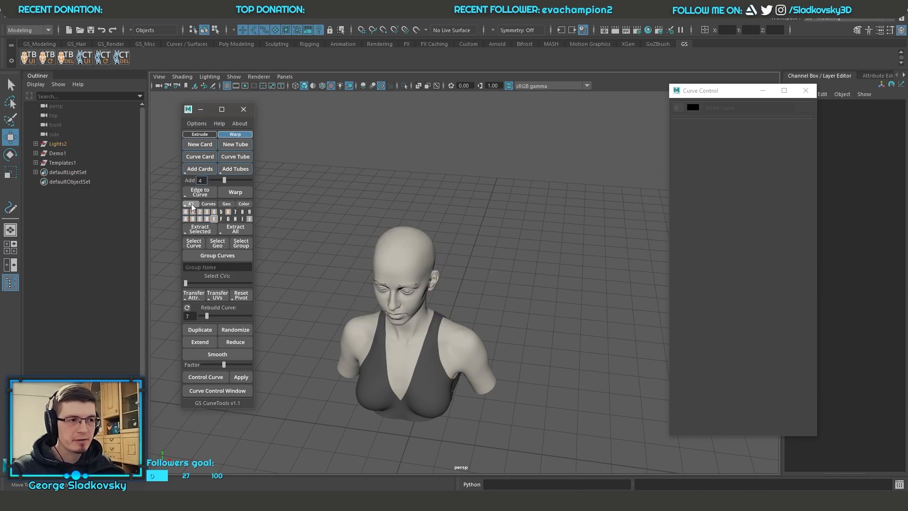
right_click_drag(251, 217, 251, 245)
left_click_drag(267, 238, 436, 283, "alt")
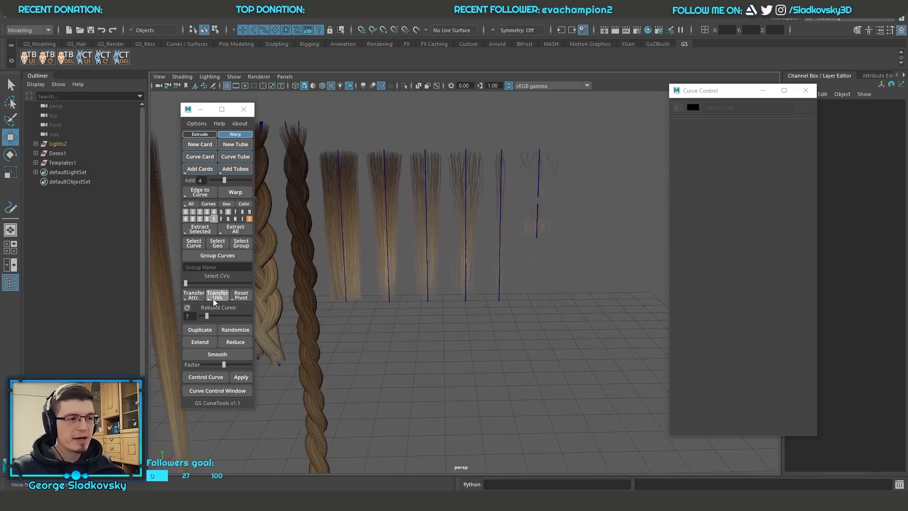
middle_click_drag(409, 245, 456, 269, "alt")
scroll(432, 261, "up", 5)
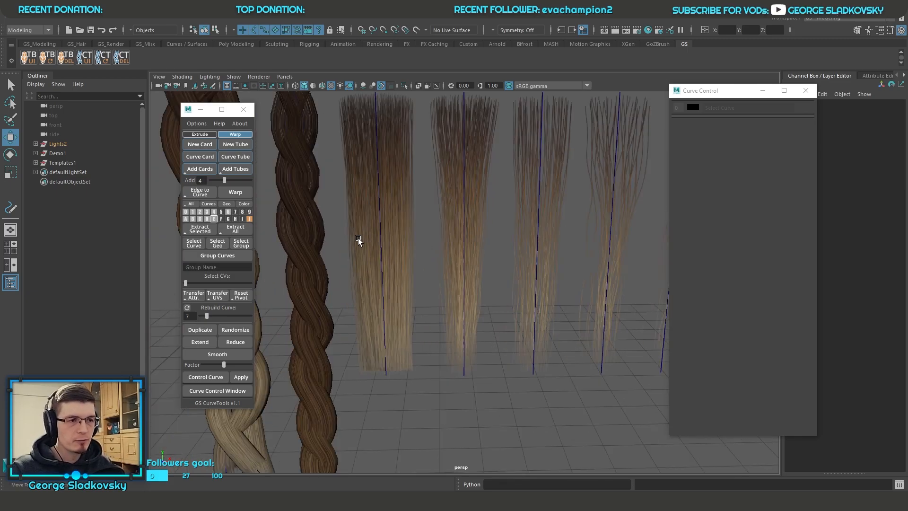
Step: Try transferring the UVs from the densest template card to the card beside it, and undo the transfer
left_click(359, 240)
middle_click_drag(418, 240, 416, 271, "alt")
key("q")
left_click_drag(415, 271, 478, 211, "alt")
left_click(416, 255)
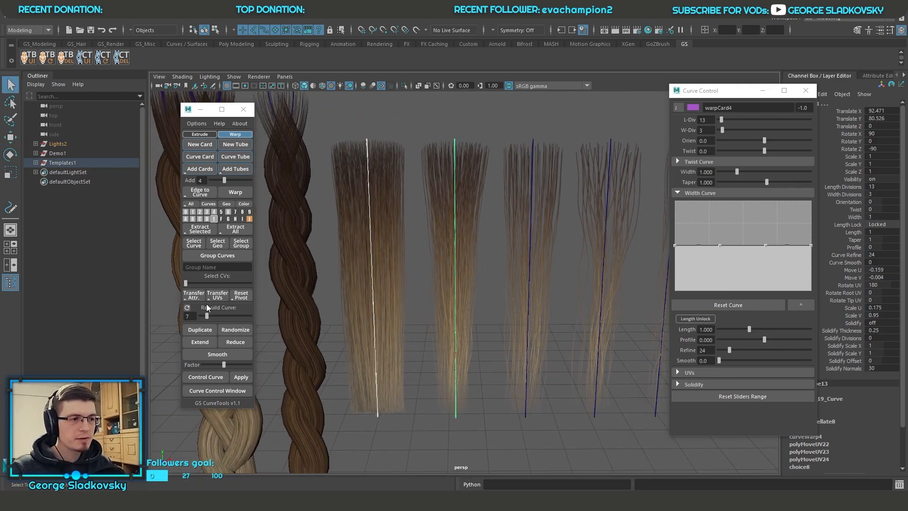
middle_click_drag(385, 286, 399, 293, "alt")
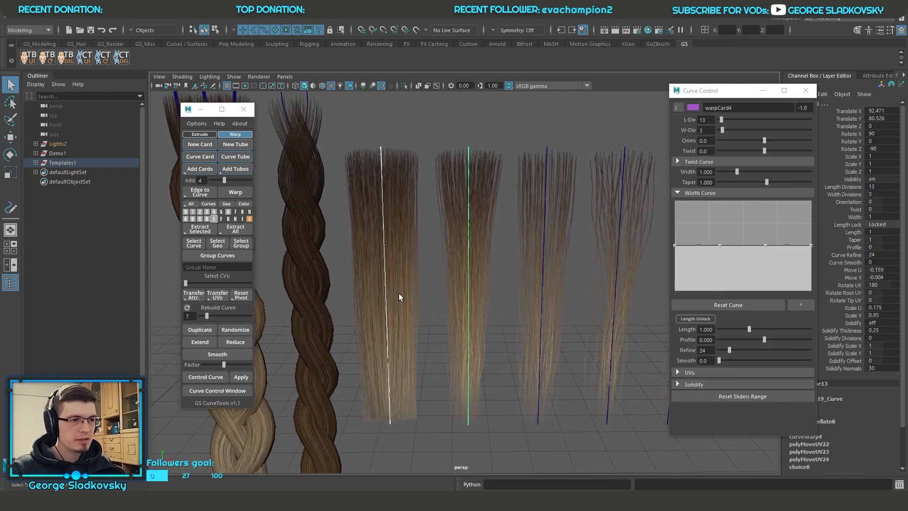
left_click(218, 296)
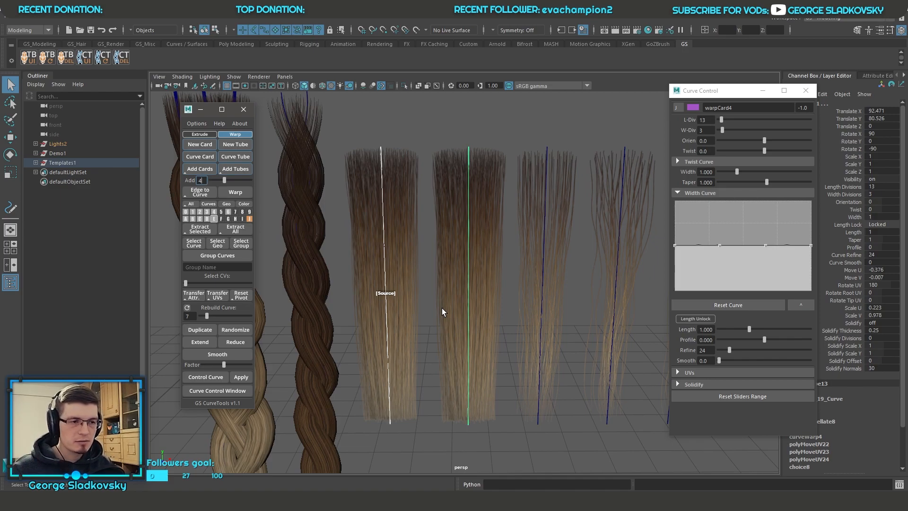
left_click_drag(437, 308, 476, 307, "alt")
key("ctrl+z")
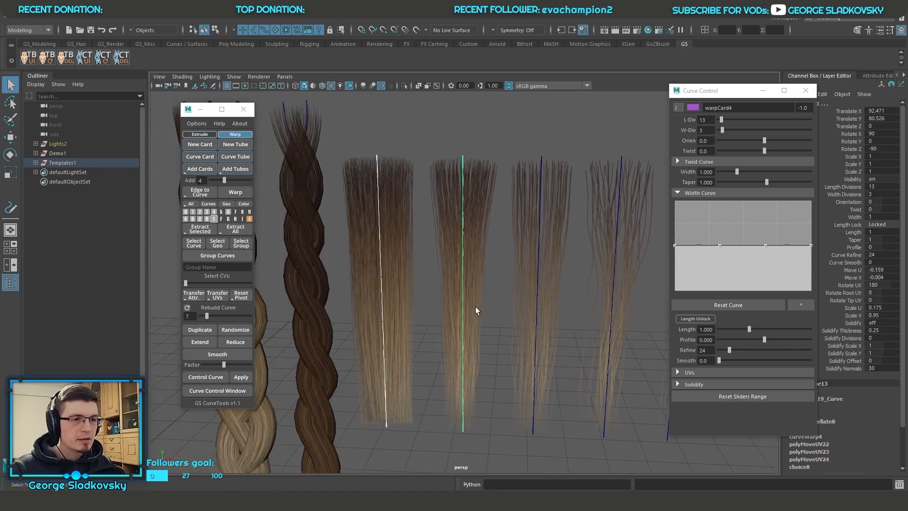
Step: Transfer the UVs in the reverse direction, from the second template card to the densest first one
left_click(422, 298)
left_click_drag(358, 285, 395, 318)
left_click_drag(430, 240, 472, 269, "shift")
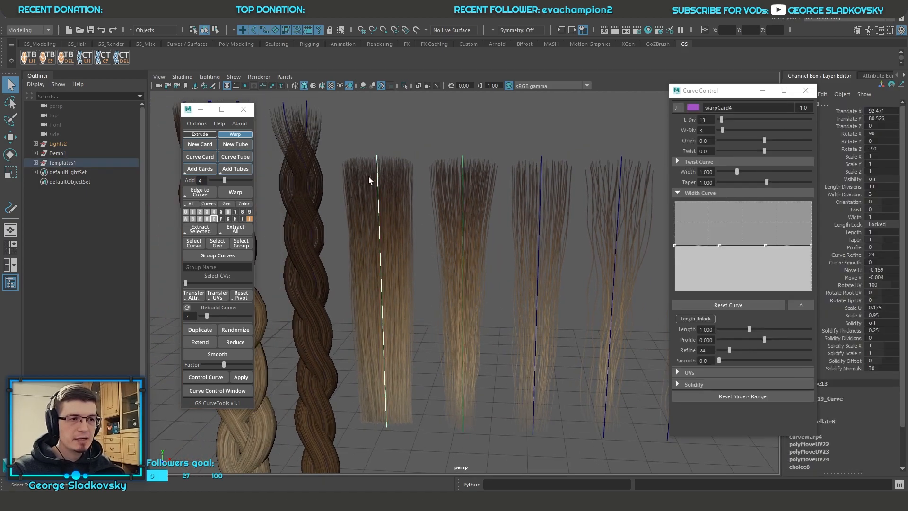
left_click(217, 295)
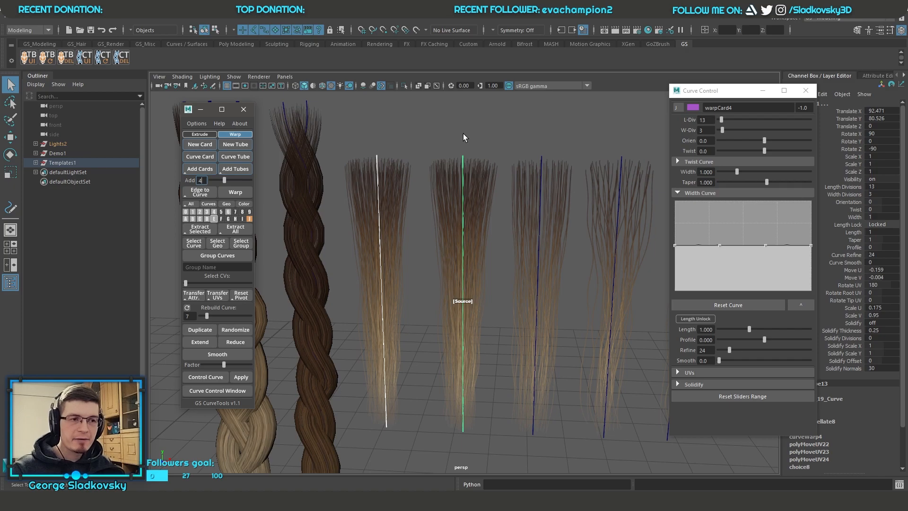
left_click_drag(440, 248, 421, 247, "alt")
scroll(462, 270, "down", 6)
Step: Try transferring the UVs from the lower short flyaway card to all the other template cards, undo it and clear the selection
left_click_drag(398, 220, 540, 361)
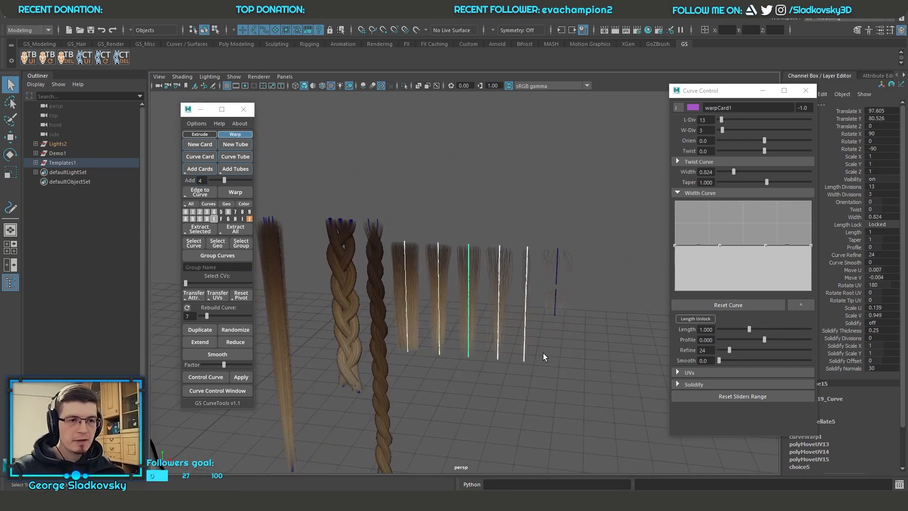
left_click_drag(569, 262, 568, 263, "shift")
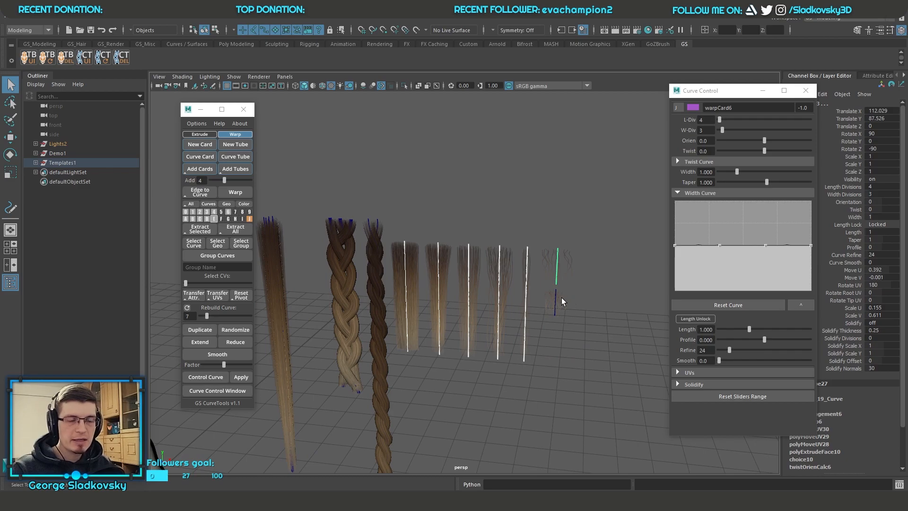
left_click_drag(542, 326, 574, 291, "shift")
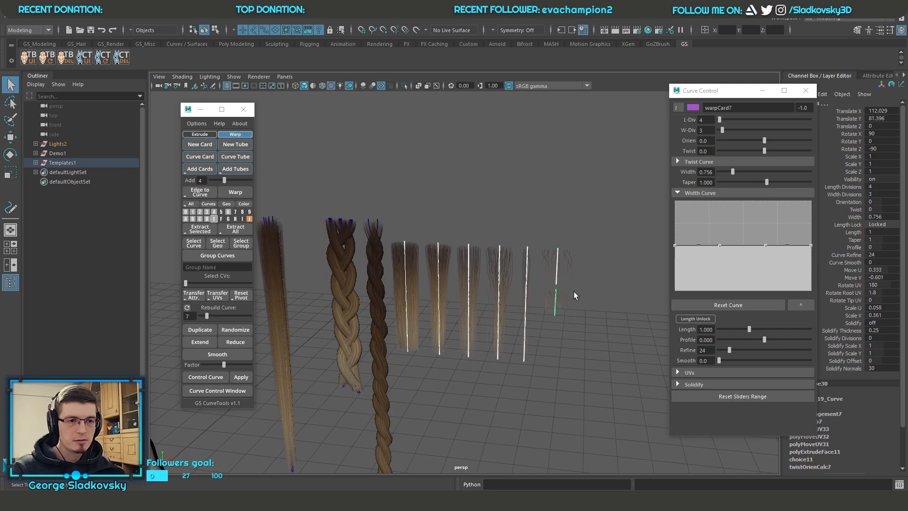
left_click(216, 294, "shift")
scroll(518, 293, "up", 10)
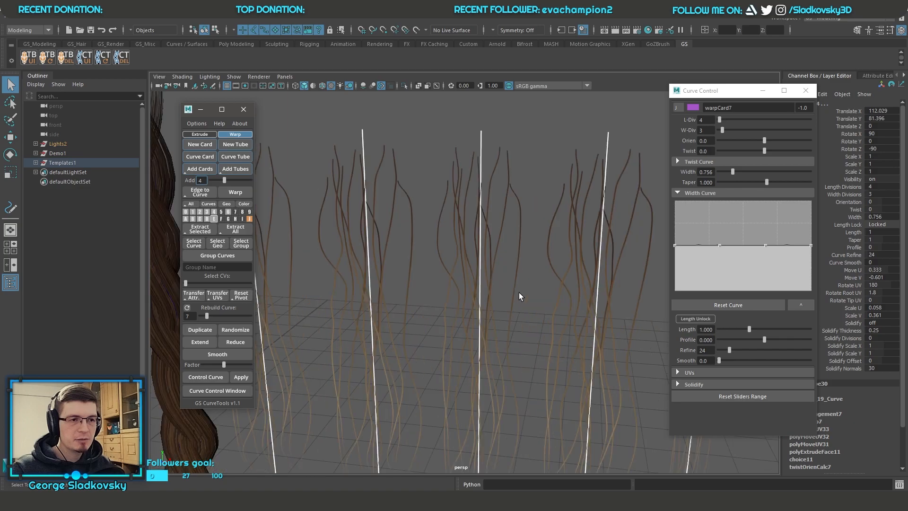
scroll(519, 292, "down", 8)
left_click_drag(575, 318, 576, 294, "alt")
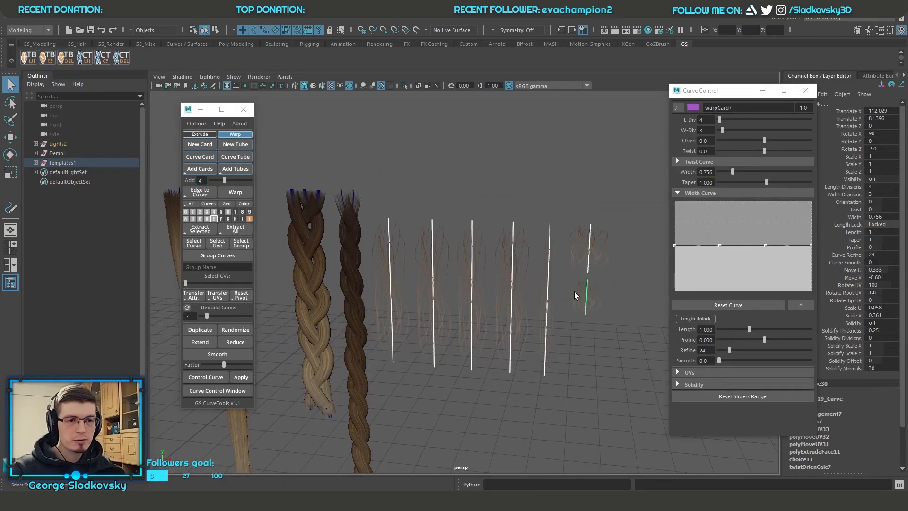
key("ctrl+z")
left_click(611, 331)
scroll(549, 345, "down", 7)
middle_click_drag(520, 333, 551, 337, "alt")
left_click_drag(551, 337, 498, 310, "alt")
scroll(498, 311, "up", 8)
middle_click_drag(525, 308, 452, 273, "alt")
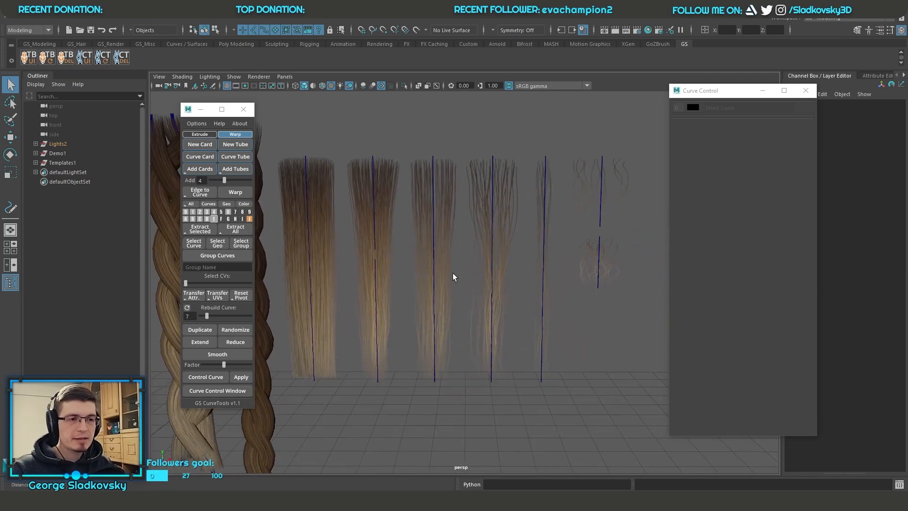
scroll(425, 280, "down", 2)
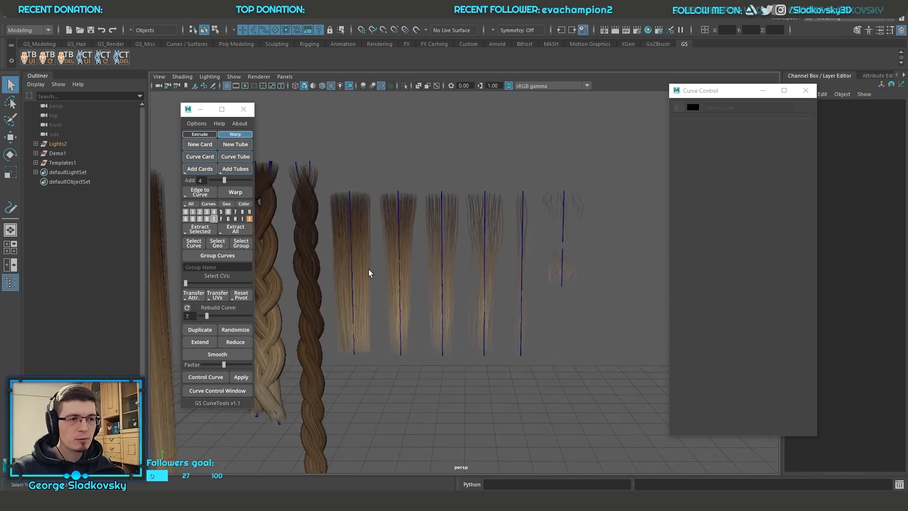
left_click_drag(368, 269, 584, 348, "alt")
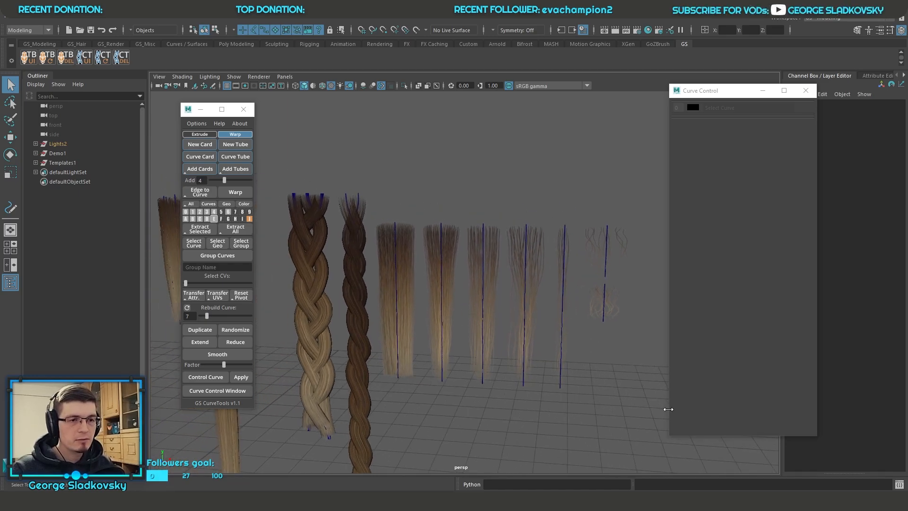
scroll(547, 261, "down", 6)
left_click_drag(493, 325, 568, 320, "alt")
middle_click_drag(567, 320, 518, 206, "alt")
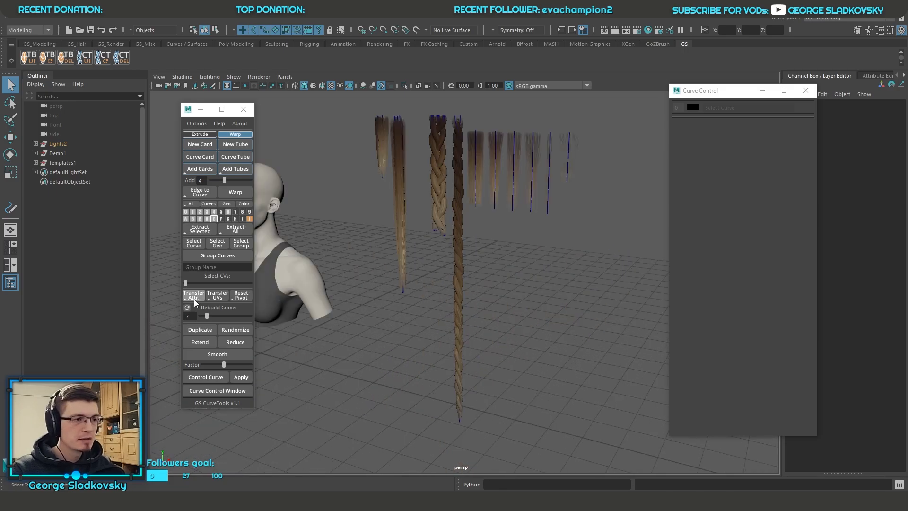
Step: Select the thin single-strand template card with the Move tool and reset its pivot to the curve's root
left_click_drag(529, 303, 487, 298, "alt")
middle_click_drag(487, 298, 504, 343, "alt")
left_click(569, 251)
key("f")
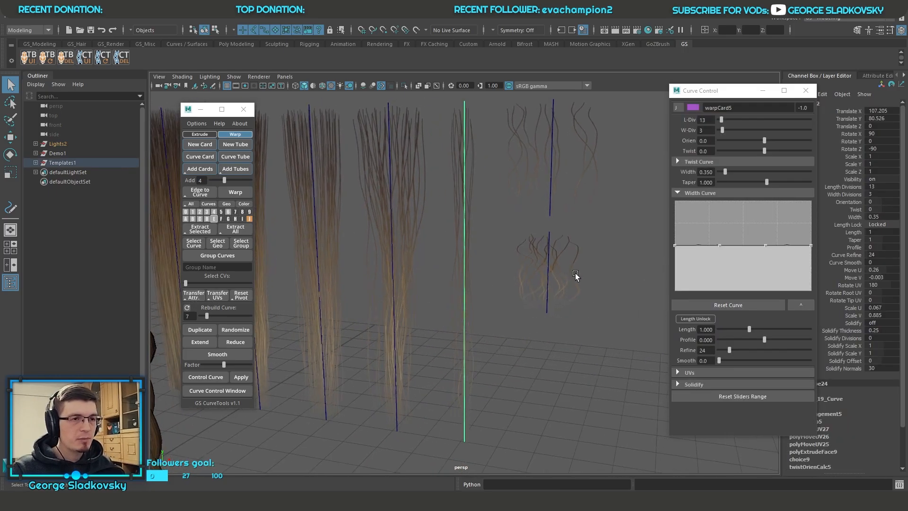
key("w")
scroll(544, 289, "down", 3)
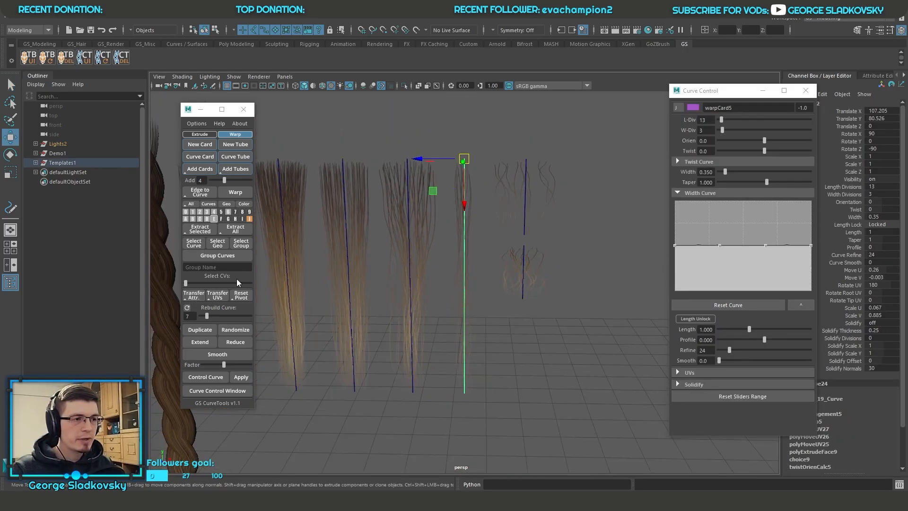
left_click(239, 297)
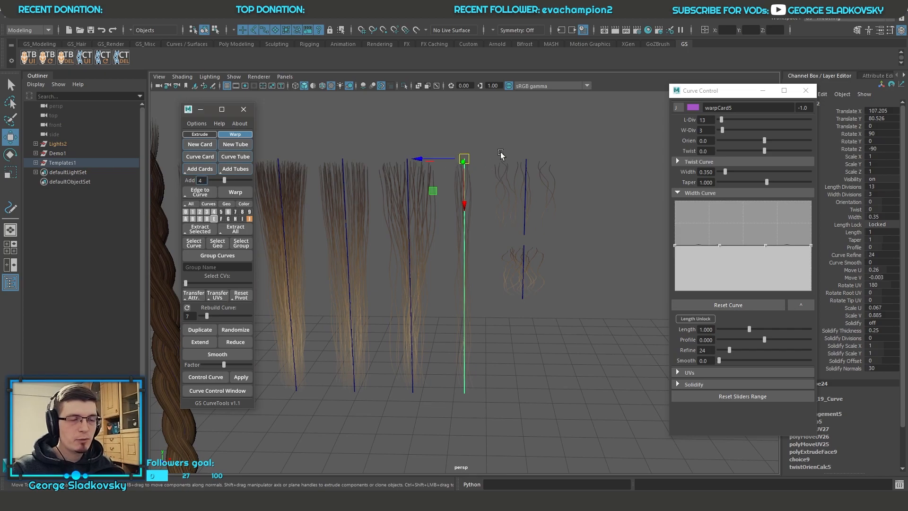
Step: Show the control vertices of the thin card's curve, check its root point, and reselect the curve as an object
right_click_drag(507, 140, 447, 140)
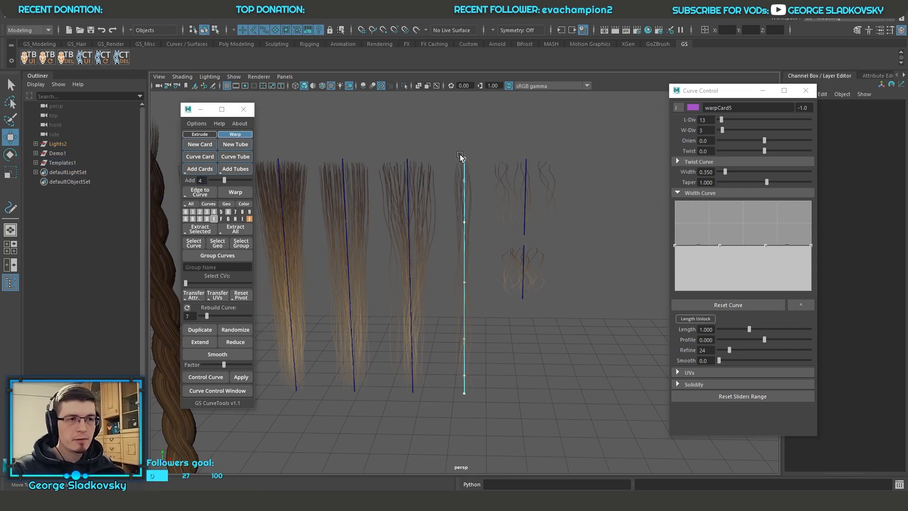
left_click_drag(457, 150, 468, 166)
left_click(503, 142)
right_click_drag(502, 142, 546, 118)
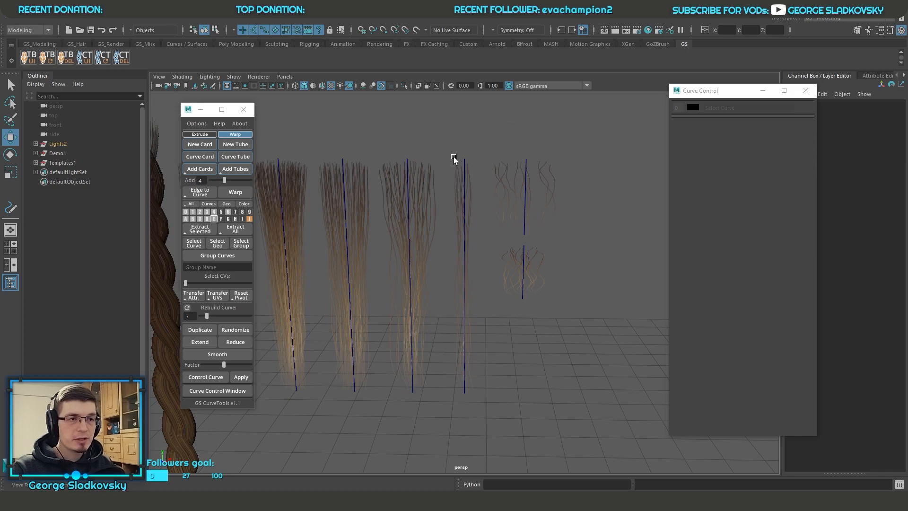
left_click(463, 158)
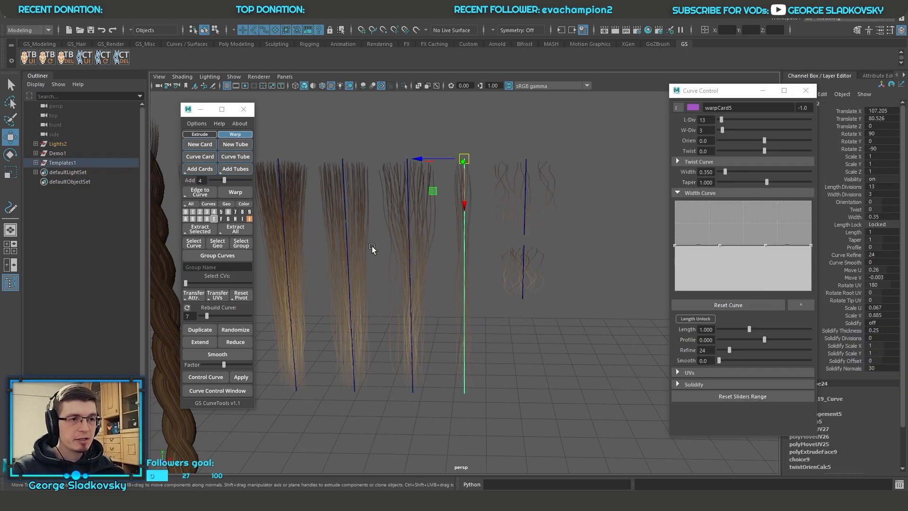
Step: Reset the thin template card's pivot to the opposite end of its curve, try rotating the card, and undo the changes
left_click(245, 296)
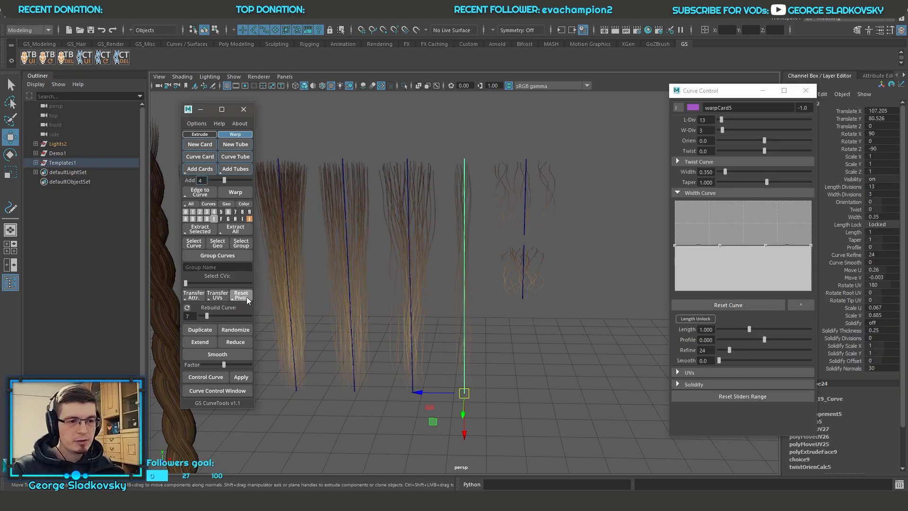
left_click_drag(509, 381, 391, 339, "alt")
key("e")
key("ctrl+z")
key("ctrl+z")
Step: Return from the template cards to the bust and show the hidden hair layers
left_click_drag(271, 346, 428, 354)
key("f")
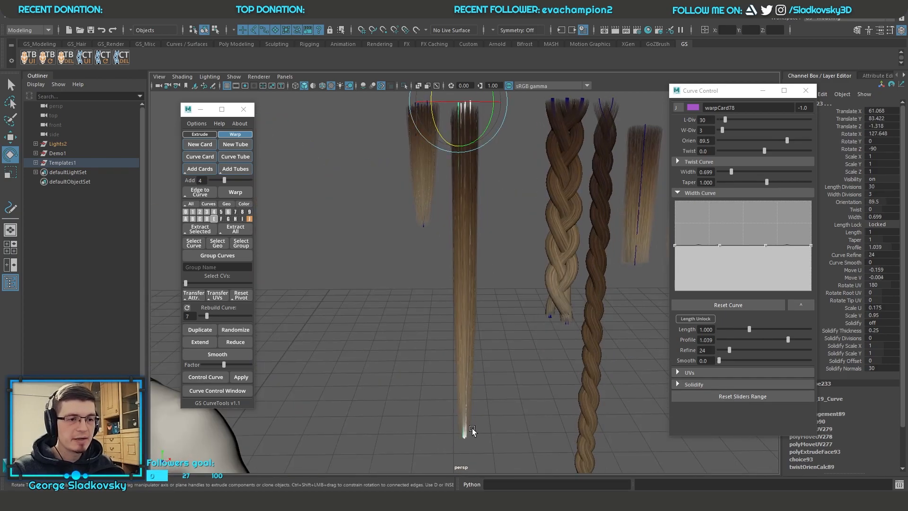
left_click_drag(474, 416, 481, 416, "alt")
right_click_drag(480, 416, 446, 403, "alt")
middle_click_drag(446, 403, 589, 410, "alt")
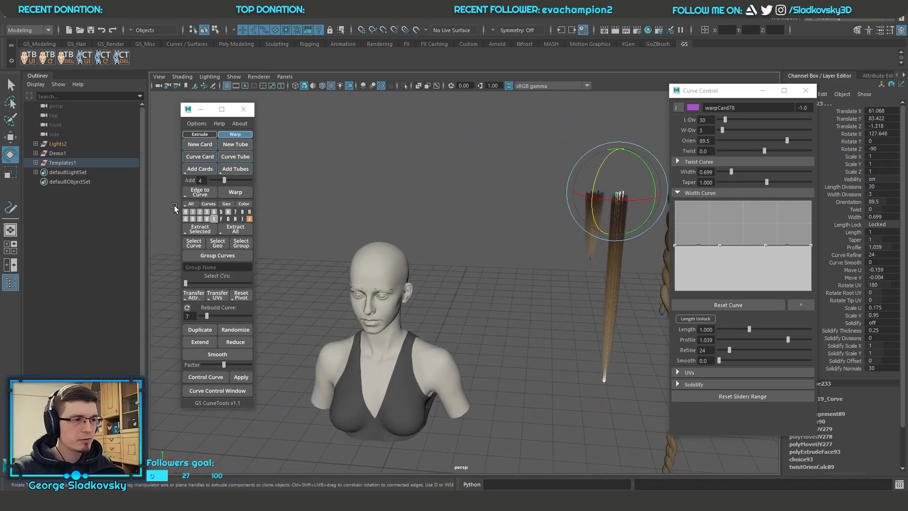
left_click(189, 209)
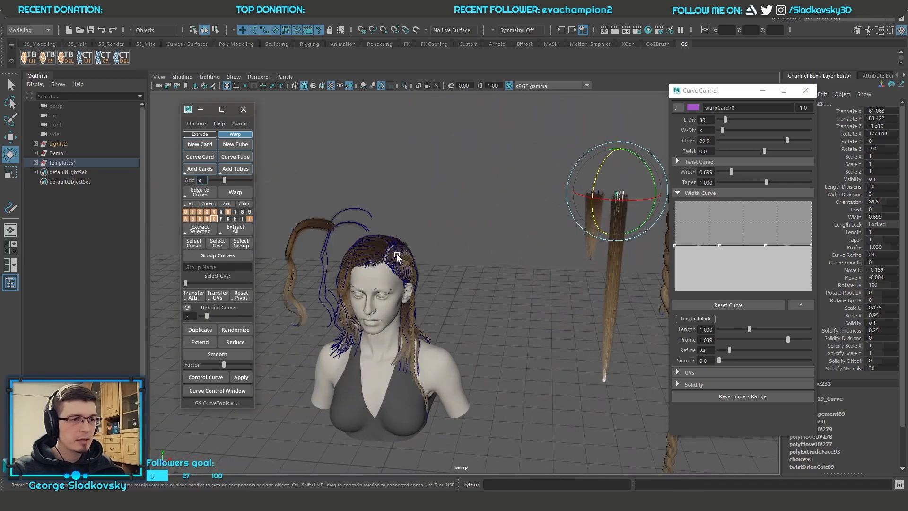
Step: Select the two hair cards between the parting and the side braid, ready for moving
left_click(398, 260)
key("f")
left_click_drag(431, 267, 541, 318, "alt")
left_click(585, 339)
key("f")
left_click_drag(473, 293, 591, 359, "alt")
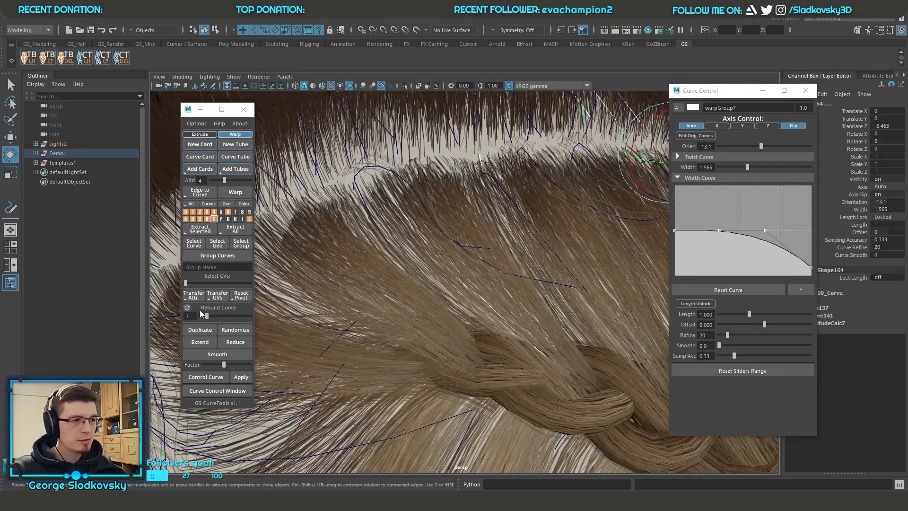
middle_click_drag(541, 313, 484, 310, "alt")
key("w")
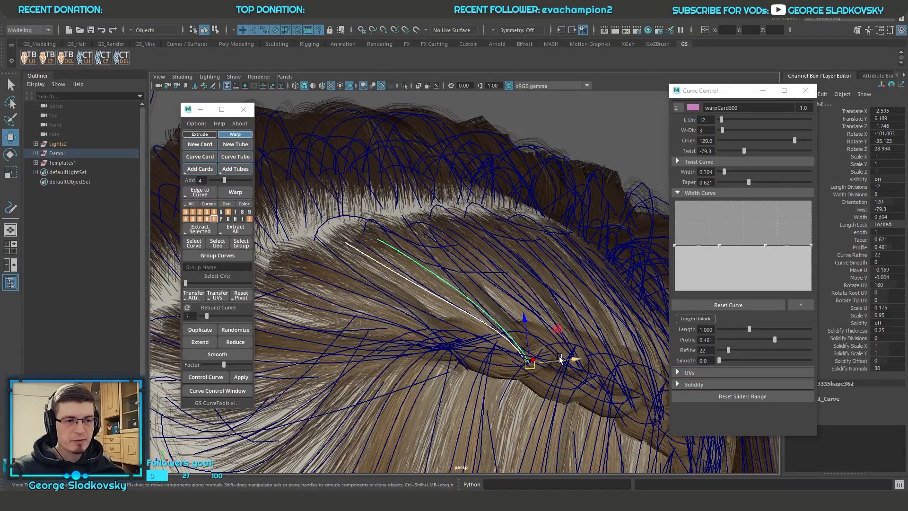
Step: Try rotating the two selected cards about their pivot at the braid, undo it, and return to the full hairstyle
key("alt+x")
key("e")
left_click_drag(551, 344, 551, 345)
left_click_drag(488, 383, 489, 387)
key("ctrl+z")
left_click_drag(549, 312, 506, 346, "alt")
key("q")
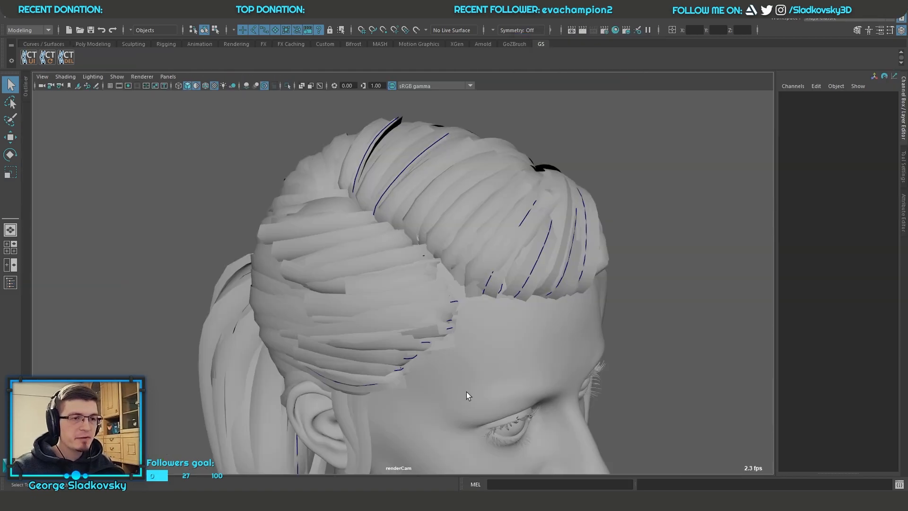
Step: Switch to the ponytail scene and examine the hair cards around the parting from several angles
scroll(590, 223, "down", 3)
left_click(195, 87)
left_click_drag(451, 175, 518, 190, "alt")
scroll(628, 209, "up", 4)
scroll(620, 213, "down", 3)
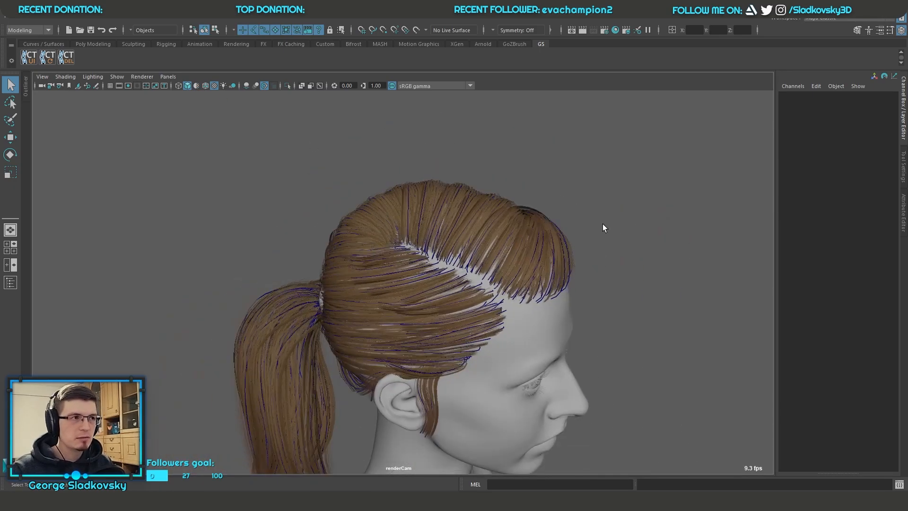
left_click_drag(544, 236, 565, 233, "alt")
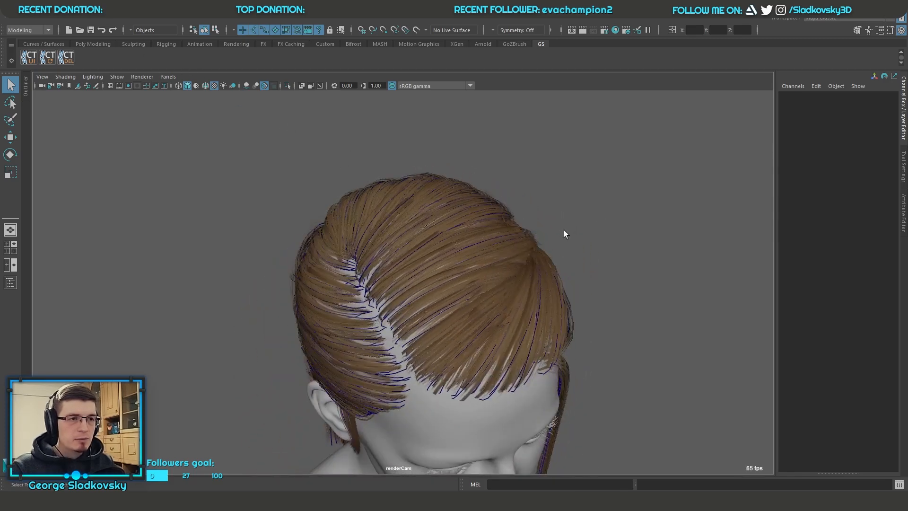
scroll(596, 312, "up", 4)
left_click_drag(626, 391, 479, 313, "alt")
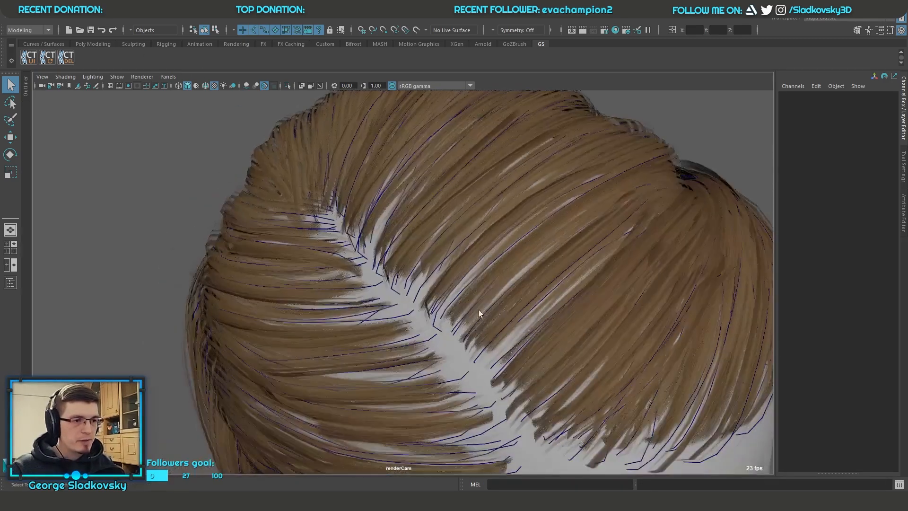
Step: Select the hair cards at the parting, pull them out above the head and delete them
left_click(445, 297)
scroll(323, 268, "down", 3)
left_click_drag(322, 268, 625, 231, "alt")
key("w")
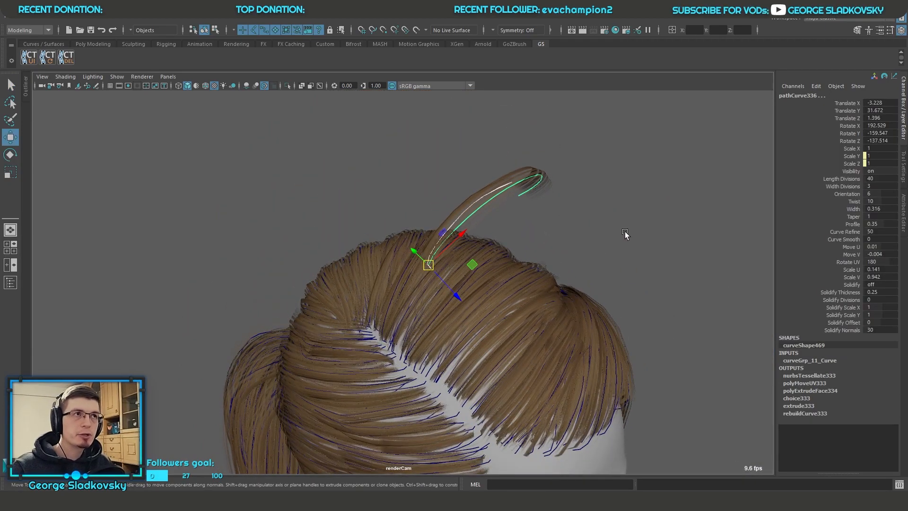
key("Delete")
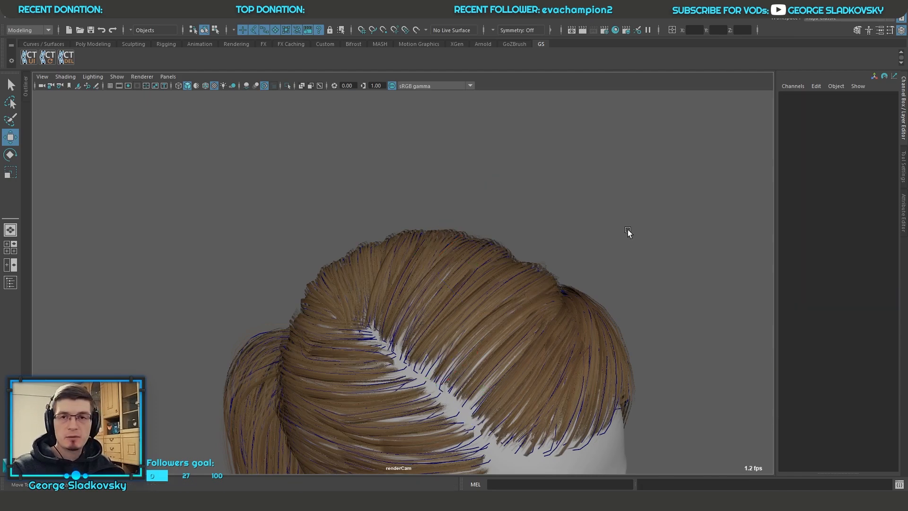
Step: Open the GS CurveTools window and run the Fix Old UVs update script on the ponytail scene
left_click(70, 57)
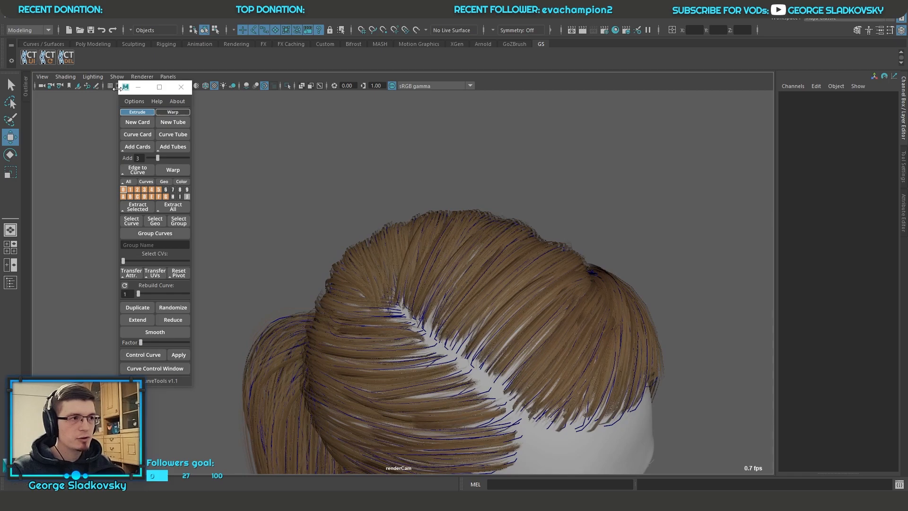
left_click_drag(125, 93, 113, 118)
left_click(120, 124)
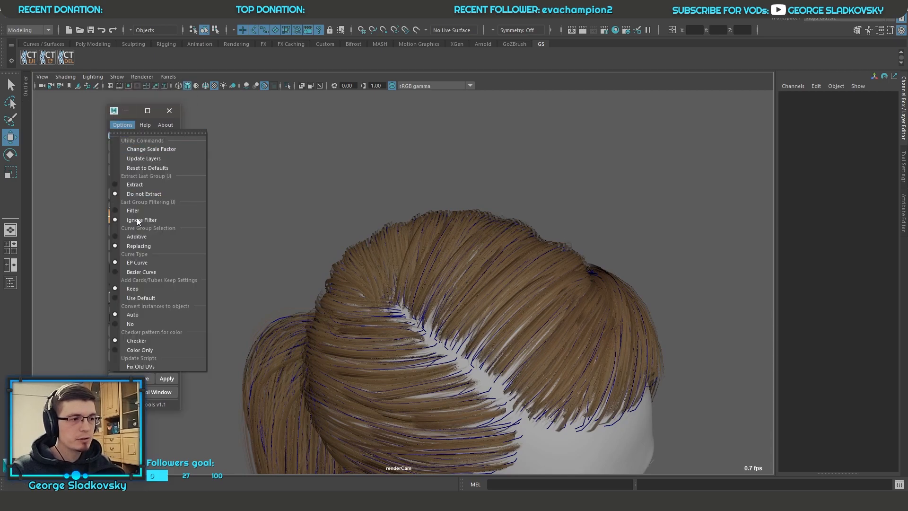
left_click(144, 367)
Step: Examine the hair texture on the ponytail hairstyle from the front and side
middle_click_drag(552, 275, 554, 186, "alt")
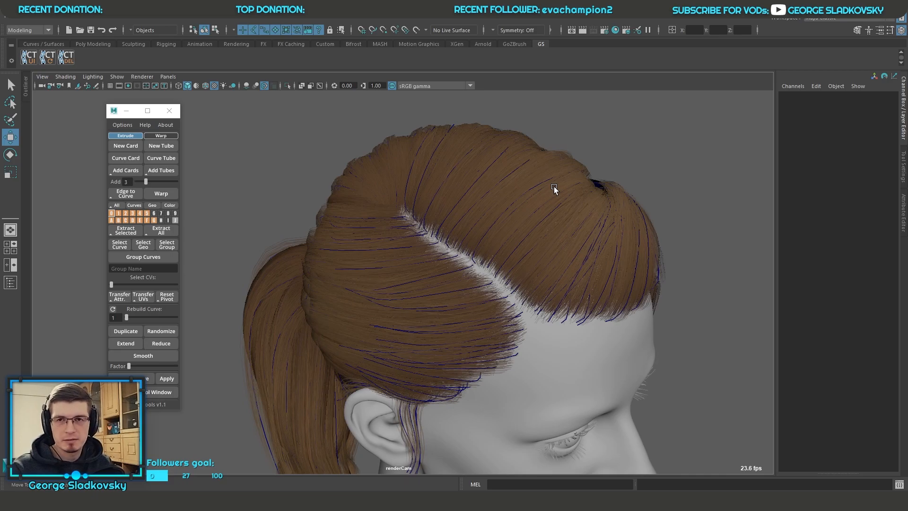
left_click_drag(511, 202, 456, 206, "alt")
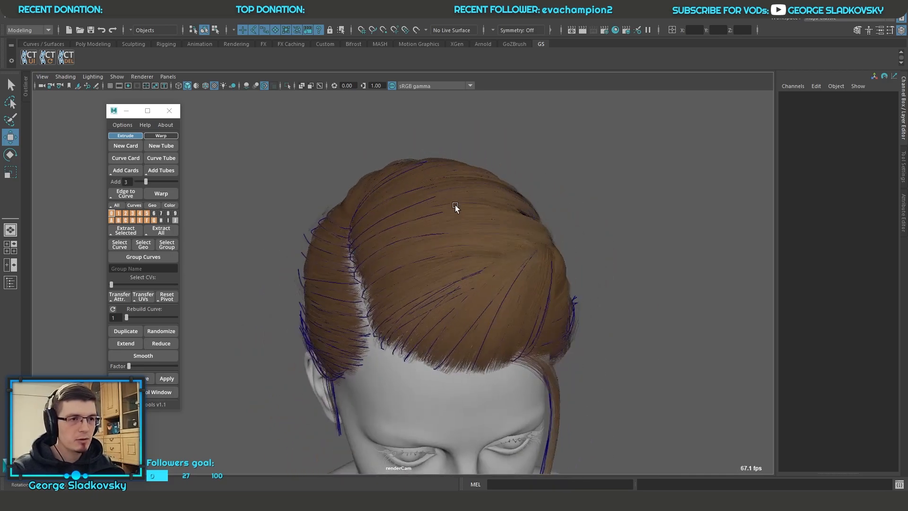
left_click(616, 325)
left_click(653, 297)
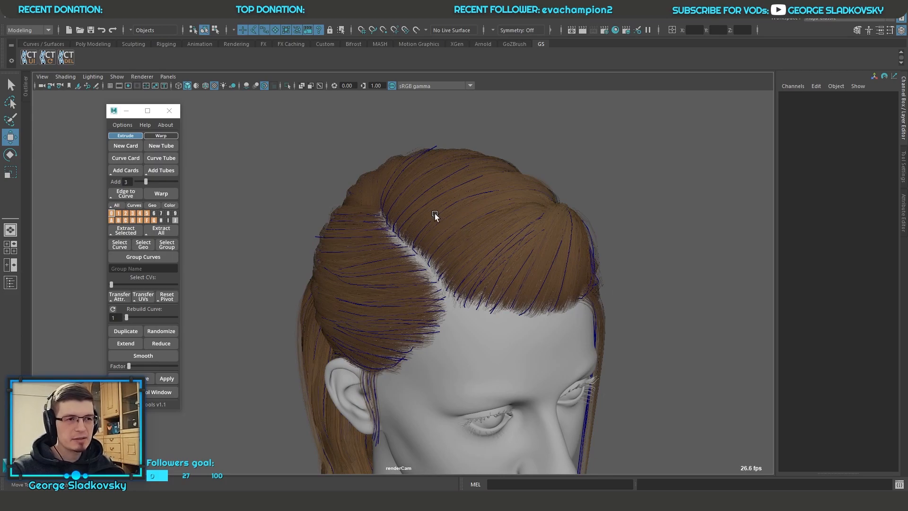
left_click_drag(506, 235, 542, 248, "alt")
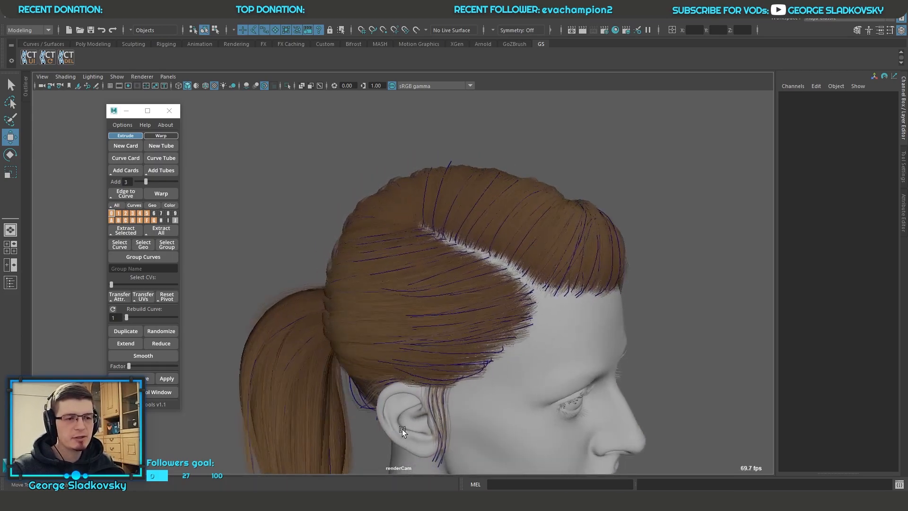
mouse_move(267, 500)
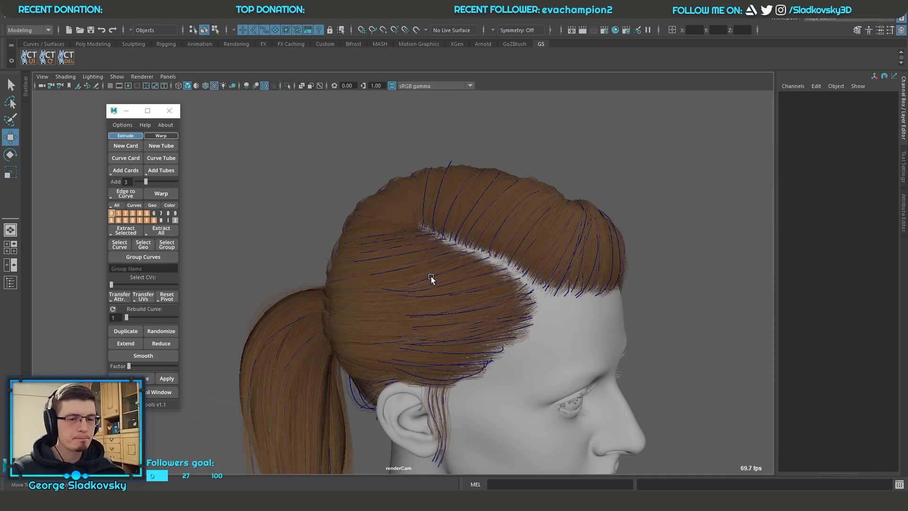
left_click_drag(430, 276, 639, 298, "alt")
key("q")
left_click(683, 271)
mouse_move(500, 216)
left_mouse_down("alt")
mouse_move(440, 218)
mouse_move(508, 219)
left_mouse_up("alt")
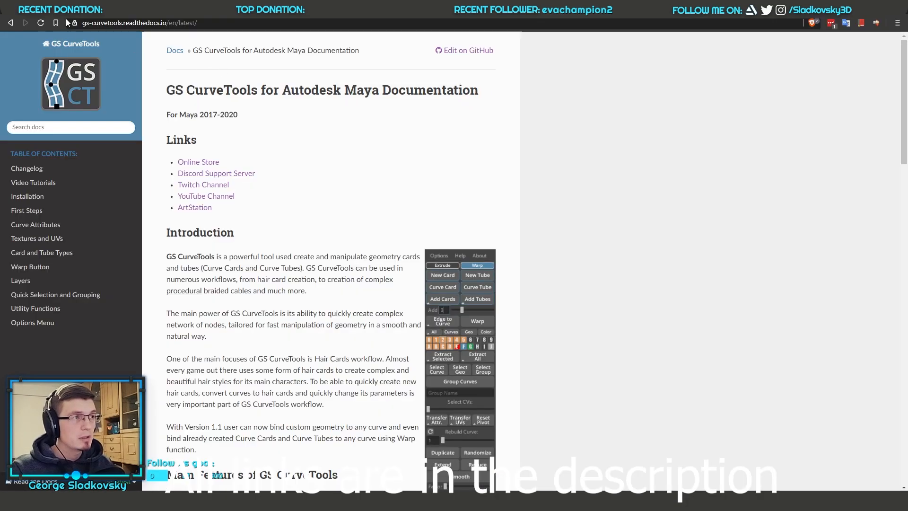
Step: Copy the GS CurveTools documentation address from the browser, send it in the stream chat, and return to the documentation
left_click(242, 23)
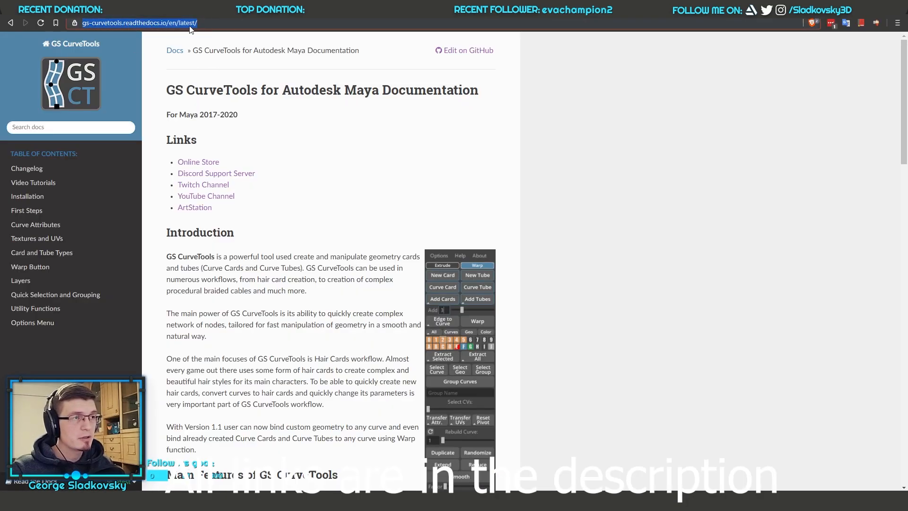
key("ctrl+c")
key("alt+Tab")
key("ctrl+v")
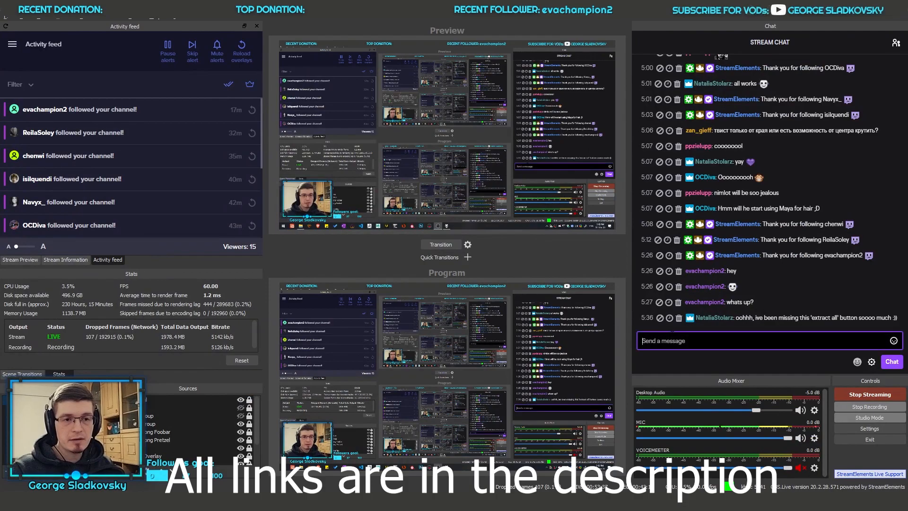
key("Return")
key("alt+Tab")
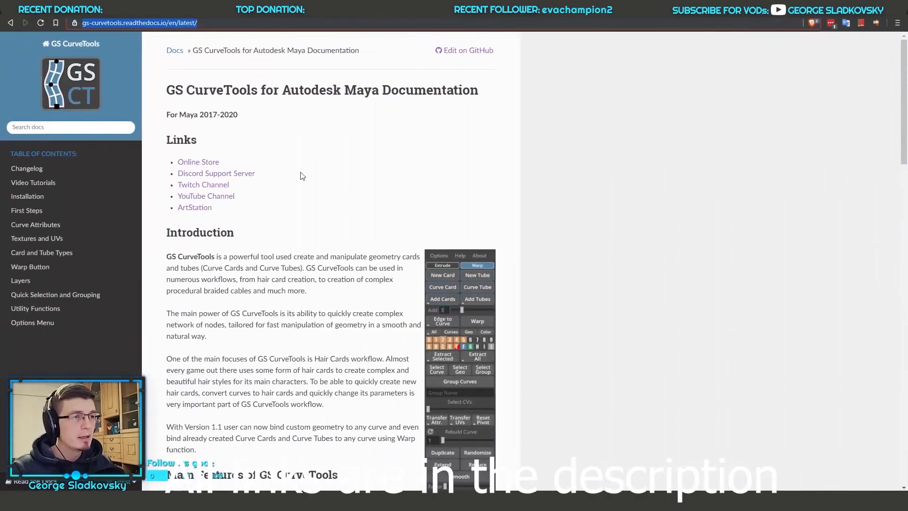
Step: Open the Installation page of the documentation and look through the installation steps and shelf button descriptions
left_click(249, 23)
left_click(53, 183)
left_click(52, 198)
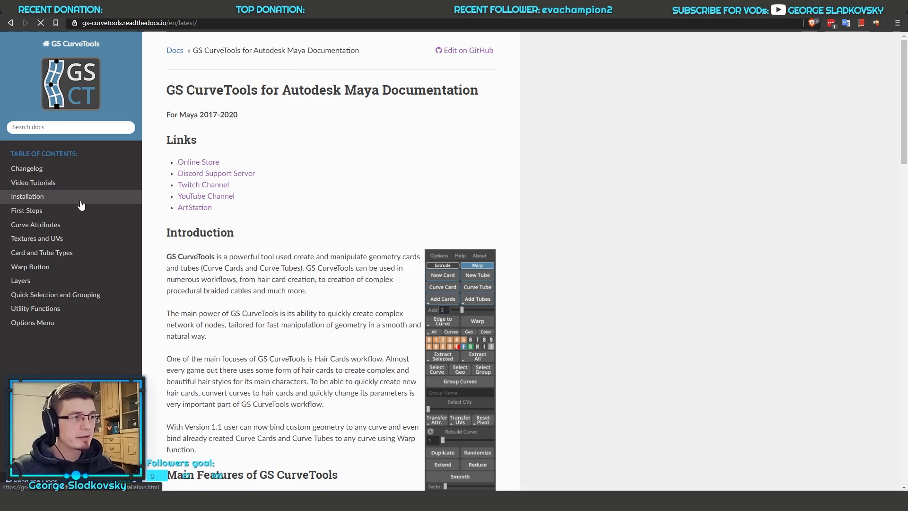
scroll(342, 240, "down", 3)
scroll(343, 240, "down", 2)
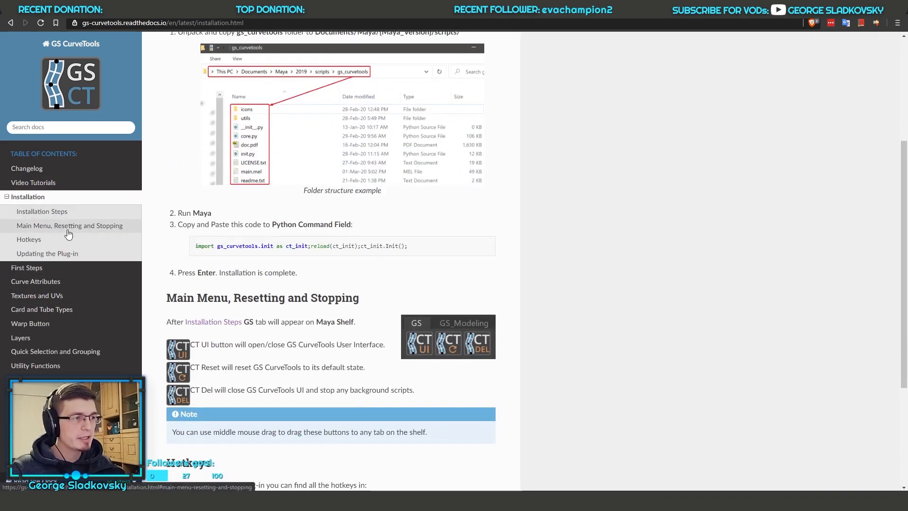
Step: Open the First Steps page at its Main Menu section and read the descriptions of the menu's sections
left_click(26, 268)
scroll(419, 265, "down", 6)
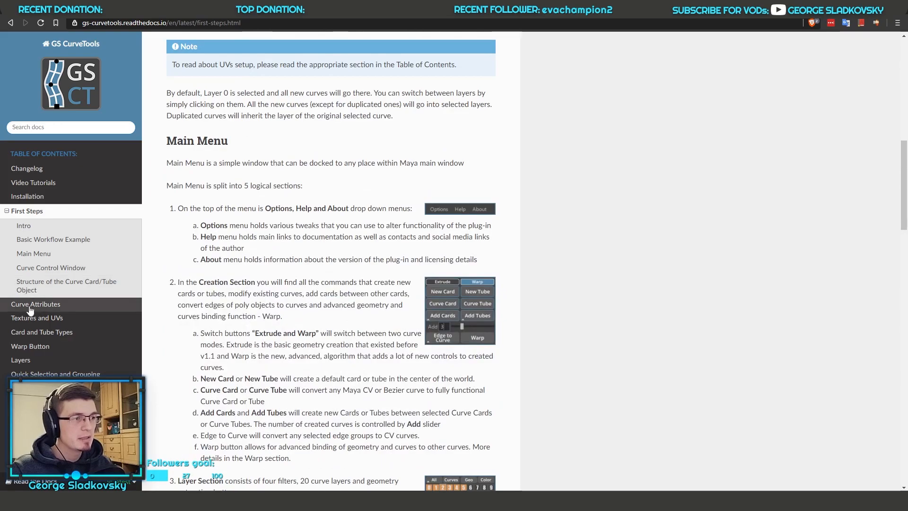
left_click(38, 254)
left_click_drag(217, 96, 408, 410)
left_click(424, 359)
scroll(450, 293, "down", 5)
scroll(454, 152, "down", 12)
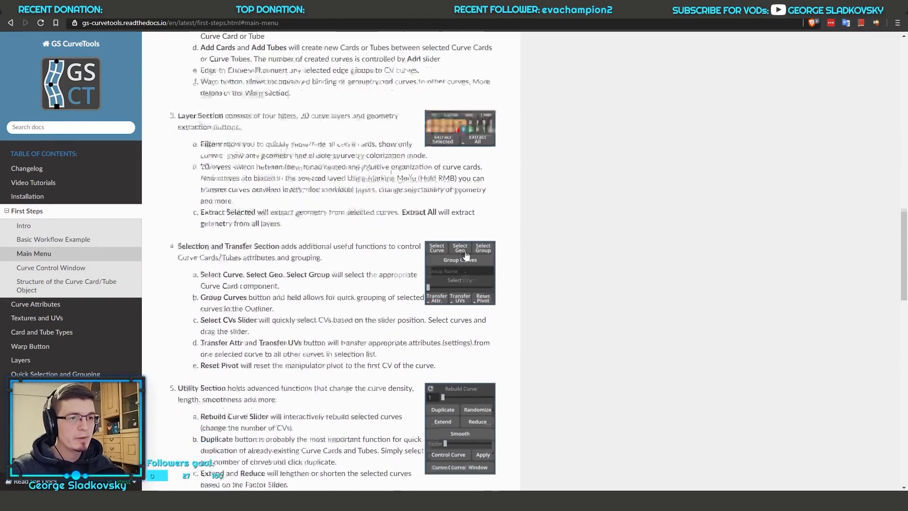
Step: Read the rest of the First Steps page through the Structure of the Curve Card/Tube Object section
left_click_drag(167, 144, 344, 164)
left_click(344, 160)
scroll(453, 211, "down", 5)
scroll(453, 212, "down", 3)
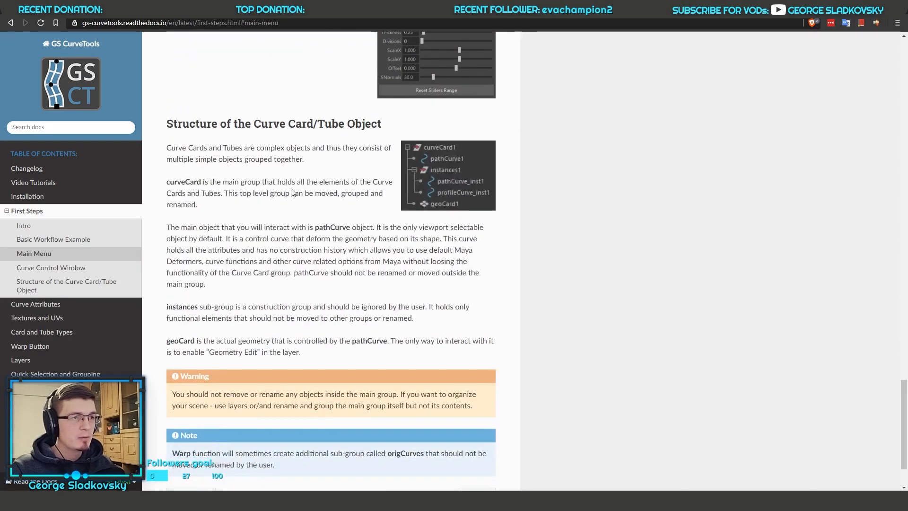
left_click_drag(175, 121, 450, 165)
left_click(350, 159)
Step: Open the Curve Attributes page and review the attribute illustrations from Length Division to Smooth
left_click(37, 306)
scroll(379, 233, "down", 9)
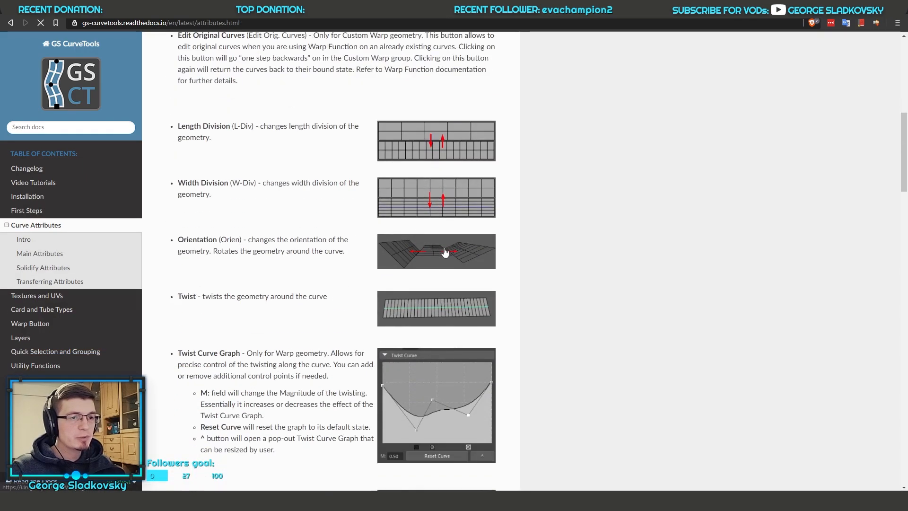
scroll(401, 282, "down", 2)
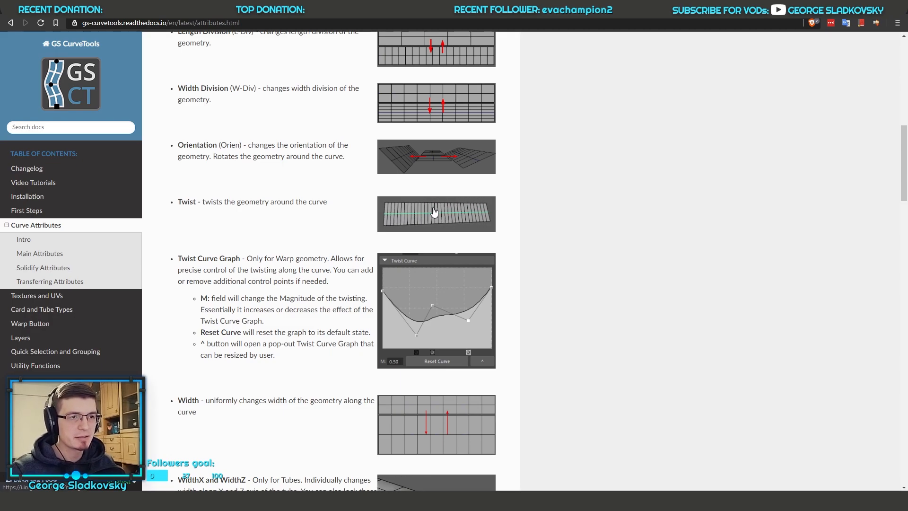
scroll(440, 227, "down", 13)
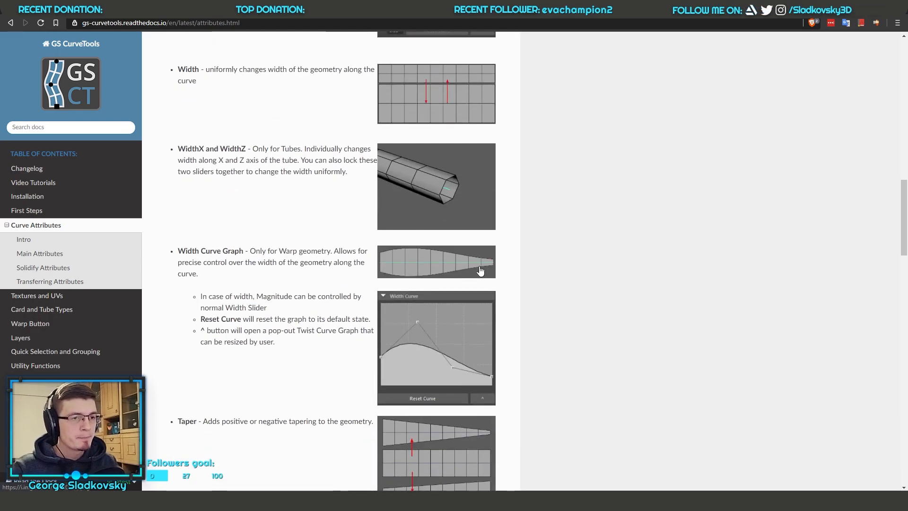
scroll(463, 261, "up", 8)
scroll(454, 284, "down", 10)
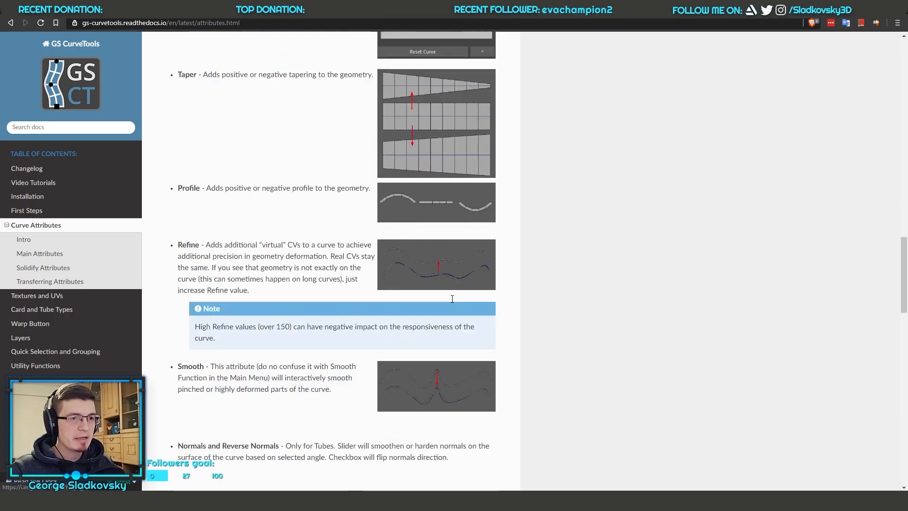
scroll(441, 280, "up", 6)
scroll(459, 208, "down", 5)
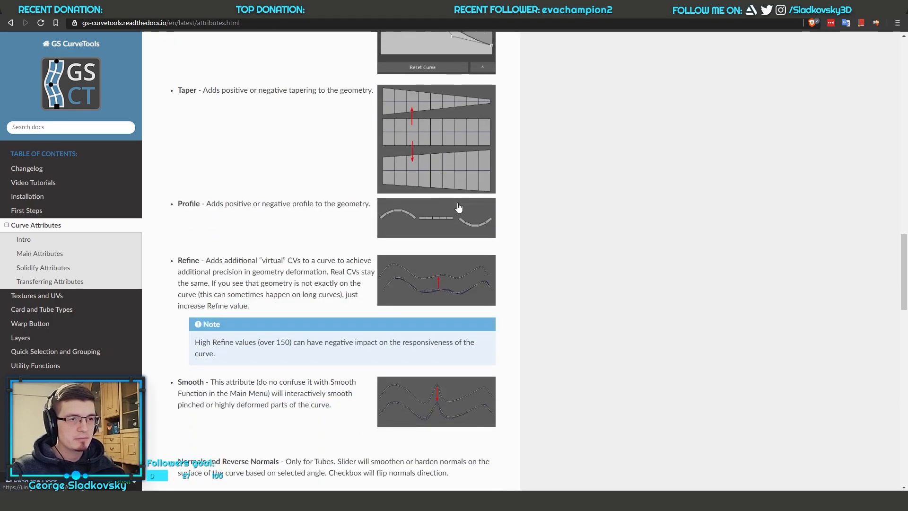
Step: Open the Textures and UVs page and review its texture application, UV Attributes List and Workflow Examples sections
left_click(37, 296)
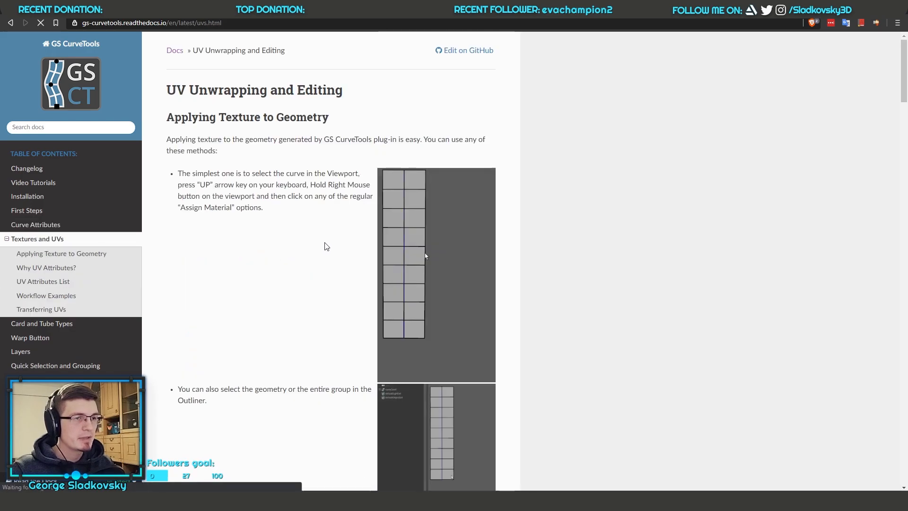
scroll(466, 234, "down", 2)
scroll(457, 226, "up", 2)
scroll(457, 225, "down", 4)
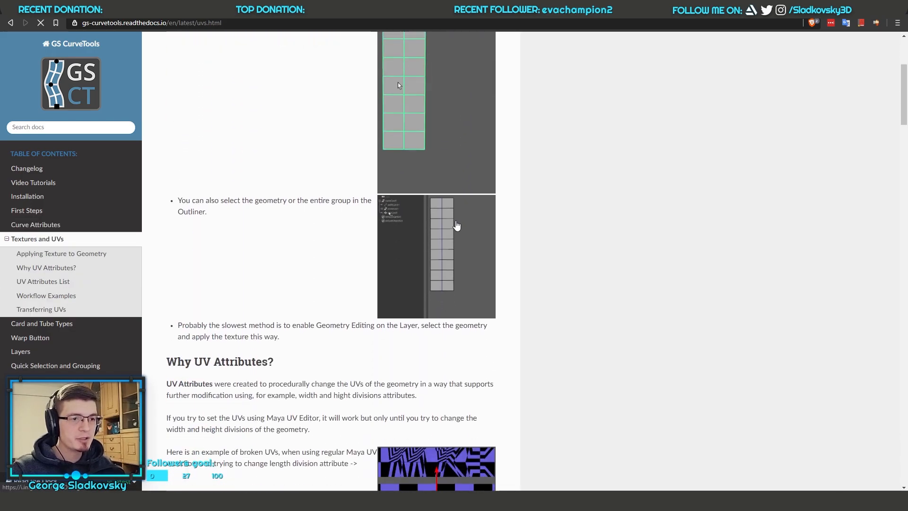
scroll(461, 233, "down", 5)
left_click_drag(167, 124, 407, 182)
left_click(398, 181)
scroll(397, 181, "down", 14)
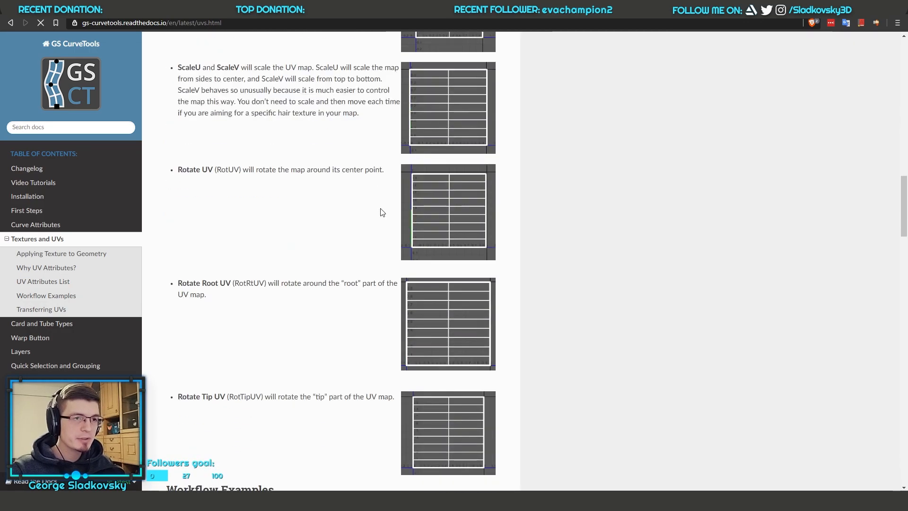
scroll(378, 211, "up", 3)
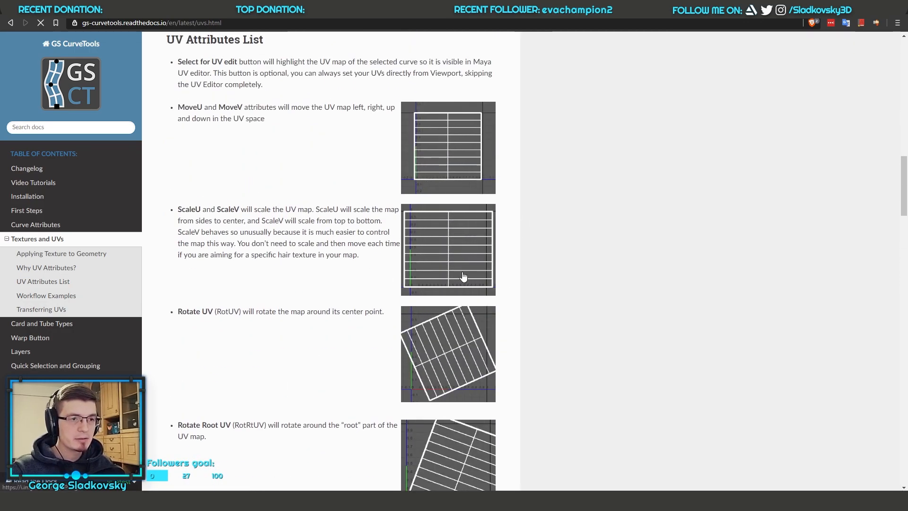
scroll(464, 278, "down", 6)
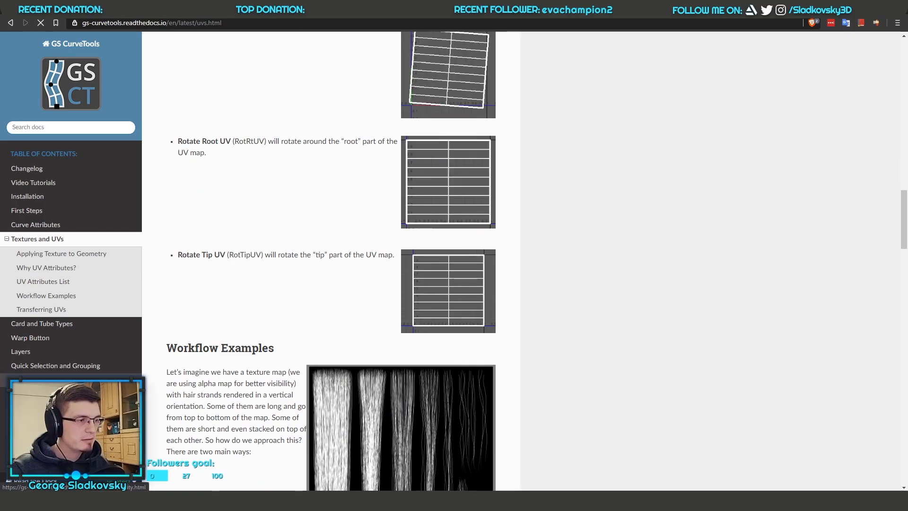
left_click(35, 379)
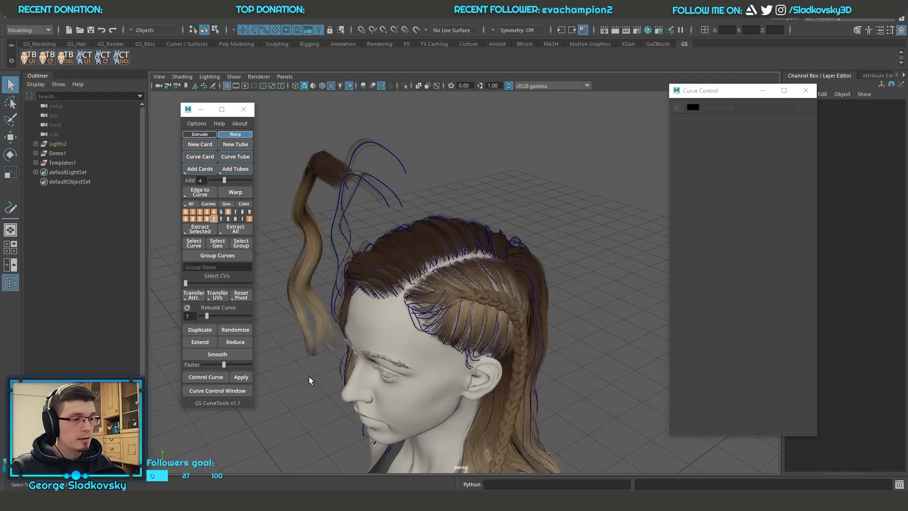
Step: Mark the New Online Documentation task as completed in the CurveTools v1.1 to-do list and return to Maya
left_click(164, 499)
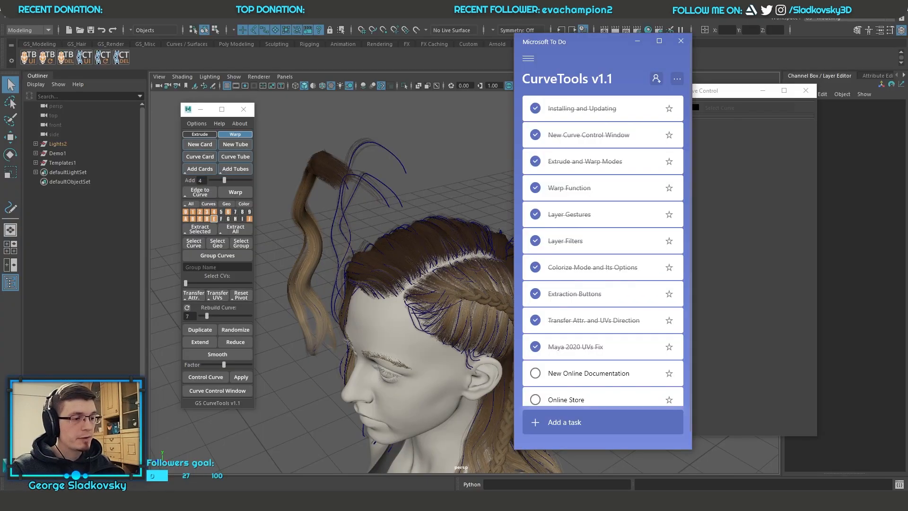
left_click(534, 373)
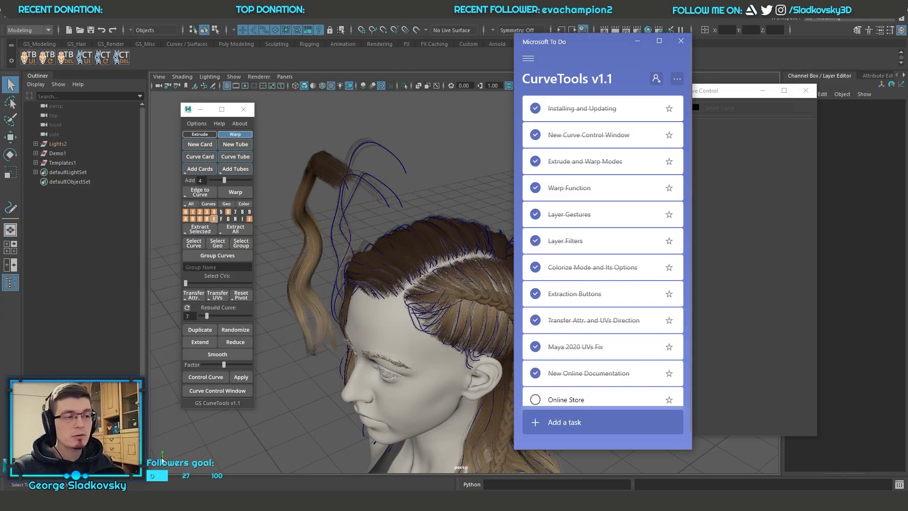
left_click(474, 206)
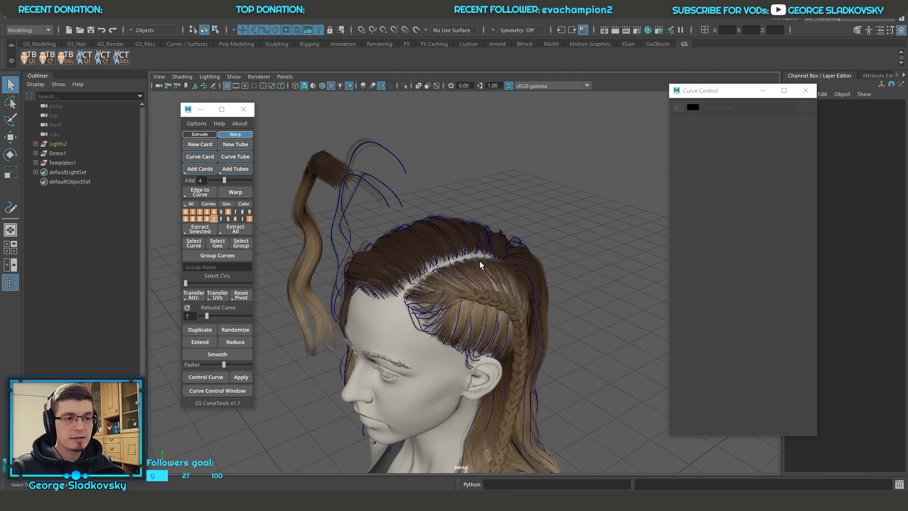
left_click_drag(480, 264, 491, 256, "alt")
middle_click_drag(454, 308, 469, 288, "alt")
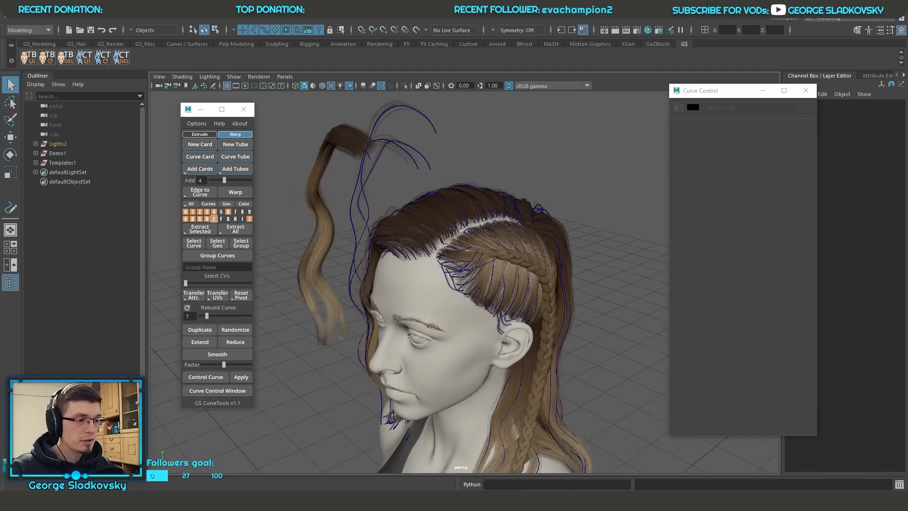
Step: Switch to the browser, open the ArtStation store page and copy its address
key("alt+Tab")
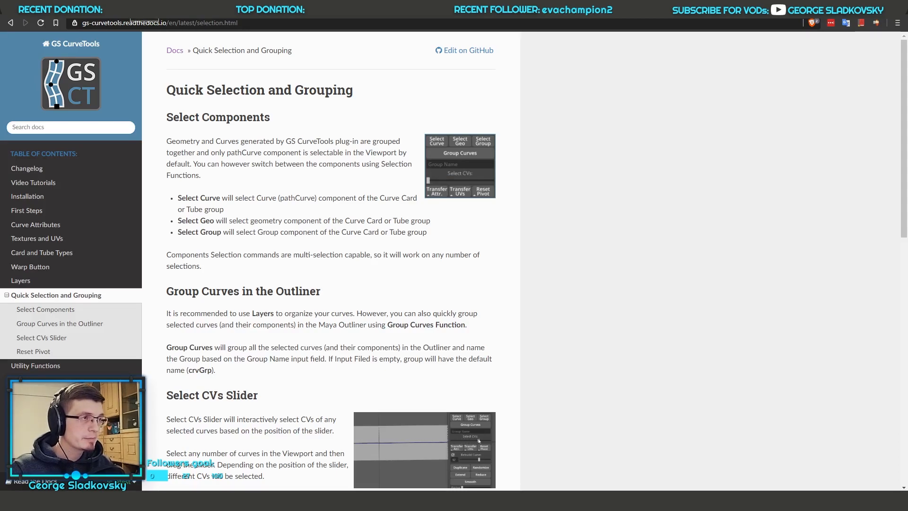
left_click(115, 11)
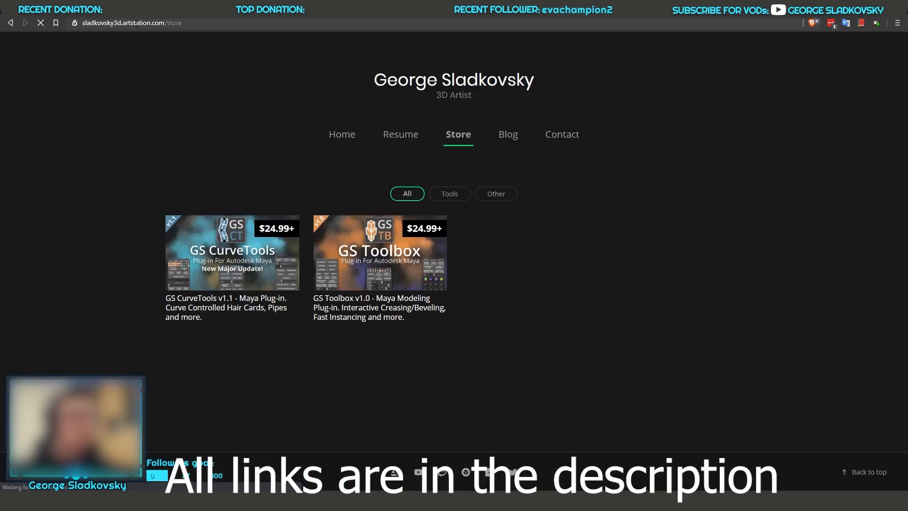
left_click(197, 24)
key("ctrl+c")
Step: Post the copied store link in the stream chat and return to the store page in the browser
key("alt+Tab")
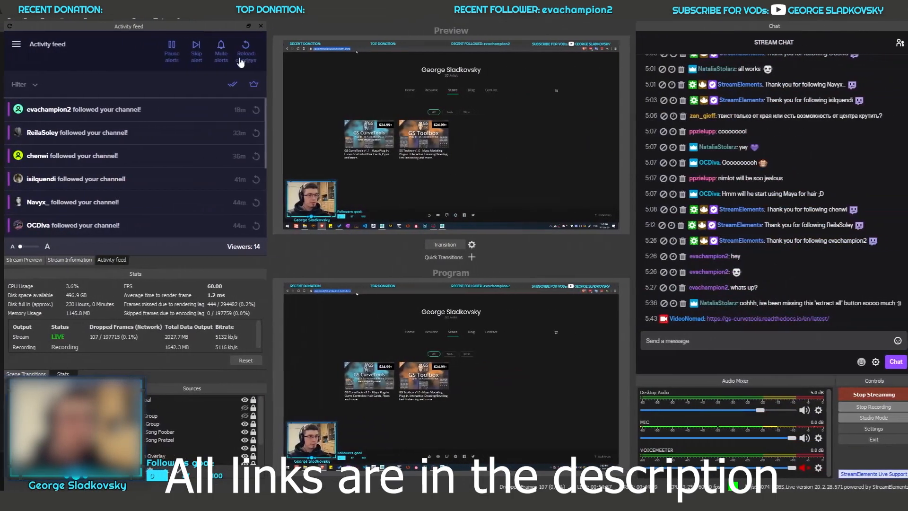
left_click(710, 337)
key("ctrl+v")
key("Return")
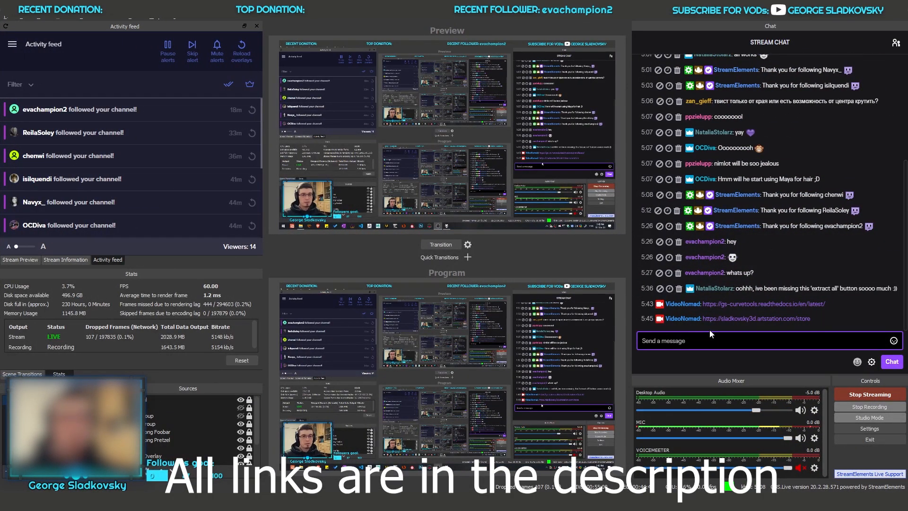
key("alt+Tab")
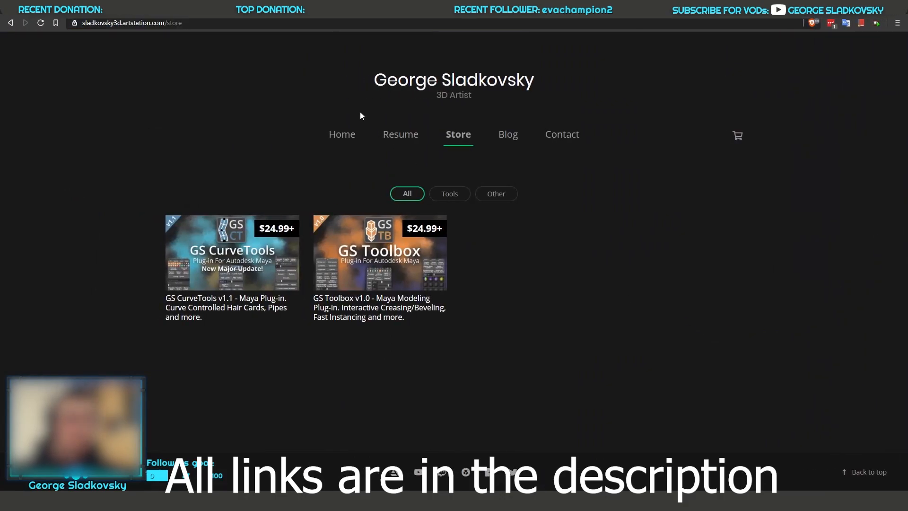
mouse_move(242, 262)
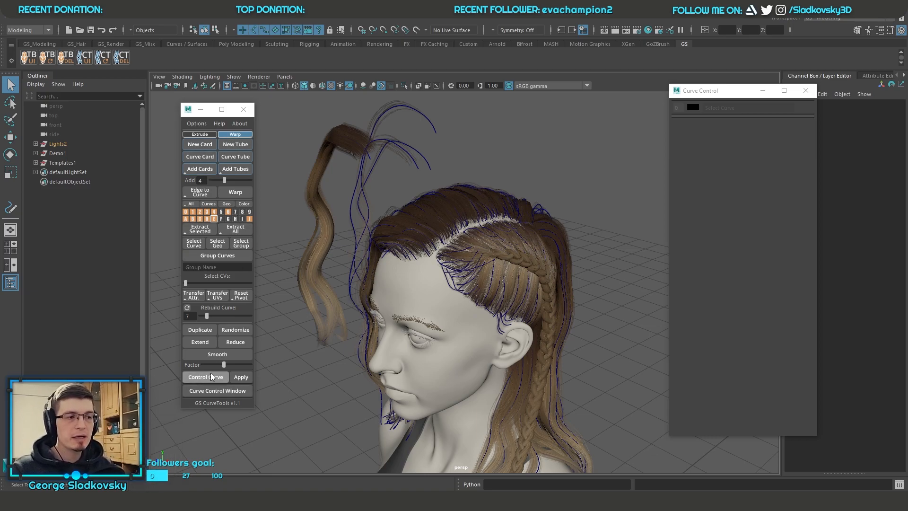
Step: Open the online documentation from the GS CurveTools window in Maya and return to Maya
left_click(195, 134)
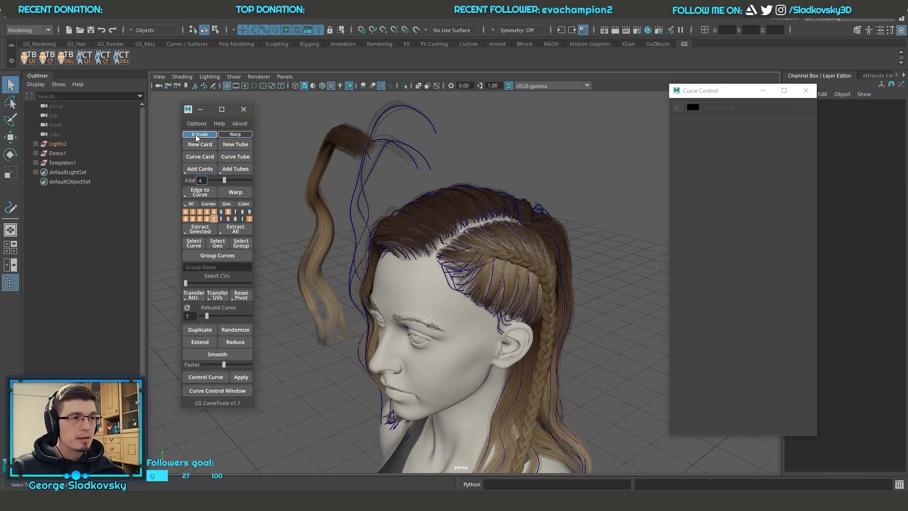
left_click(219, 123)
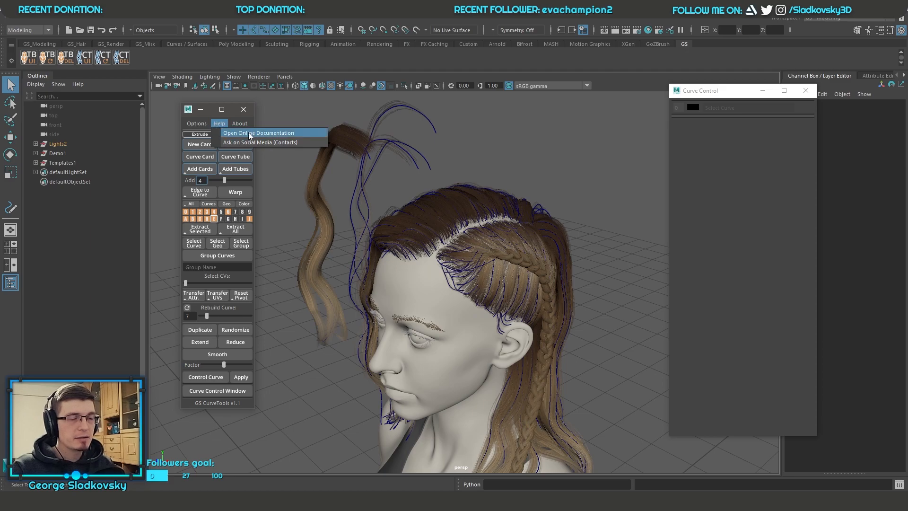
left_click(292, 133)
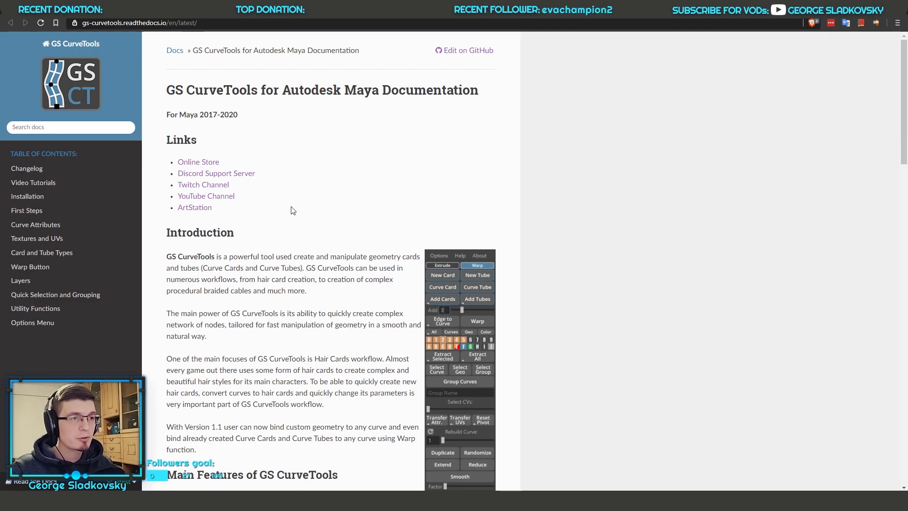
key("alt+Tab")
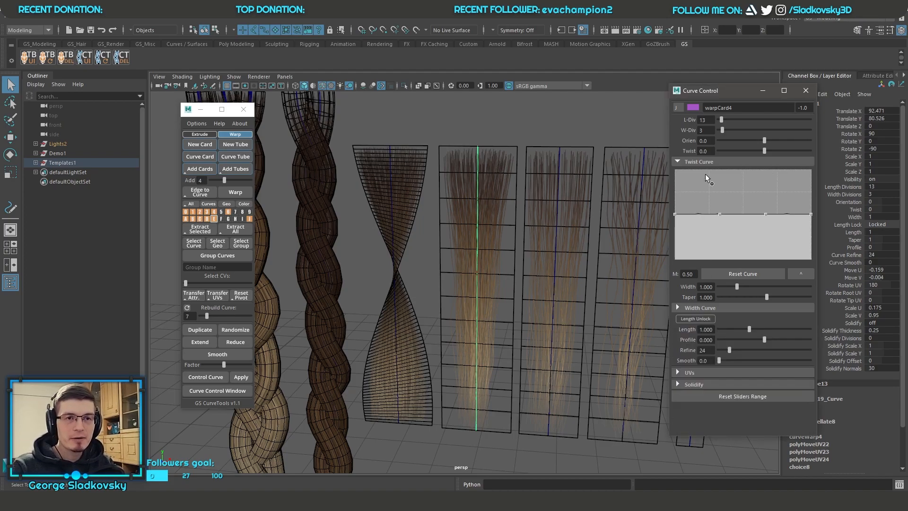
Step: Show the UV attributes of hair card warpCard4, set ScaleU to 0.180 and MoveV to 0.014, and clear the selection
left_click(699, 161)
left_click(689, 257)
left_click_drag(586, 246, 554, 228, "alt")
left_click_drag(727, 299, 725, 299)
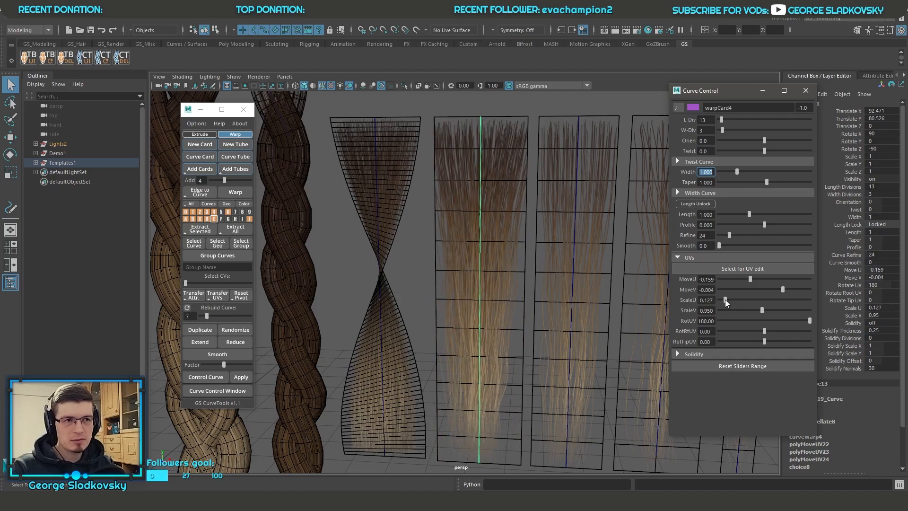
left_click_drag(782, 290, 784, 289)
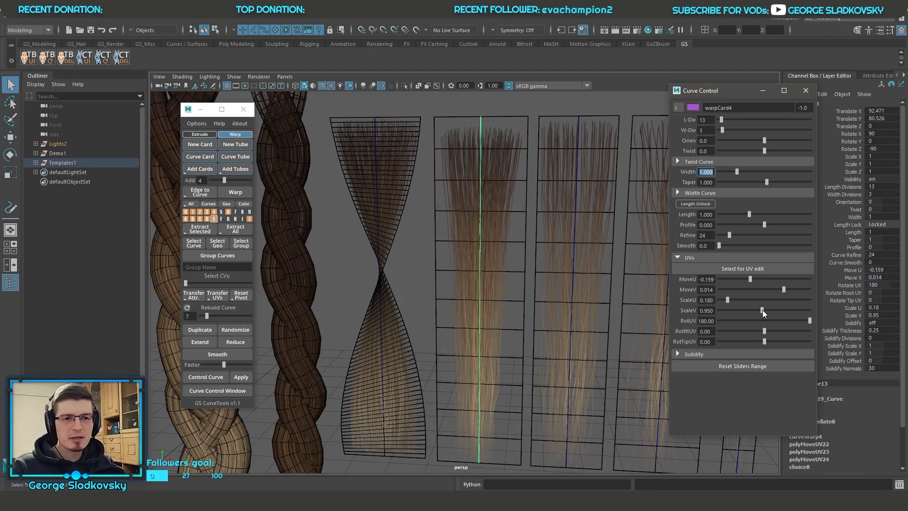
left_click_drag(810, 320, 813, 319)
left_click_drag(795, 319, 828, 317)
middle_click_drag(547, 237, 594, 255, "alt")
scroll(581, 262, "down", 3)
left_click(532, 133)
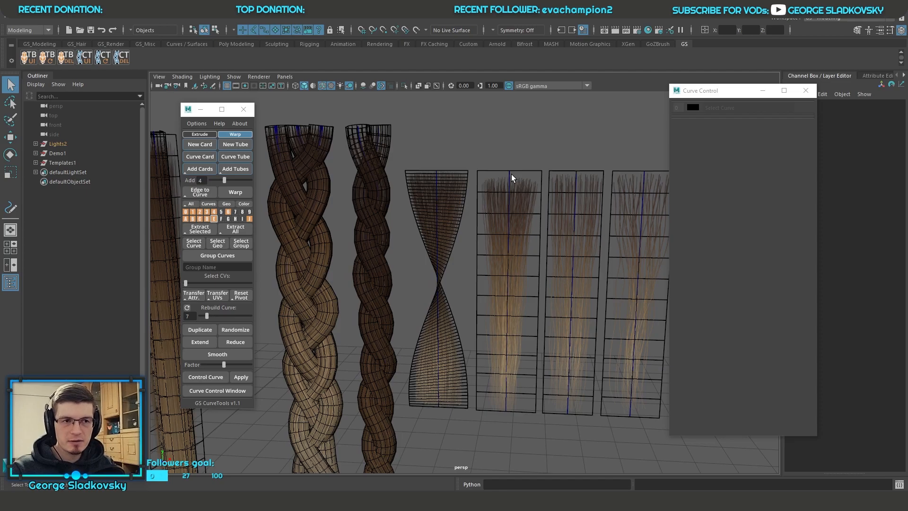
Step: Open and widen the UV Editor, check the UV Toolkit's Transform section, and close both windows
left_click(366, 20)
left_click(378, 34)
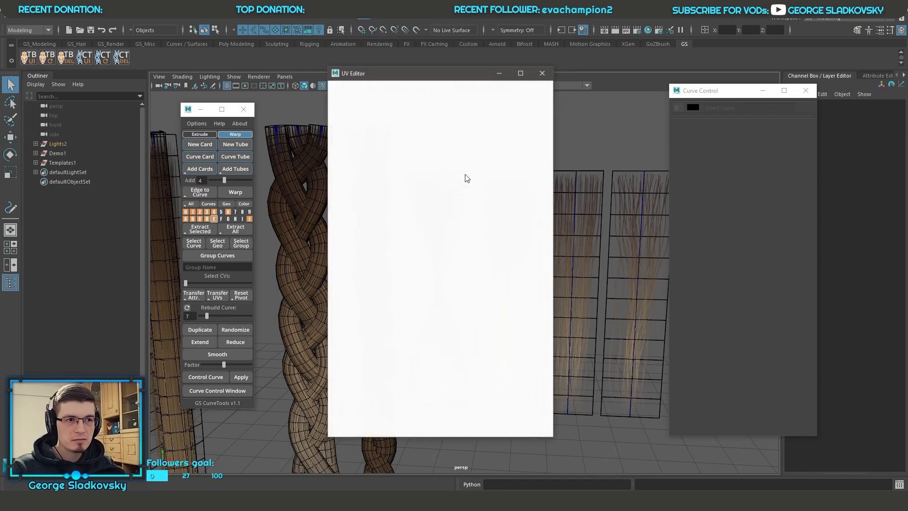
left_click_drag(552, 207, 607, 204)
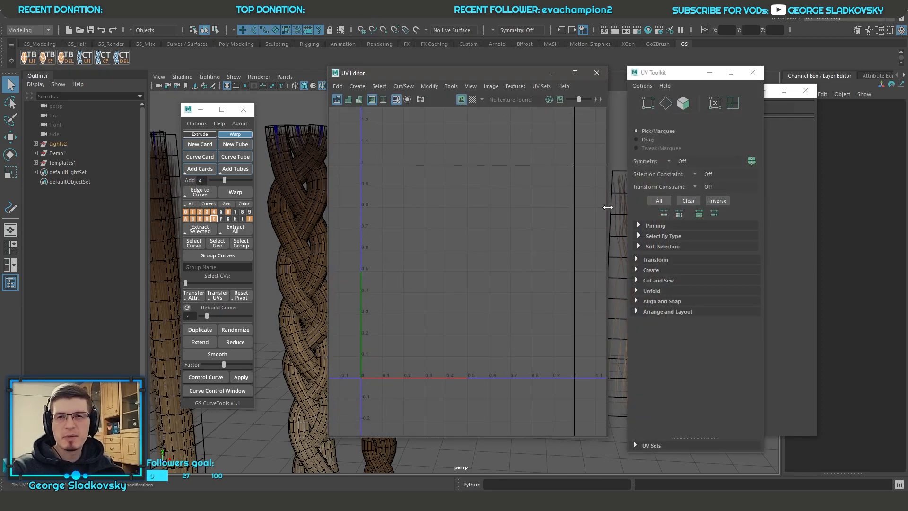
left_click(663, 260)
left_click(666, 260)
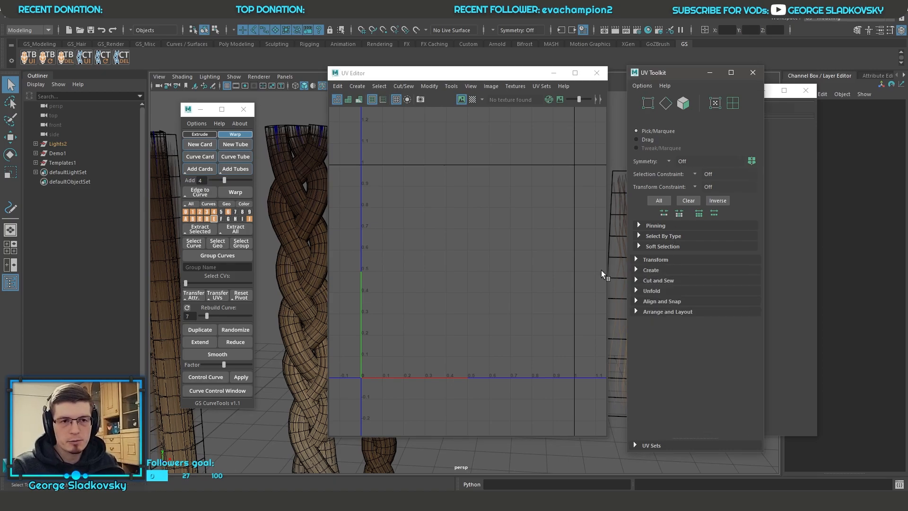
left_click(597, 72)
left_click(752, 73)
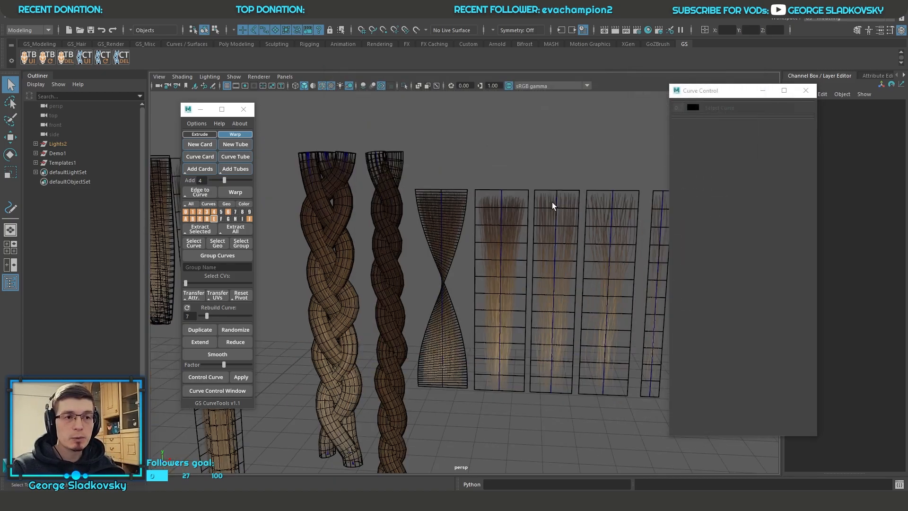
Step: Select hair card warpCard4 to review its attributes, clear the selection and look over the row of hair templates
left_click_drag(484, 202, 524, 352)
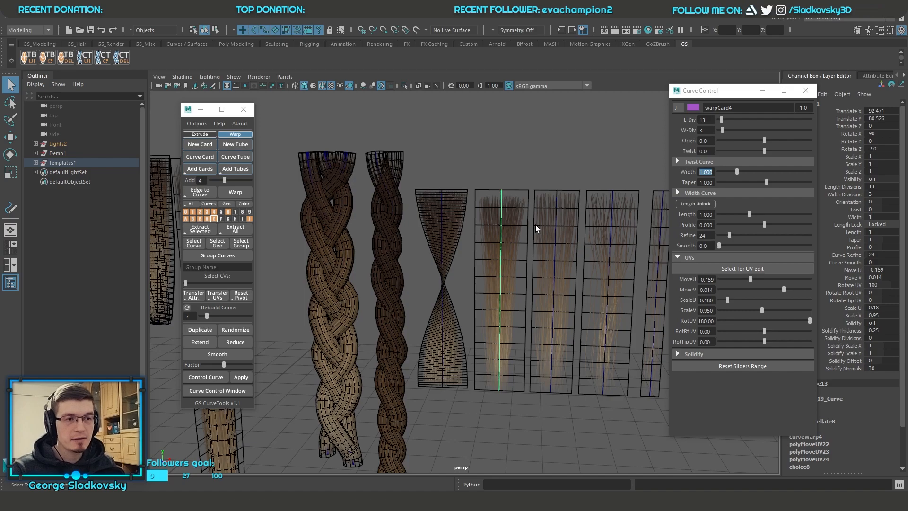
left_click(533, 181)
right_click_drag(533, 180, 472, 208, "alt")
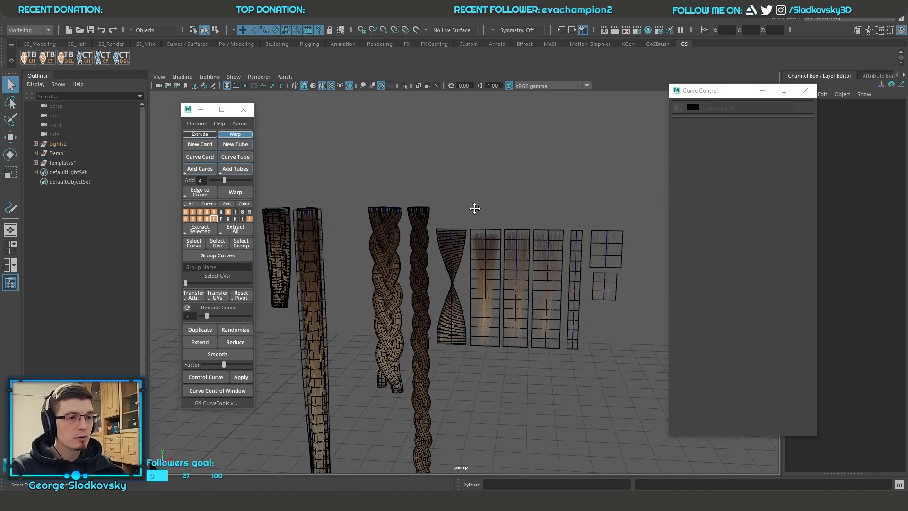
middle_click_drag(472, 208, 547, 184, "alt")
left_click_drag(547, 184, 516, 185, "alt")
Step: Turn off the wireframe overlay on the shaded head and hair, and clear the curve selection
middle_click_drag(482, 191, 641, 201, "alt")
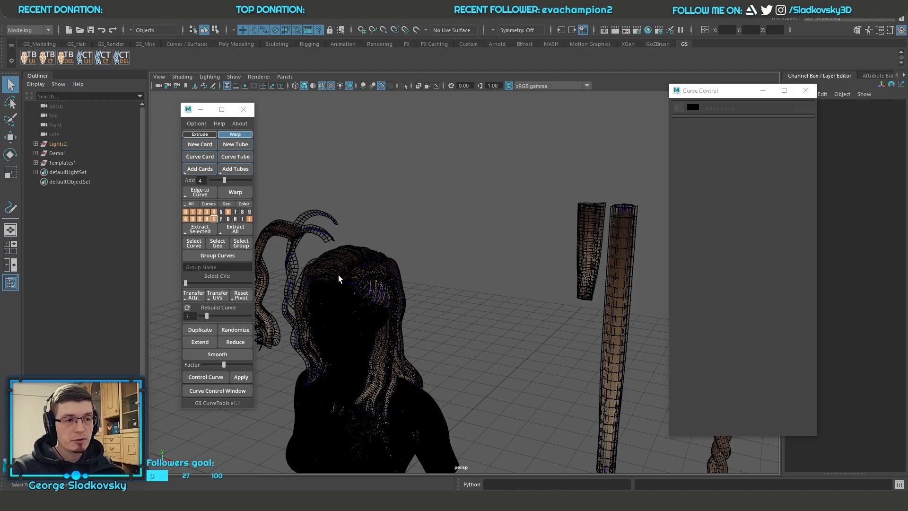
middle_click_drag(402, 220, 506, 210, "alt")
left_click_drag(506, 210, 474, 310)
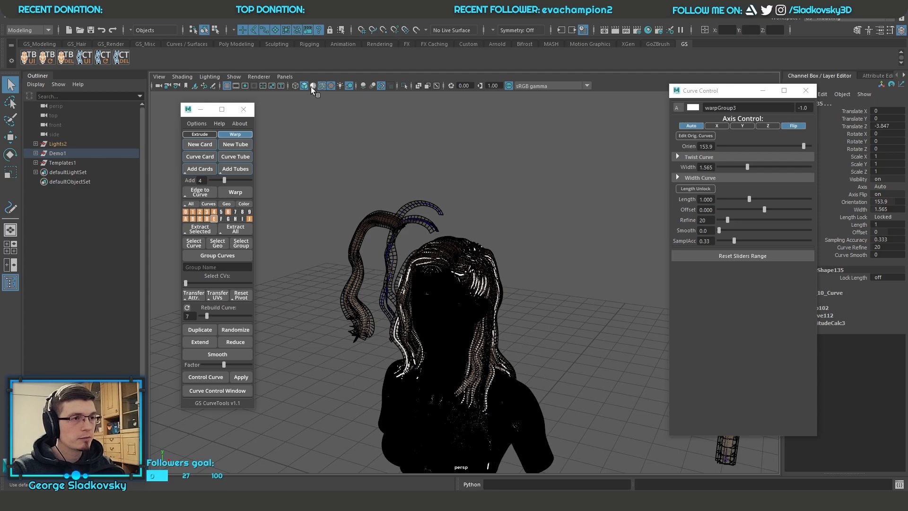
scroll(359, 128, "up", 4)
left_click(543, 201)
scroll(538, 225, "up", 2)
middle_click_drag(538, 224, 555, 219, "alt")
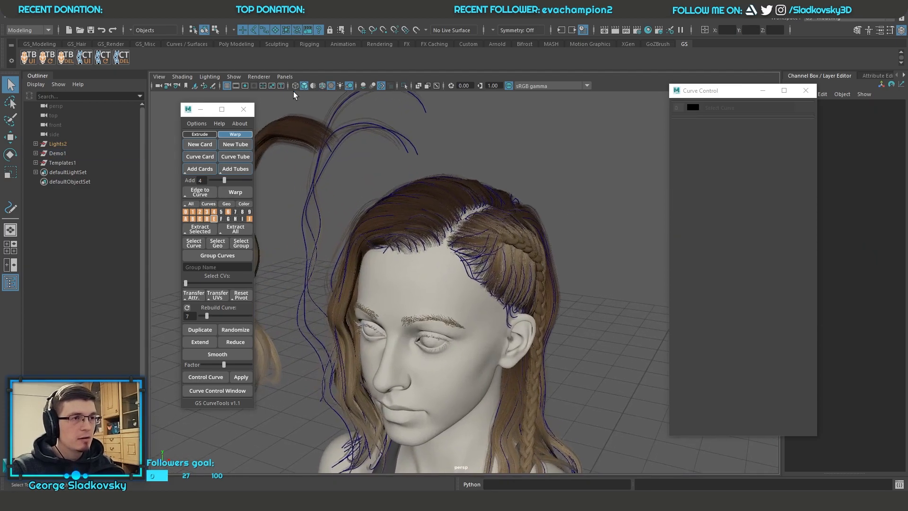
Step: Display the model with the default material and select the warpGroup9 curve at the side braid
left_click(314, 85)
left_click_drag(479, 208, 542, 302, "alt")
middle_click_drag(527, 208, 500, 253, "alt")
left_click(623, 137)
left_click_drag(623, 137, 597, 162, "alt")
scroll(597, 162, "down", 4)
left_click_drag(554, 199, 602, 188, "alt")
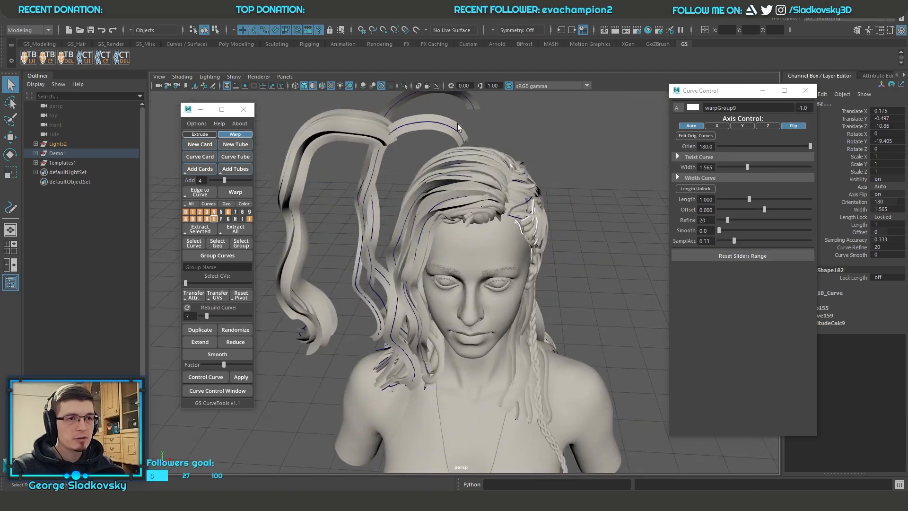
Step: Select hair card warpCard194 on the head and examine the untextured hairstyle from the front and side
left_click(379, 218)
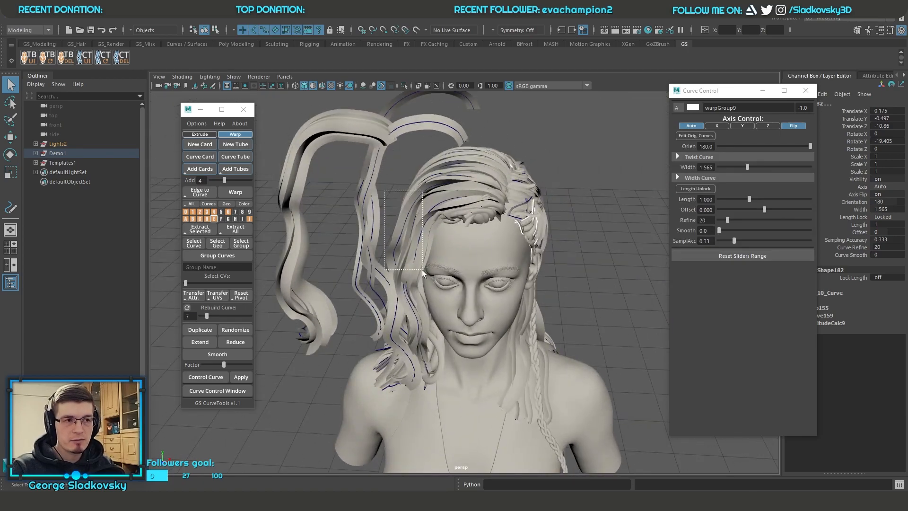
left_click_drag(425, 282, 454, 251, "alt")
left_click(431, 200)
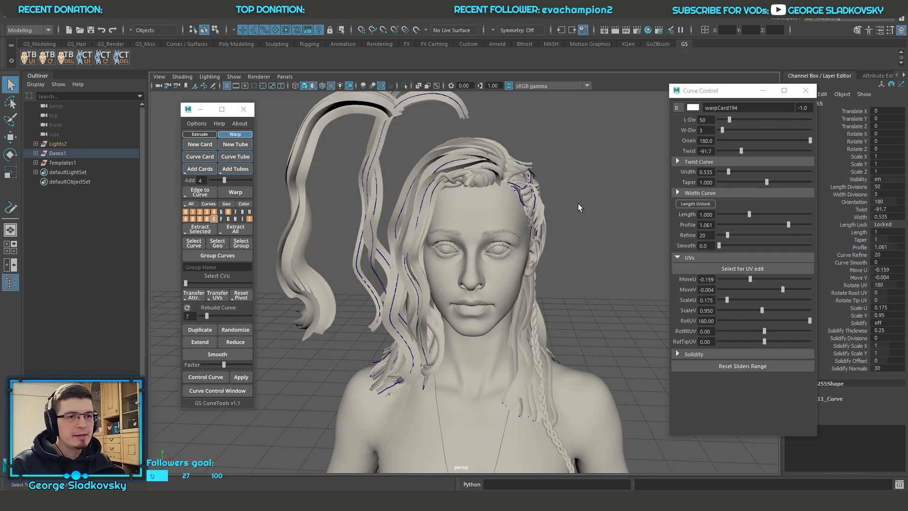
left_click_drag(578, 203, 495, 172, "alt")
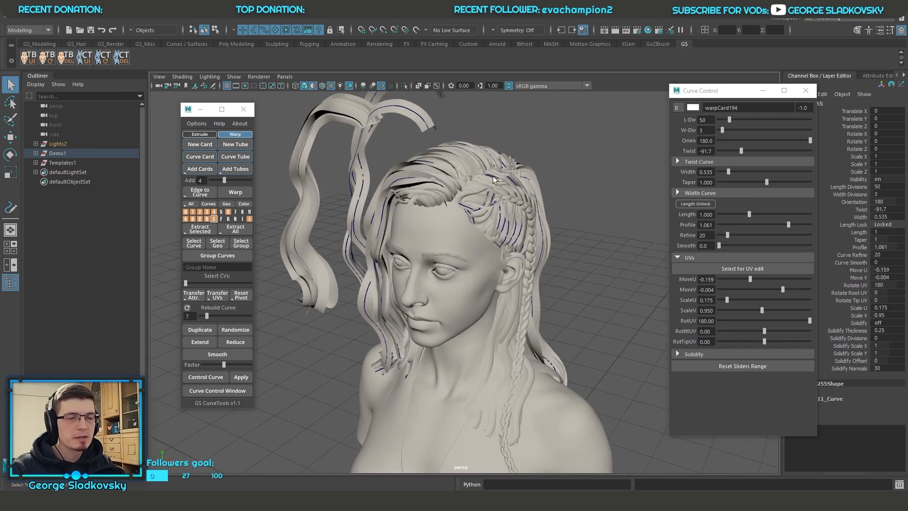